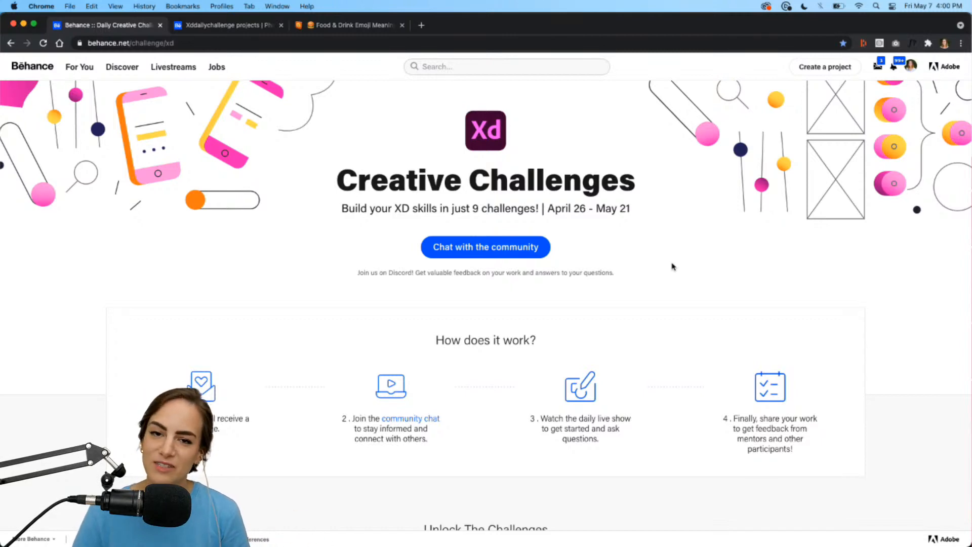
- Download the starter file for the Mobile Ordering challenge dated May 7, 2021 and open it in Adobe XD
{"action": "scroll", "coordinate": [672, 267], "scroll_direction": "down", "scroll_amount": 7}
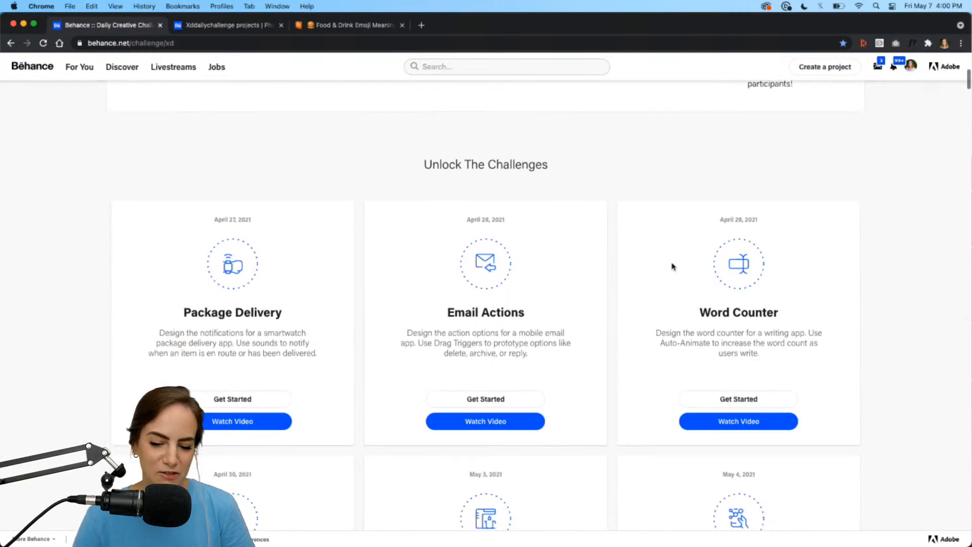
{"action": "scroll", "coordinate": [824, 220], "scroll_direction": "down", "scroll_amount": 3}
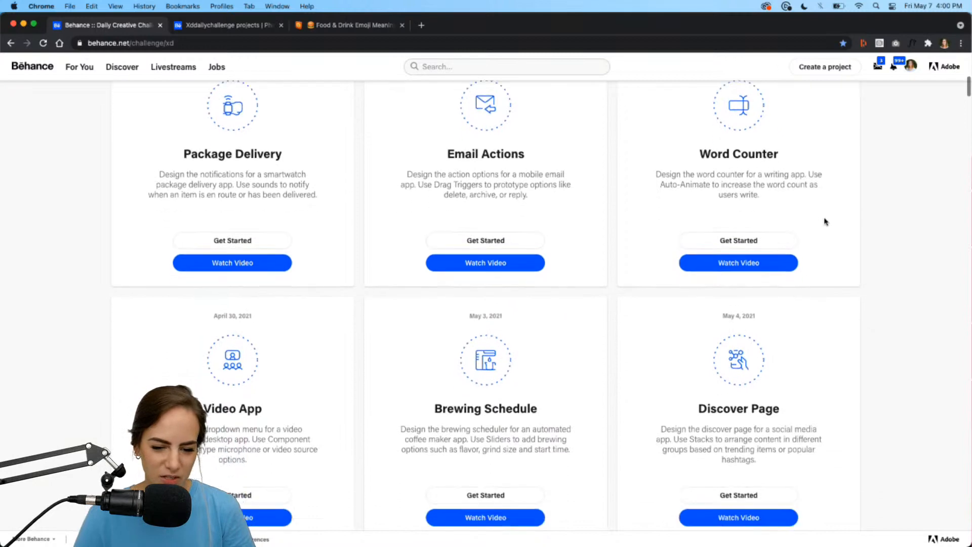
{"action": "scroll", "coordinate": [824, 221], "scroll_direction": "down", "scroll_amount": 5}
{"action": "scroll", "coordinate": [825, 221], "scroll_direction": "down", "scroll_amount": 3}
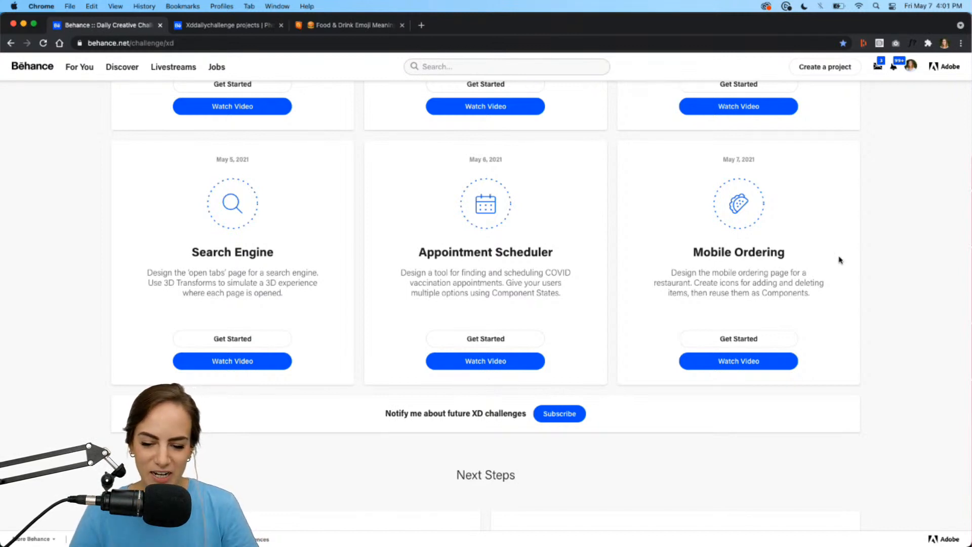
{"action": "left_click", "coordinate": [749, 339]}
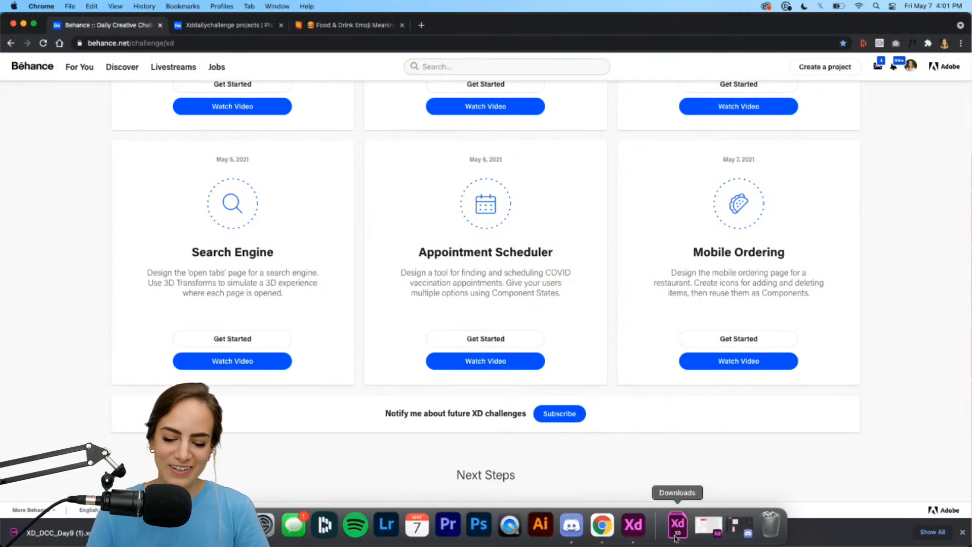
{"action": "left_click", "coordinate": [675, 538]}
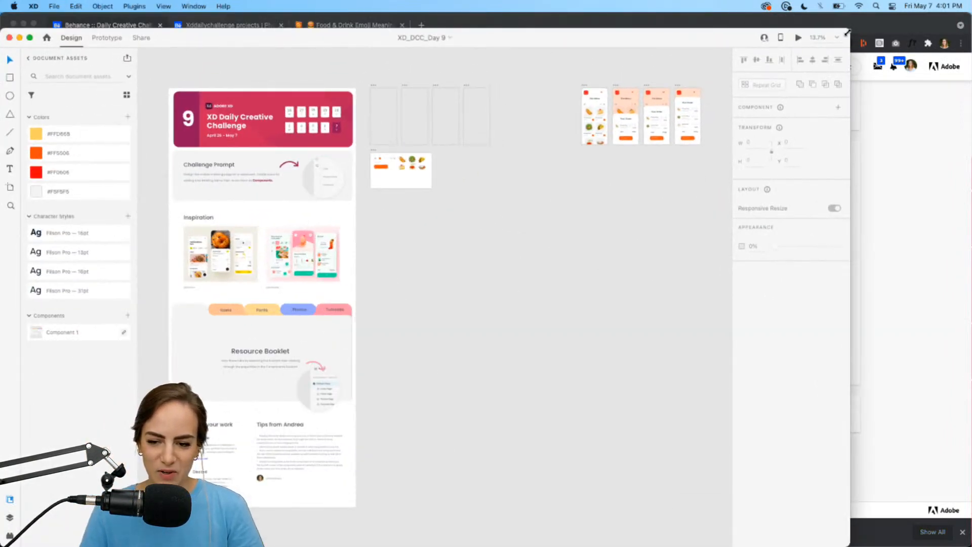
- Examine the challenge prompt, inspiration images and resource booklet in the Day 9 starter file
{"action": "scroll", "coordinate": [524, 263], "scroll_direction": "up", "scroll_amount": 5}
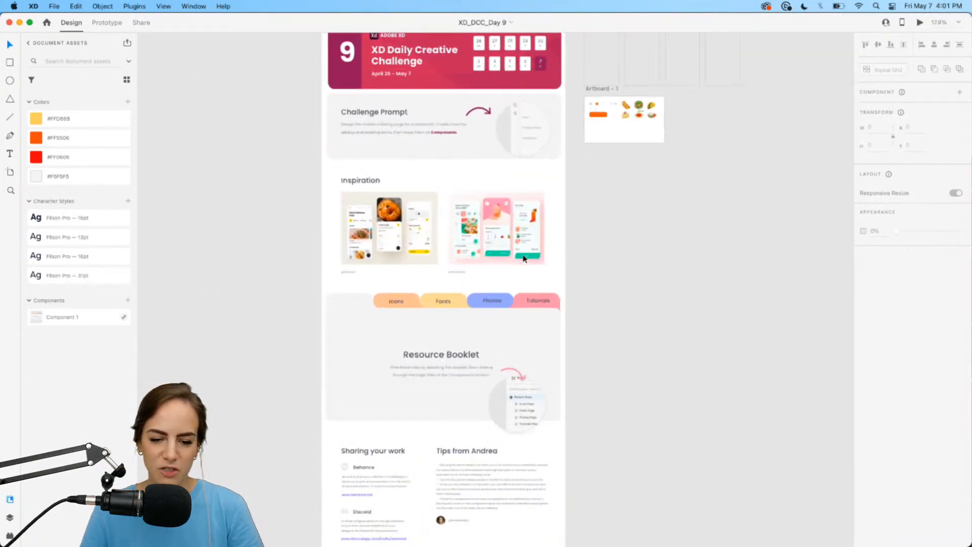
{"action": "scroll", "coordinate": [523, 258], "scroll_direction": "up", "scroll_amount": 2}
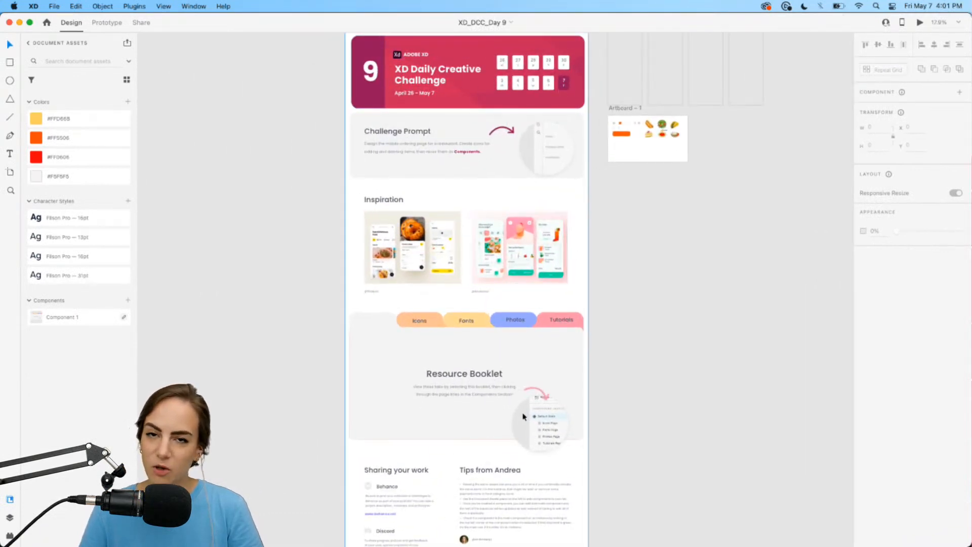
{"action": "scroll", "coordinate": [505, 152], "scroll_direction": "up", "scroll_amount": 5}
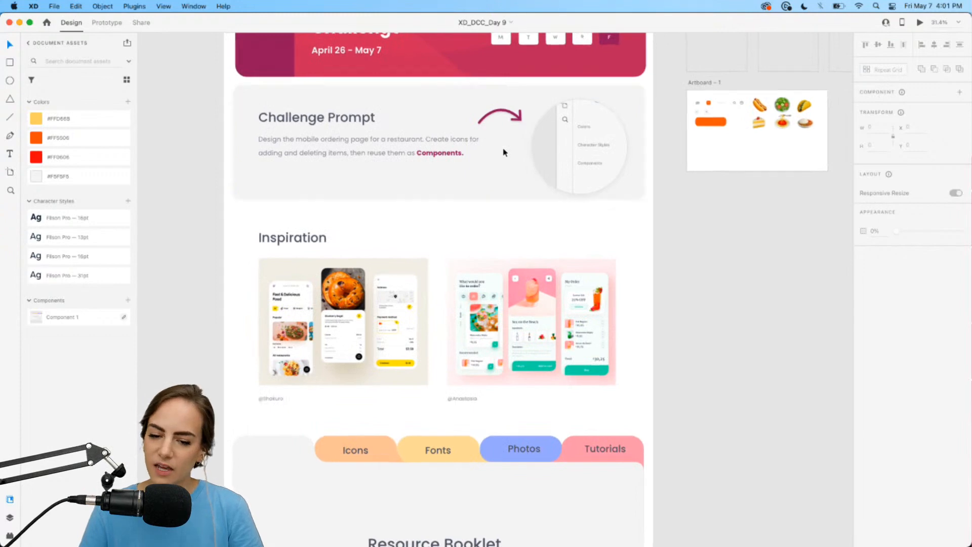
{"action": "scroll", "coordinate": [505, 152], "scroll_direction": "up", "scroll_amount": 1}
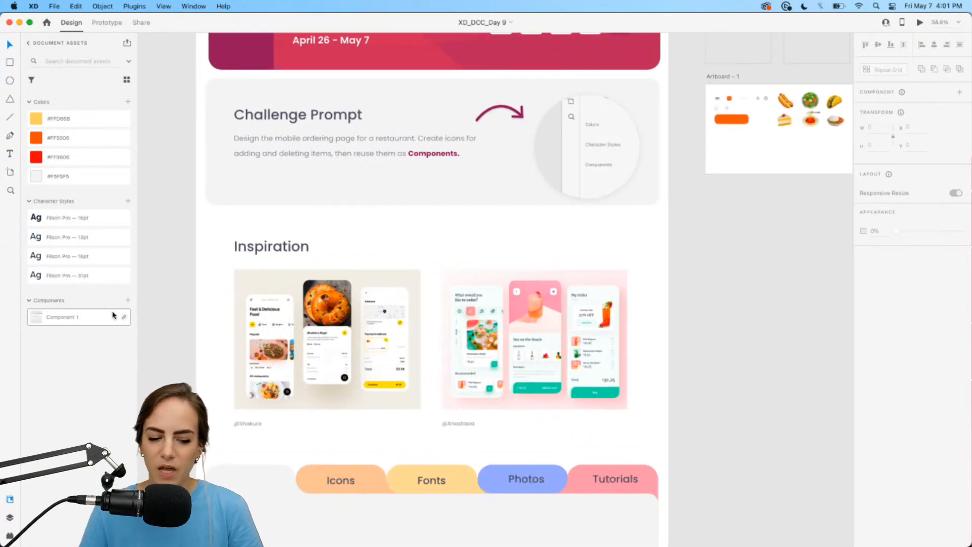
{"action": "scroll", "coordinate": [507, 365], "scroll_direction": "down", "scroll_amount": 4}
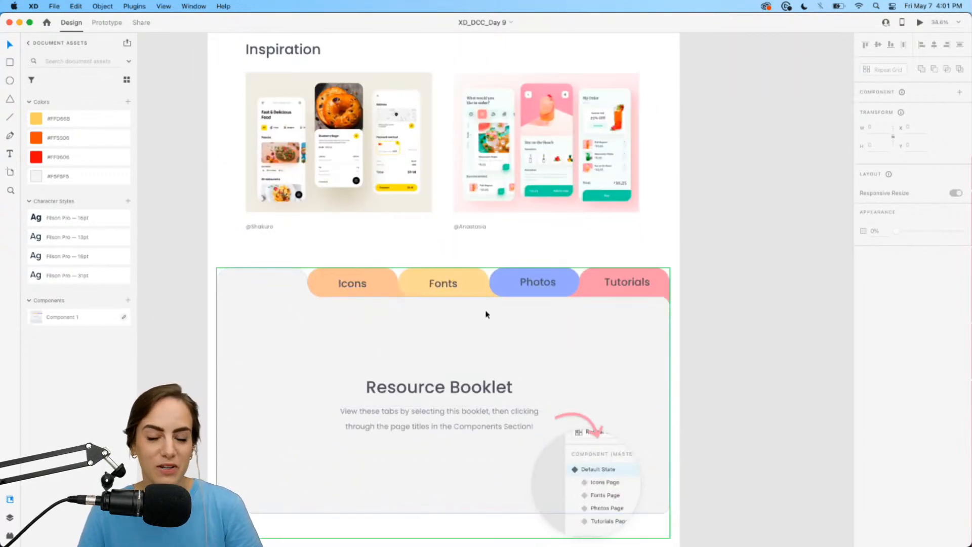
{"action": "scroll", "coordinate": [486, 314], "scroll_direction": "up", "scroll_amount": 6}
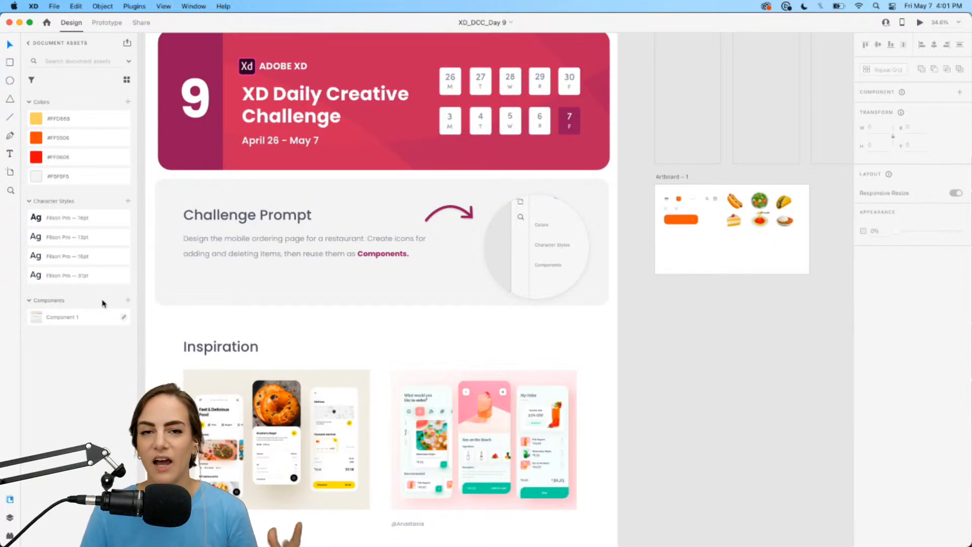
- Minimise the starter file and review the current challenges, past challenges and How does it work section on the Behance challenge page
{"action": "left_click", "coordinate": [19, 23]}
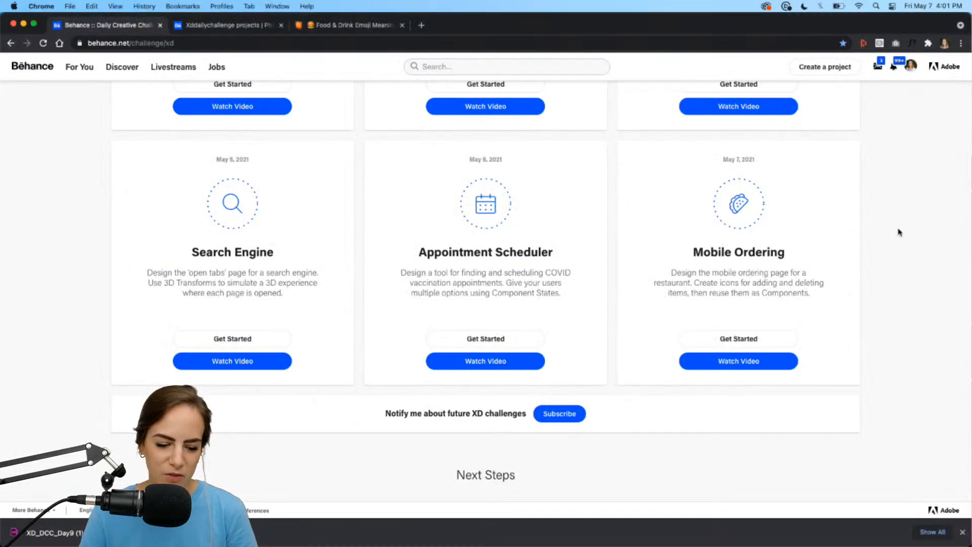
{"action": "scroll", "coordinate": [872, 323], "scroll_direction": "up", "scroll_amount": 1}
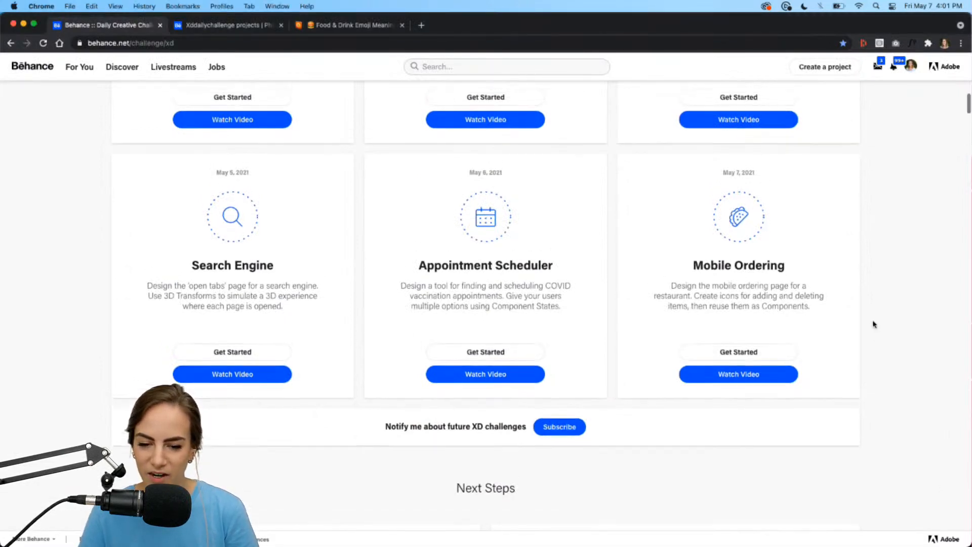
{"action": "scroll", "coordinate": [873, 324], "scroll_direction": "up", "scroll_amount": 2}
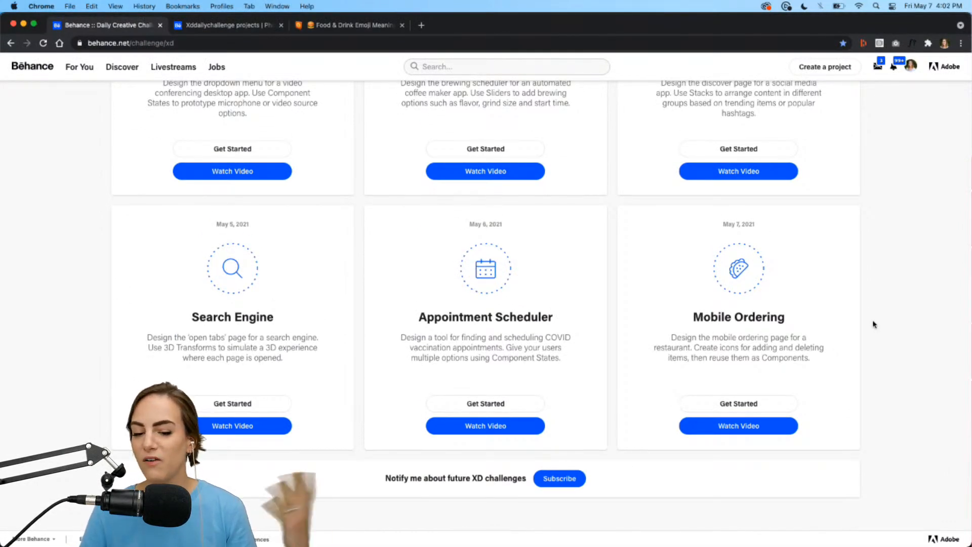
{"action": "scroll", "coordinate": [873, 323], "scroll_direction": "up", "scroll_amount": 2}
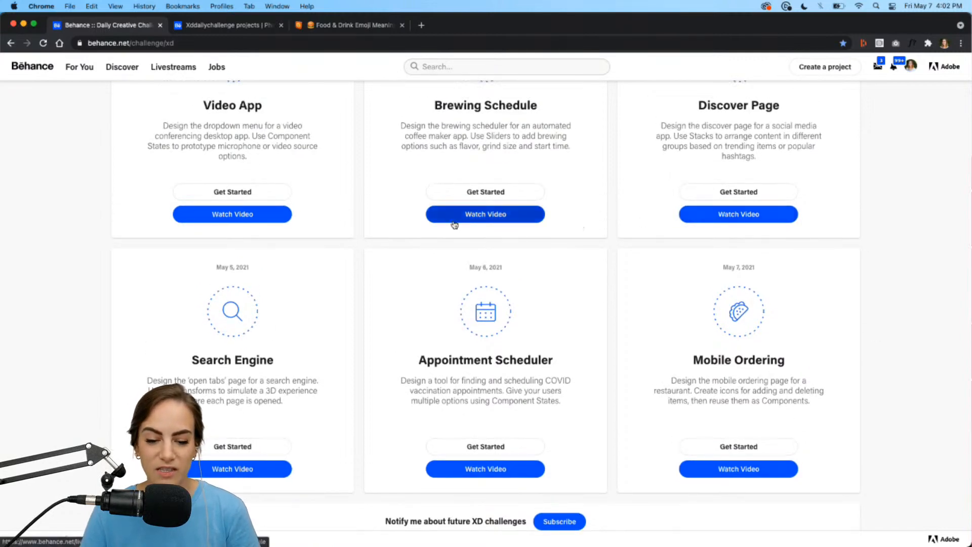
{"action": "scroll", "coordinate": [726, 458], "scroll_direction": "up", "scroll_amount": 5}
{"action": "scroll", "coordinate": [725, 458], "scroll_direction": "down", "scroll_amount": 15}
{"action": "scroll", "coordinate": [726, 458], "scroll_direction": "down", "scroll_amount": 12}
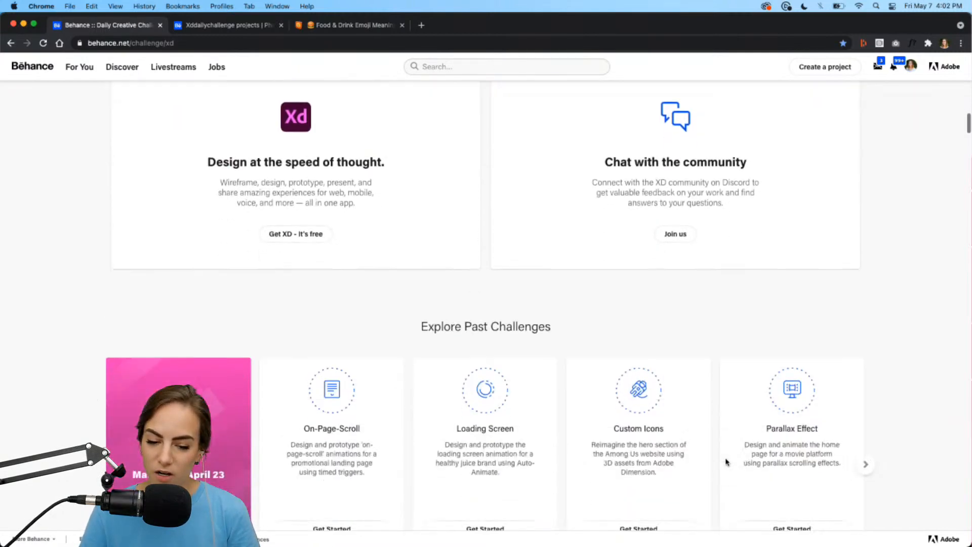
{"action": "scroll", "coordinate": [727, 461], "scroll_direction": "up", "scroll_amount": 2}
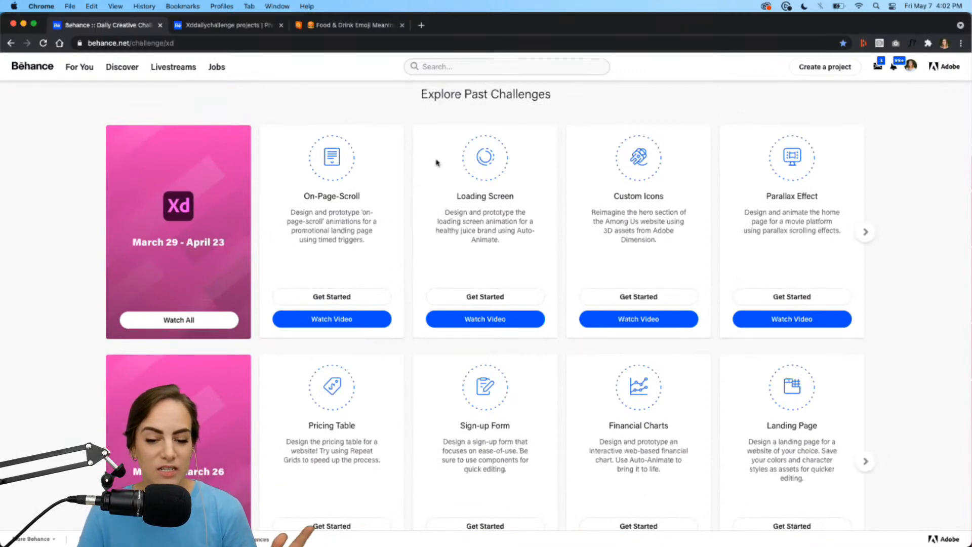
{"action": "scroll", "coordinate": [799, 153], "scroll_direction": "up", "scroll_amount": 10}
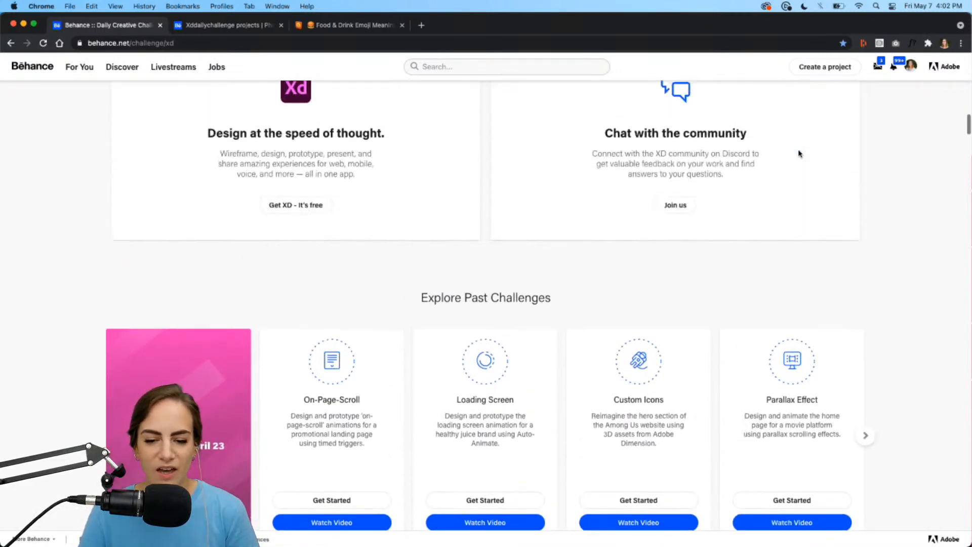
{"action": "scroll", "coordinate": [799, 153], "scroll_direction": "up", "scroll_amount": 15}
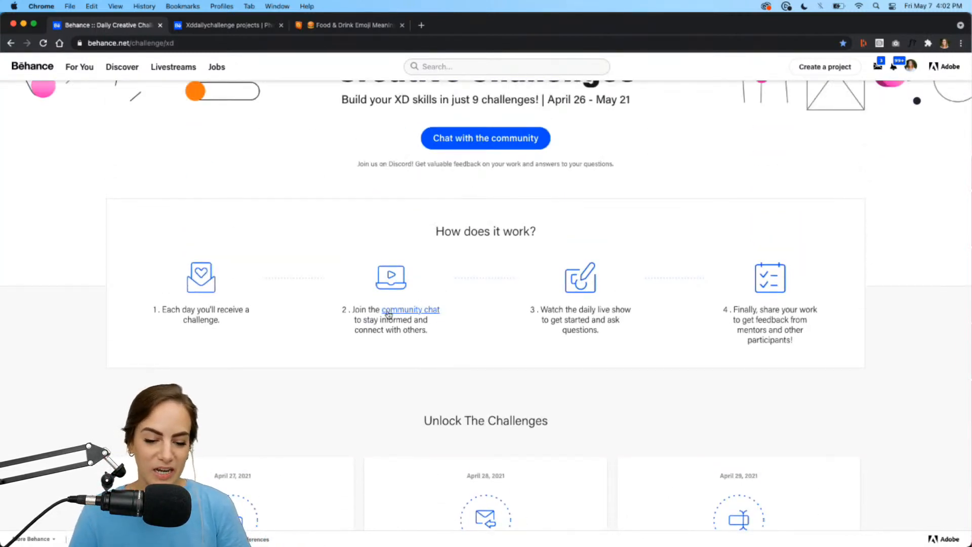
- Switch to Discord with the Adobe XD challenge channel and enlarge its window to fill the screen
{"action": "mouse_move", "coordinate": [540, 540]}
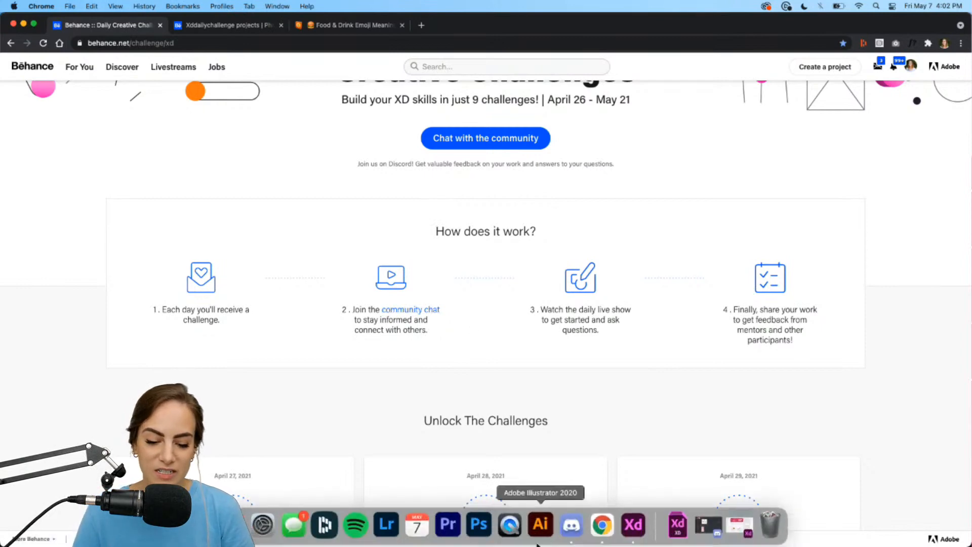
{"action": "left_click", "coordinate": [570, 529]}
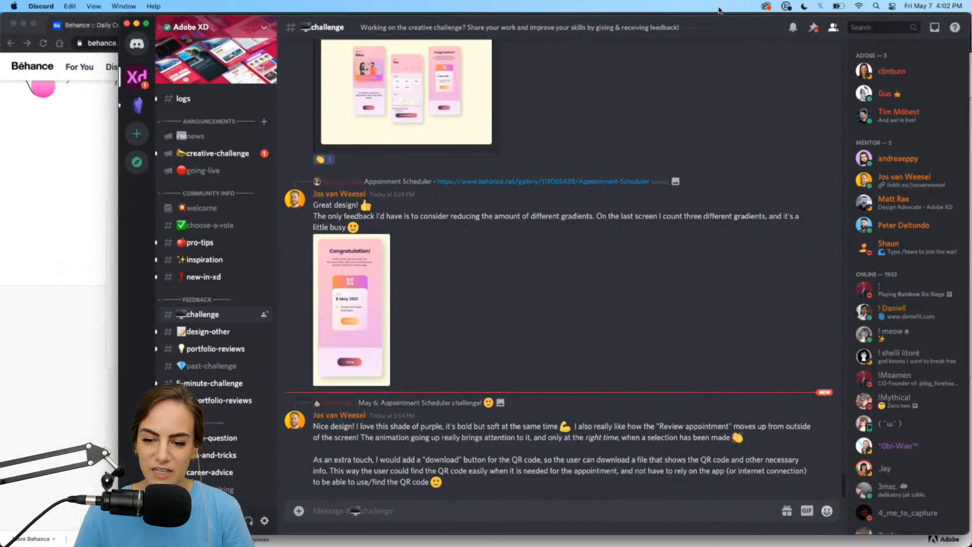
{"action": "left_click_drag", "start_coordinate": [130, 532], "coordinate": [0, 546]}
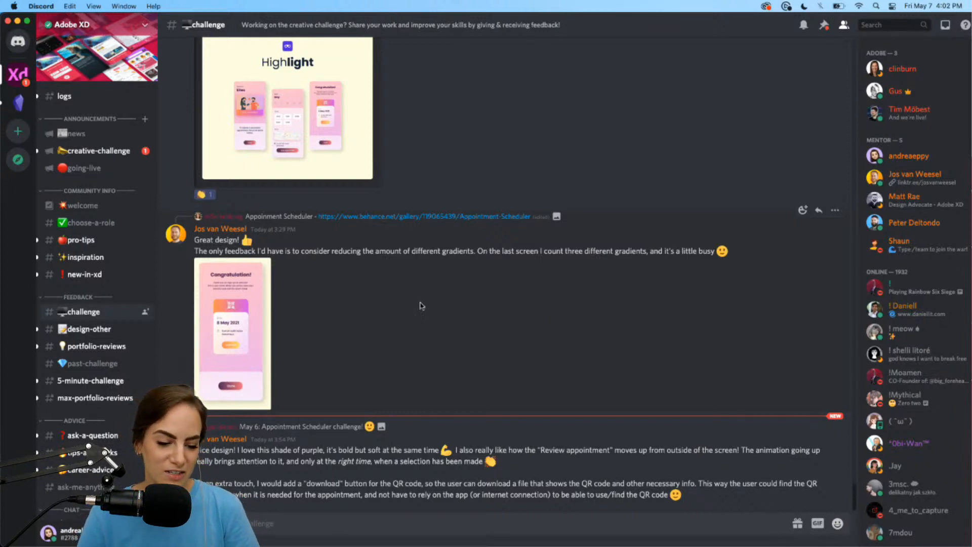
- Look back through the earlier submissions and mentor feedback in the challenge channel, and minimise Discord
{"action": "scroll", "coordinate": [328, 300], "scroll_direction": "up", "scroll_amount": 3}
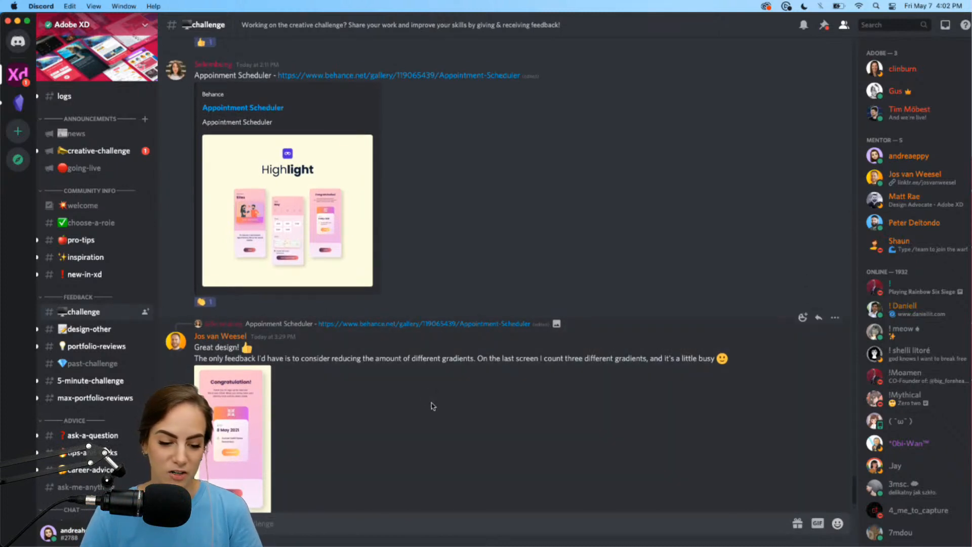
{"action": "scroll", "coordinate": [432, 406], "scroll_direction": "up", "scroll_amount": 8}
{"action": "scroll", "coordinate": [431, 405], "scroll_direction": "up", "scroll_amount": 10}
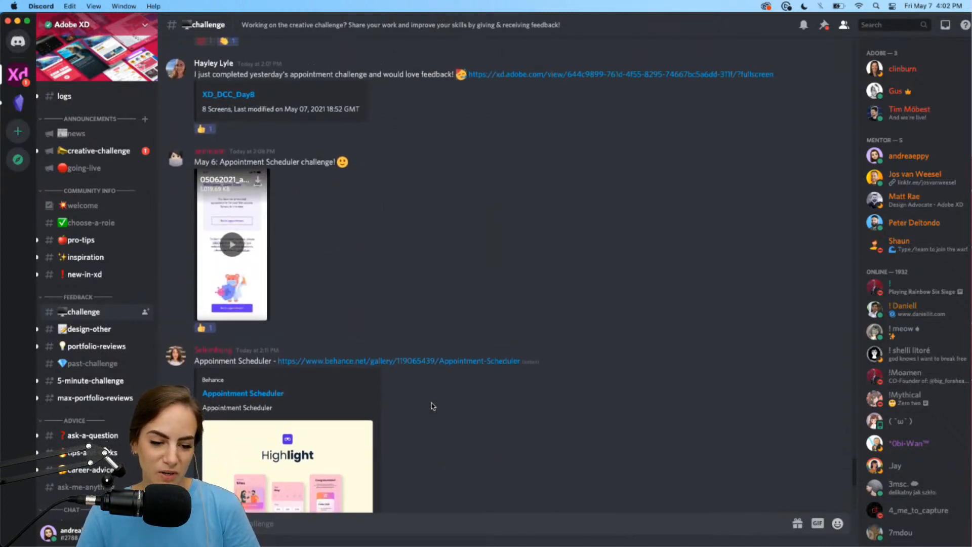
{"action": "scroll", "coordinate": [432, 405], "scroll_direction": "up", "scroll_amount": 15}
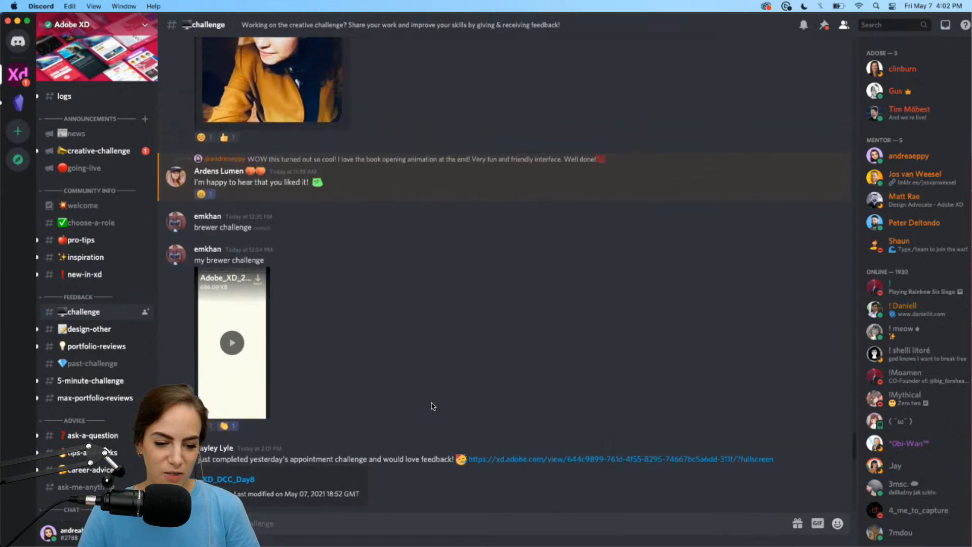
{"action": "scroll", "coordinate": [431, 405], "scroll_direction": "up", "scroll_amount": 3}
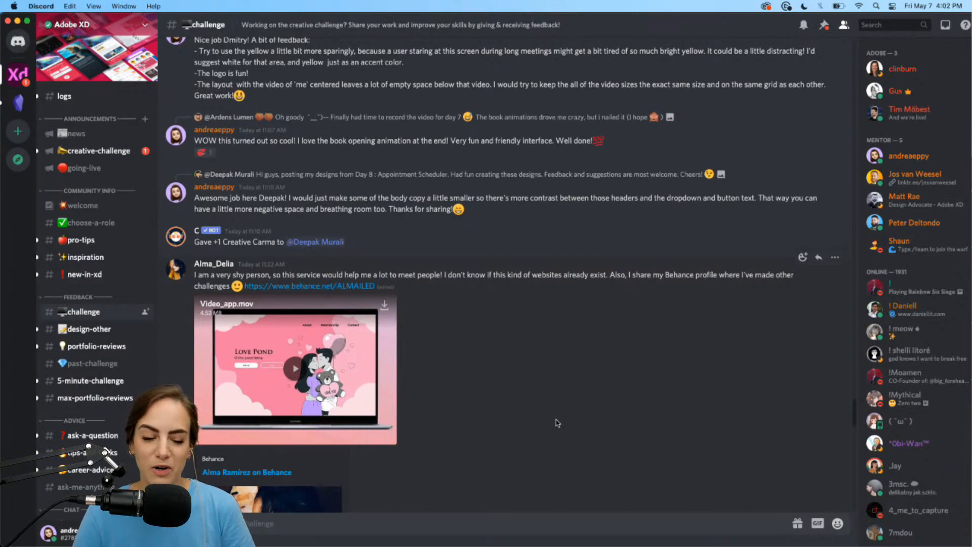
{"action": "scroll", "coordinate": [558, 423], "scroll_direction": "up", "scroll_amount": 10}
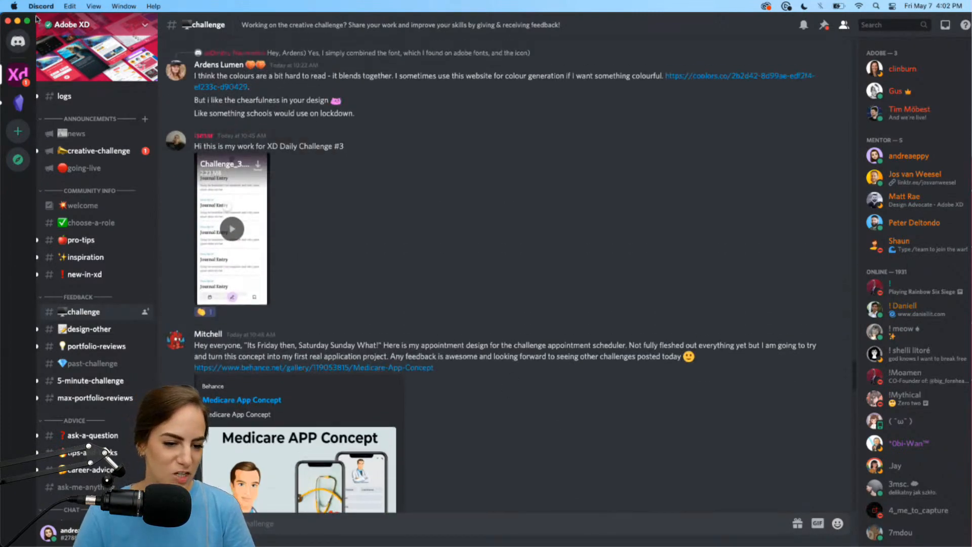
{"action": "left_click", "coordinate": [18, 21]}
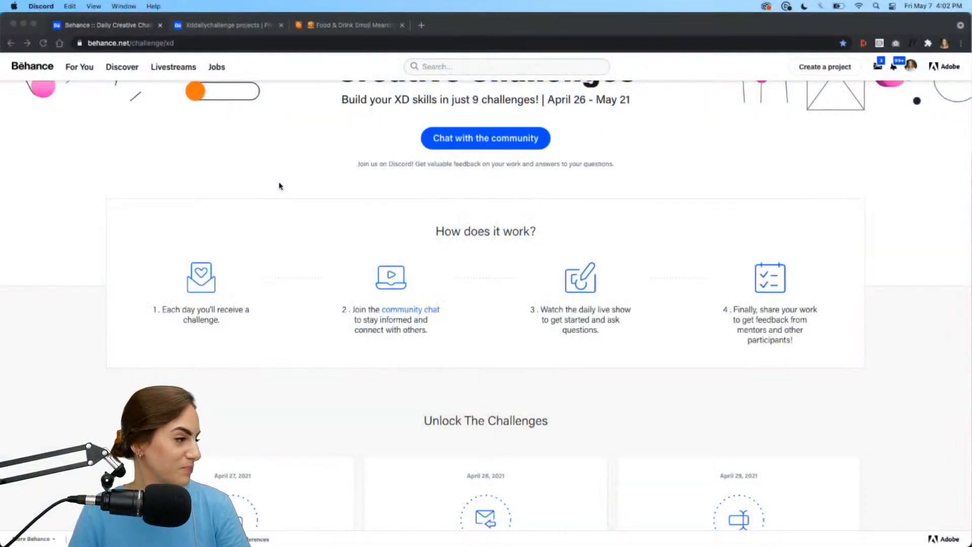
- Switch back to Adobe XD and examine the first inspiration image, the food ordering app with the Blueberry Bagel screen, up close
{"action": "mouse_move", "coordinate": [324, 545]}
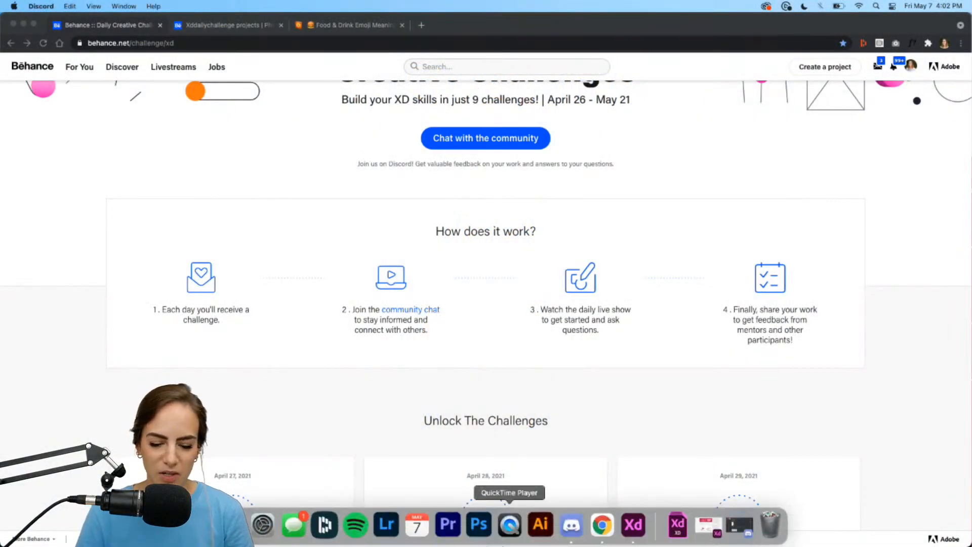
{"action": "left_click", "coordinate": [646, 535]}
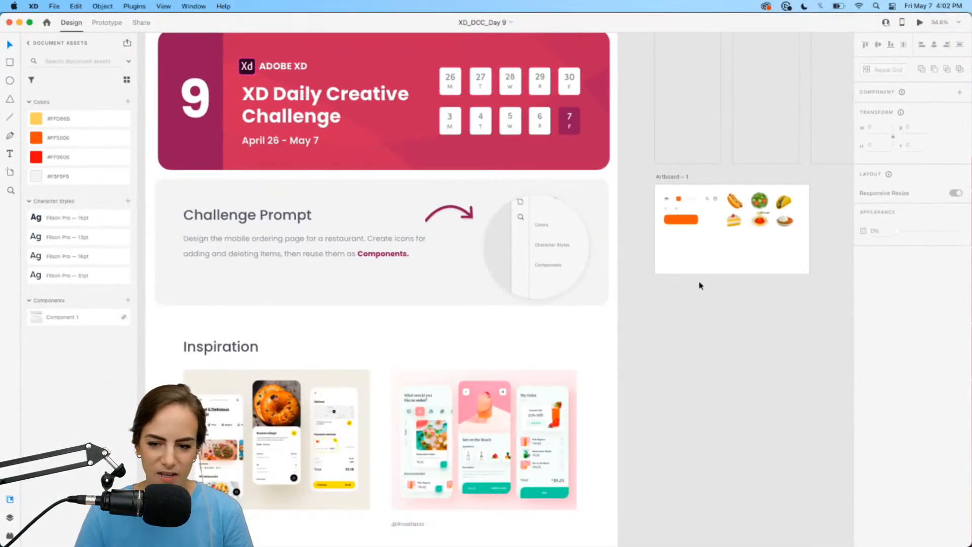
{"action": "scroll", "coordinate": [513, 353], "scroll_direction": "left", "scroll_amount": 4}
{"action": "scroll", "coordinate": [513, 352], "scroll_direction": "up", "scroll_amount": 2}
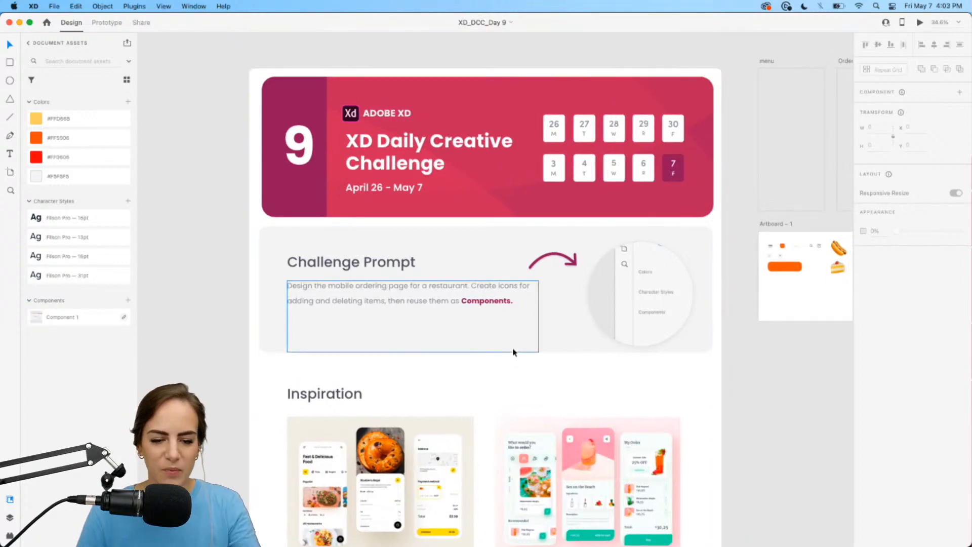
{"action": "scroll", "coordinate": [565, 348], "scroll_direction": "down", "scroll_amount": 5}
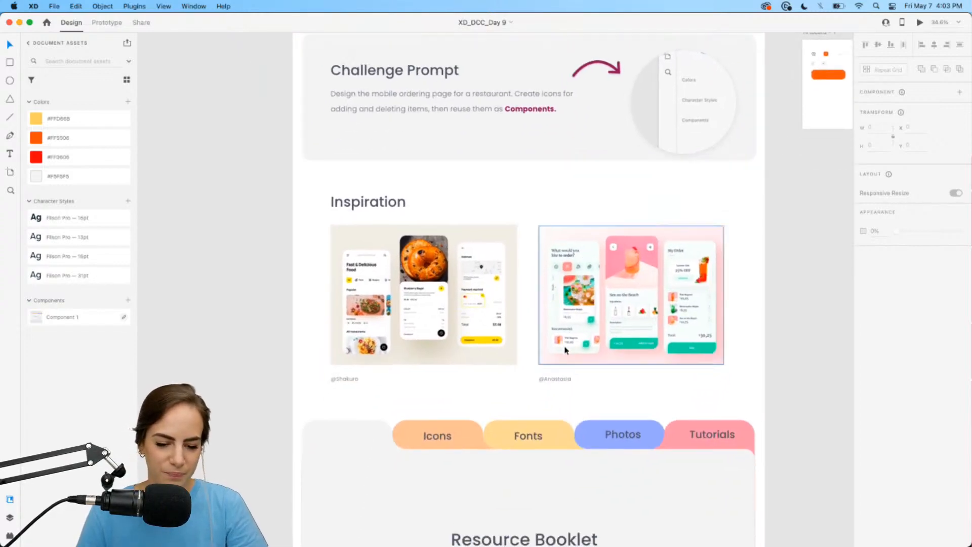
{"action": "scroll", "coordinate": [564, 348], "scroll_direction": "up", "scroll_amount": 4}
{"action": "scroll", "coordinate": [565, 349], "scroll_direction": "left", "scroll_amount": 3}
{"action": "scroll", "coordinate": [565, 349], "scroll_direction": "up", "scroll_amount": 3}
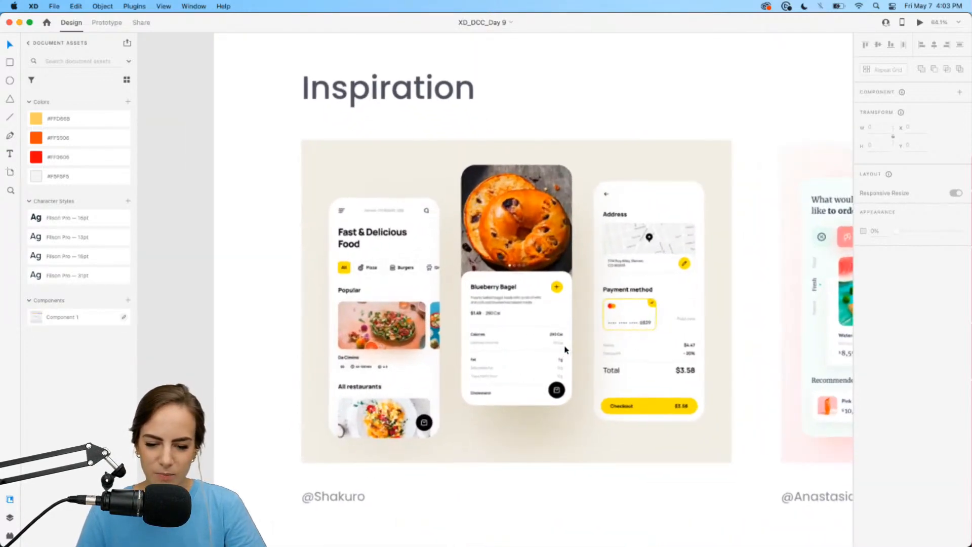
{"action": "scroll", "coordinate": [565, 349], "scroll_direction": "up", "scroll_amount": 3}
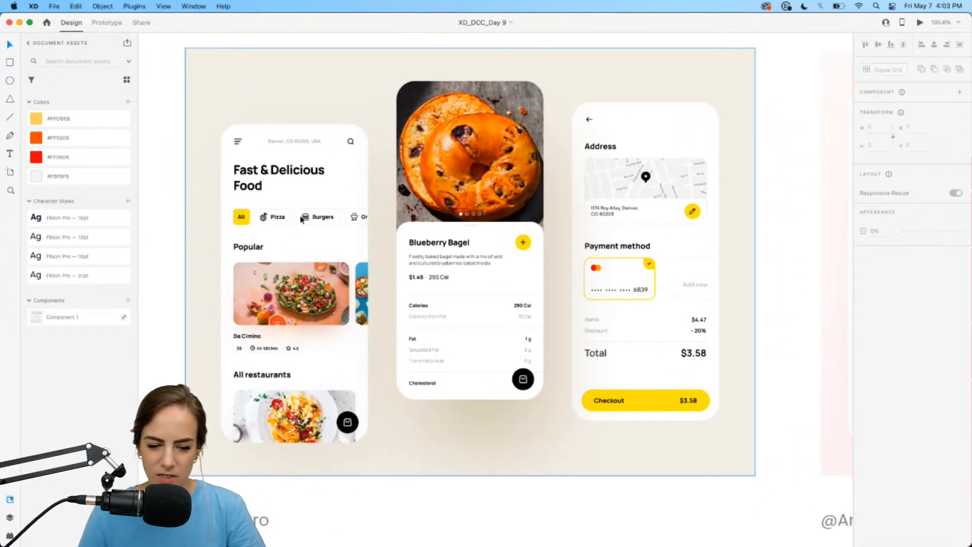
{"action": "scroll", "coordinate": [330, 217], "scroll_direction": "left", "scroll_amount": 3}
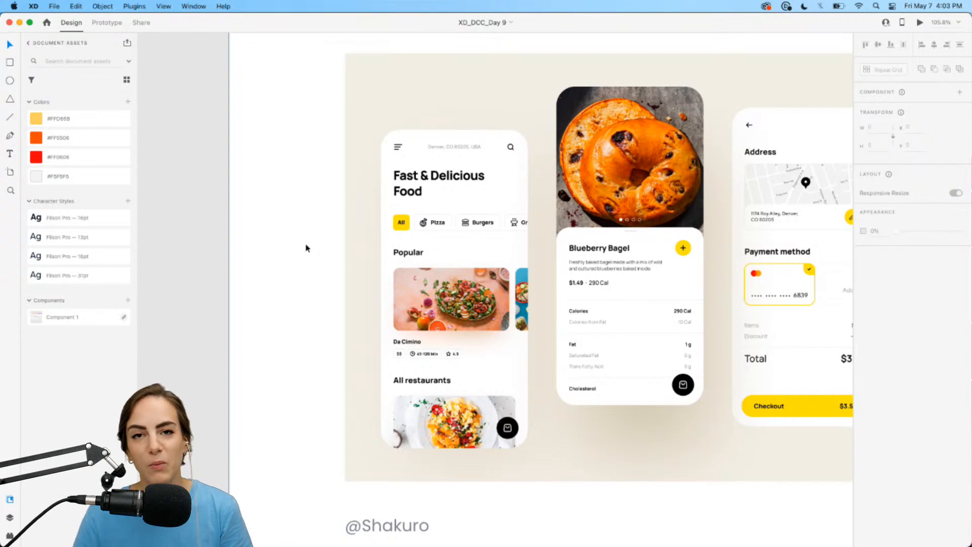
- Examine the remaining screens of the bagel ordering inspiration and the pink cocktail ordering inspiration beside it
{"action": "scroll", "coordinate": [555, 273], "scroll_direction": "right", "scroll_amount": 3}
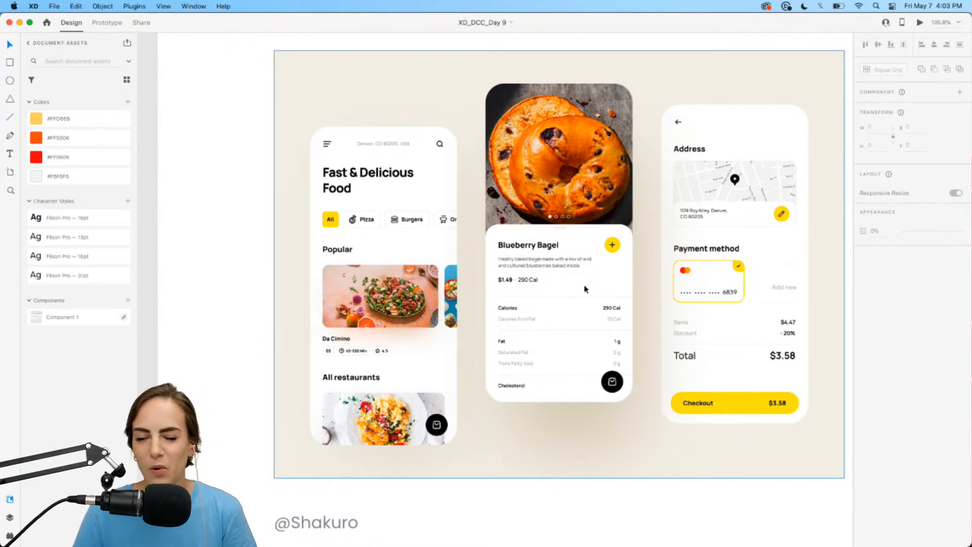
{"action": "scroll", "coordinate": [585, 289], "scroll_direction": "right", "scroll_amount": 5}
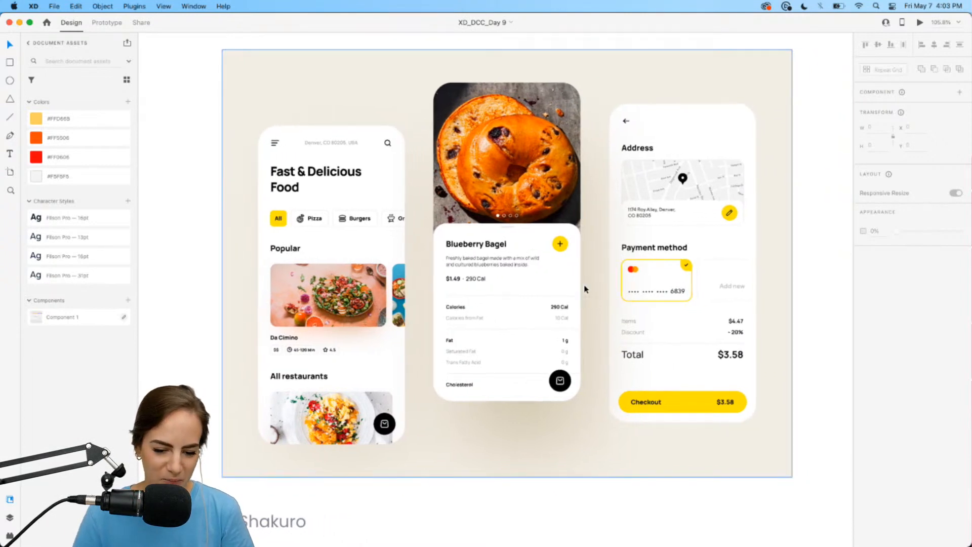
{"action": "scroll", "coordinate": [585, 289], "scroll_direction": "right", "scroll_amount": 10}
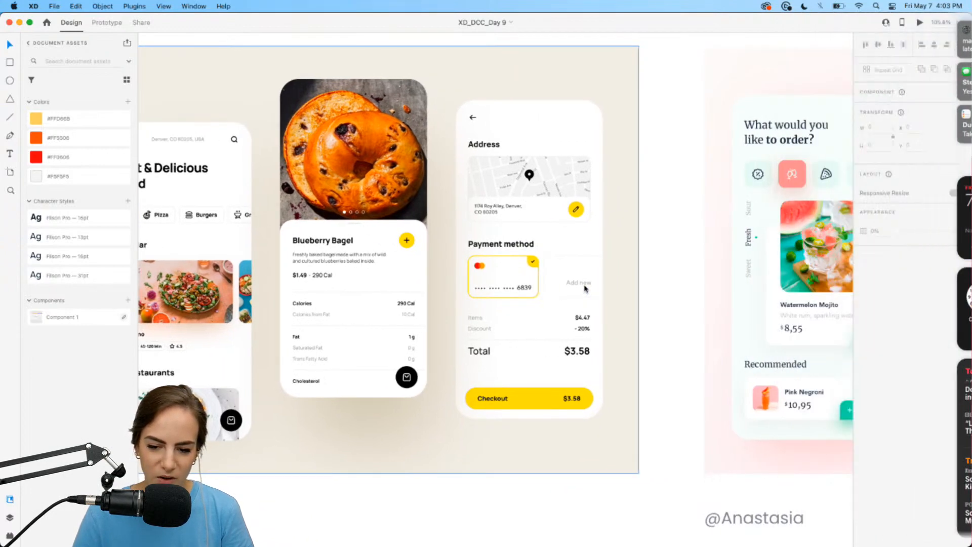
{"action": "scroll", "coordinate": [555, 290], "scroll_direction": "right", "scroll_amount": 15}
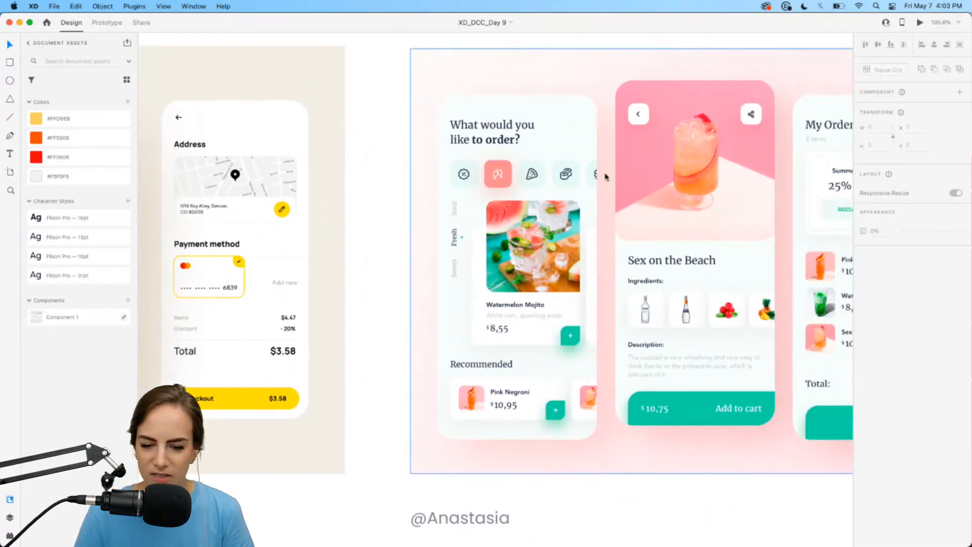
{"action": "scroll", "coordinate": [606, 177], "scroll_direction": "right", "scroll_amount": 9}
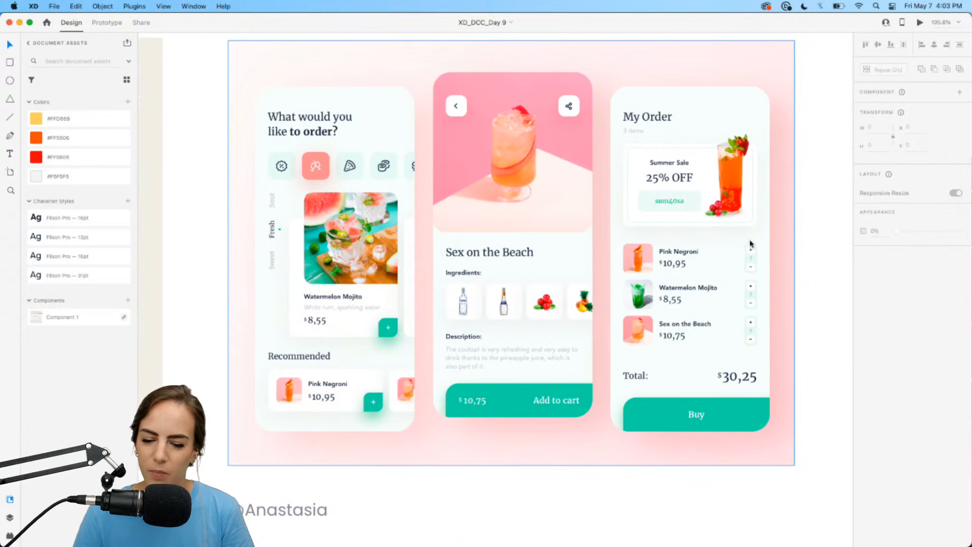
- Read through the Resource Booklet, Sharing your work and tips sections of the starter file
{"action": "scroll", "coordinate": [753, 263], "scroll_direction": "down", "scroll_amount": 5}
{"action": "scroll", "coordinate": [755, 269], "scroll_direction": "down", "scroll_amount": 5}
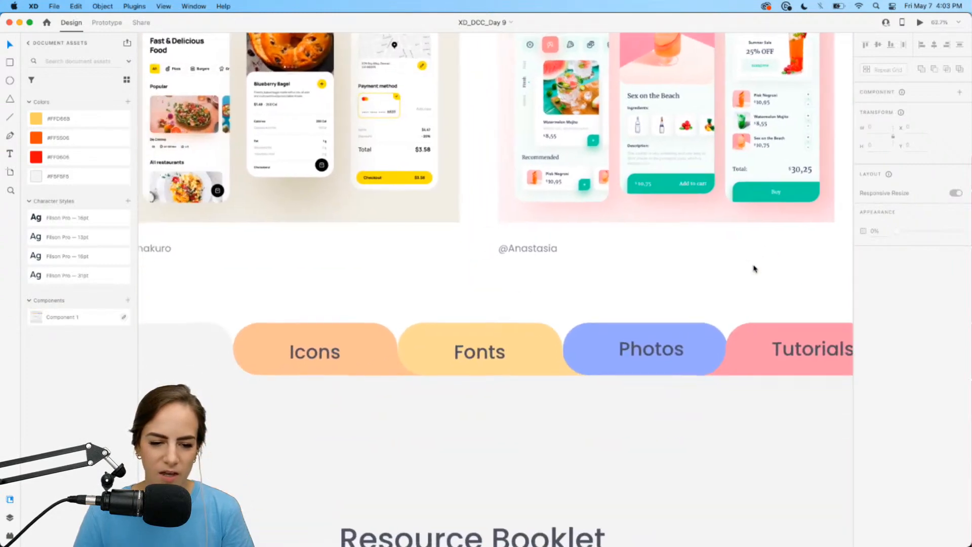
{"action": "scroll", "coordinate": [754, 268], "scroll_direction": "down", "scroll_amount": 5}
{"action": "scroll", "coordinate": [754, 269], "scroll_direction": "down", "scroll_amount": 5}
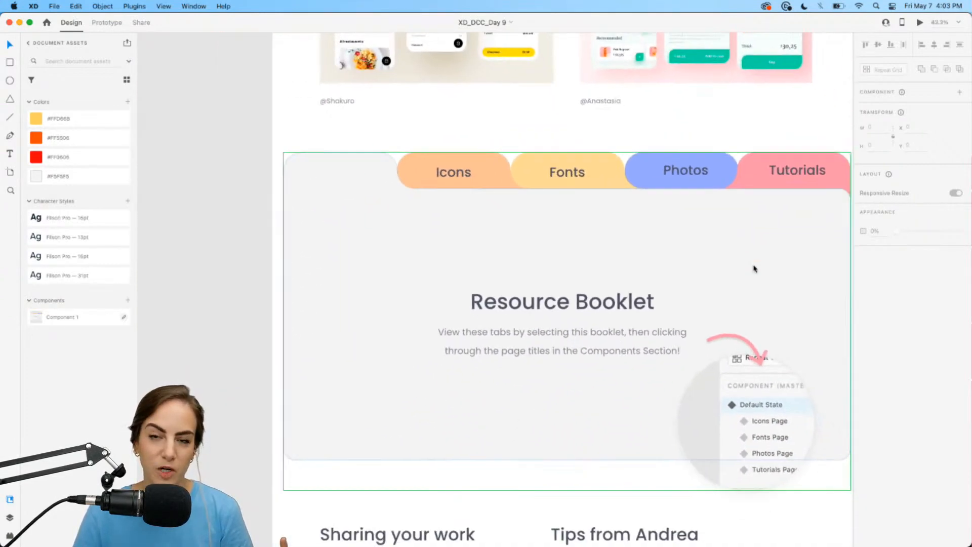
{"action": "scroll", "coordinate": [754, 269], "scroll_direction": "down", "scroll_amount": 10}
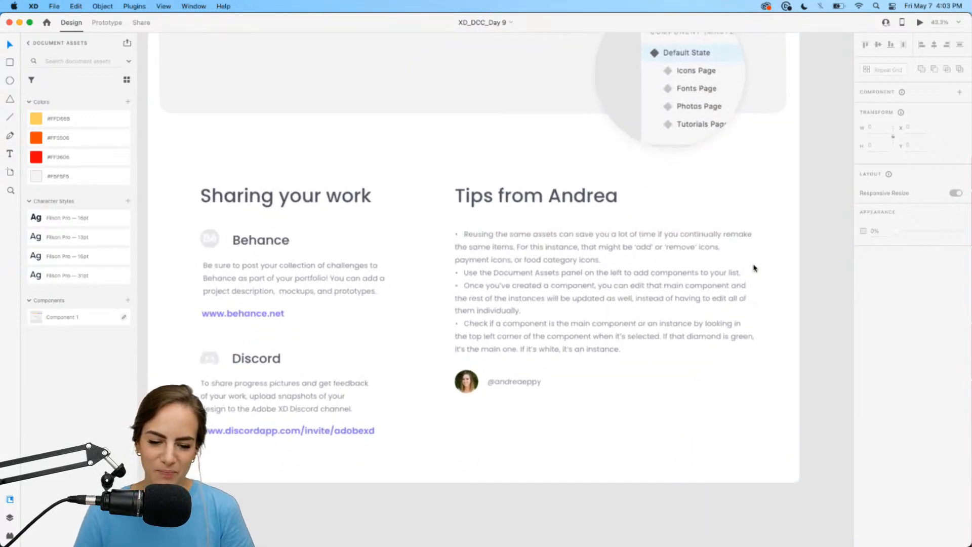
{"action": "scroll", "coordinate": [754, 268], "scroll_direction": "up", "scroll_amount": 3}
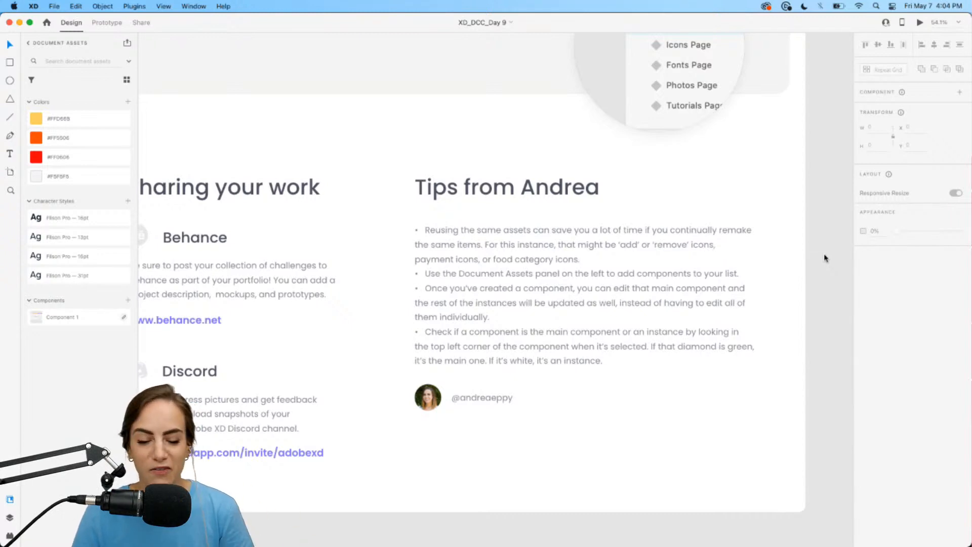
{"action": "scroll", "coordinate": [824, 259], "scroll_direction": "down", "scroll_amount": 3}
- Look over the blank menu and order artboards, the asset artboard and the finished Joe's Diner example screens
{"action": "scroll", "coordinate": [825, 259], "scroll_direction": "up", "scroll_amount": 10}
{"action": "scroll", "coordinate": [824, 259], "scroll_direction": "right", "scroll_amount": 5}
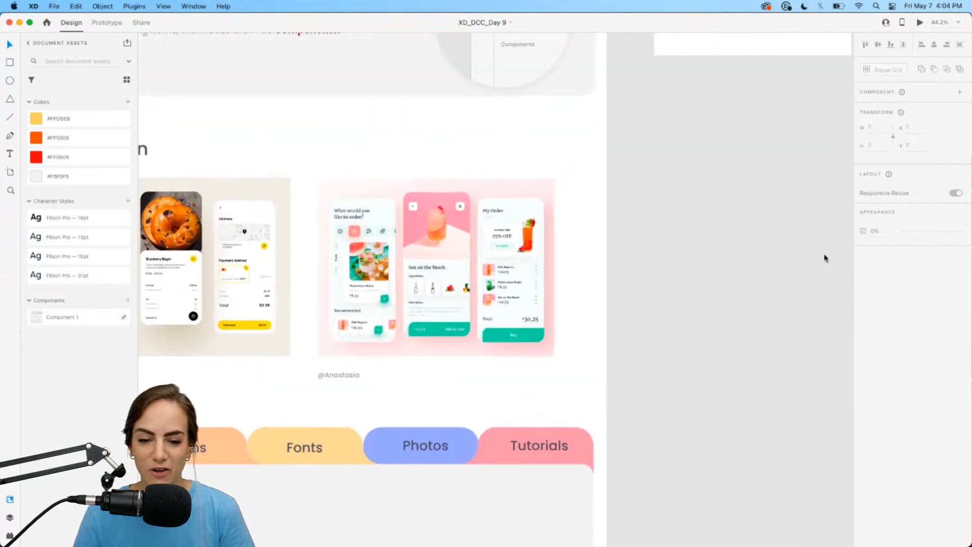
{"action": "scroll", "coordinate": [729, 175], "scroll_direction": "up", "scroll_amount": 3}
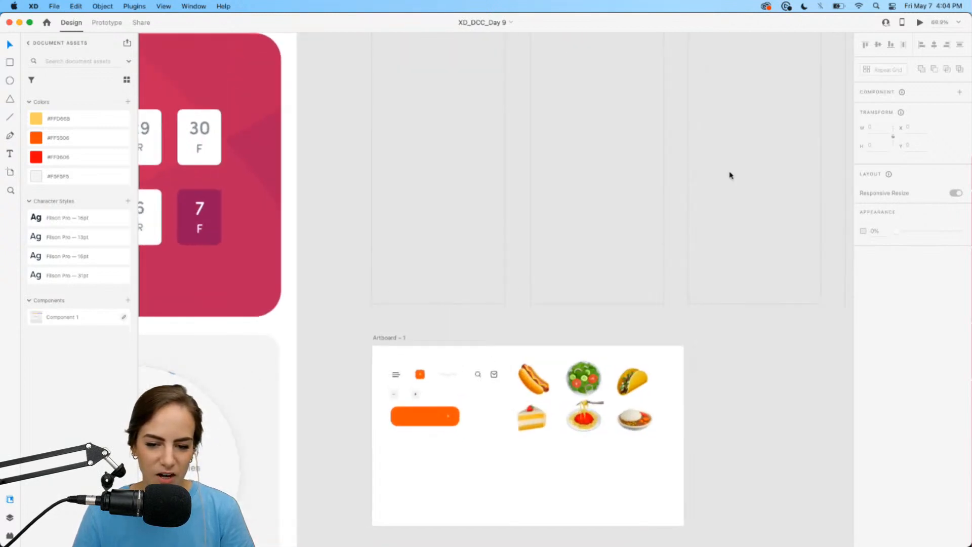
{"action": "scroll", "coordinate": [727, 183], "scroll_direction": "down", "scroll_amount": 3}
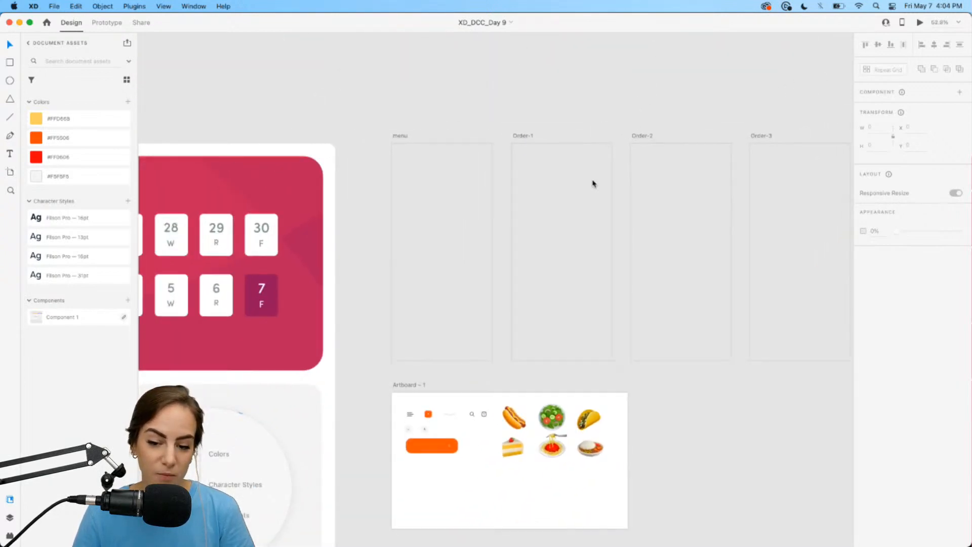
{"action": "scroll", "coordinate": [777, 218], "scroll_direction": "down", "scroll_amount": 3}
{"action": "scroll", "coordinate": [777, 217], "scroll_direction": "right", "scroll_amount": 10}
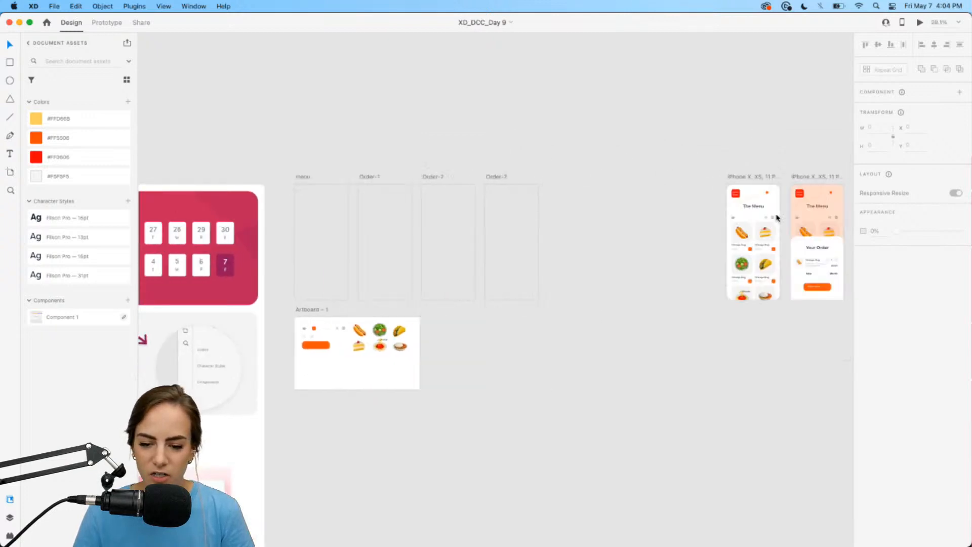
{"action": "scroll", "coordinate": [612, 236], "scroll_direction": "up", "scroll_amount": 5}
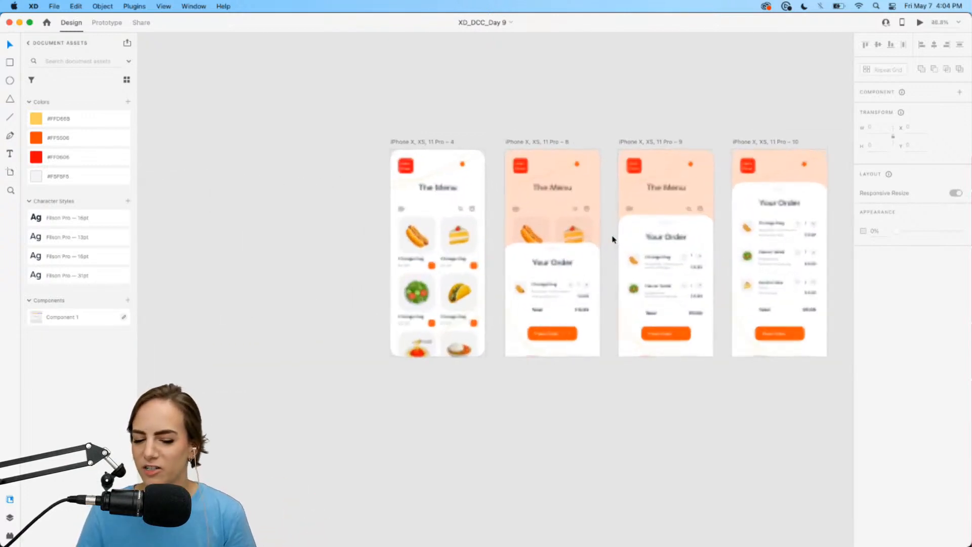
{"action": "scroll", "coordinate": [613, 240], "scroll_direction": "up", "scroll_amount": 2}
{"action": "scroll", "coordinate": [613, 240], "scroll_direction": "left", "scroll_amount": 2}
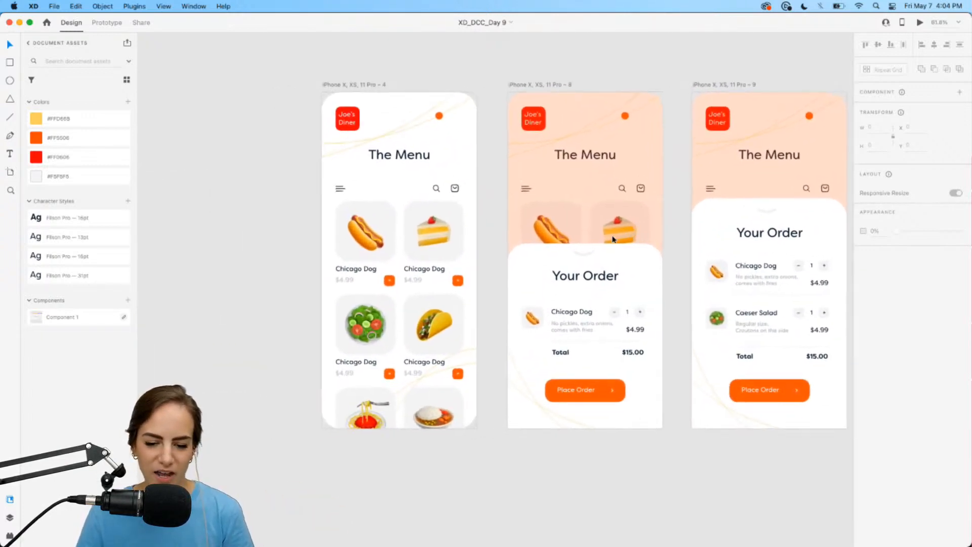
- Preview the finished Joe's Diner menu screen, test adding the Chicago Dog to the order and dismiss the order sheet
{"action": "left_click", "coordinate": [390, 208]}
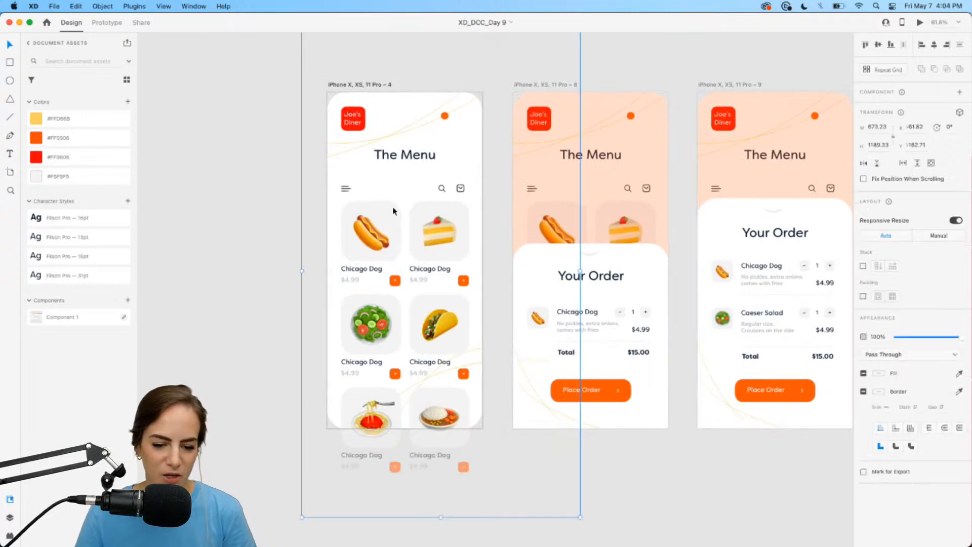
{"action": "left_click", "coordinate": [919, 23]}
{"action": "left_click_drag", "start_coordinate": [400, 36], "coordinate": [742, 83]}
{"action": "scroll", "coordinate": [522, 205], "scroll_direction": "down", "scroll_amount": 10}
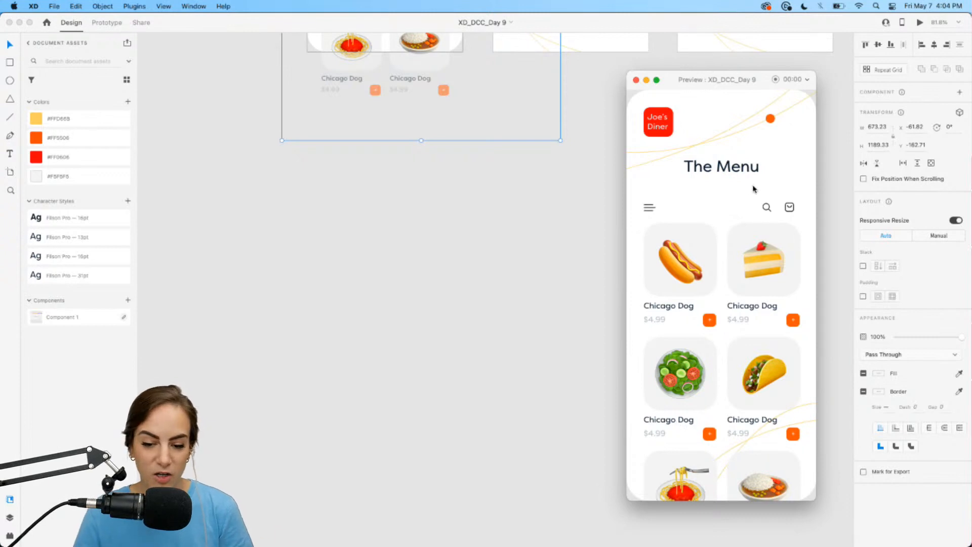
{"action": "left_click", "coordinate": [710, 320]}
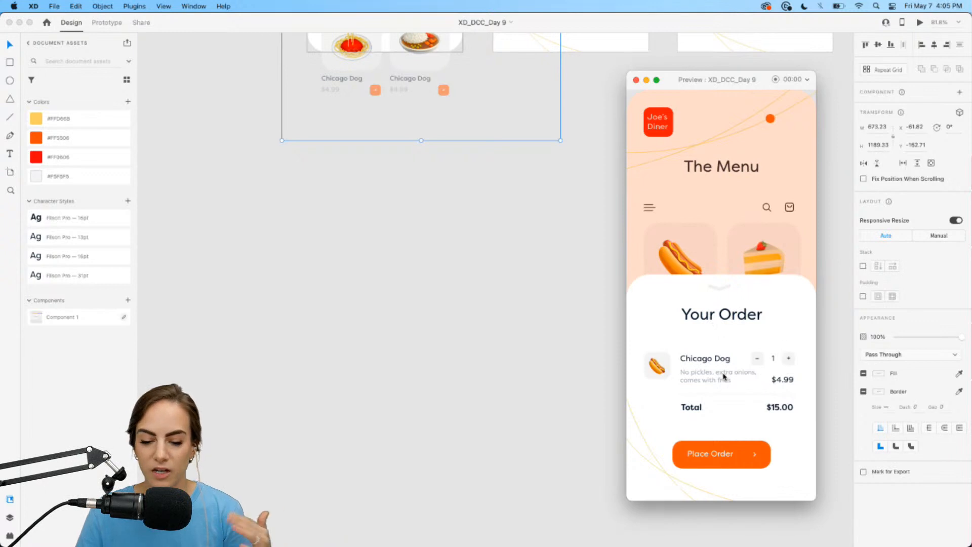
{"action": "left_click", "coordinate": [723, 290]}
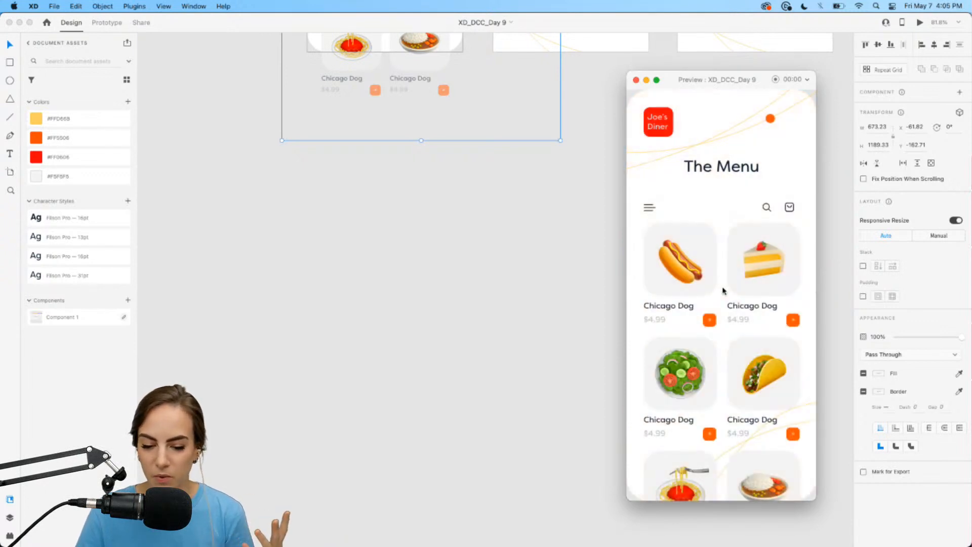
- Test adding the salad and the cake in the prototype preview, dismissing the order sheet each time, and close the preview
{"action": "left_click", "coordinate": [710, 434]}
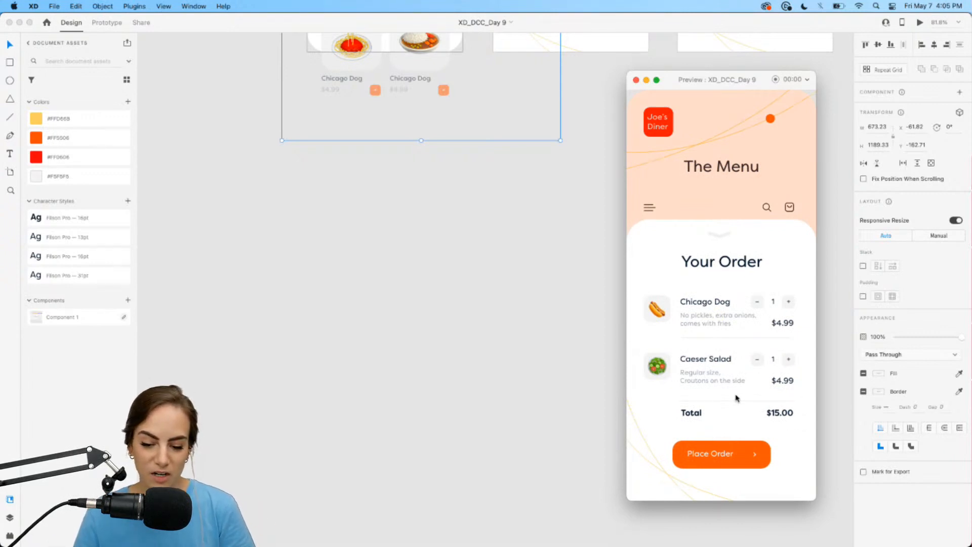
{"action": "left_click", "coordinate": [718, 237]}
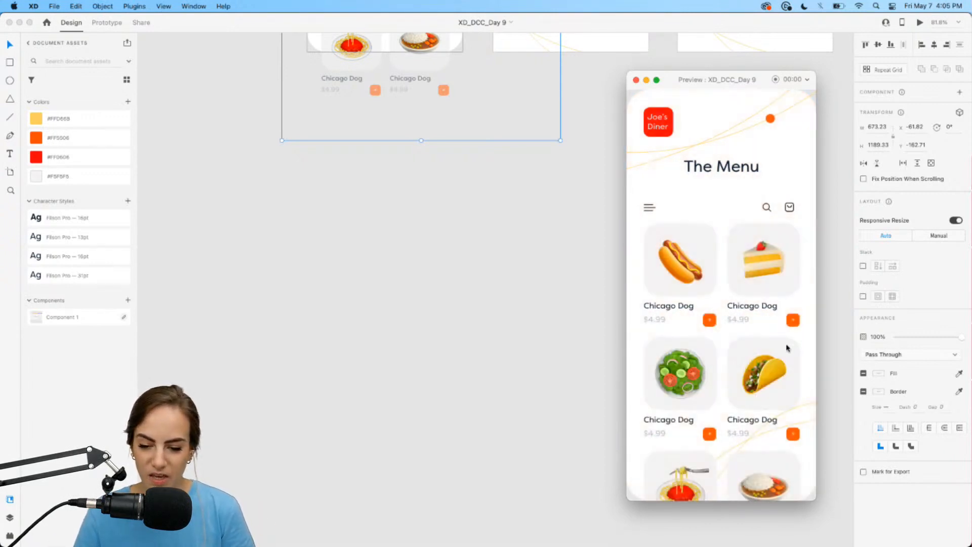
{"action": "left_click", "coordinate": [794, 321]}
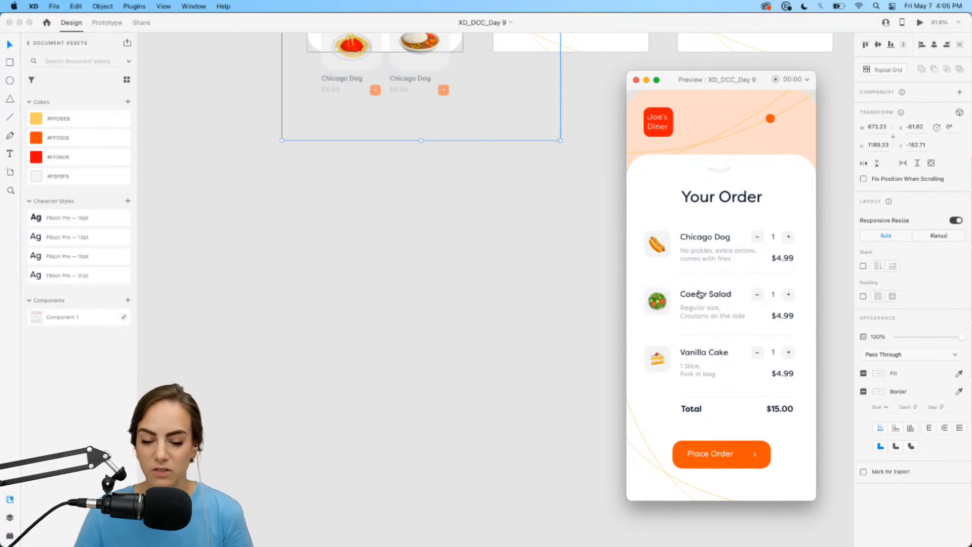
{"action": "left_click", "coordinate": [725, 172]}
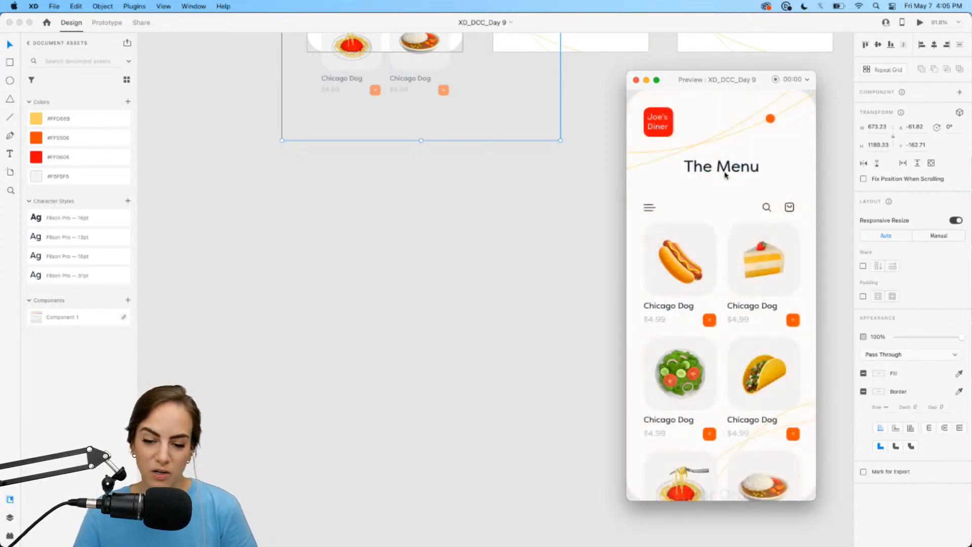
{"action": "left_click", "coordinate": [636, 80]}
- Return to the blank artboards beside the challenge page and select the menu artboard
{"action": "scroll", "coordinate": [623, 182], "scroll_direction": "down", "scroll_amount": 5}
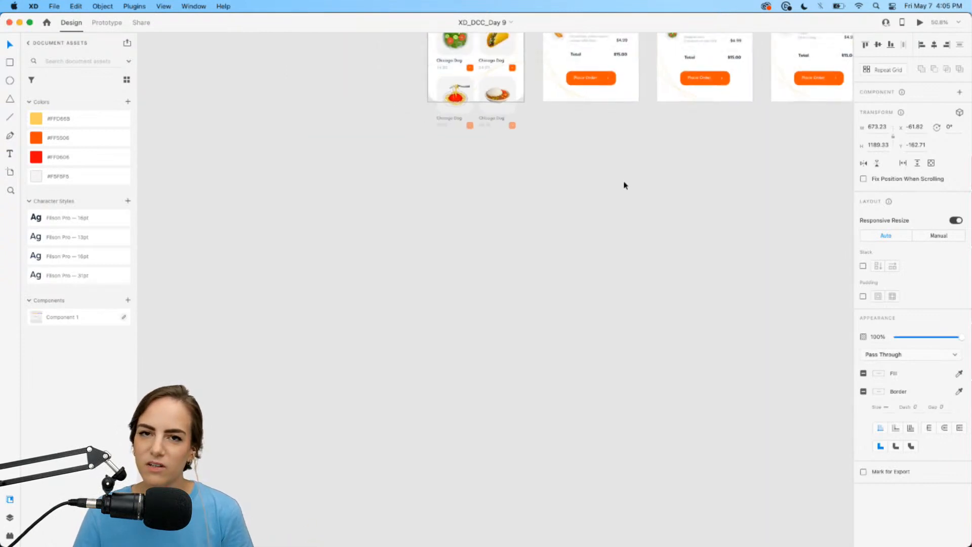
{"action": "scroll", "coordinate": [623, 182], "scroll_direction": "up", "scroll_amount": 8}
{"action": "scroll", "coordinate": [625, 186], "scroll_direction": "left", "scroll_amount": 5}
{"action": "scroll", "coordinate": [624, 186], "scroll_direction": "up", "scroll_amount": 3}
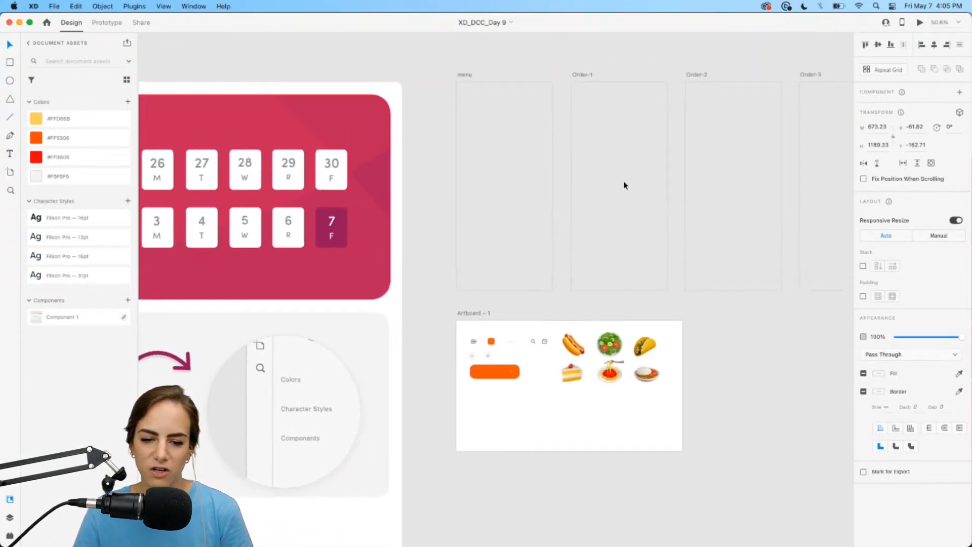
{"action": "scroll", "coordinate": [525, 178], "scroll_direction": "up", "scroll_amount": 5}
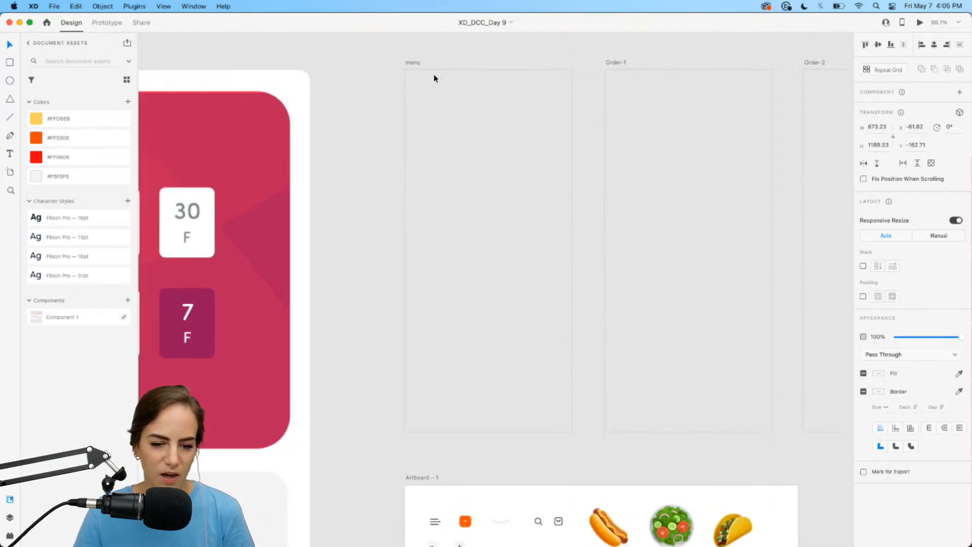
{"action": "left_click", "coordinate": [412, 64]}
{"action": "scroll", "coordinate": [415, 64], "scroll_direction": "left", "scroll_amount": 2}
{"action": "scroll", "coordinate": [415, 65], "scroll_direction": "up", "scroll_amount": 1}
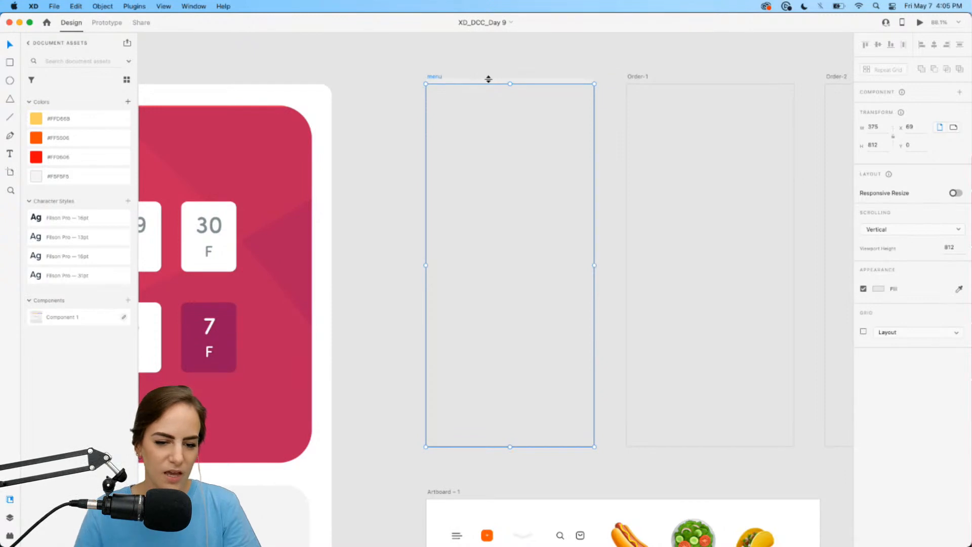
- Look through the preset artboard sizes for mobile, tablet, web and social media, and return to the Select tool
{"action": "left_click", "coordinate": [10, 173]}
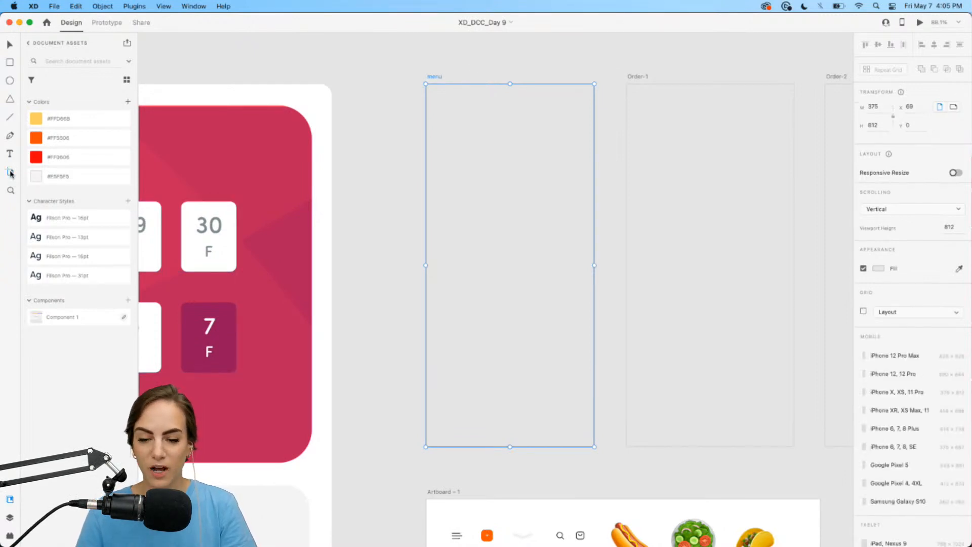
{"action": "scroll", "coordinate": [907, 365], "scroll_direction": "down", "scroll_amount": 10}
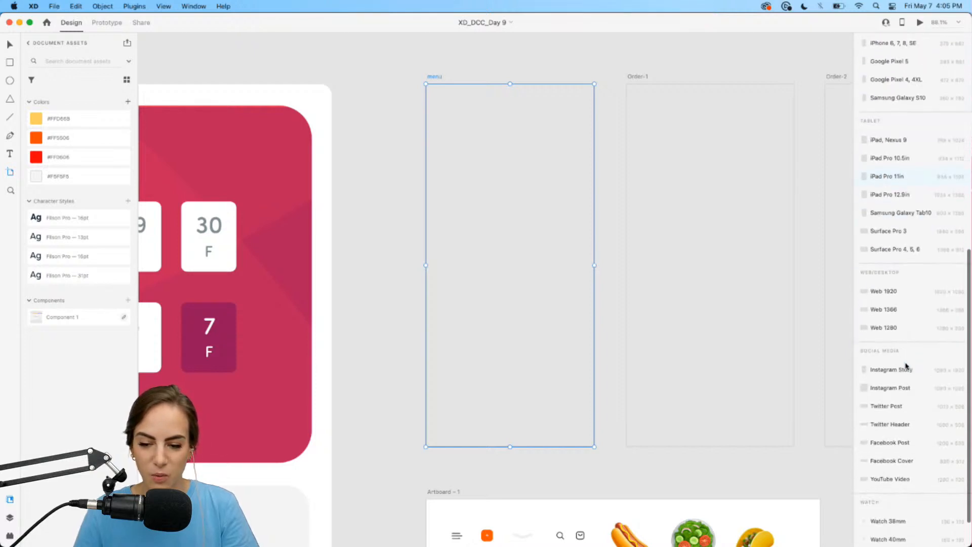
{"action": "scroll", "coordinate": [906, 366], "scroll_direction": "up", "scroll_amount": 5}
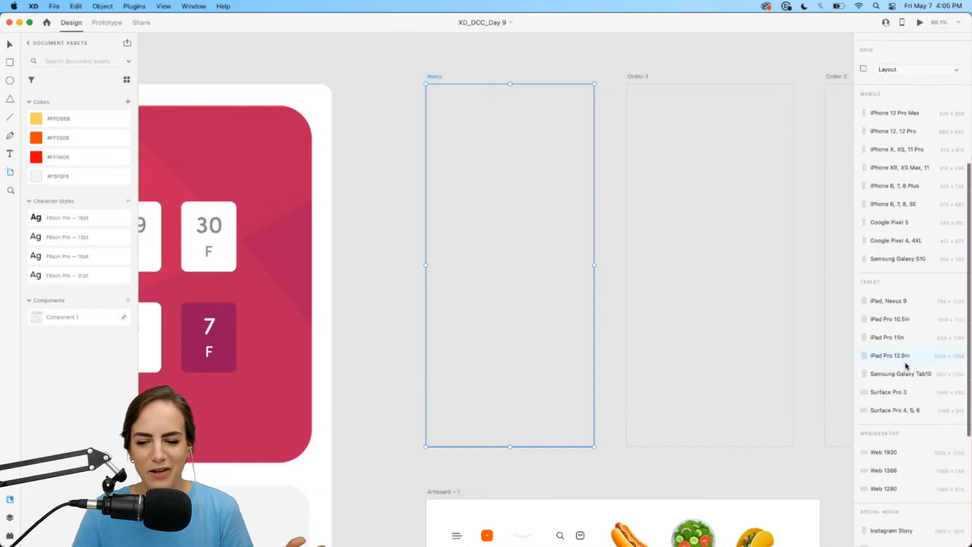
{"action": "scroll", "coordinate": [907, 365], "scroll_direction": "up", "scroll_amount": 4}
{"action": "scroll", "coordinate": [920, 316], "scroll_direction": "down", "scroll_amount": 2}
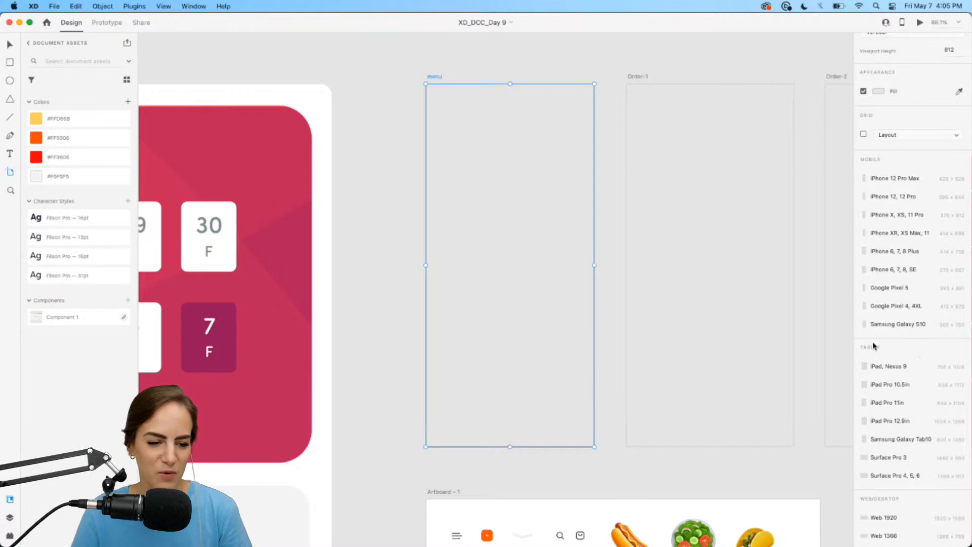
{"action": "key", "text": "v"}
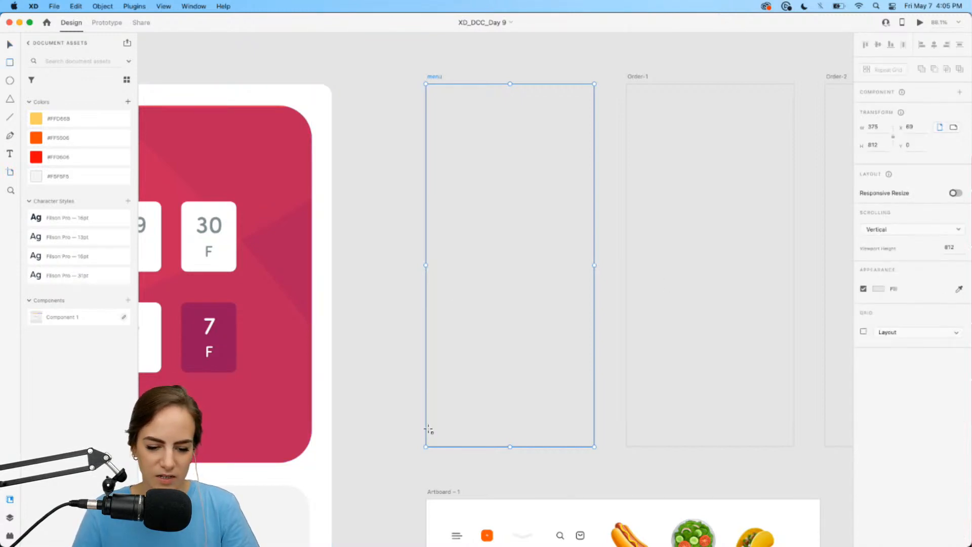
- Draw a 375 x 812 rectangle that covers the whole menu artboard
{"action": "key", "text": "r"}
{"action": "left_click_drag", "start_coordinate": [427, 431], "coordinate": [594, 84]}
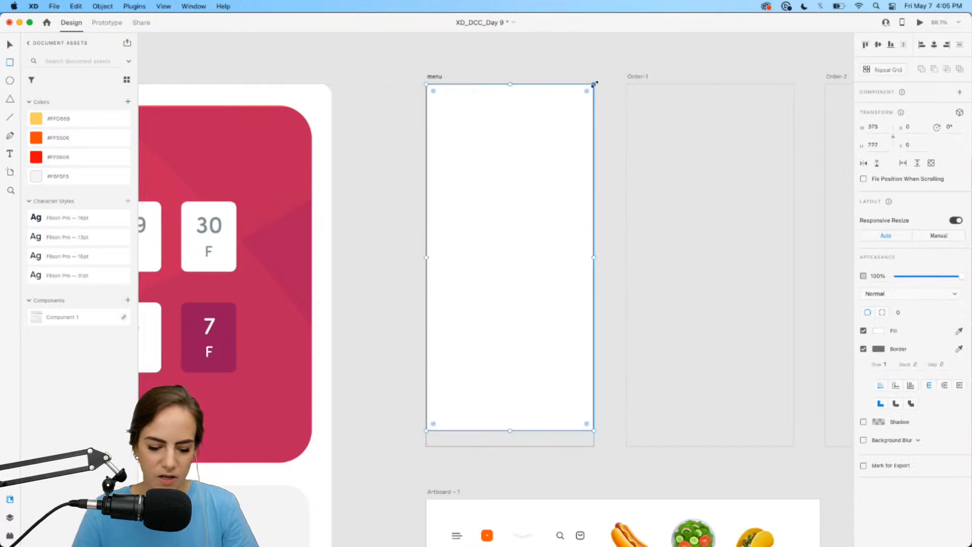
{"action": "left_click_drag", "start_coordinate": [510, 432], "coordinate": [510, 447]}
- Round the background rectangle's corners to a radius of 46 and remove its border
{"action": "left_click_drag", "start_coordinate": [438, 439], "coordinate": [447, 428]}
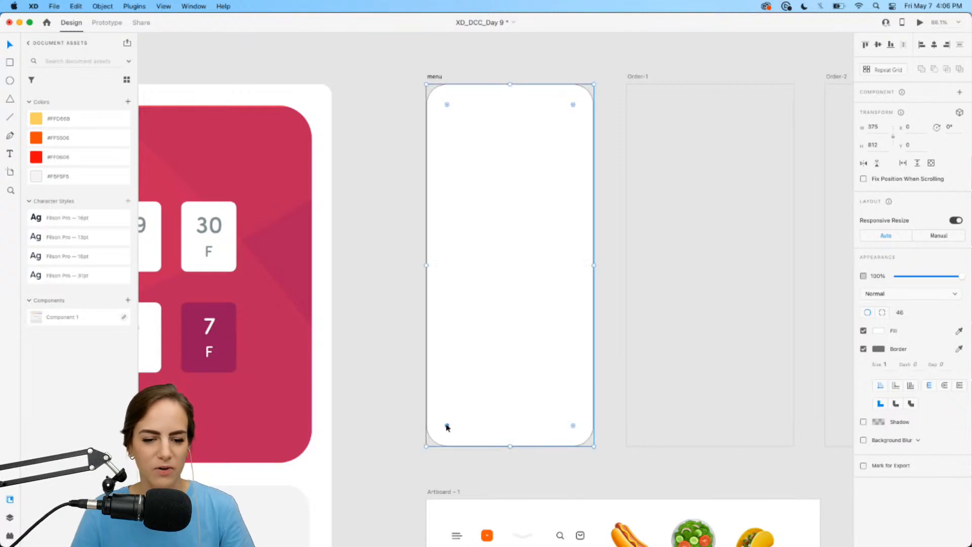
{"action": "left_click", "coordinate": [864, 349]}
{"action": "left_click", "coordinate": [560, 254]}
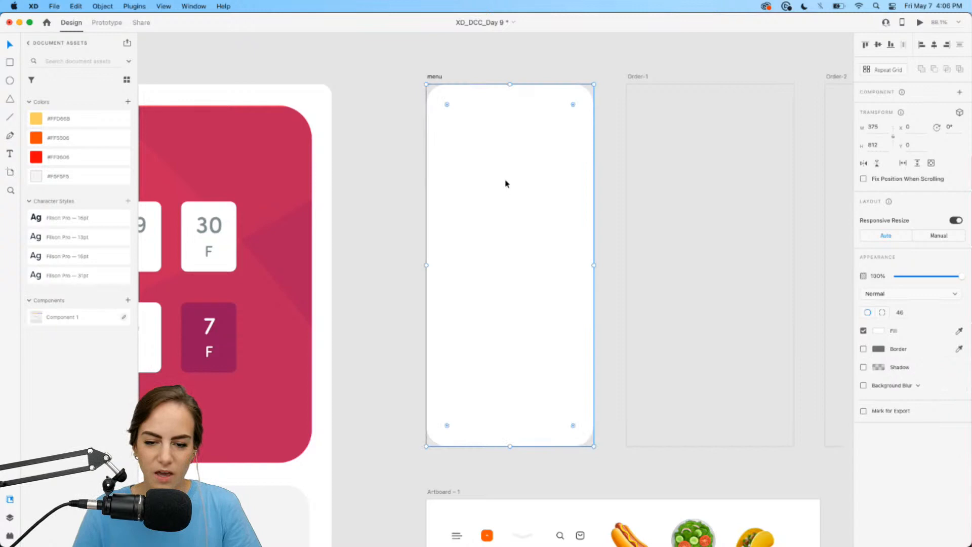
- Try a white fill on the Order-1 artboard, and undo the change
{"action": "left_click", "coordinate": [643, 81]}
{"action": "scroll", "coordinate": [643, 81], "scroll_direction": "right", "scroll_amount": 2}
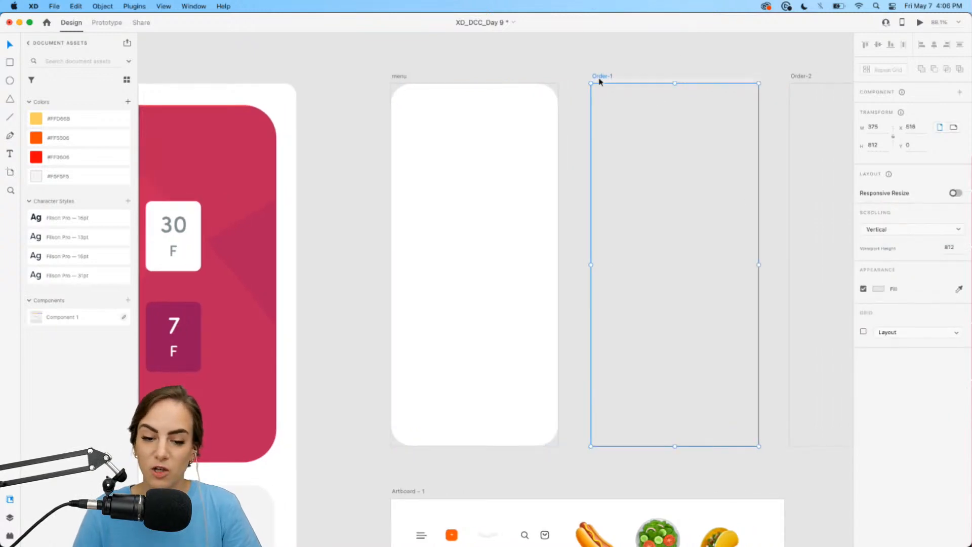
{"action": "left_click", "coordinate": [881, 293]}
{"action": "left_click_drag", "start_coordinate": [823, 274], "coordinate": [742, 228]}
{"action": "left_click", "coordinate": [779, 141]}
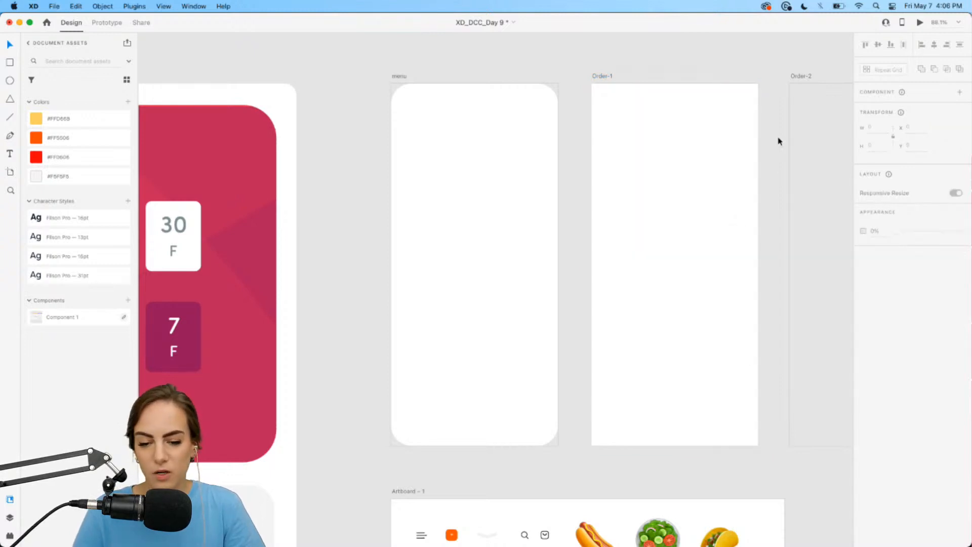
{"action": "key", "text": "super+z"}
{"action": "left_click", "coordinate": [527, 62]}
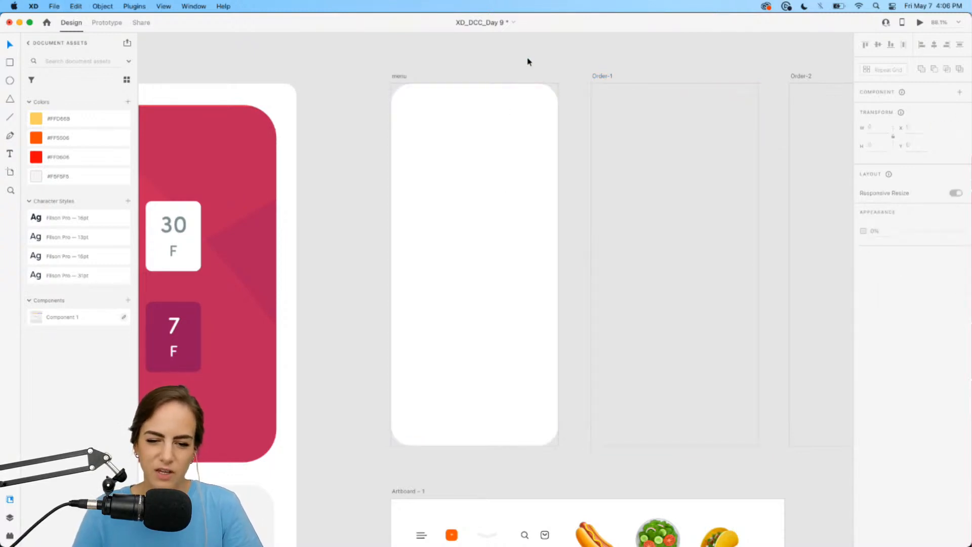
- Draw a square about 74 x 73 near the menu artboard's upper-left corner, with a corner radius of 16 and a red #FF0606 fill
{"action": "scroll", "coordinate": [528, 131], "scroll_direction": "left", "scroll_amount": 2}
{"action": "scroll", "coordinate": [527, 130], "scroll_direction": "down", "scroll_amount": 1}
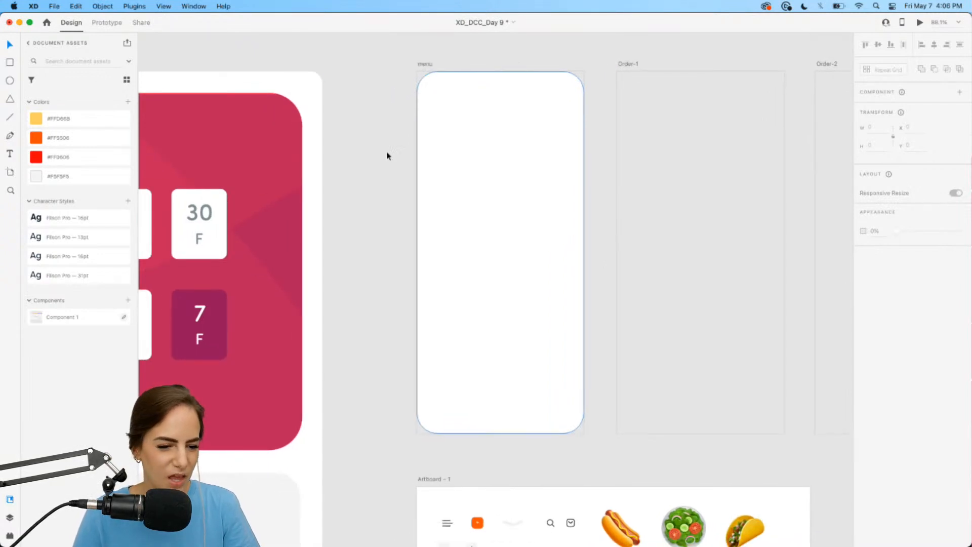
{"action": "scroll", "coordinate": [450, 58], "scroll_direction": "up", "scroll_amount": 3}
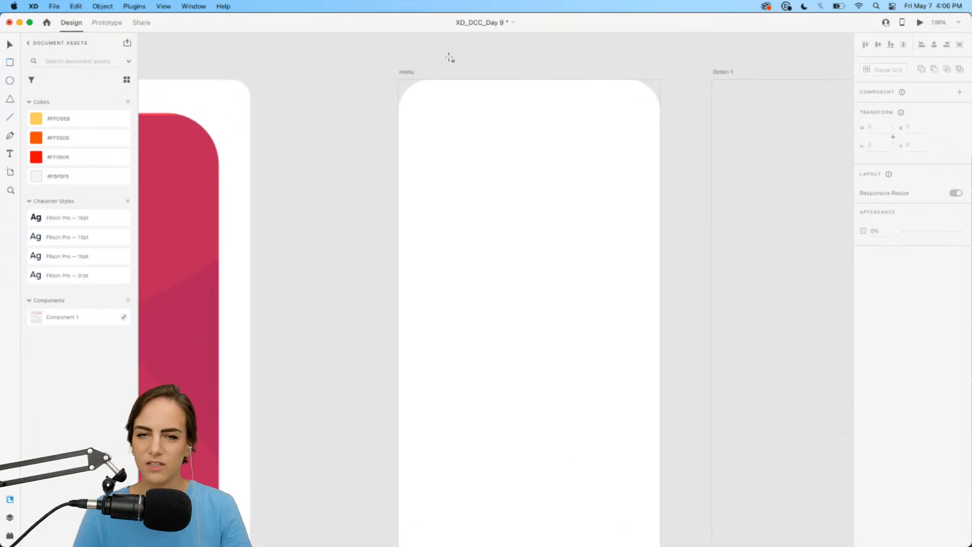
{"action": "mouse_move", "coordinate": [419, 99]}
{"action": "left_mouse_down"}
{"action": "mouse_move", "coordinate": [471, 149]}
{"action": "mouse_move", "coordinate": [433, 118]}
{"action": "left_mouse_up"}
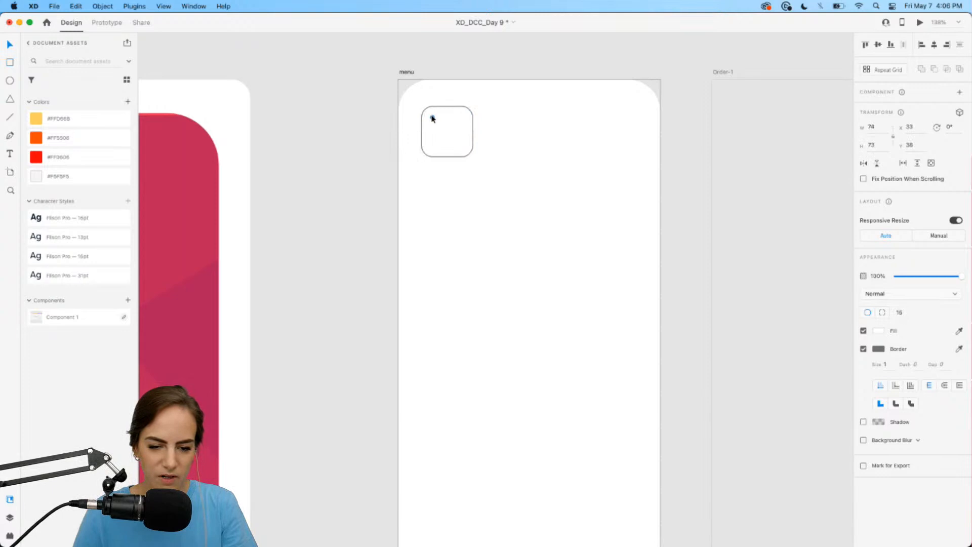
{"action": "left_click", "coordinate": [83, 156]}
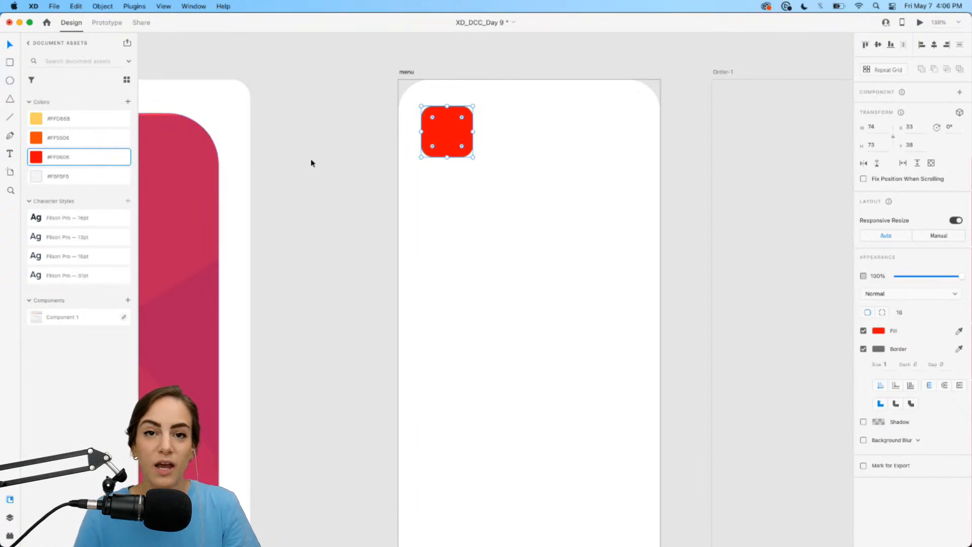
- Try an orange #FFA906 fill on the square and add its colors to the document assets, removing those swatches again
{"action": "left_click", "coordinate": [879, 331]}
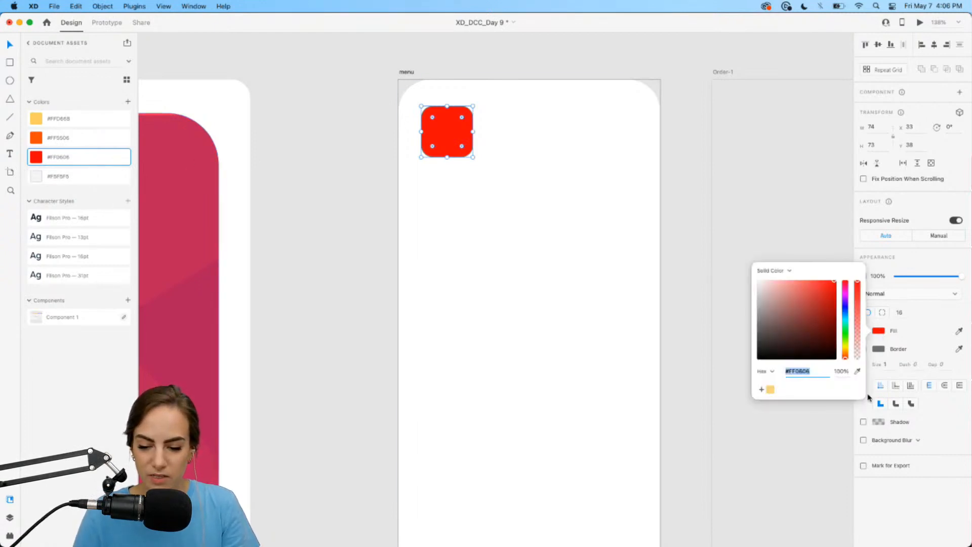
{"action": "left_click_drag", "start_coordinate": [848, 286], "coordinate": [852, 353]}
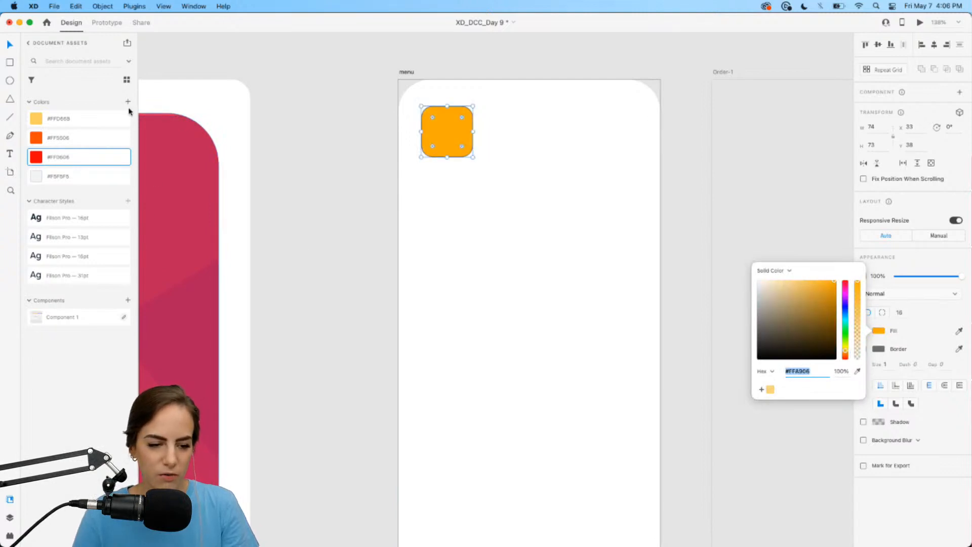
{"action": "left_click", "coordinate": [128, 102]}
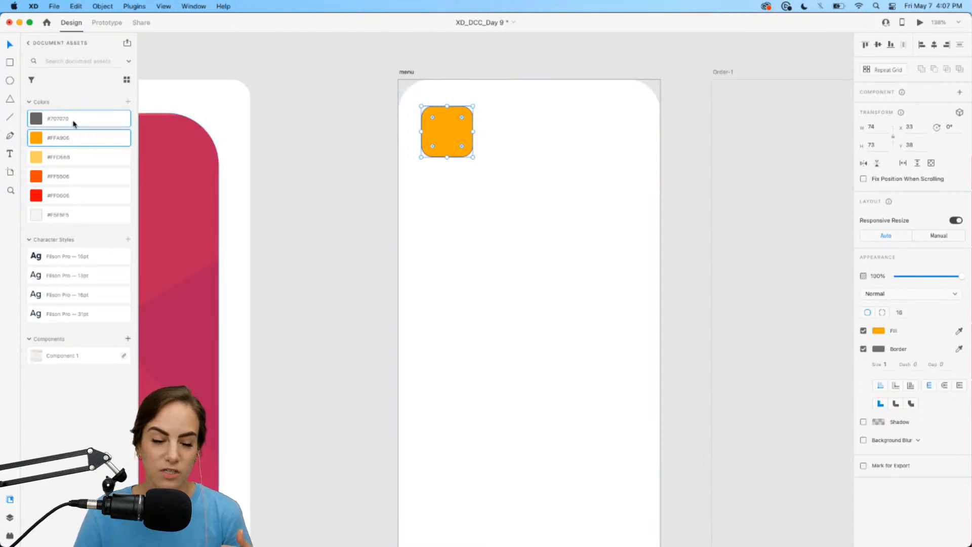
{"action": "key", "text": "BackSpace"}
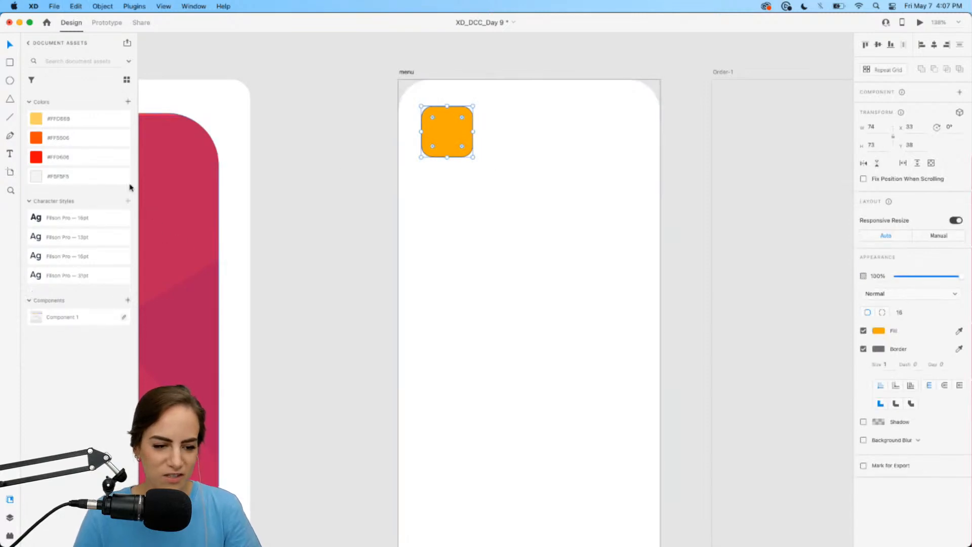
- Fill the square with the saved red #FF0606 and remove its border
{"action": "left_click", "coordinate": [119, 158]}
{"action": "left_click", "coordinate": [864, 348]}
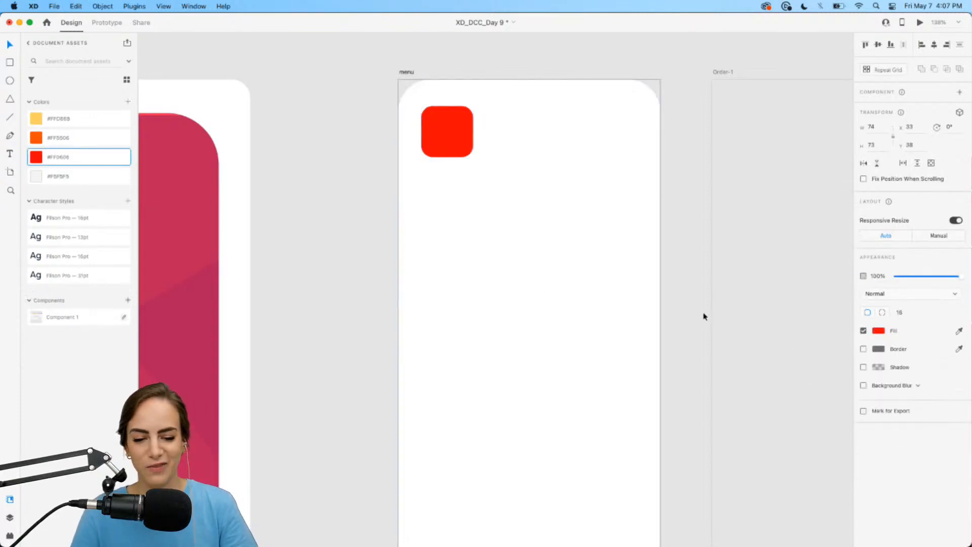
- Add the text "Joe's Diner" on two lines beside the red square
{"action": "left_click", "coordinate": [10, 155]}
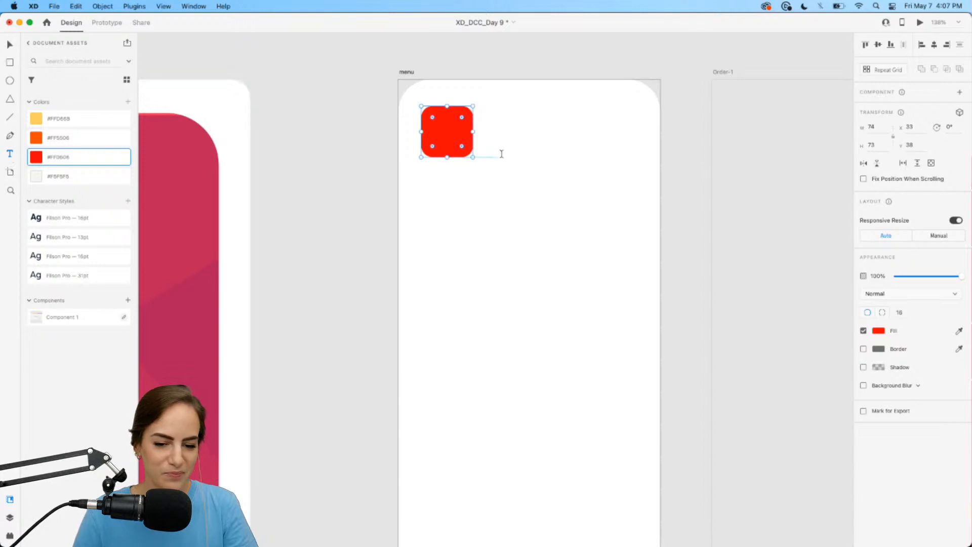
{"action": "left_click_drag", "start_coordinate": [486, 131], "coordinate": [605, 208]}
{"action": "type", "text": "Jo"}
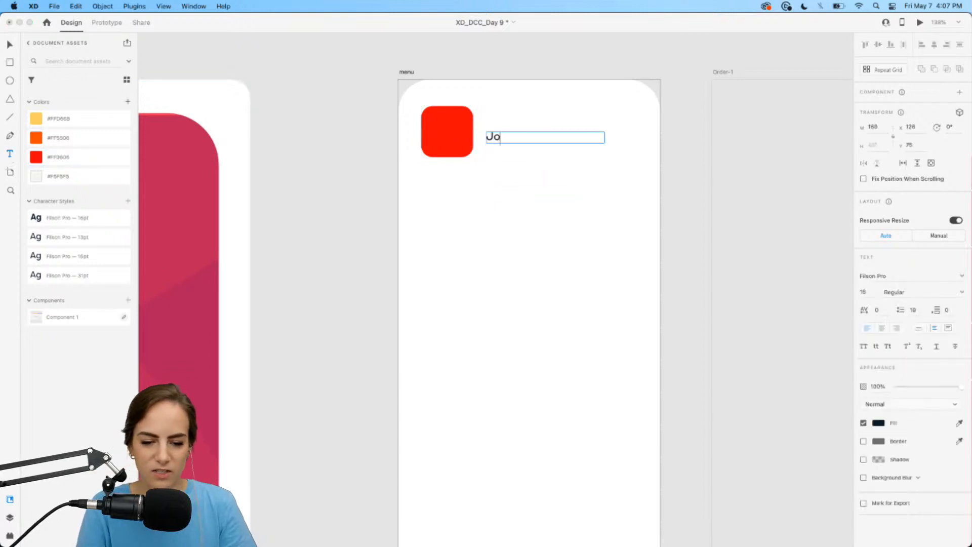
{"action": "type", "text": "e's"}
{"action": "key", "text": "Return"}
{"action": "type", "text": "Diner"}
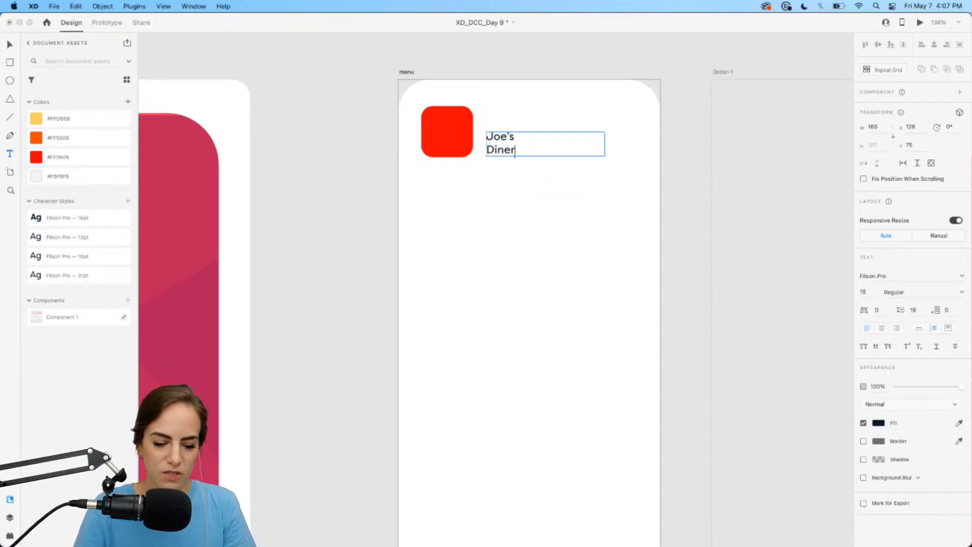
{"action": "key", "text": "Escape"}
- Move the "Joe's Diner" text onto the red square and set its text box to auto width
{"action": "left_click", "coordinate": [948, 328]}
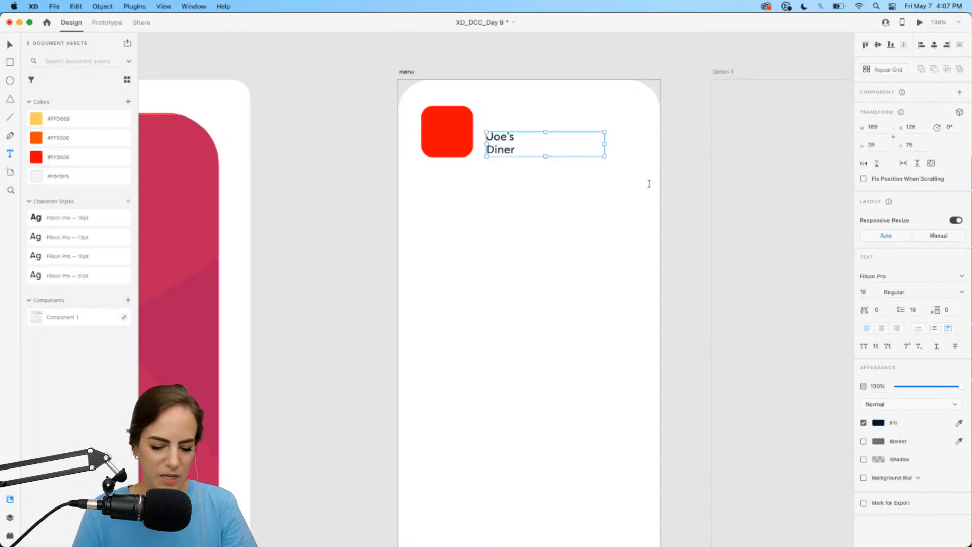
{"action": "left_click_drag", "start_coordinate": [512, 151], "coordinate": [467, 141]}
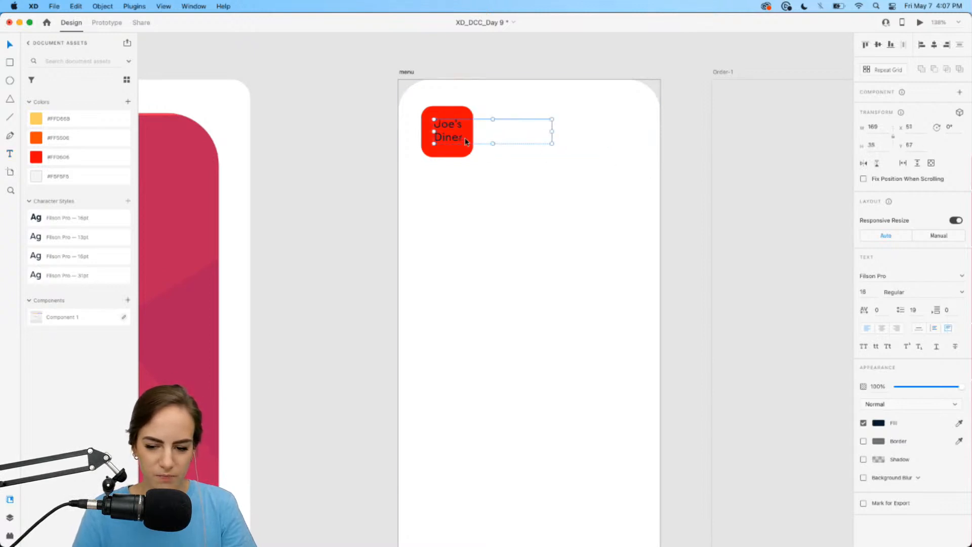
{"action": "left_click", "coordinate": [918, 329]}
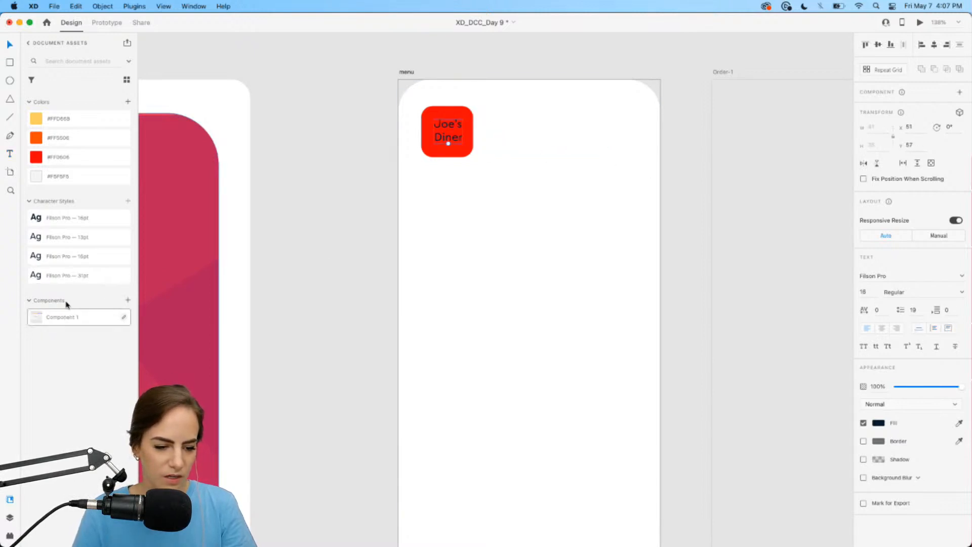
- Style the "Joe's Diner" text in Filson Pro Bold at size 18 with a white #FFFFFF fill
{"action": "left_click", "coordinate": [78, 280]}
{"action": "left_click", "coordinate": [84, 256]}
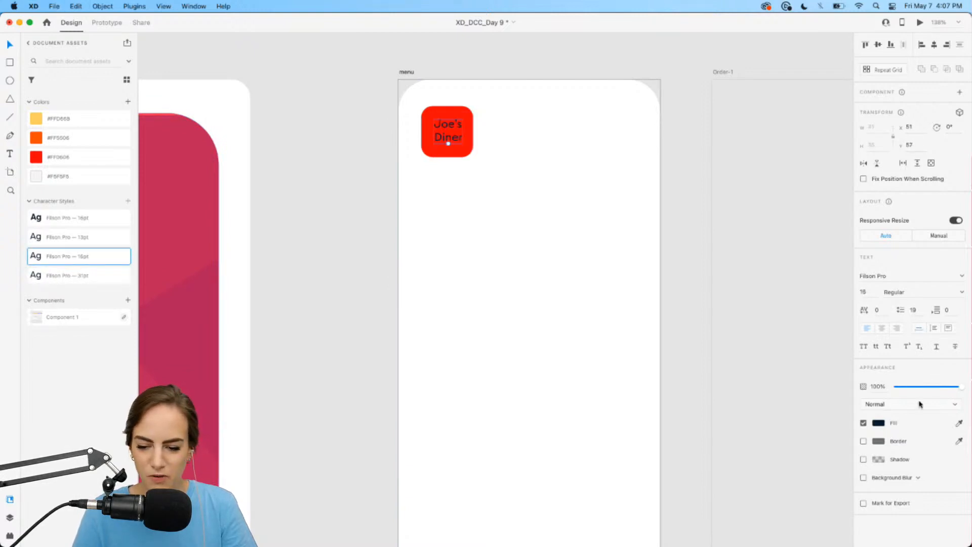
{"action": "left_click", "coordinate": [879, 425]}
{"action": "left_click_drag", "start_coordinate": [816, 406], "coordinate": [532, 231]}
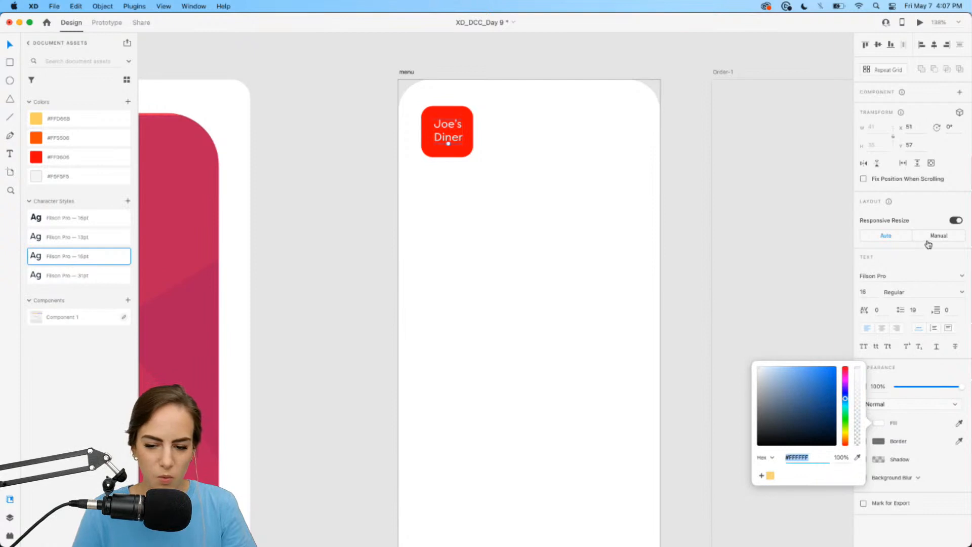
{"action": "left_click", "coordinate": [867, 294]}
{"action": "key", "text": "Up"}
{"action": "key", "text": "Up"}
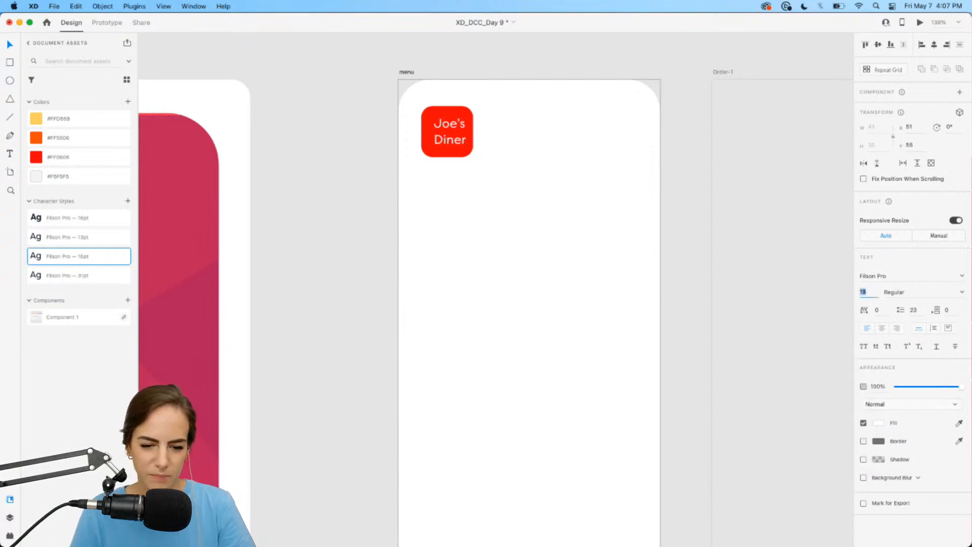
{"action": "left_click", "coordinate": [962, 293]}
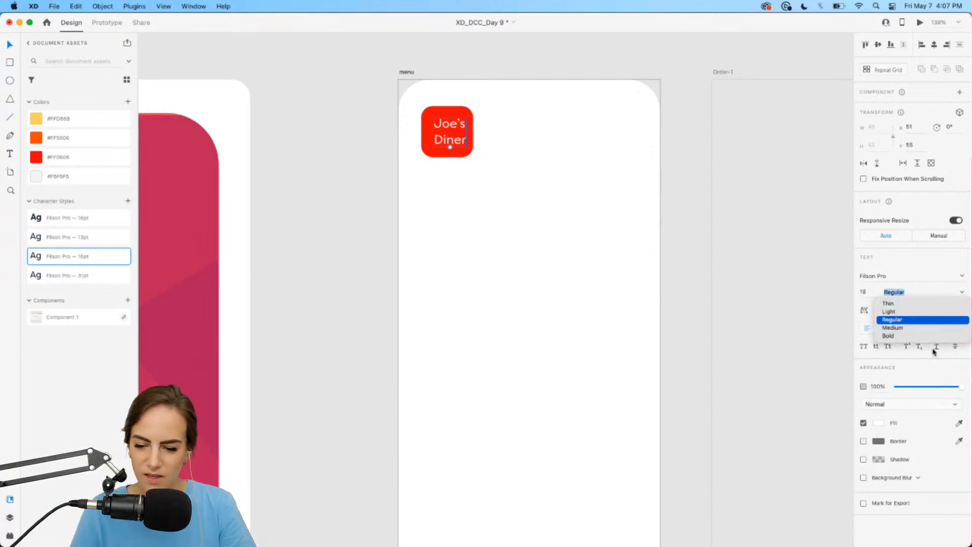
{"action": "left_click", "coordinate": [903, 336]}
- Group the "Joe's Diner" text with the red square and turn the group into a component
{"action": "scroll", "coordinate": [467, 133], "scroll_direction": "up", "scroll_amount": 6}
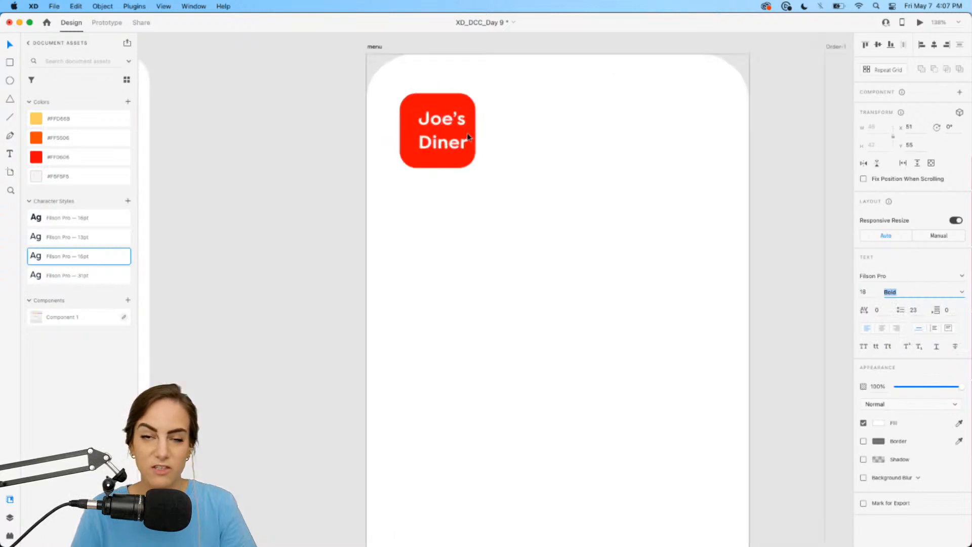
{"action": "left_click_drag", "start_coordinate": [541, 194], "coordinate": [549, 194]}
{"action": "key", "text": "Escape"}
{"action": "key", "text": "super+g"}
{"action": "scroll", "coordinate": [556, 171], "scroll_direction": "down", "scroll_amount": 6}
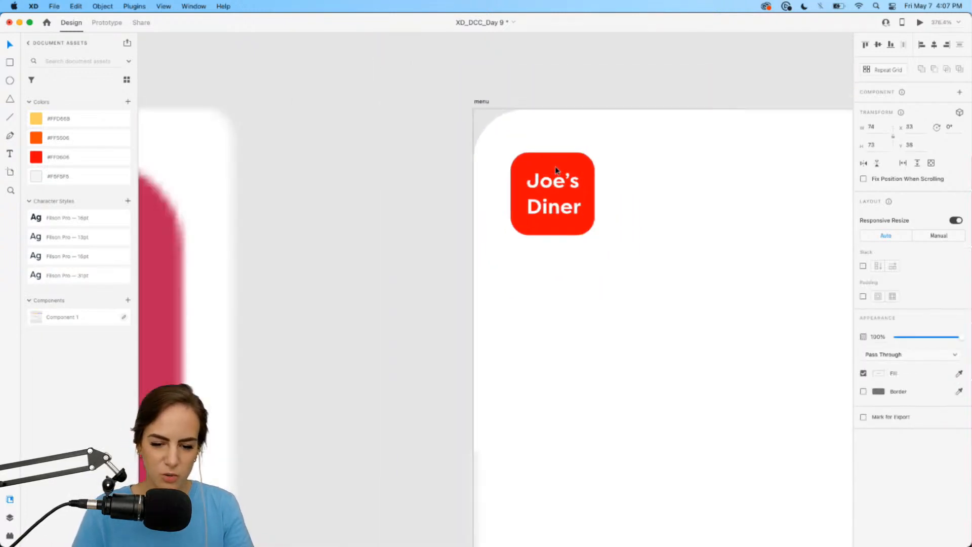
{"action": "scroll", "coordinate": [556, 171], "scroll_direction": "right", "scroll_amount": 2}
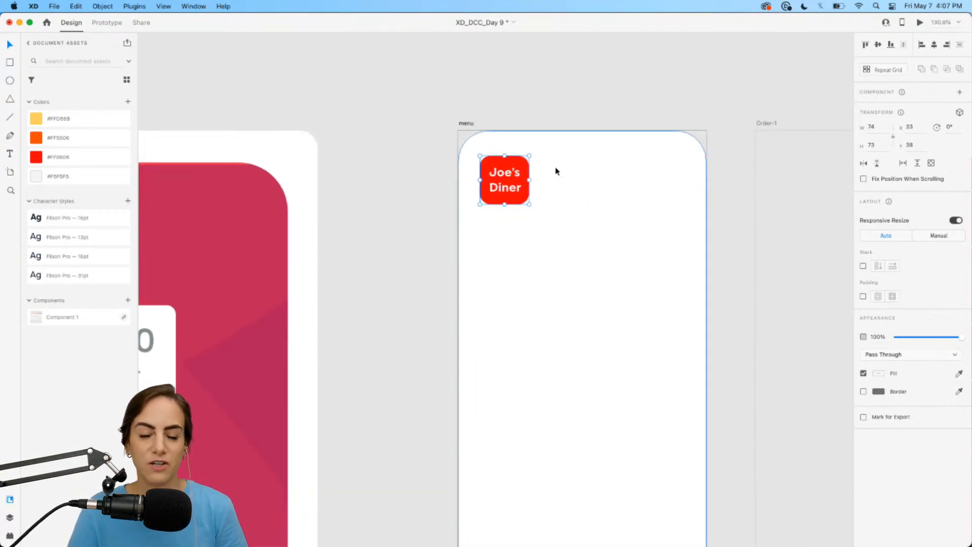
{"action": "scroll", "coordinate": [556, 170], "scroll_direction": "up", "scroll_amount": 3}
{"action": "scroll", "coordinate": [556, 171], "scroll_direction": "left", "scroll_amount": 2}
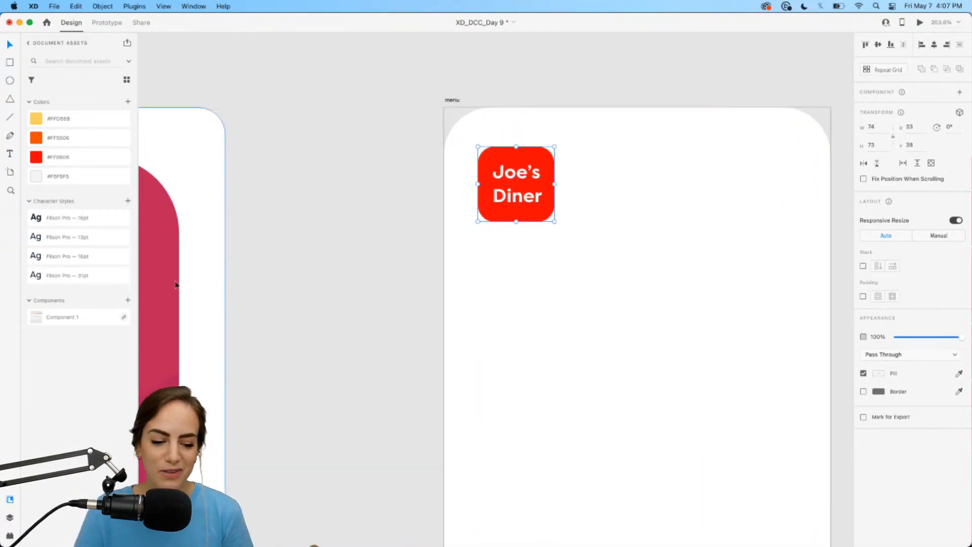
{"action": "left_click", "coordinate": [128, 301]}
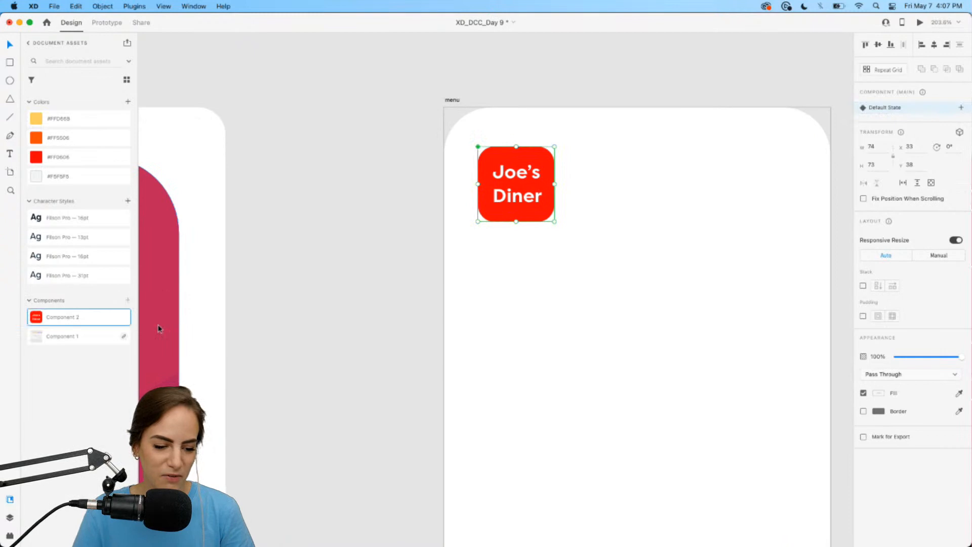
- Preview the document assets as a grid, return to the list, and rename the new component Logo
{"action": "left_click", "coordinate": [127, 81]}
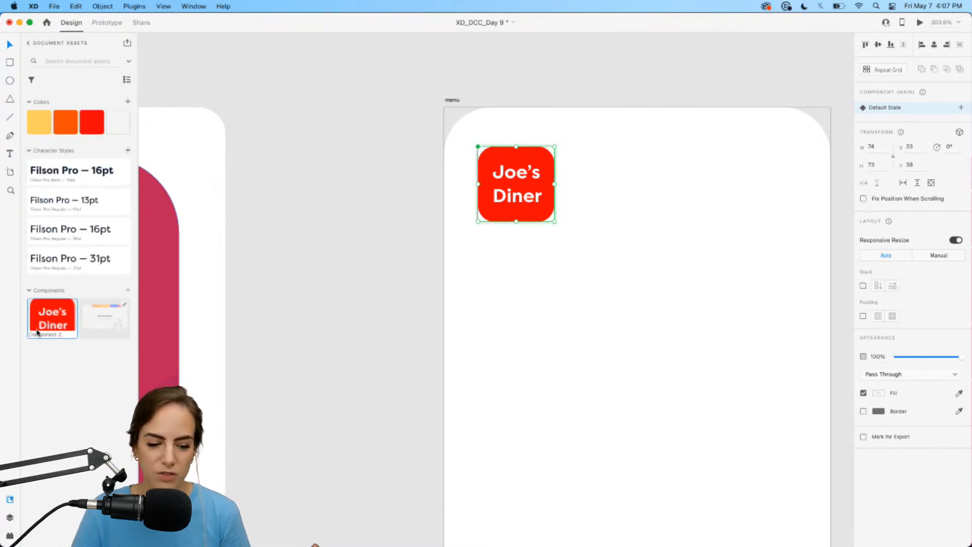
{"action": "left_click", "coordinate": [126, 80]}
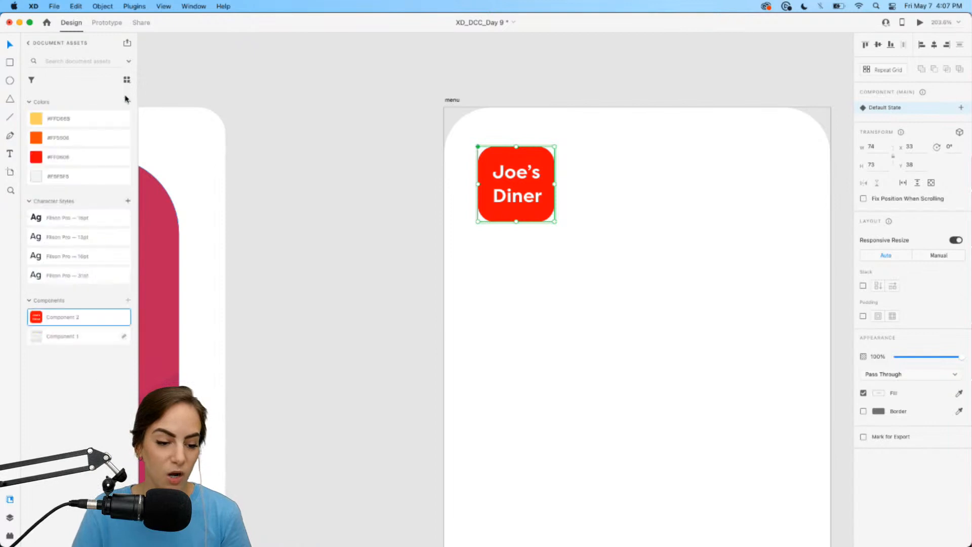
{"action": "double_click", "coordinate": [57, 318]}
{"action": "type", "text": "c"}
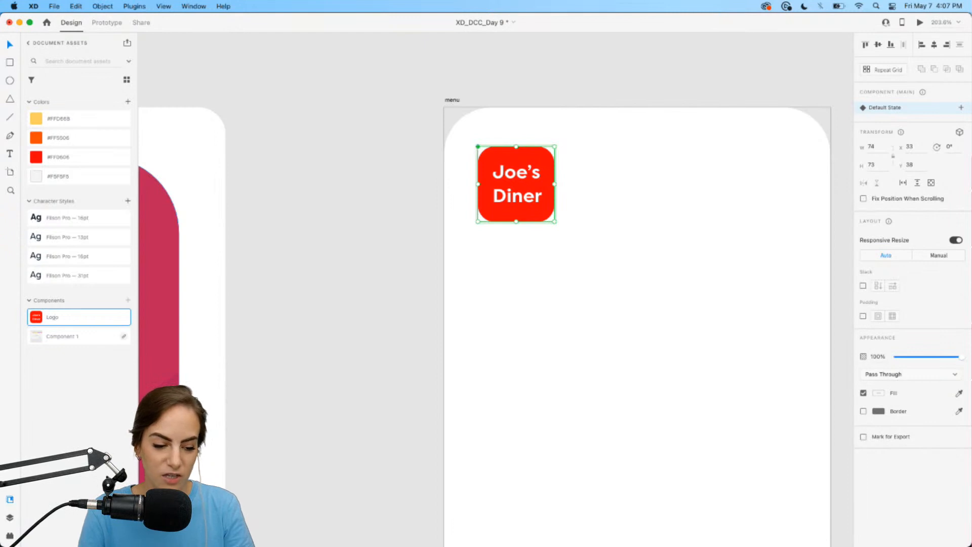
- Draw an open curve with the Pen tool, about 338 × 181, sweeping below the logo and up past the menu artboard's upper edge
{"action": "left_click", "coordinate": [421, 260]}
{"action": "scroll", "coordinate": [420, 260], "scroll_direction": "down", "scroll_amount": 3}
{"action": "scroll", "coordinate": [421, 263], "scroll_direction": "down", "scroll_amount": 2}
{"action": "scroll", "coordinate": [421, 263], "scroll_direction": "right", "scroll_amount": 2}
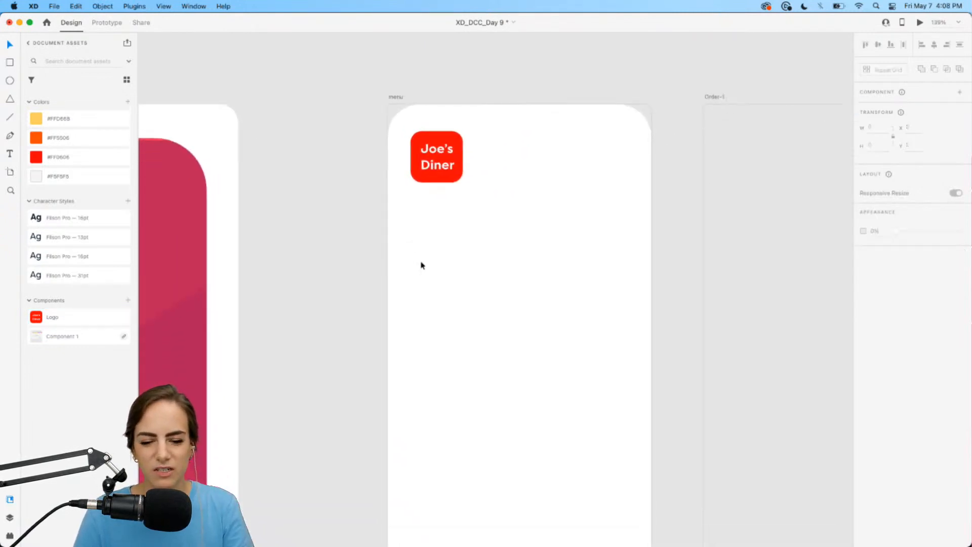
{"action": "scroll", "coordinate": [421, 265], "scroll_direction": "down", "scroll_amount": 2}
{"action": "scroll", "coordinate": [421, 265], "scroll_direction": "down", "scroll_amount": 3}
{"action": "scroll", "coordinate": [420, 265], "scroll_direction": "down", "scroll_amount": 2}
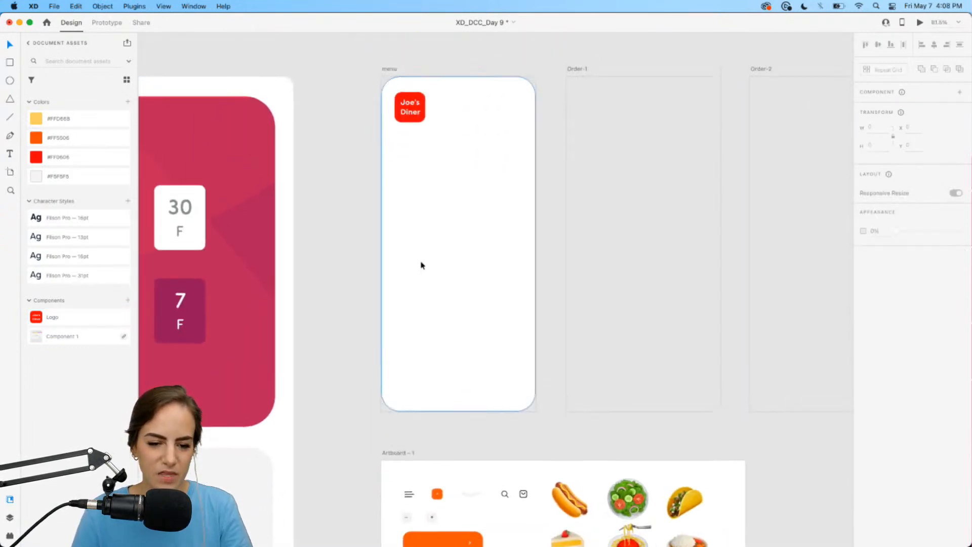
{"action": "scroll", "coordinate": [421, 265], "scroll_direction": "up", "scroll_amount": 5}
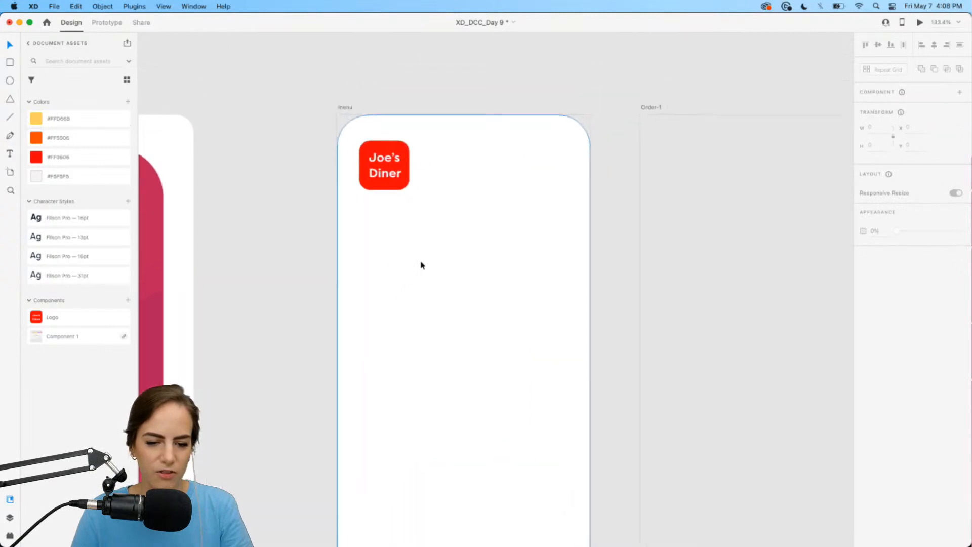
{"action": "scroll", "coordinate": [421, 265], "scroll_direction": "up", "scroll_amount": 1}
{"action": "scroll", "coordinate": [421, 265], "scroll_direction": "right", "scroll_amount": 1}
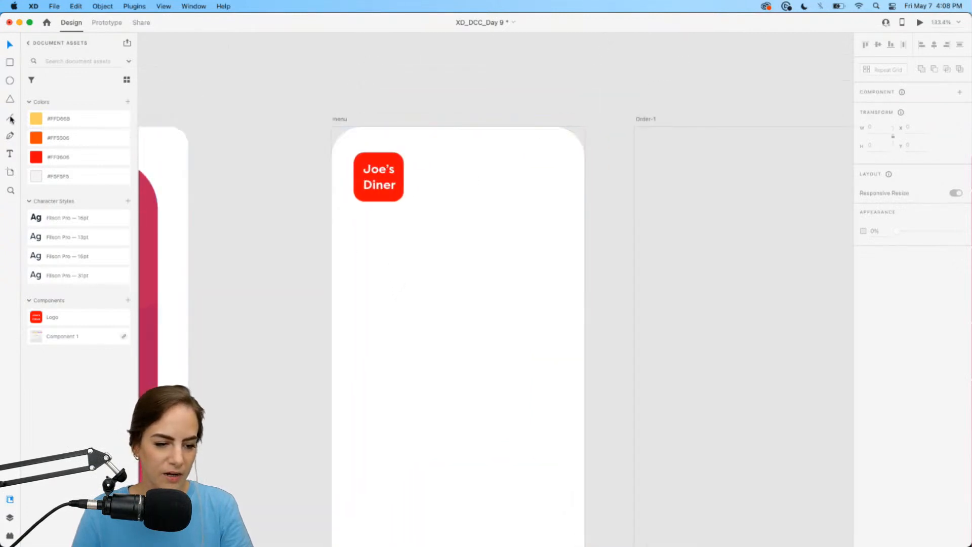
{"action": "left_click", "coordinate": [315, 228]}
{"action": "left_click_drag", "start_coordinate": [544, 108], "coordinate": [637, 57]}
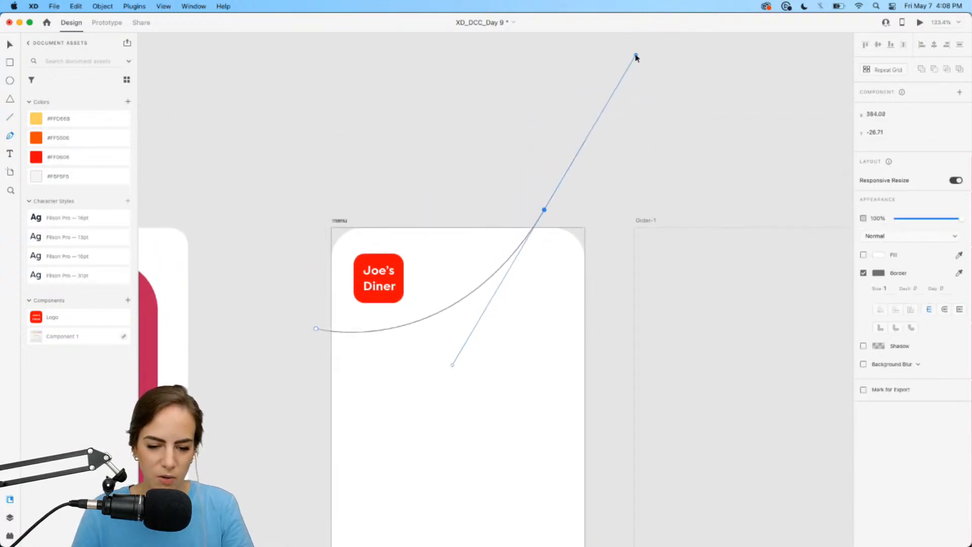
{"action": "key", "text": "Escape"}
- Set the curve's border to the saved yellow
{"action": "left_click", "coordinate": [878, 331]}
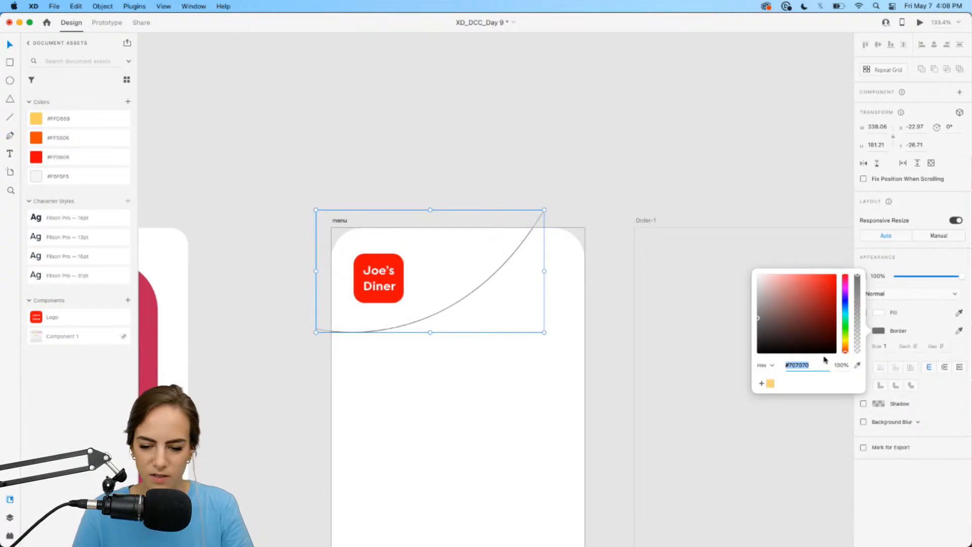
{"action": "left_click", "coordinate": [770, 386]}
{"action": "left_click", "coordinate": [649, 213]}
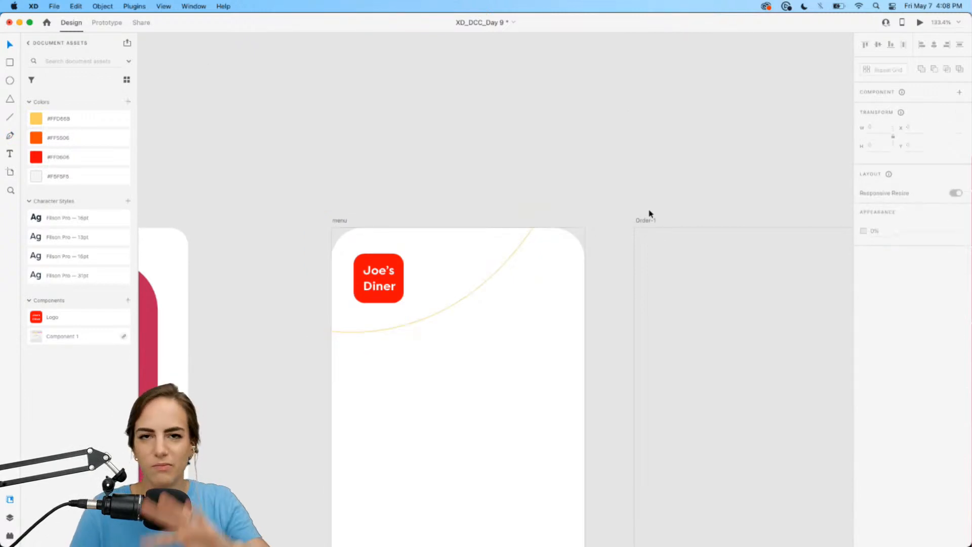
- Draw a second curve of about 348 × 130 crossing the first one in the header and give it the saved yellow border
{"action": "key", "text": "p"}
{"action": "left_click", "coordinate": [317, 307]}
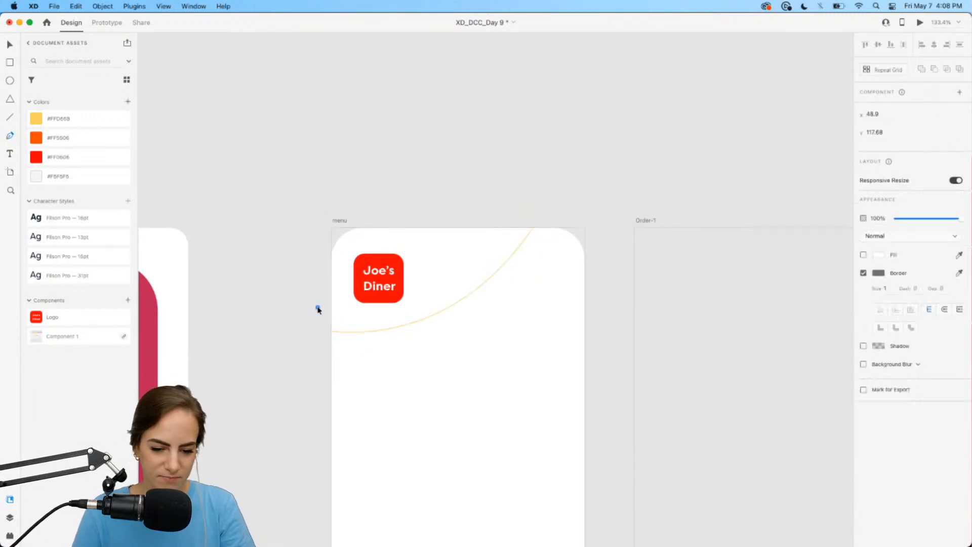
{"action": "left_click_drag", "start_coordinate": [553, 224], "coordinate": [653, 109]}
{"action": "key", "text": "Escape"}
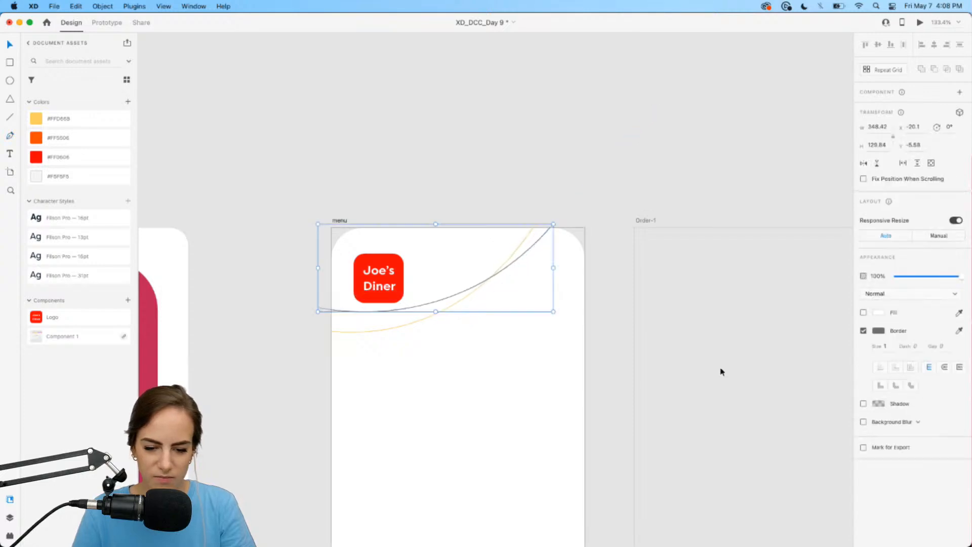
{"action": "left_click", "coordinate": [881, 335]}
{"action": "left_click", "coordinate": [769, 388]}
{"action": "left_click", "coordinate": [571, 184]}
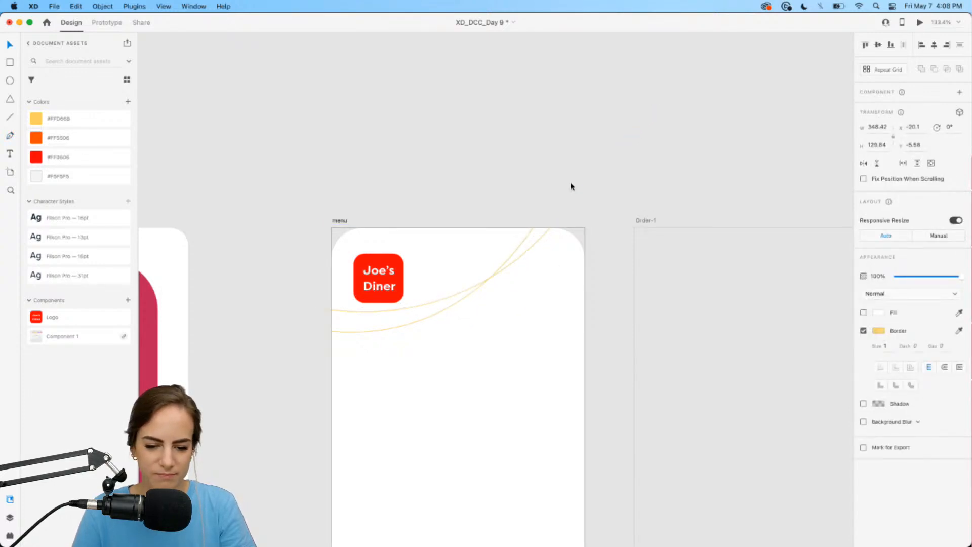
{"action": "left_click", "coordinate": [544, 236]}
{"action": "left_click", "coordinate": [529, 236], "text": "shift"}
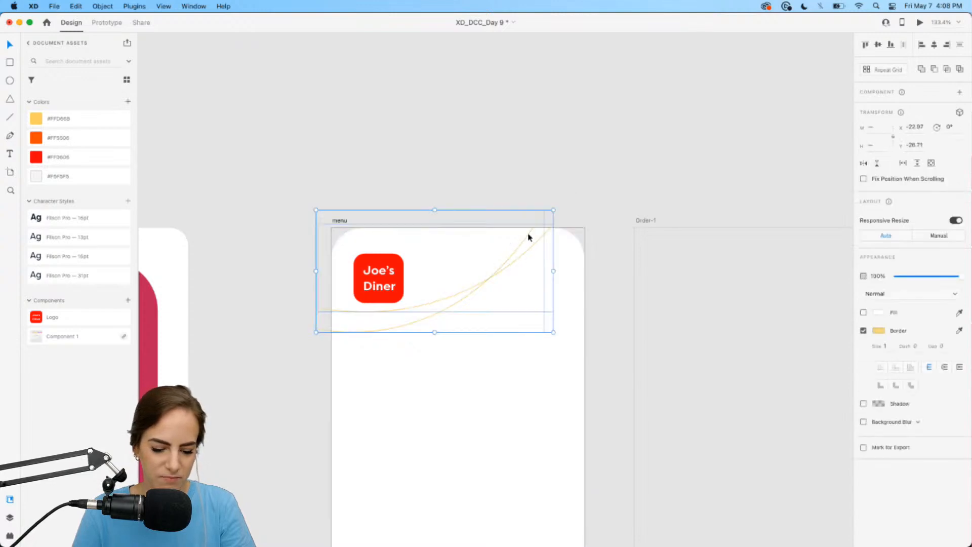
{"action": "left_click", "coordinate": [594, 167]}
- Draw a 13 × 13 circle on the second curve near its upper end, with the saved orange fill and no border
{"action": "key", "text": "super+equal"}
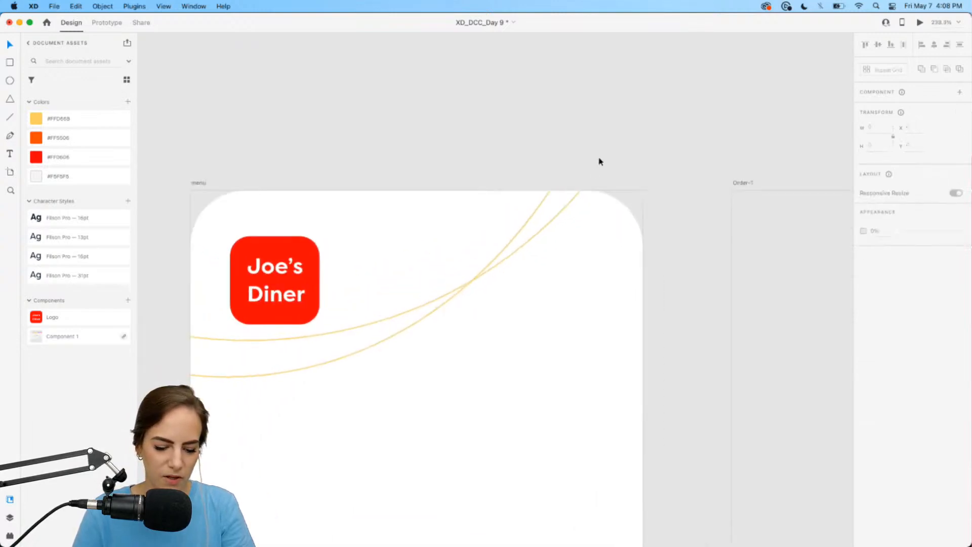
{"action": "mouse_move", "coordinate": [548, 215]}
{"action": "left_mouse_down"}
{"action": "mouse_move", "coordinate": [563, 231]}
{"action": "mouse_move", "coordinate": [548, 225]}
{"action": "left_mouse_up"}
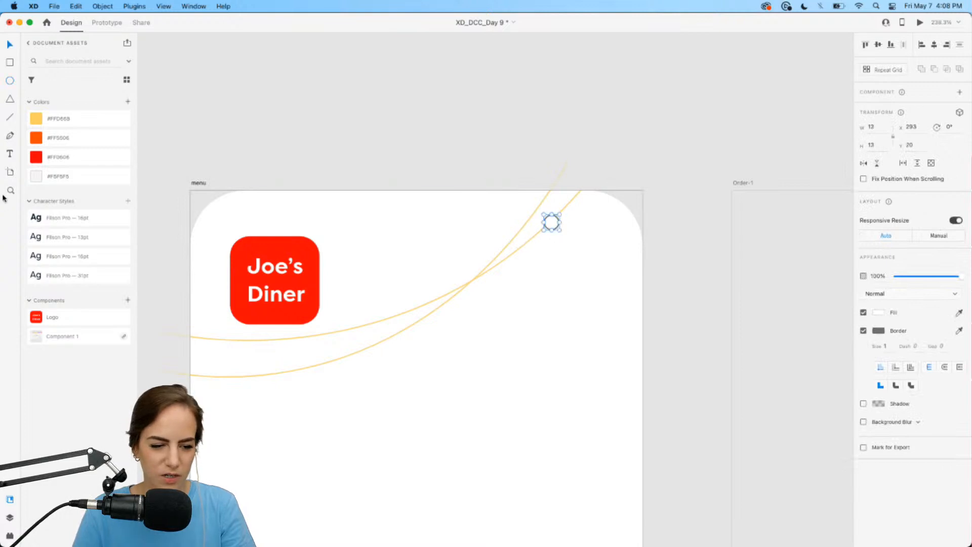
{"action": "left_click", "coordinate": [60, 144]}
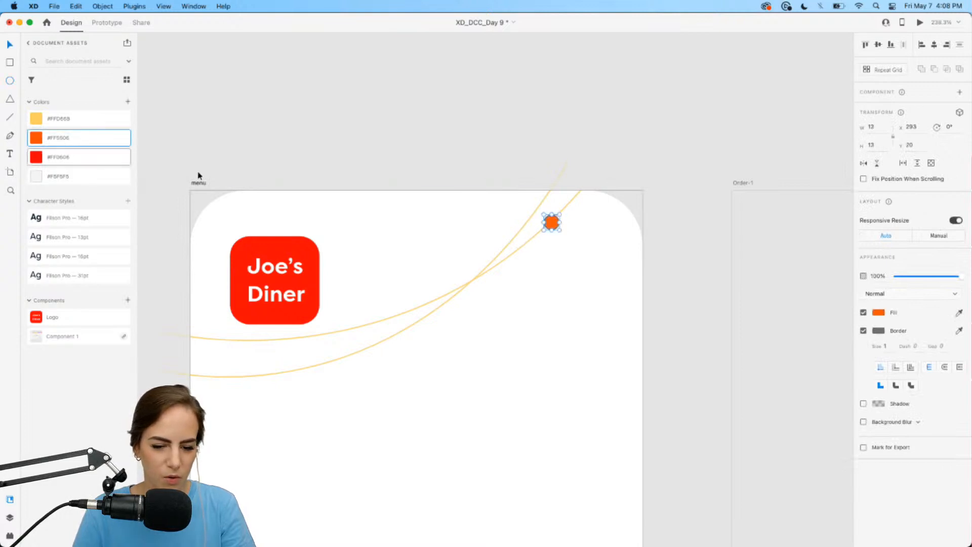
{"action": "left_click", "coordinate": [864, 331]}
- Group the orange circle with both yellow curves and enlarge the group to about 432 × 207
{"action": "left_click", "coordinate": [563, 210], "text": "shift"}
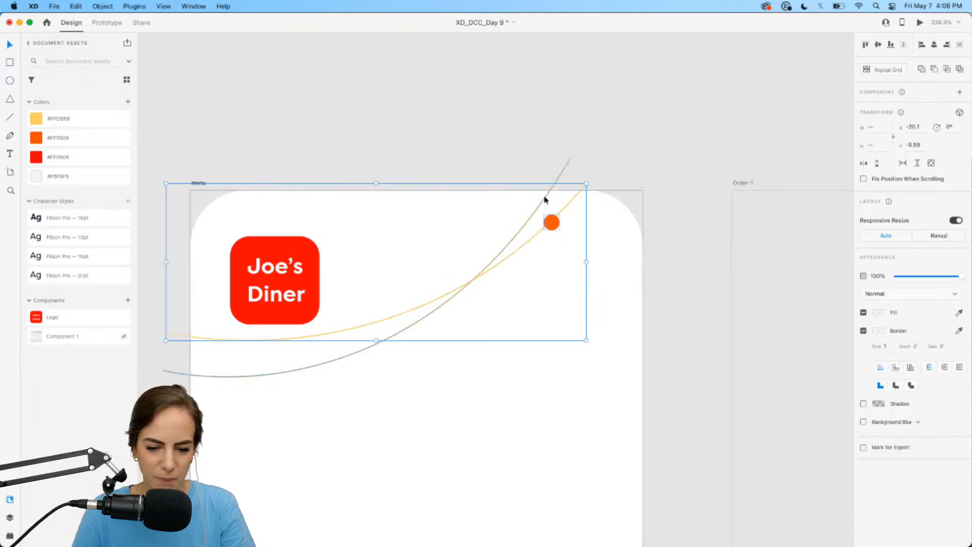
{"action": "left_click", "coordinate": [545, 199], "text": "shift"}
{"action": "scroll", "coordinate": [544, 199], "scroll_direction": "down", "scroll_amount": 5}
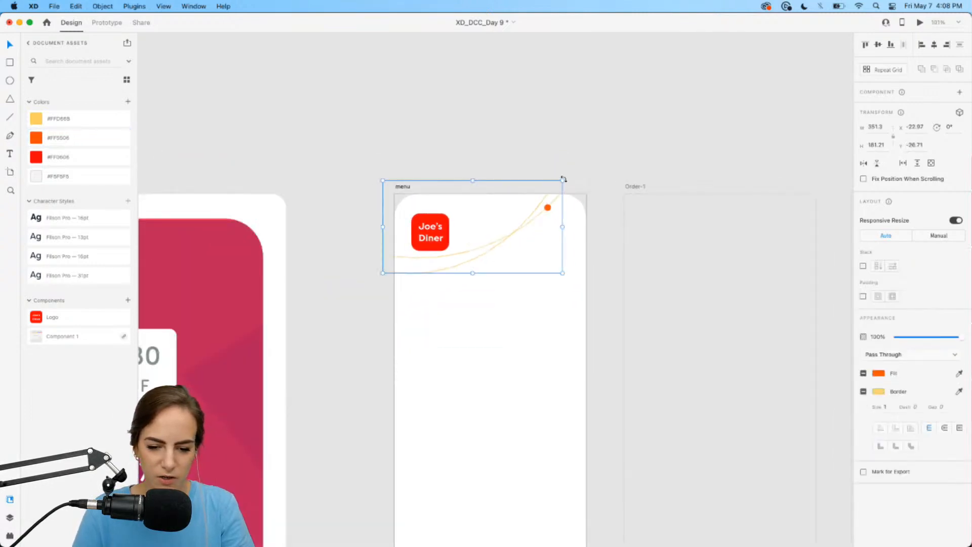
{"action": "left_click_drag", "start_coordinate": [564, 178], "coordinate": [588, 166]}
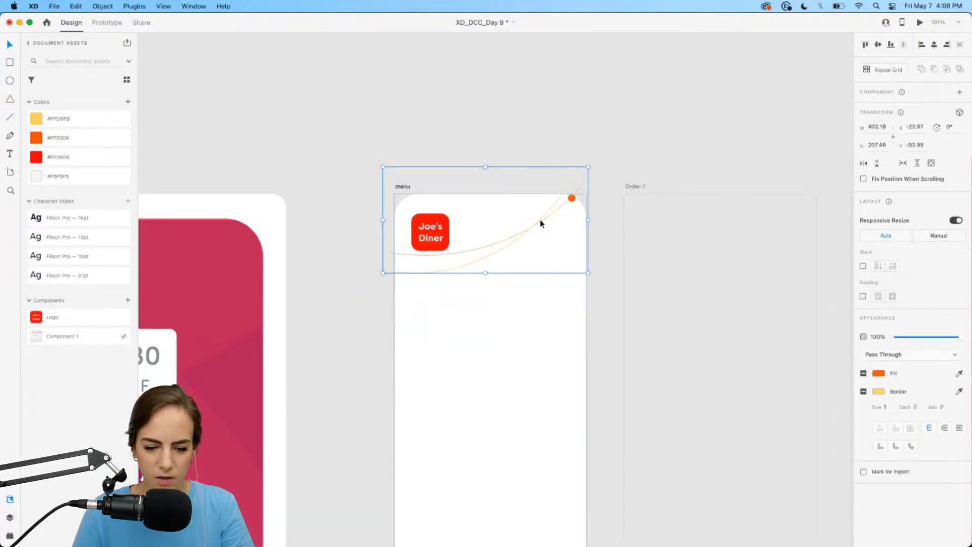
- Lower the enlarged curve group within the header and shift its orange circle slightly back along the curve
{"action": "key", "text": "super+z"}
{"action": "left_click", "coordinate": [570, 216]}
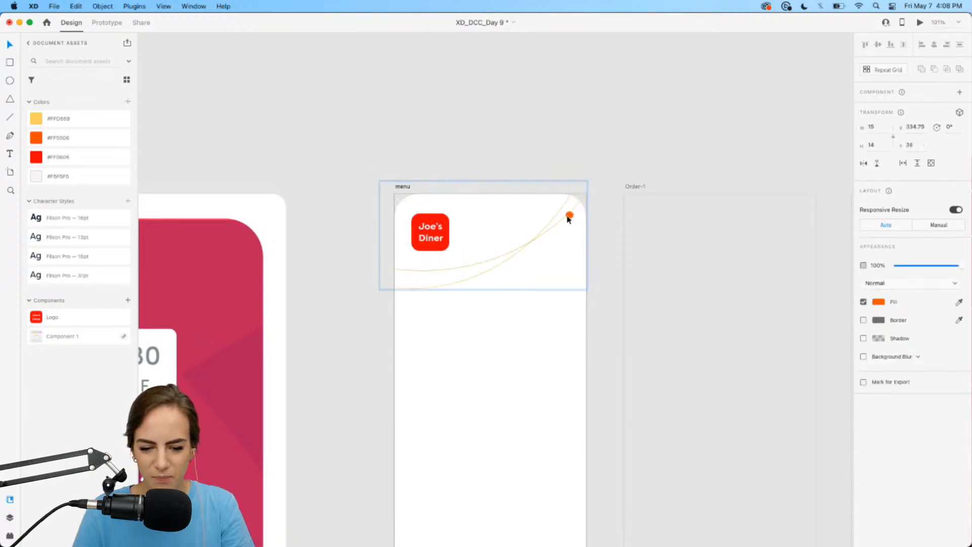
{"action": "left_click_drag", "start_coordinate": [567, 217], "coordinate": [562, 220]}
{"action": "left_click", "coordinate": [604, 141]}
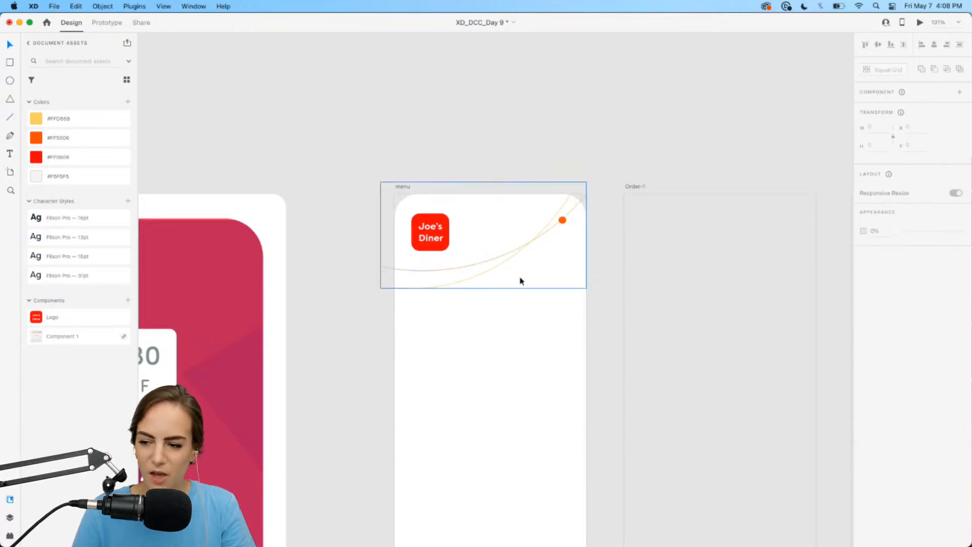
- Add the text "The Menu" below the header curves and apply the saved Filson Pro 31pt character style
{"action": "scroll", "coordinate": [521, 278], "scroll_direction": "up", "scroll_amount": 3}
{"action": "scroll", "coordinate": [501, 311], "scroll_direction": "down", "scroll_amount": 3}
{"action": "scroll", "coordinate": [502, 311], "scroll_direction": "down", "scroll_amount": 1}
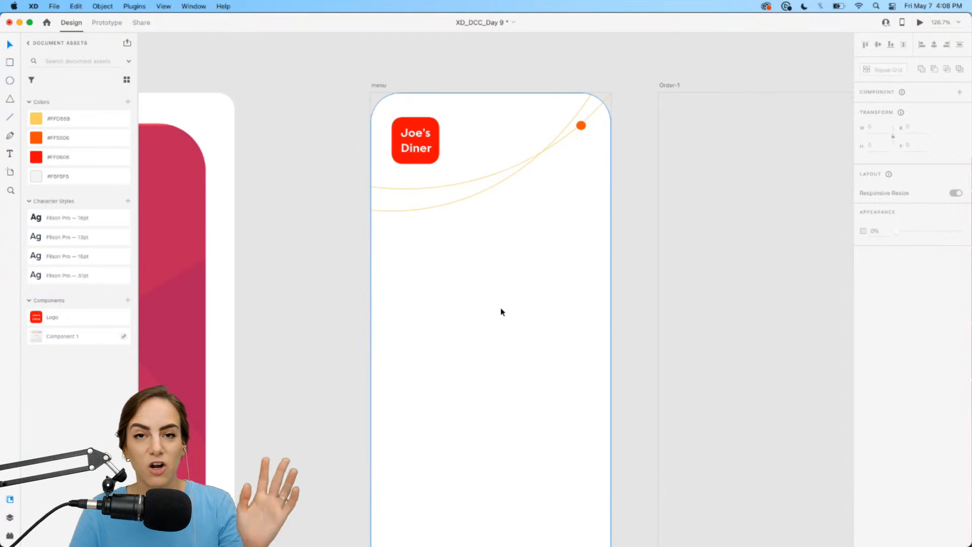
{"action": "left_click", "coordinate": [11, 153]}
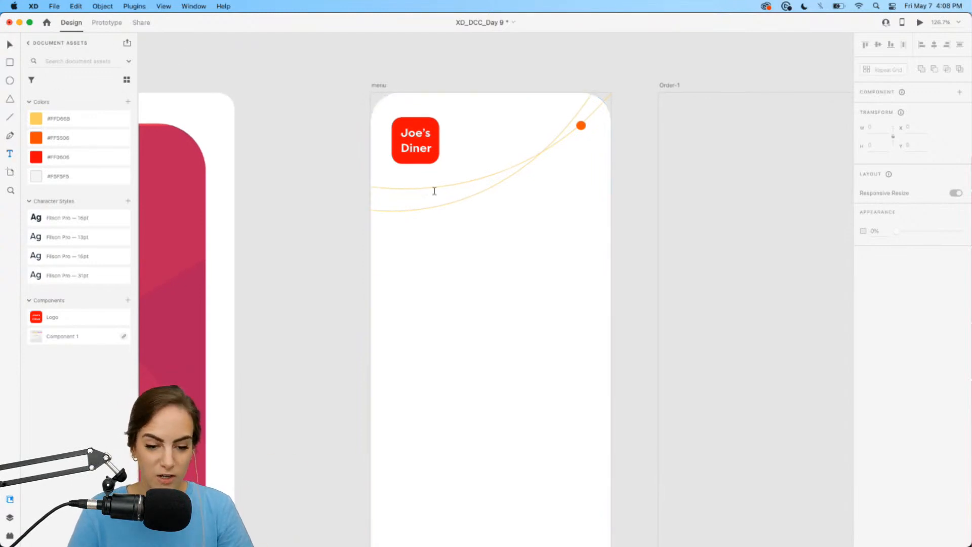
{"action": "left_click_drag", "start_coordinate": [423, 218], "coordinate": [569, 305]}
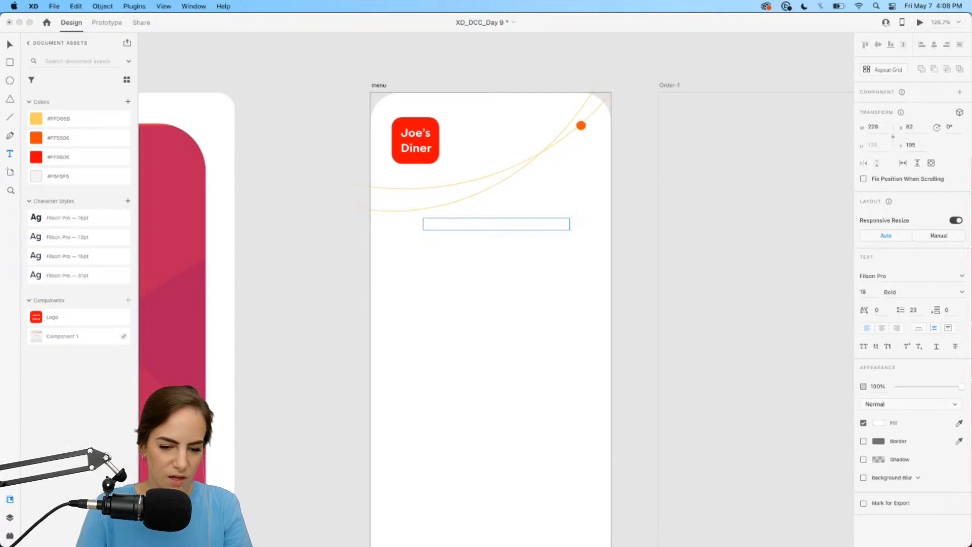
{"action": "left_click", "coordinate": [66, 276]}
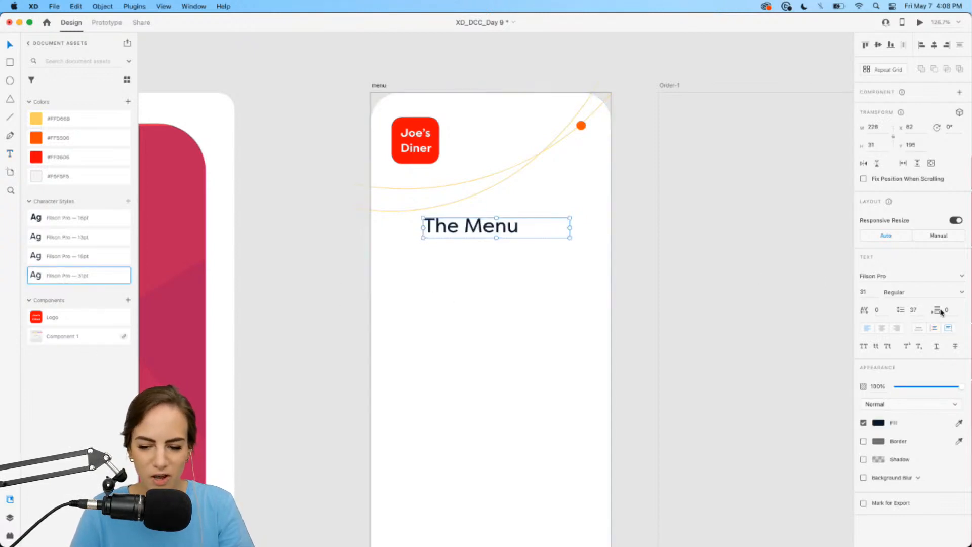
- Set "The Menu" text to auto width and move it to X 113, Y 201
{"action": "left_click", "coordinate": [919, 328]}
{"action": "left_click_drag", "start_coordinate": [473, 231], "coordinate": [501, 235]}
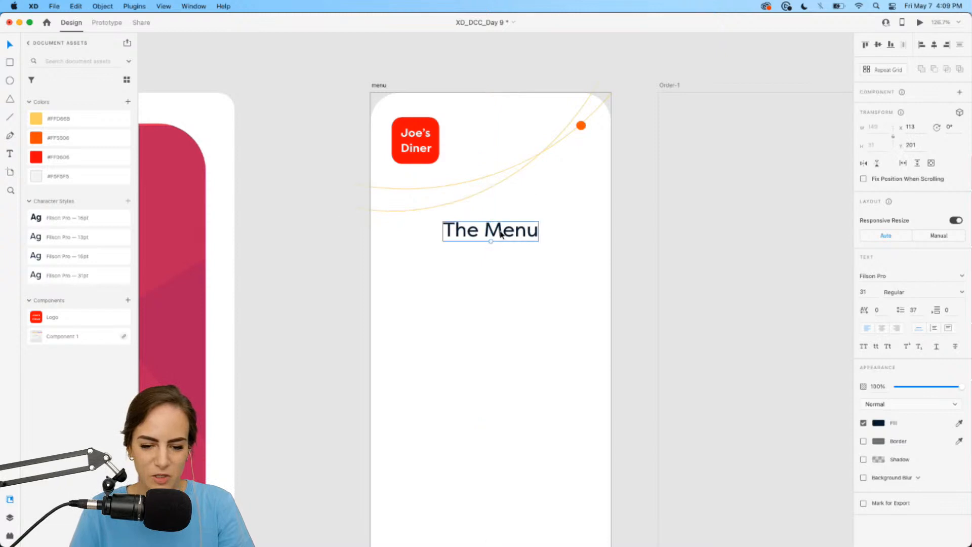
{"action": "scroll", "coordinate": [501, 235], "scroll_direction": "down", "scroll_amount": 3}
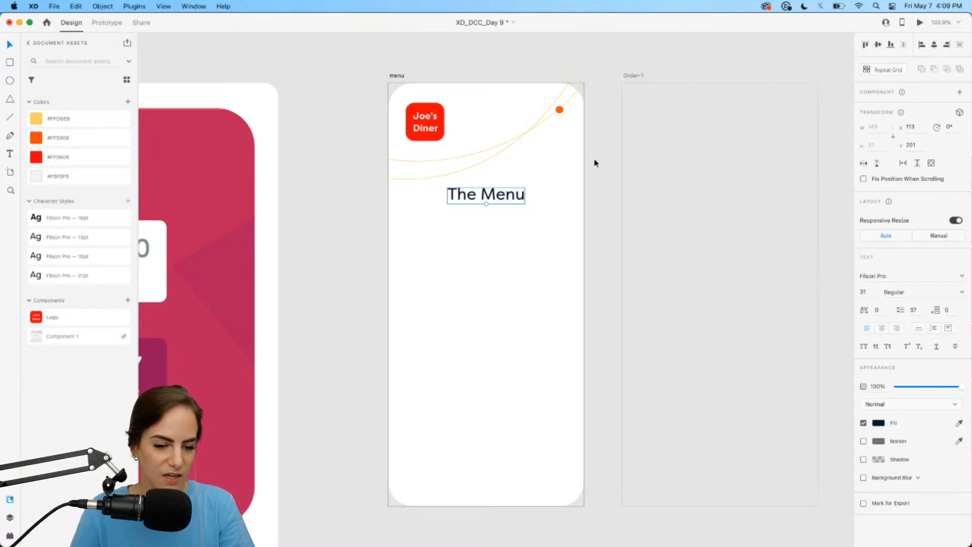
- Copy the hamburger menu icon from Artboard – 1 and paste it onto the menu artboard
{"action": "scroll", "coordinate": [585, 264], "scroll_direction": "down", "scroll_amount": 9}
{"action": "left_click", "coordinate": [339, 206]}
{"action": "scroll", "coordinate": [432, 152], "scroll_direction": "up", "scroll_amount": 4}
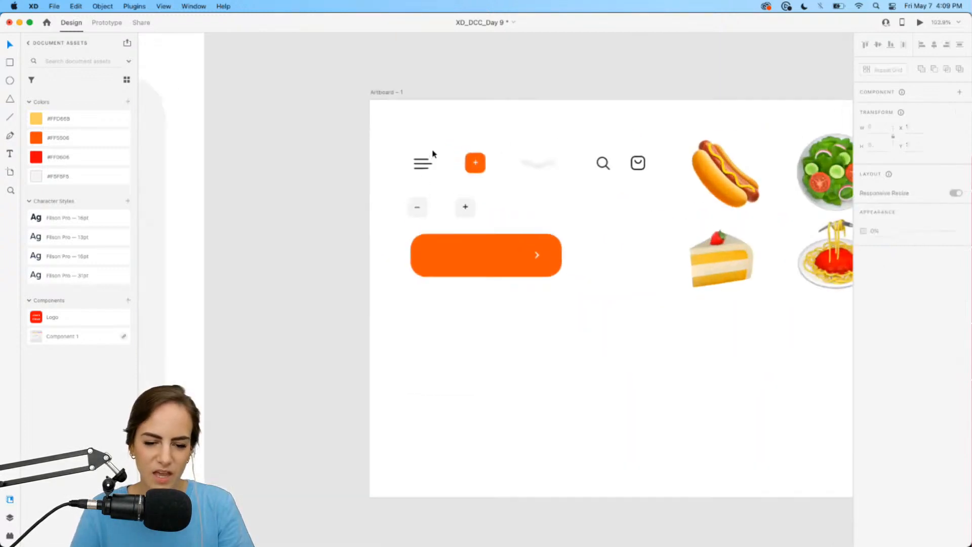
{"action": "scroll", "coordinate": [433, 153], "scroll_direction": "up", "scroll_amount": 2}
{"action": "left_click", "coordinate": [428, 164]}
{"action": "scroll", "coordinate": [426, 170], "scroll_direction": "up", "scroll_amount": 15}
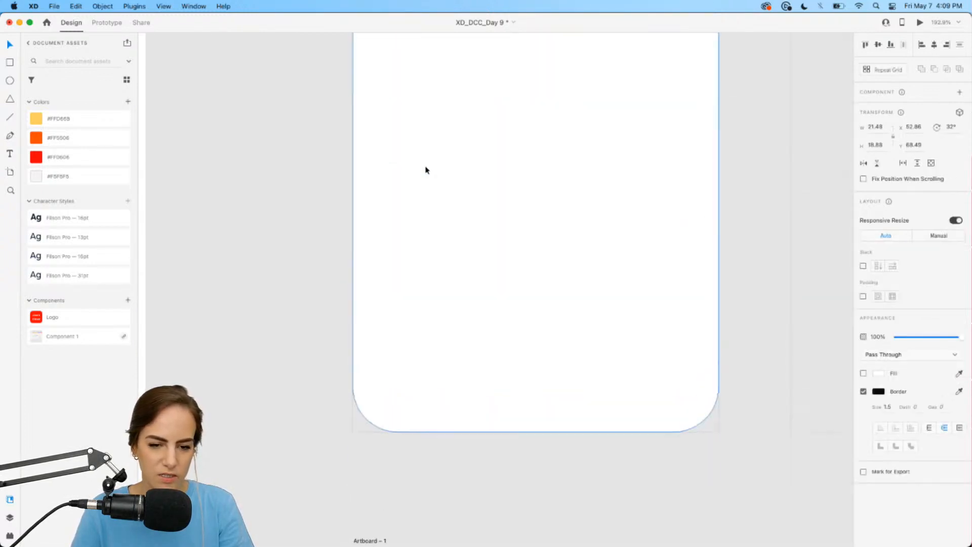
{"action": "left_click", "coordinate": [466, 218]}
{"action": "key", "text": "super+v"}
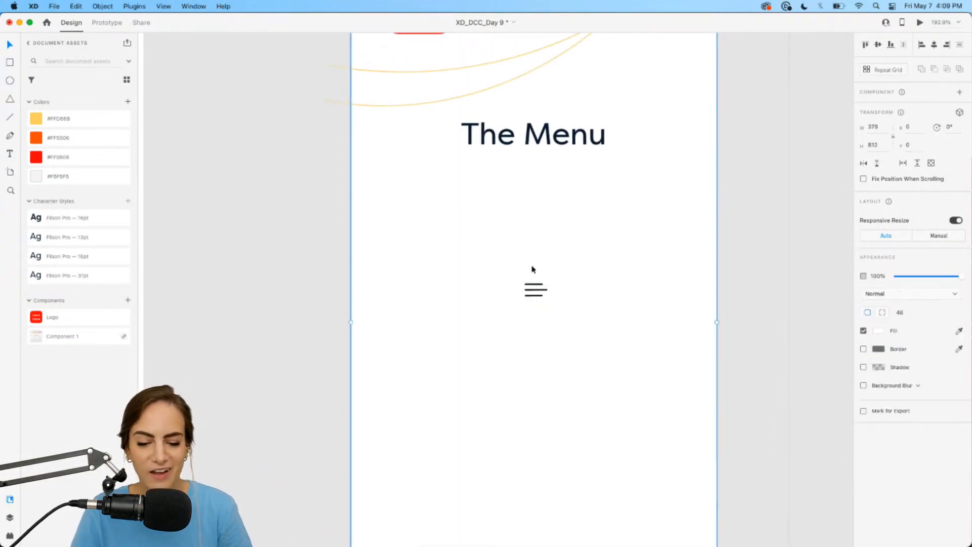
- Move the pasted hamburger icon below the title, in line with the logo's left edge at X 33, Y 262.49
{"action": "left_click_drag", "start_coordinate": [536, 290], "coordinate": [409, 199]}
{"action": "scroll", "coordinate": [405, 198], "scroll_direction": "down", "scroll_amount": 5}
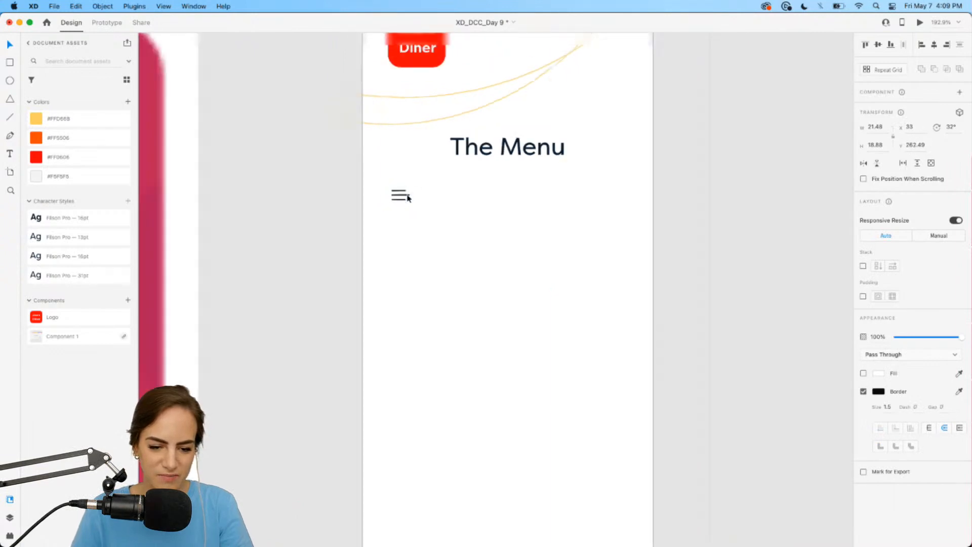
{"action": "left_click", "coordinate": [363, 206]}
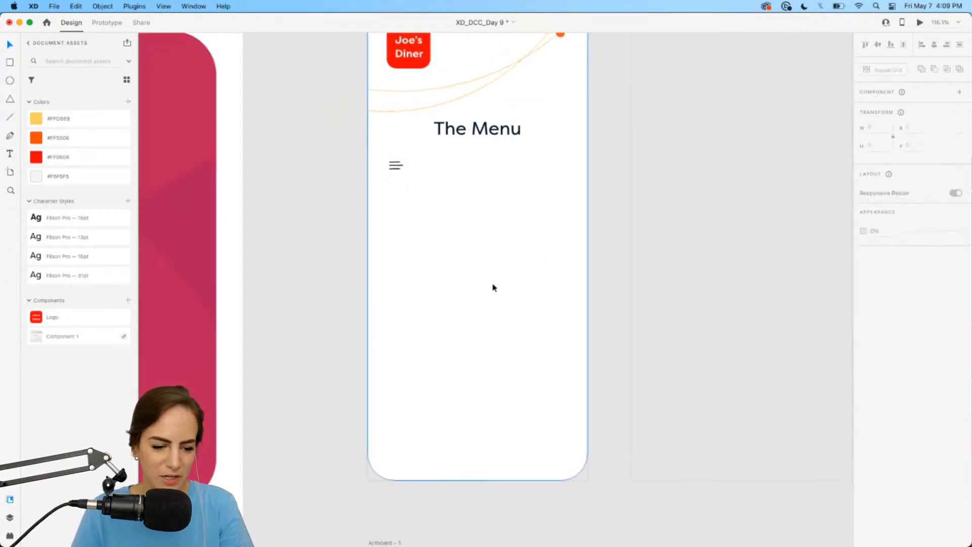
- Turn the hamburger icon on the menu artboard into a component and rename it Menu
{"action": "scroll", "coordinate": [398, 157], "scroll_direction": "up", "scroll_amount": 5}
{"action": "left_click", "coordinate": [419, 199]}
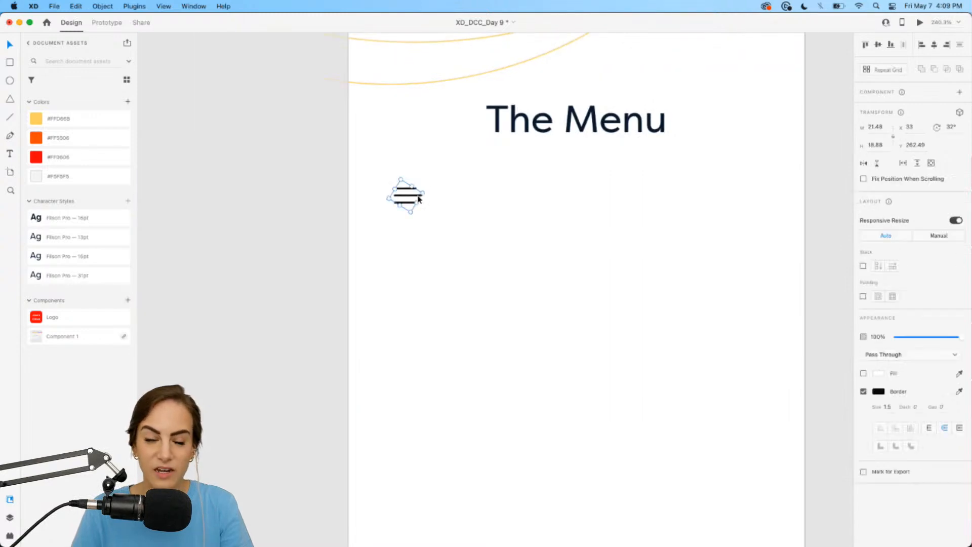
{"action": "left_click", "coordinate": [128, 302]}
{"action": "double_click", "coordinate": [71, 317]}
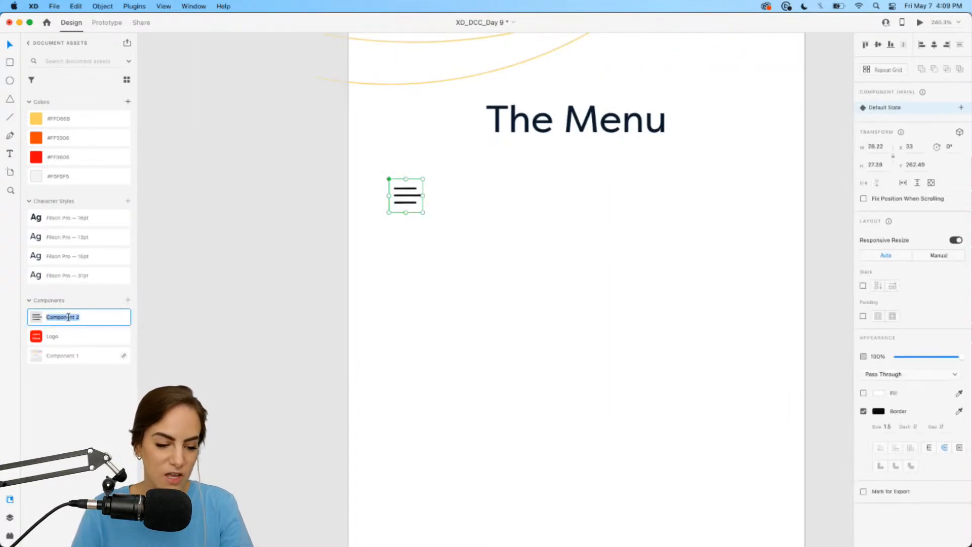
{"action": "type", "text": "Menu"}
{"action": "left_click", "coordinate": [199, 321]}
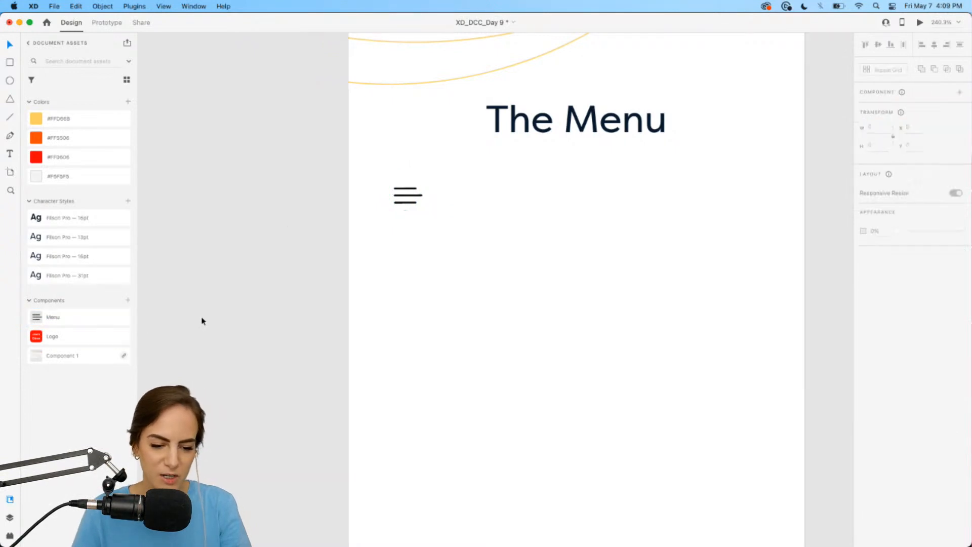
- Copy the search and bag icons from Artboard – 1 onto the menu artboard, in line with the hamburger icon near the opposite edge
{"action": "scroll", "coordinate": [201, 321], "scroll_direction": "down", "scroll_amount": 2}
{"action": "scroll", "coordinate": [202, 321], "scroll_direction": "down", "scroll_amount": 10}
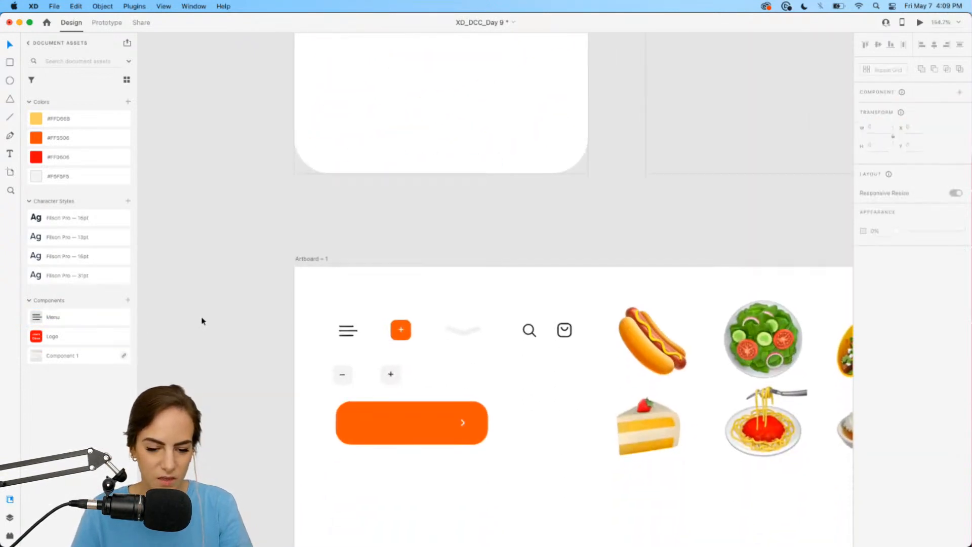
{"action": "scroll", "coordinate": [202, 321], "scroll_direction": "down", "scroll_amount": 1}
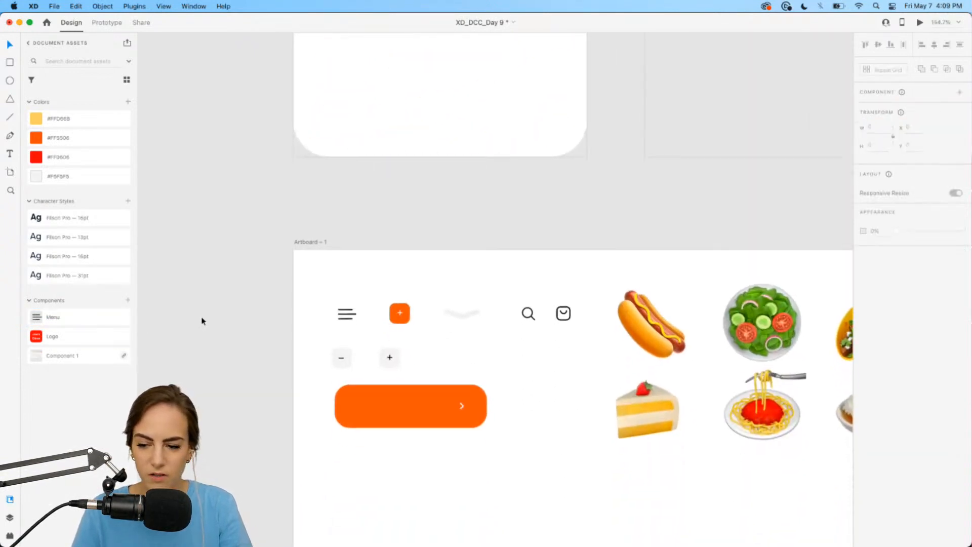
{"action": "left_click", "coordinate": [535, 320]}
{"action": "left_click", "coordinate": [570, 319], "text": "shift"}
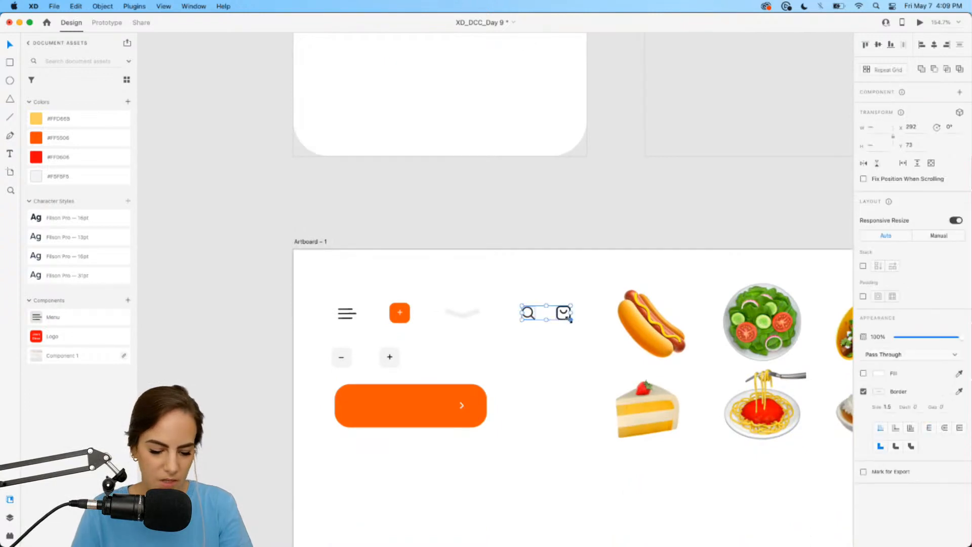
{"action": "scroll", "coordinate": [569, 319], "scroll_direction": "up", "scroll_amount": 15}
{"action": "scroll", "coordinate": [569, 320], "scroll_direction": "up", "scroll_amount": 5}
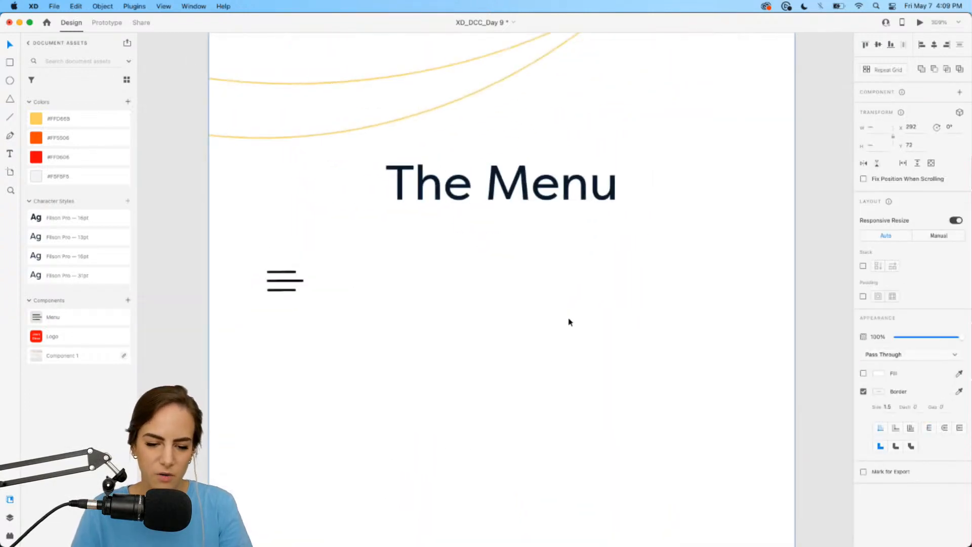
{"action": "left_click_drag", "start_coordinate": [550, 288], "coordinate": [712, 283]}
{"action": "left_click", "coordinate": [634, 344]}
- Turn the search icon on the menu artboard into a component and rename it Search
{"action": "double_click", "coordinate": [655, 283]}
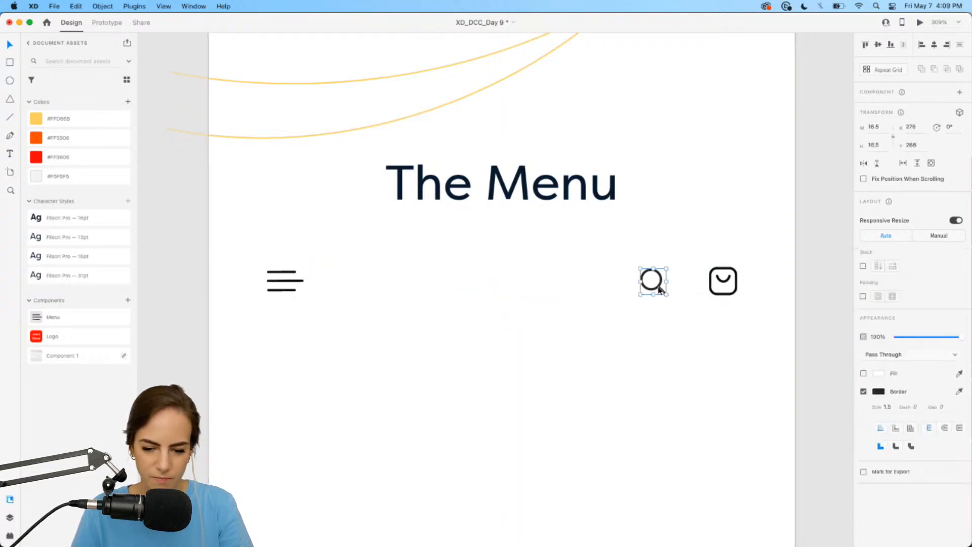
{"action": "left_click", "coordinate": [127, 301]}
{"action": "double_click", "coordinate": [63, 317]}
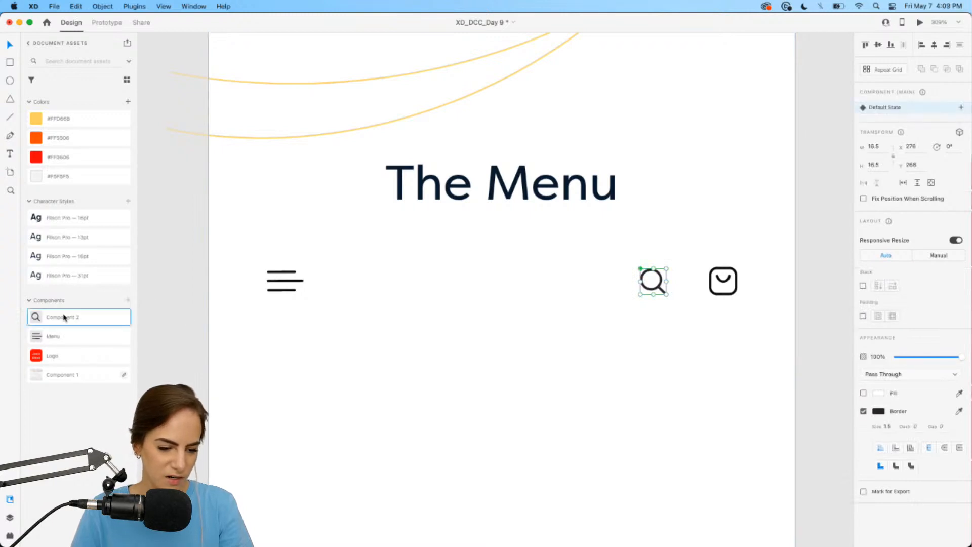
{"action": "type", "text": "Search"}
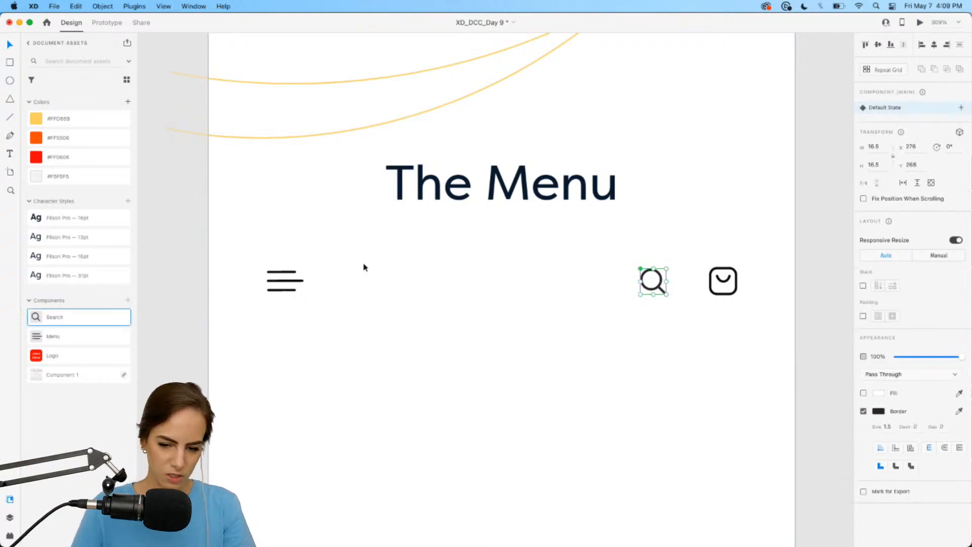
- Turn the bag icon on the menu artboard into a component and rename it Bag
{"action": "left_click", "coordinate": [722, 281]}
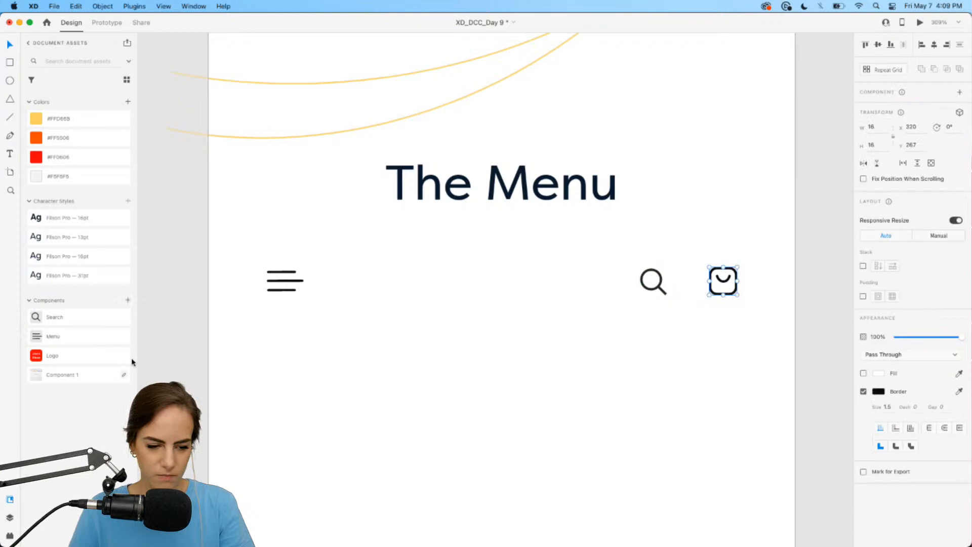
{"action": "left_click", "coordinate": [128, 301]}
{"action": "double_click", "coordinate": [68, 318]}
{"action": "type", "text": "Bag"}
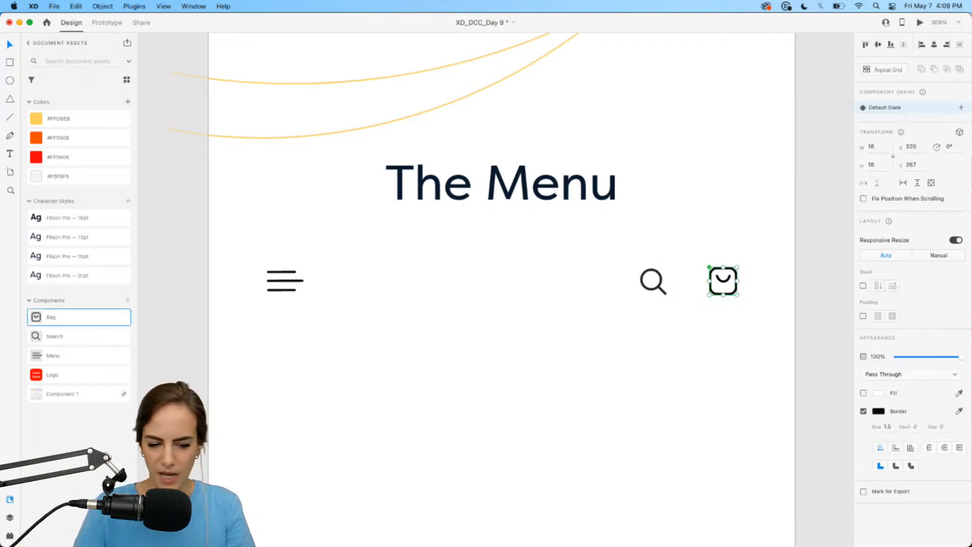
{"action": "left_click", "coordinate": [199, 329]}
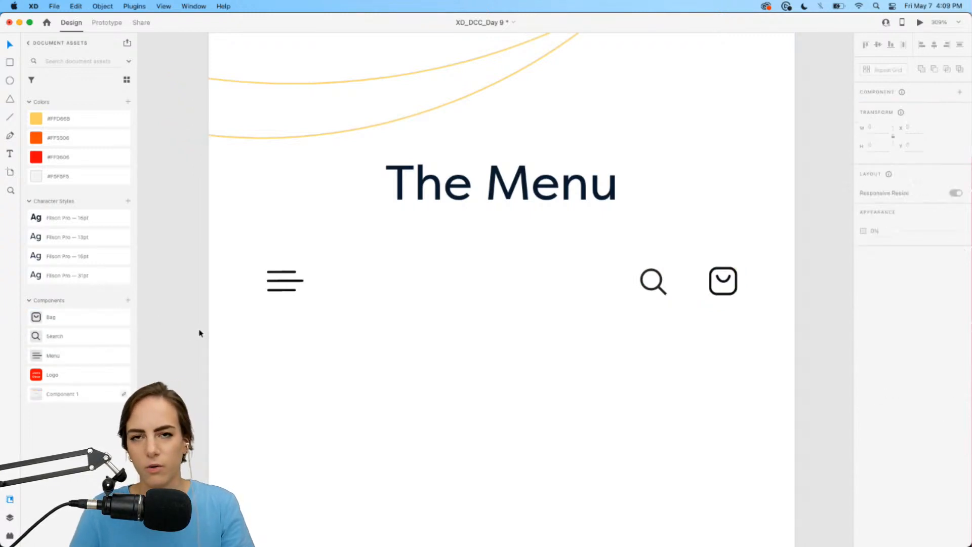
- Draw a square about 143 by 143 below the hamburger icon and round its corners to a radius of 24
{"action": "scroll", "coordinate": [200, 330], "scroll_direction": "down", "scroll_amount": 3}
{"action": "scroll", "coordinate": [314, 302], "scroll_direction": "down", "scroll_amount": 3}
{"action": "scroll", "coordinate": [430, 202], "scroll_direction": "down", "scroll_amount": 2}
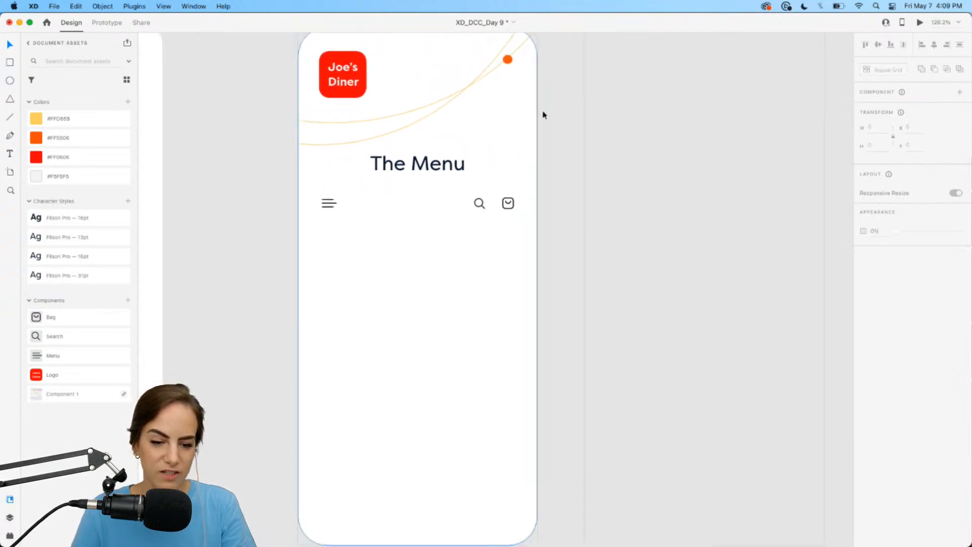
{"action": "scroll", "coordinate": [575, 196], "scroll_direction": "down", "scroll_amount": 3}
{"action": "scroll", "coordinate": [575, 195], "scroll_direction": "up", "scroll_amount": 2}
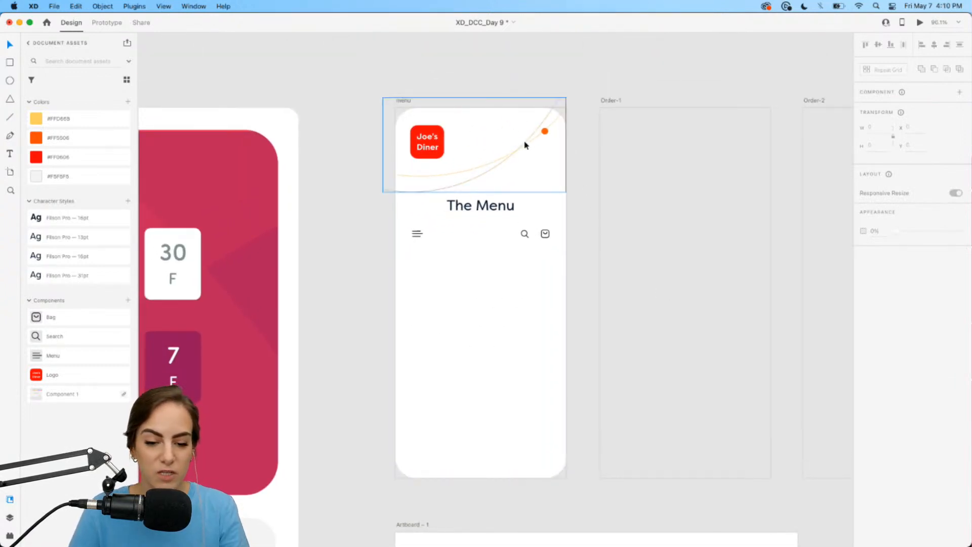
{"action": "scroll", "coordinate": [508, 264], "scroll_direction": "up", "scroll_amount": 2}
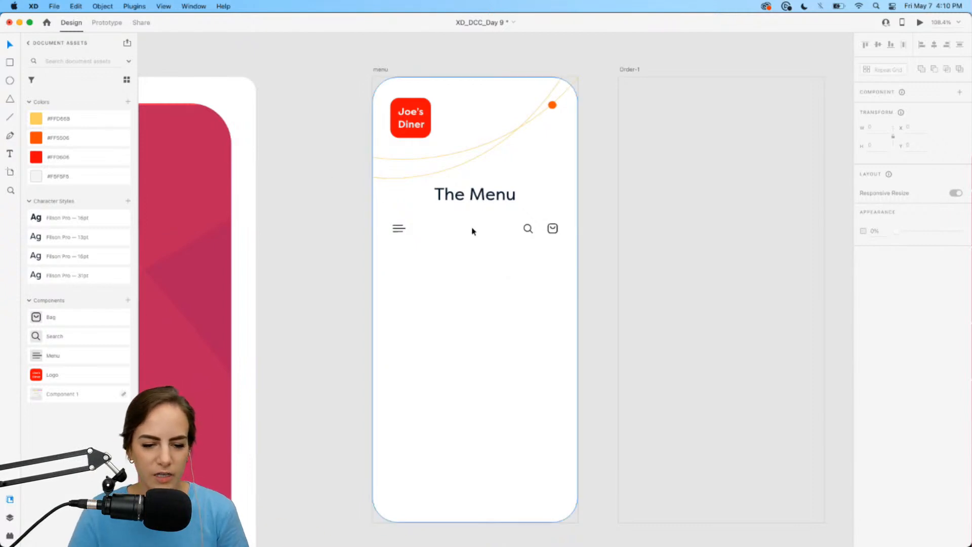
{"action": "left_click", "coordinate": [8, 63]}
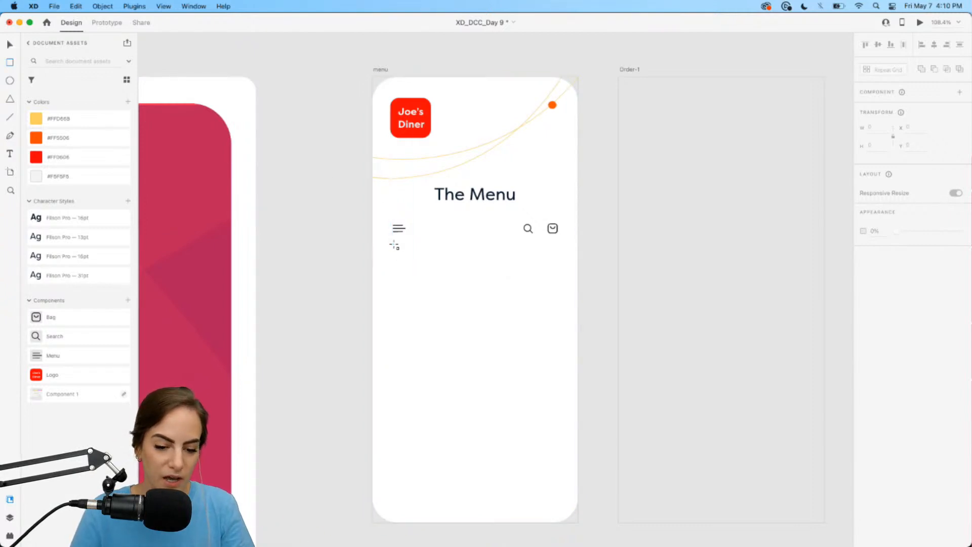
{"action": "left_click_drag", "start_coordinate": [395, 245], "coordinate": [489, 322]}
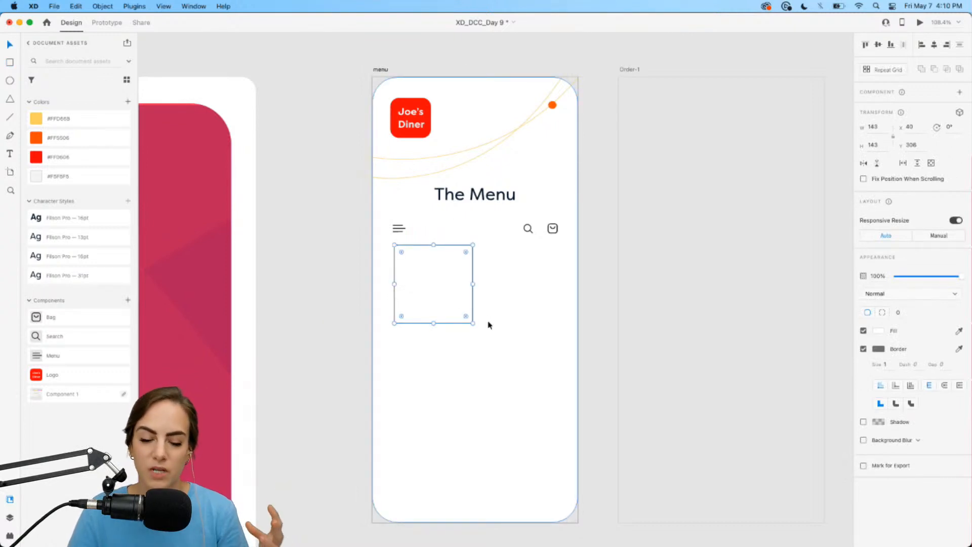
{"action": "left_click_drag", "start_coordinate": [467, 317], "coordinate": [461, 313]}
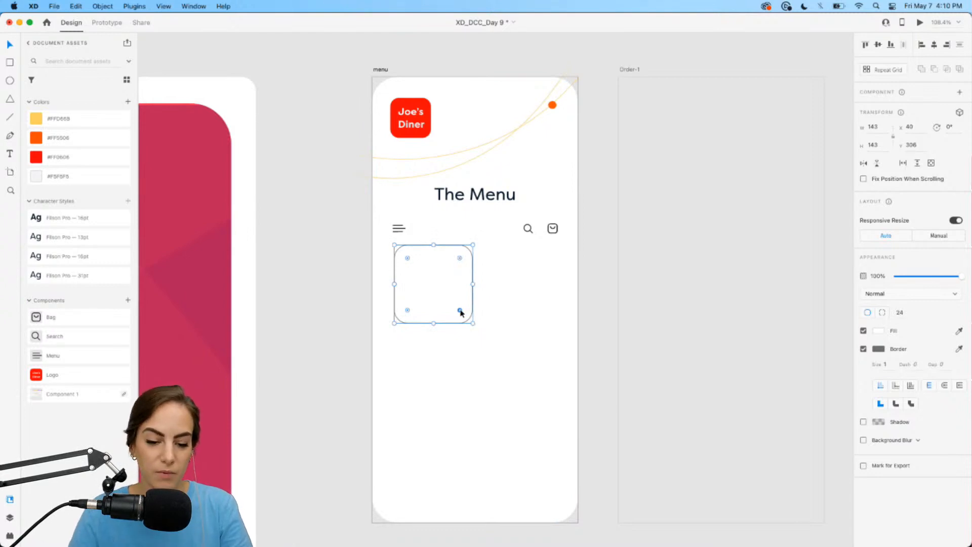
- Style the rounded square with the #F5F5F5 fill and no border, and resize it to 138 by 138
{"action": "left_click", "coordinate": [95, 178]}
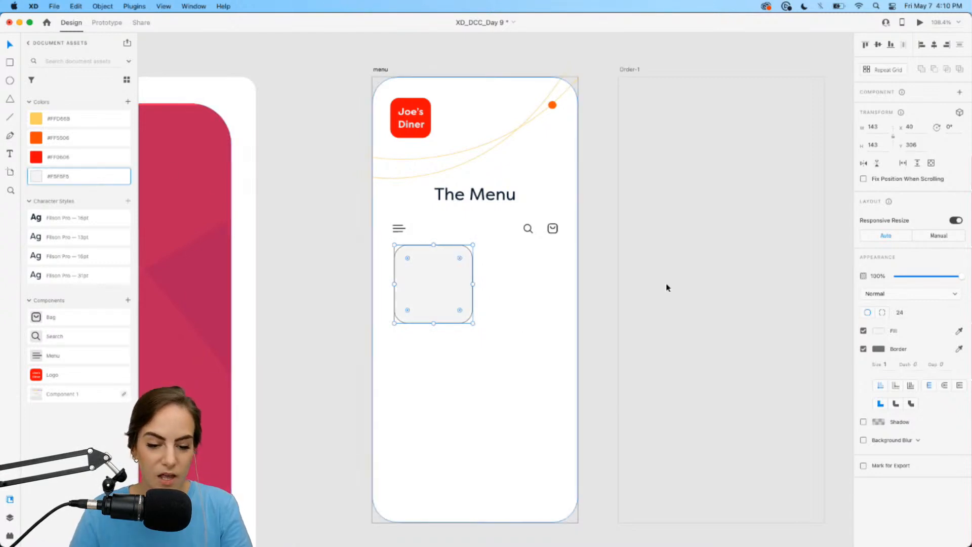
{"action": "left_click", "coordinate": [863, 349]}
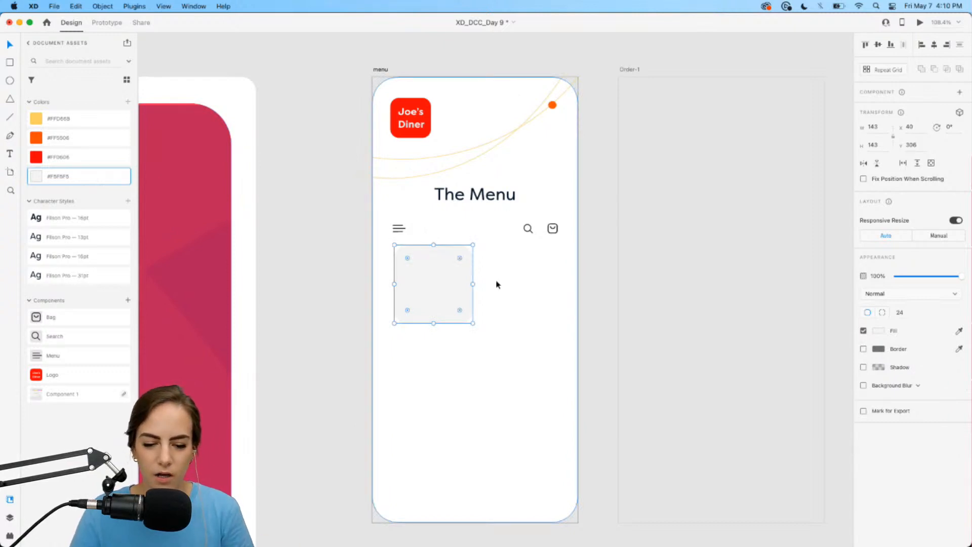
{"action": "left_click_drag", "start_coordinate": [472, 323], "coordinate": [471, 322]}
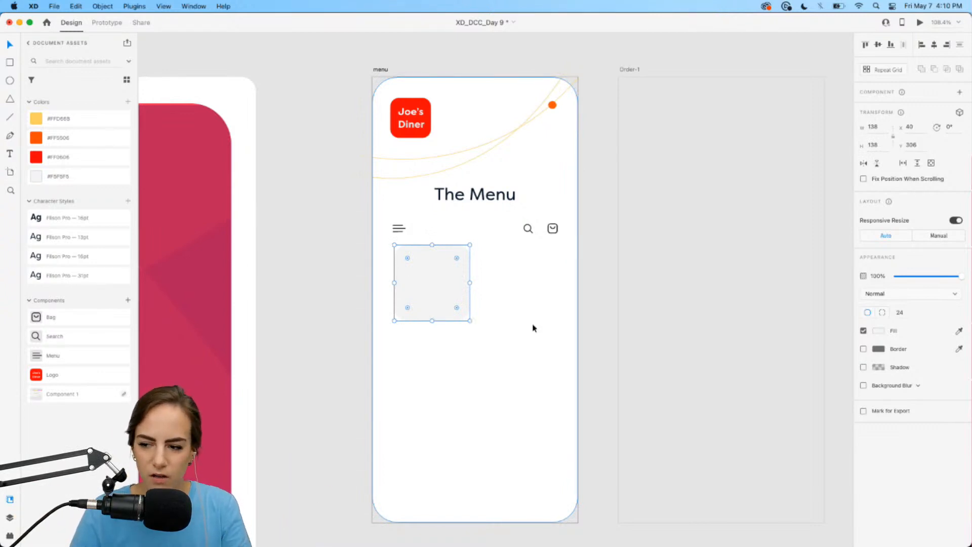
- Copy the hot dog image from Artboard – 1 onto the menu artboard and centre it on the grey rounded square
{"action": "left_click", "coordinate": [332, 252]}
{"action": "scroll", "coordinate": [333, 252], "scroll_direction": "down", "scroll_amount": 10}
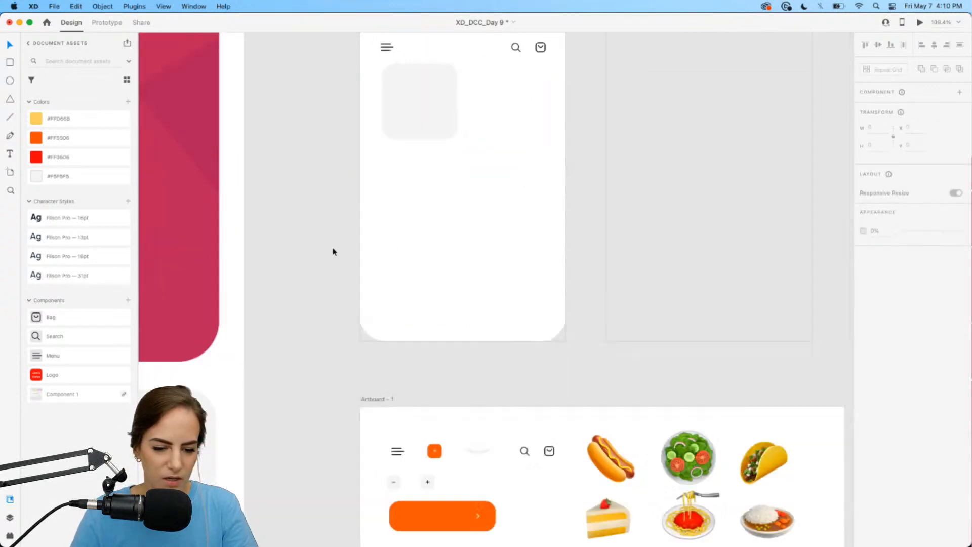
{"action": "left_click", "coordinate": [576, 230]}
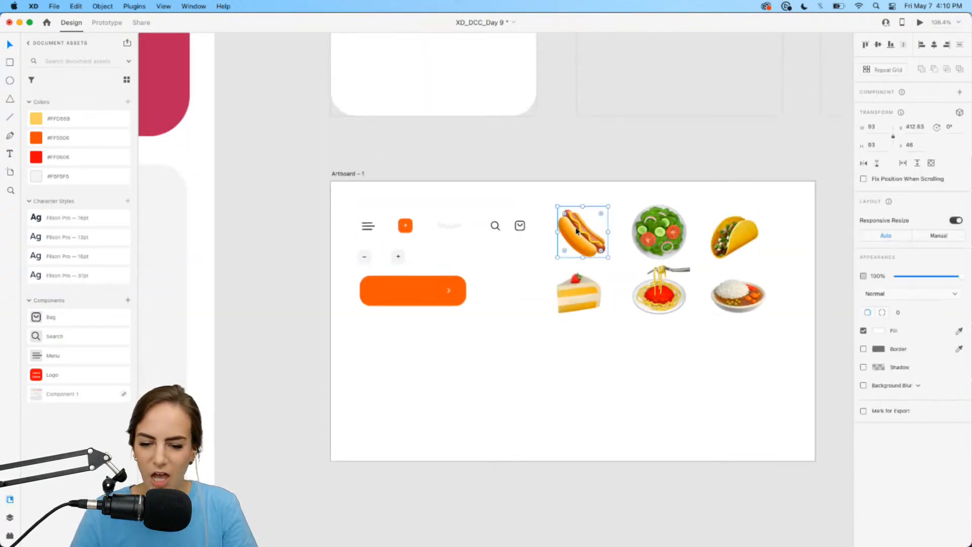
{"action": "scroll", "coordinate": [588, 256], "scroll_direction": "up", "scroll_amount": 10}
{"action": "scroll", "coordinate": [514, 160], "scroll_direction": "up", "scroll_amount": 5}
{"action": "key", "text": "super+v"}
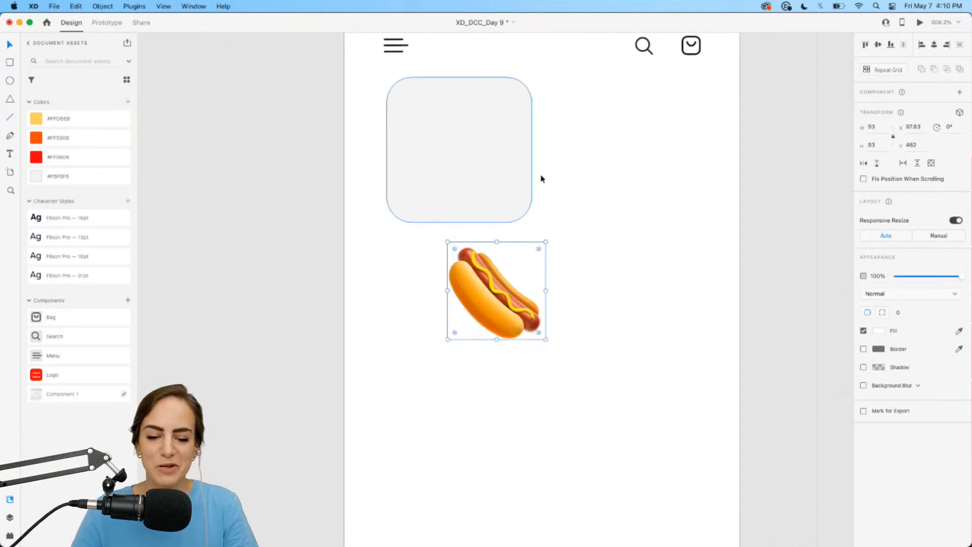
{"action": "left_click_drag", "start_coordinate": [501, 304], "coordinate": [466, 161]}
{"action": "scroll", "coordinate": [466, 161], "scroll_direction": "down", "scroll_amount": 3}
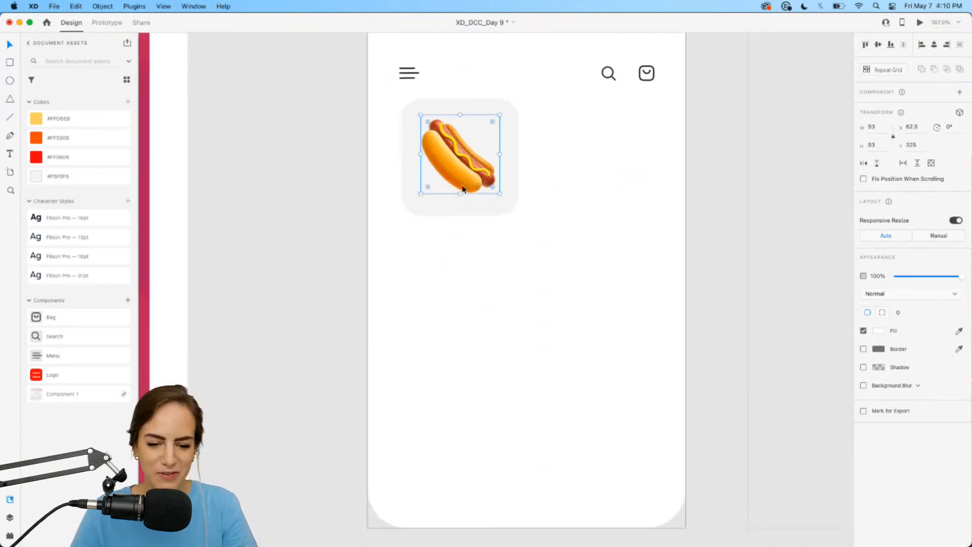
- Switch to Chrome to look at Emojipedia's Food & Drink page, and return to Adobe XD
{"action": "left_click", "coordinate": [618, 527]}
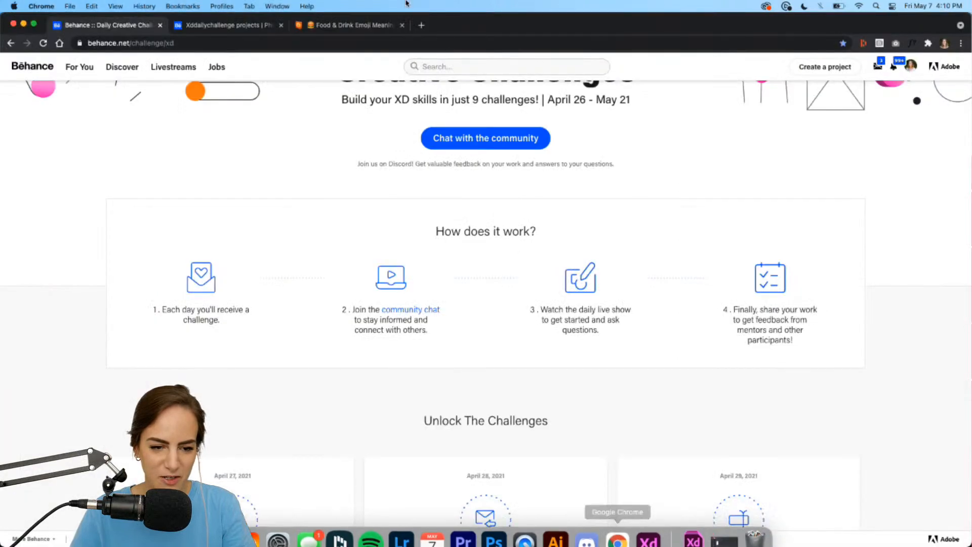
{"action": "left_click", "coordinate": [353, 25]}
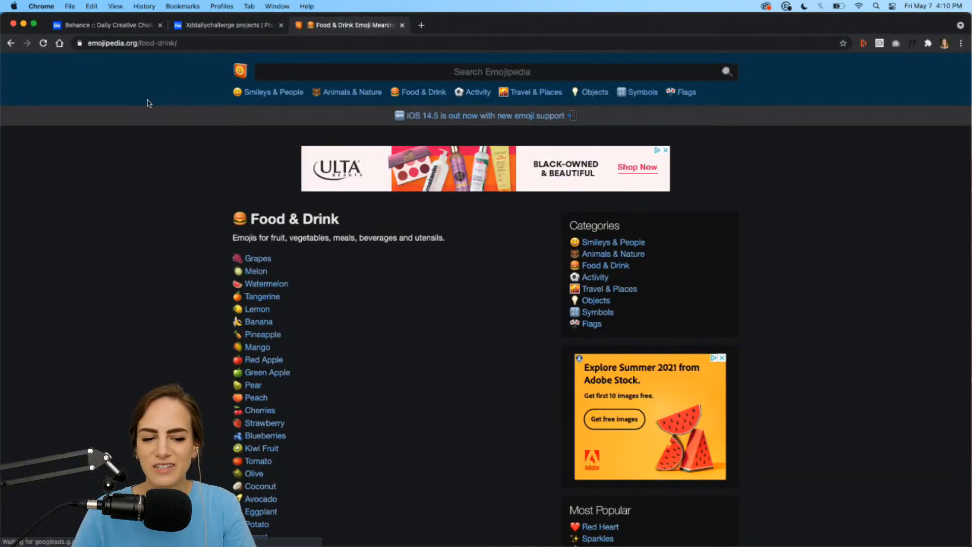
{"action": "left_click", "coordinate": [131, 23]}
{"action": "mouse_move", "coordinate": [629, 544]}
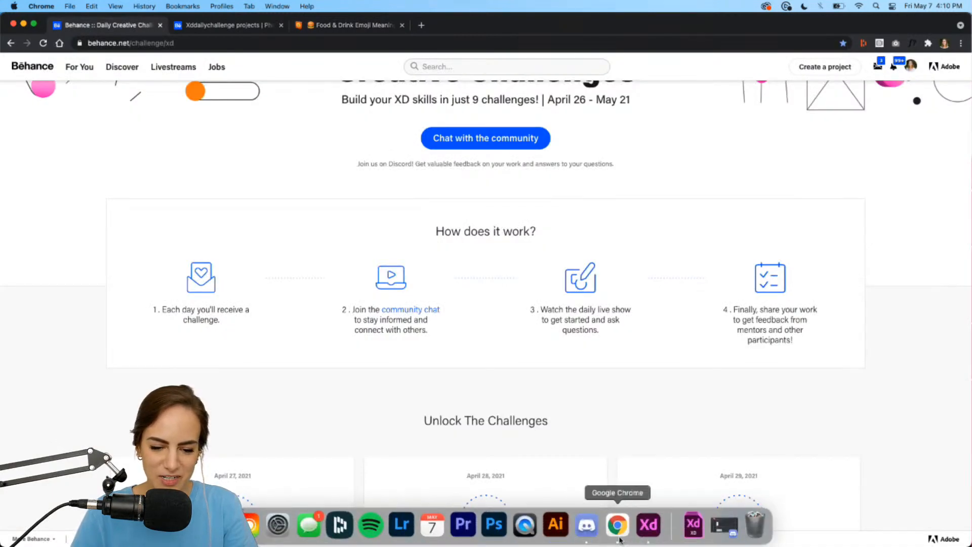
{"action": "left_click", "coordinate": [649, 529]}
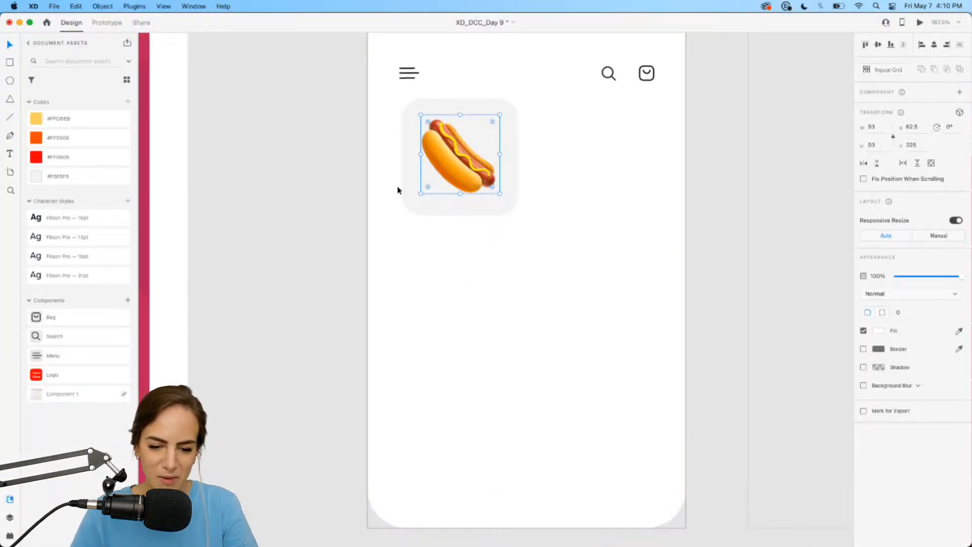
{"action": "left_click", "coordinate": [378, 180]}
{"action": "scroll", "coordinate": [378, 180], "scroll_direction": "down", "scroll_amount": 5}
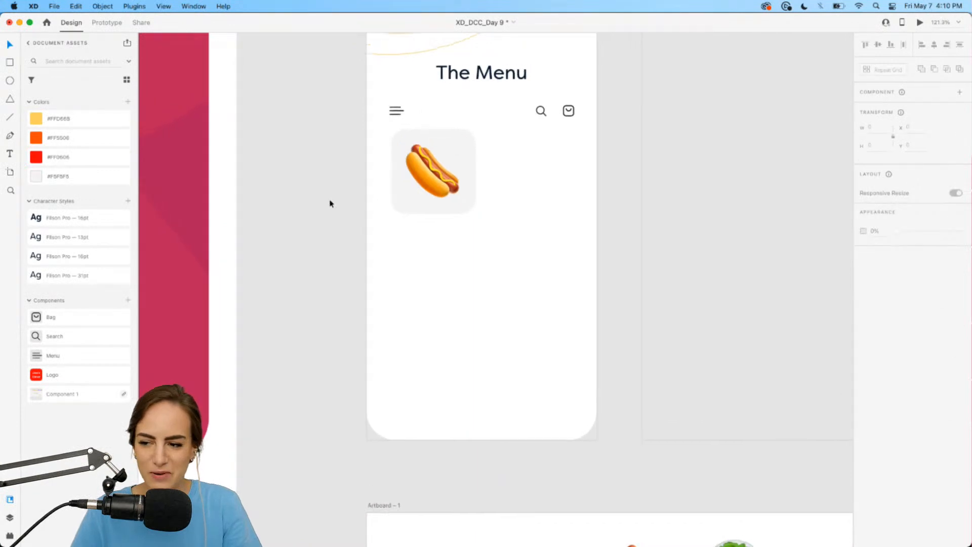
{"action": "scroll", "coordinate": [329, 203], "scroll_direction": "up", "scroll_amount": 1}
{"action": "left_click", "coordinate": [428, 208]}
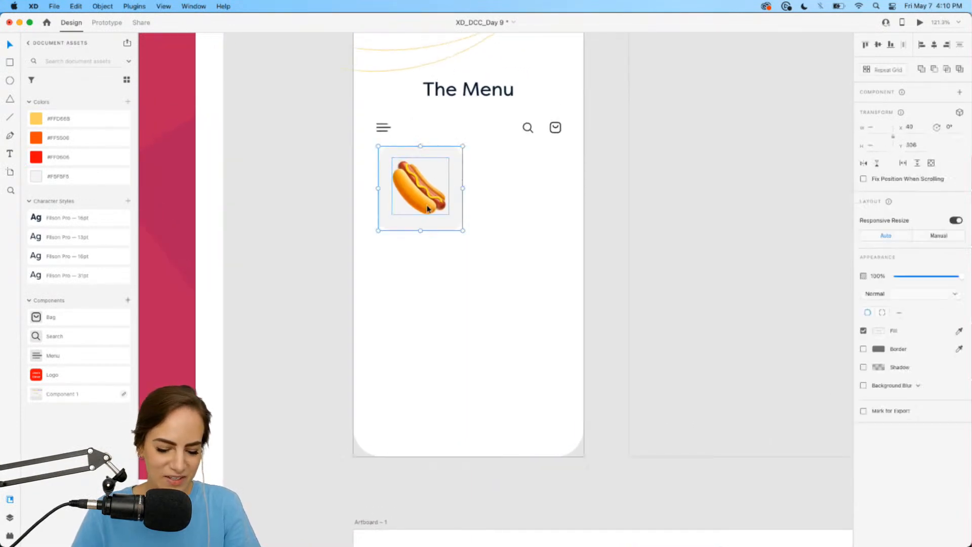
{"action": "left_click", "coordinate": [419, 258]}
{"action": "scroll", "coordinate": [418, 260], "scroll_direction": "up", "scroll_amount": 2}
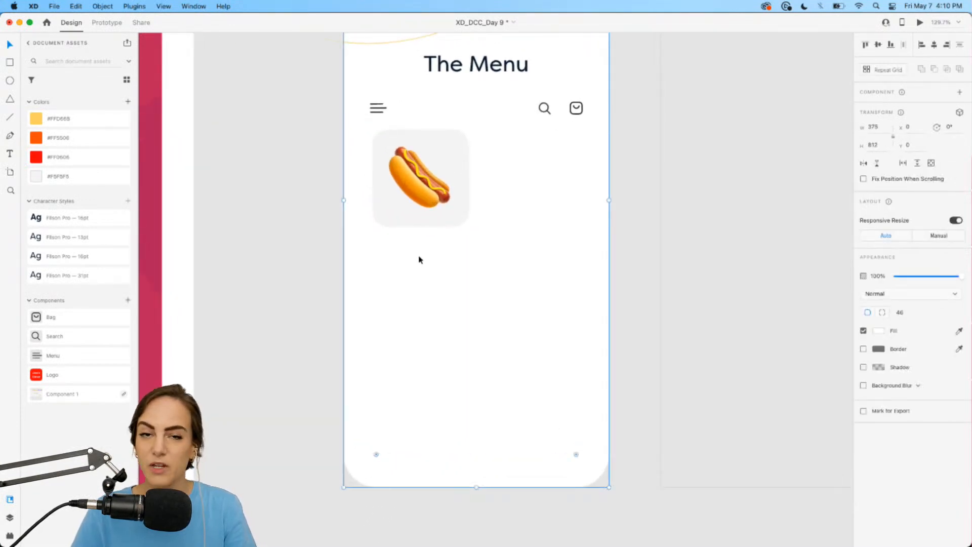
{"action": "left_click", "coordinate": [451, 223]}
{"action": "scroll", "coordinate": [491, 276], "scroll_direction": "down", "scroll_amount": 2}
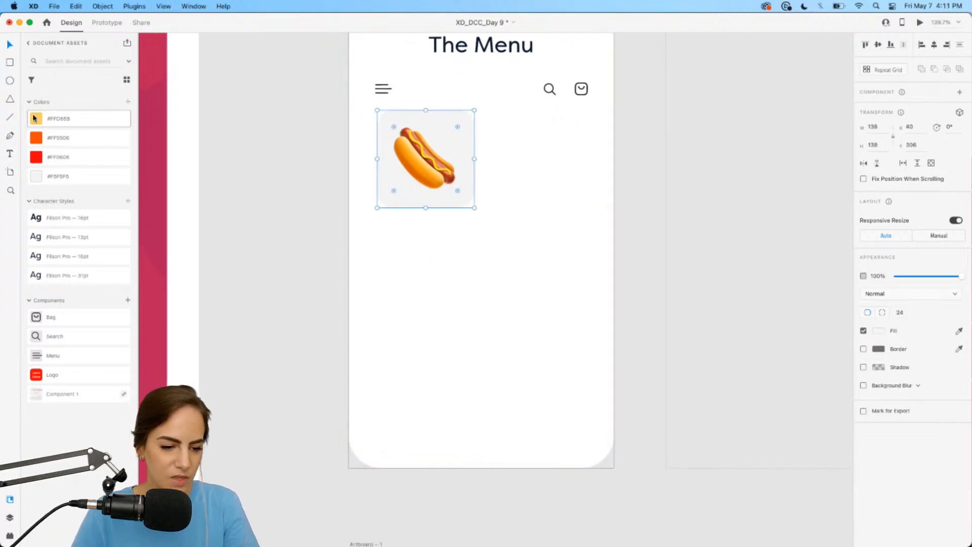
- Add a "Chicago dog" label below the hot dog card from a copy of the title, using the regular Filson Pro 16pt character style
{"action": "left_click", "coordinate": [466, 47]}
{"action": "left_click_drag", "start_coordinate": [466, 47], "coordinate": [413, 233]}
{"action": "double_click", "coordinate": [413, 232]}
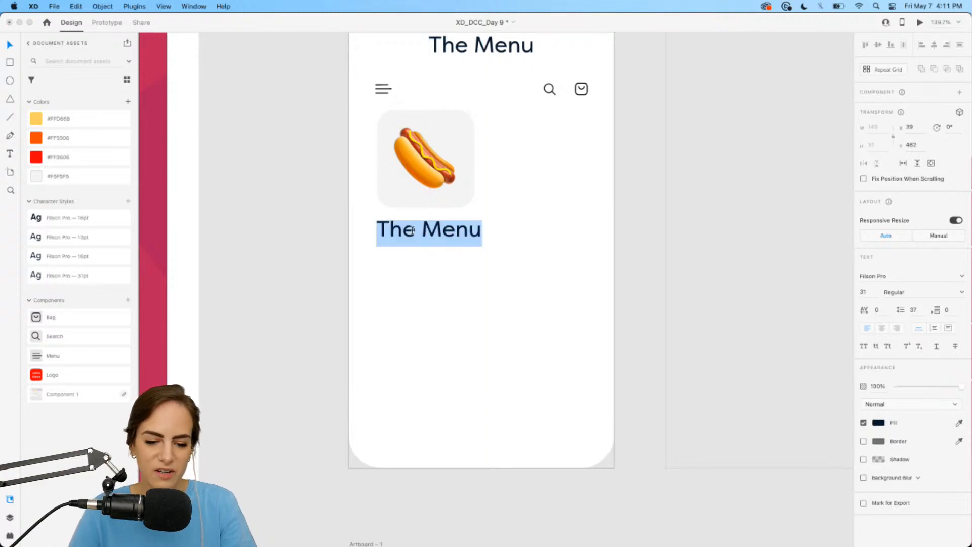
{"action": "type", "text": "Chicago dog"}
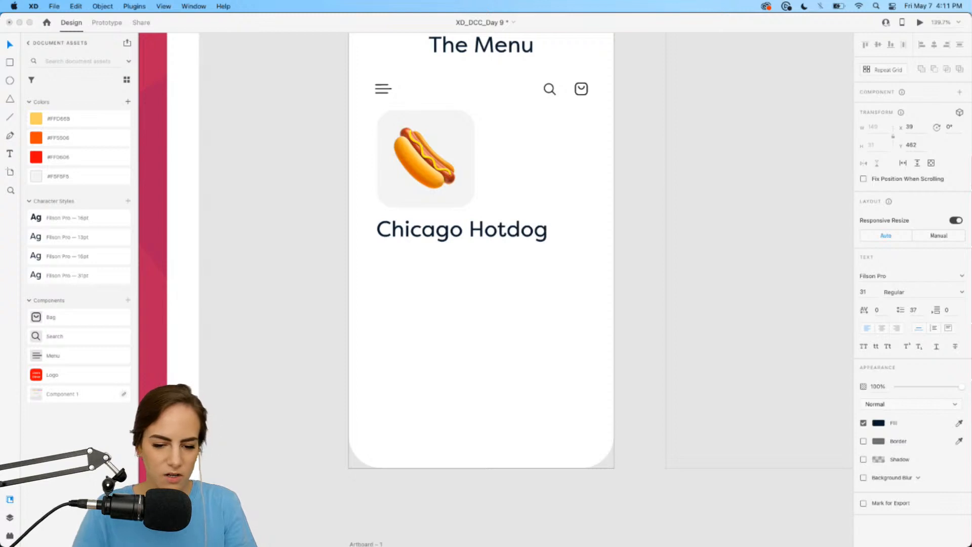
{"action": "key", "text": "Escape"}
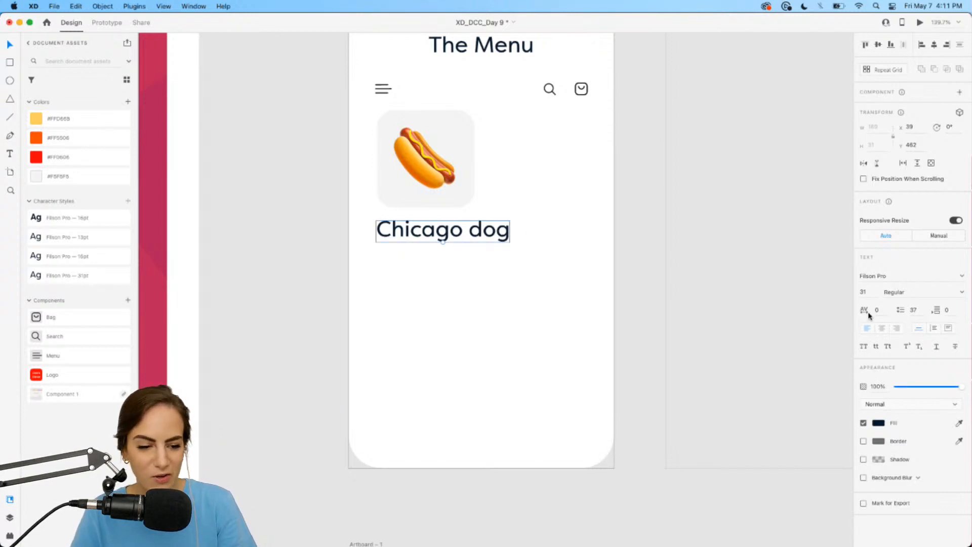
{"action": "left_click", "coordinate": [91, 260]}
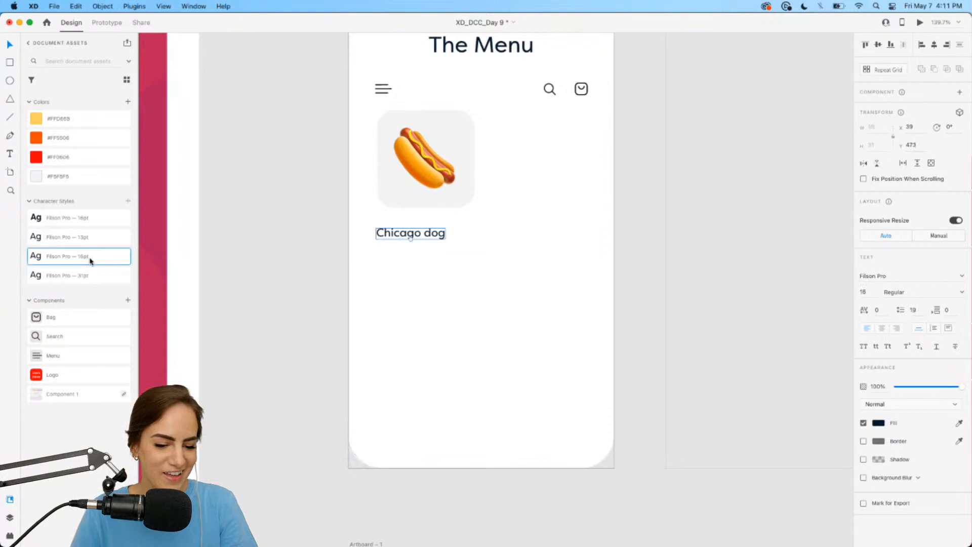
- Duplicate the "Chicago dog" label directly below itself, change the copy's text to "$4.99" and lower its opacity to 37%
{"action": "mouse_move", "coordinate": [386, 239]}
{"action": "left_mouse_down"}
{"action": "mouse_move", "coordinate": [387, 219]}
{"action": "mouse_move", "coordinate": [386, 239]}
{"action": "left_mouse_up"}
{"action": "key", "text": "super+d"}
{"action": "double_click", "coordinate": [387, 238]}
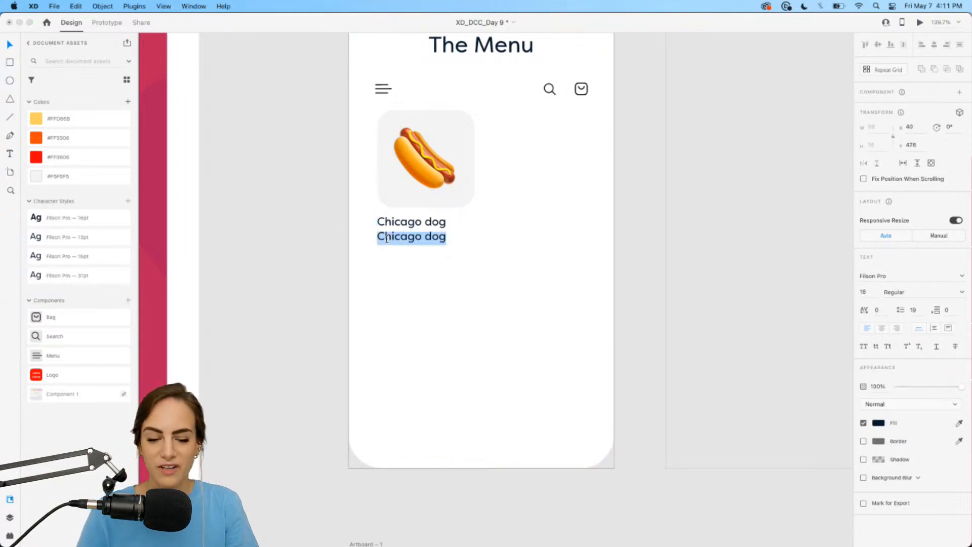
{"action": "type", "text": "$4.99"}
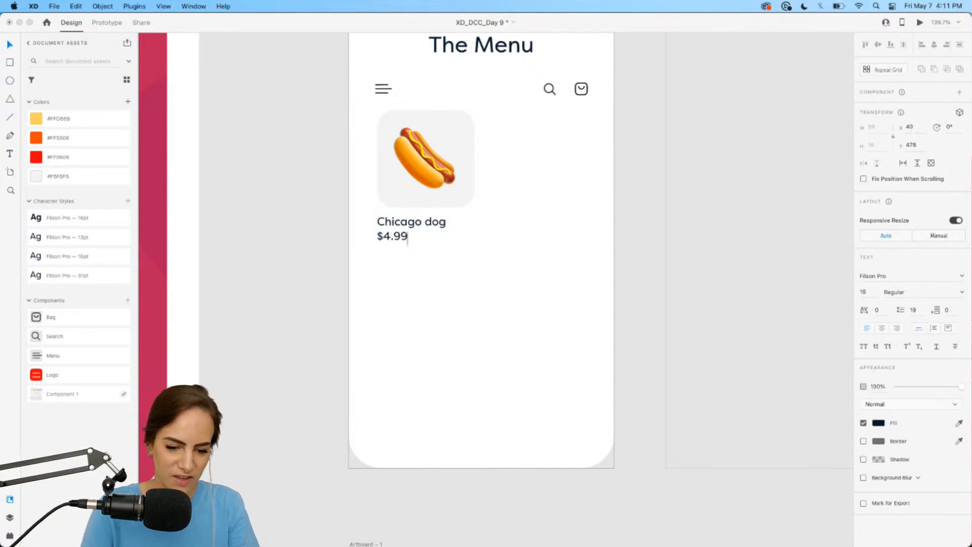
{"action": "key", "text": "Escape"}
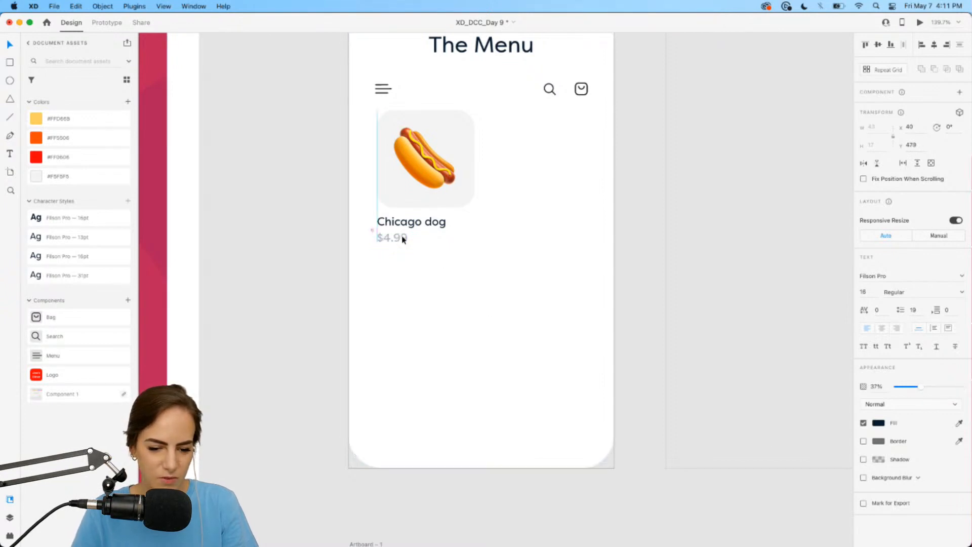
{"action": "left_click", "coordinate": [269, 254]}
- Copy the orange plus button from Artboard – 1 and place it beside the price, aligned with the card's right edge
{"action": "scroll", "coordinate": [269, 253], "scroll_direction": "down", "scroll_amount": 3}
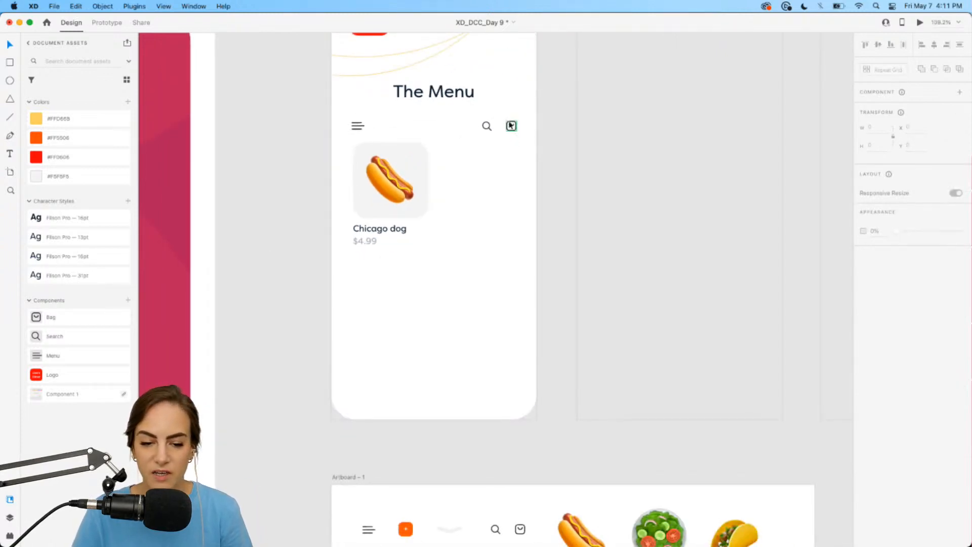
{"action": "scroll", "coordinate": [511, 128], "scroll_direction": "down", "scroll_amount": 5}
{"action": "scroll", "coordinate": [512, 127], "scroll_direction": "left", "scroll_amount": 2}
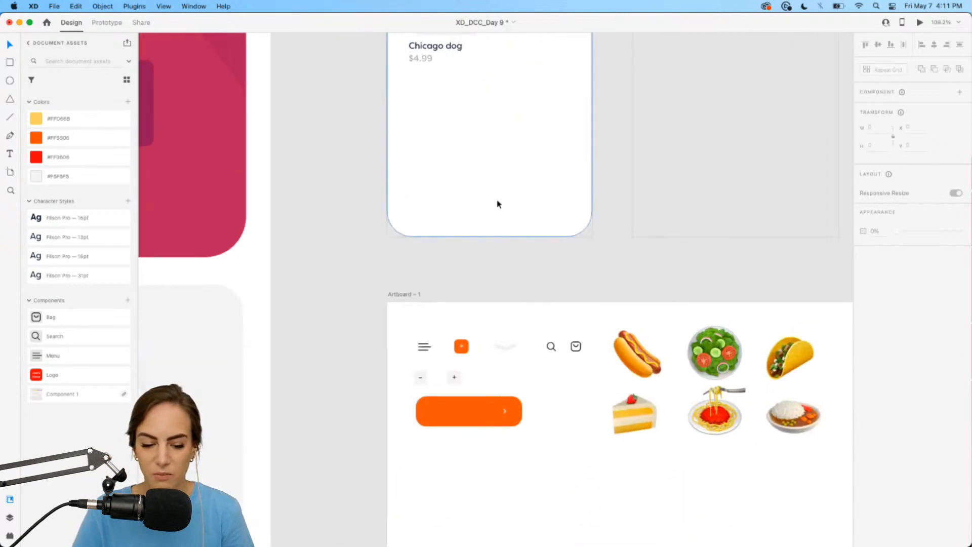
{"action": "left_click", "coordinate": [458, 349]}
{"action": "scroll", "coordinate": [459, 350], "scroll_direction": "up", "scroll_amount": 5}
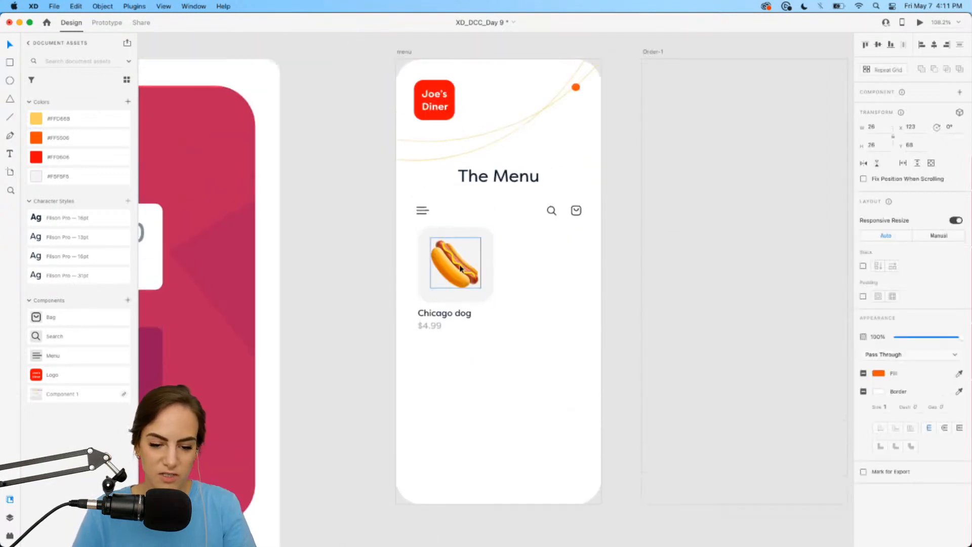
{"action": "scroll", "coordinate": [458, 239], "scroll_direction": "up", "scroll_amount": 5}
{"action": "scroll", "coordinate": [458, 239], "scroll_direction": "down", "scroll_amount": 5}
{"action": "key", "text": "super+v"}
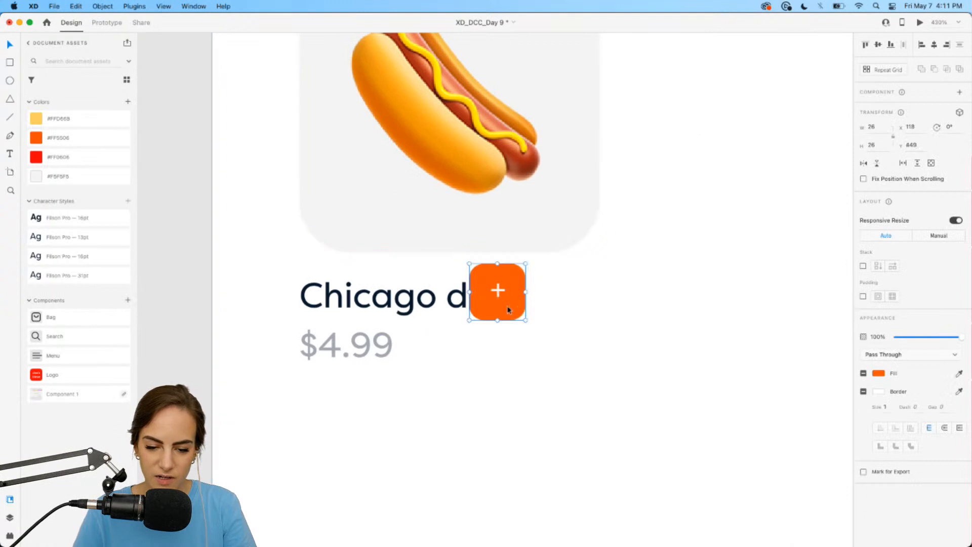
{"action": "left_click_drag", "start_coordinate": [508, 306], "coordinate": [575, 341]}
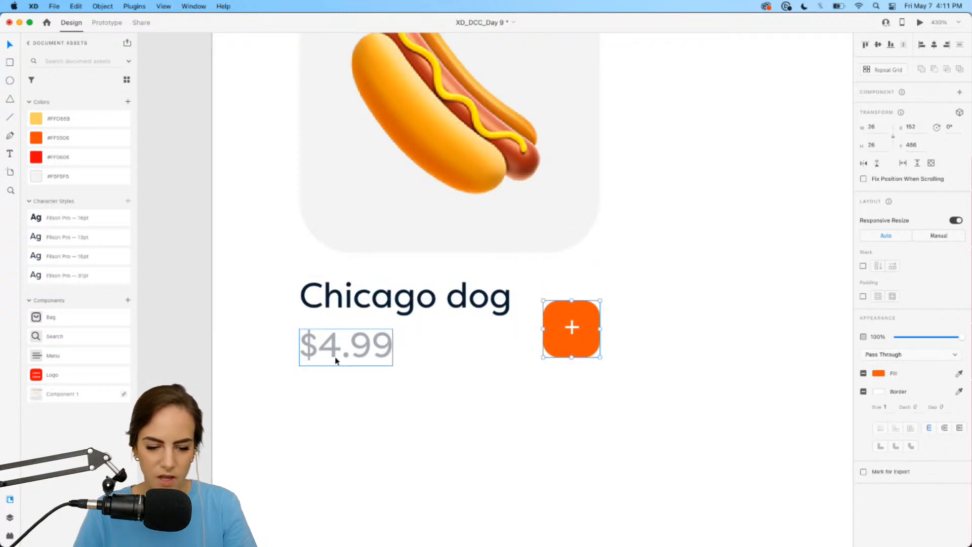
- Move the price, "Chicago dog" label and plus button together slightly closer to the grey rounded square
{"action": "left_click", "coordinate": [363, 348], "text": "shift"}
{"action": "left_click", "coordinate": [378, 316], "text": "shift"}
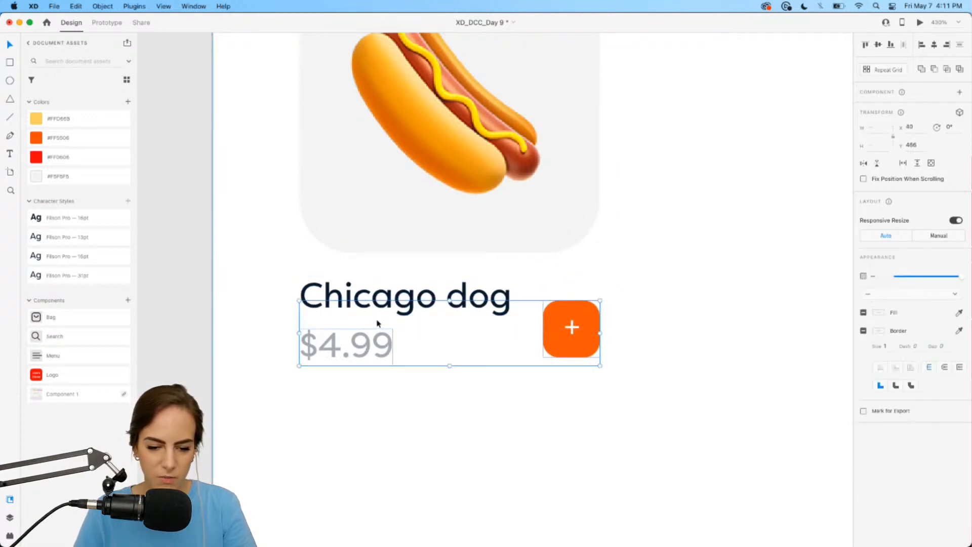
{"action": "left_click_drag", "start_coordinate": [393, 300], "coordinate": [394, 293]}
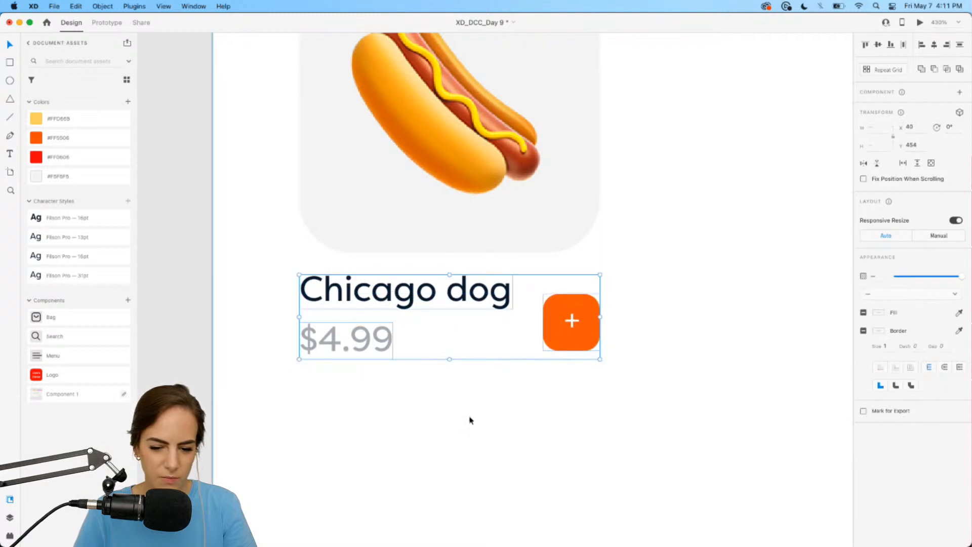
{"action": "left_click", "coordinate": [469, 418]}
{"action": "scroll", "coordinate": [469, 419], "scroll_direction": "down", "scroll_amount": 5}
{"action": "scroll", "coordinate": [470, 420], "scroll_direction": "down", "scroll_amount": 2}
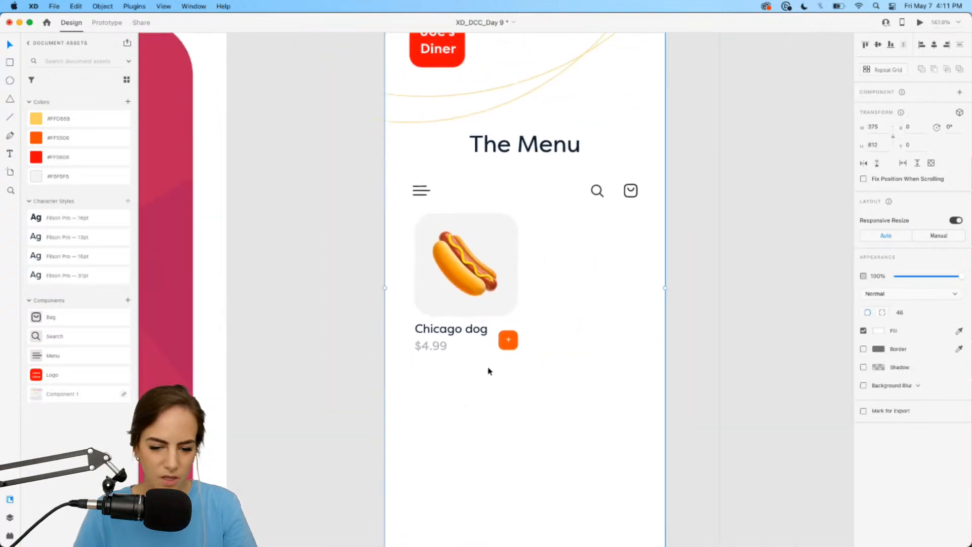
- Group the hot dog image, grey square, label, price and plus button into one food card
{"action": "left_click", "coordinate": [445, 340]}
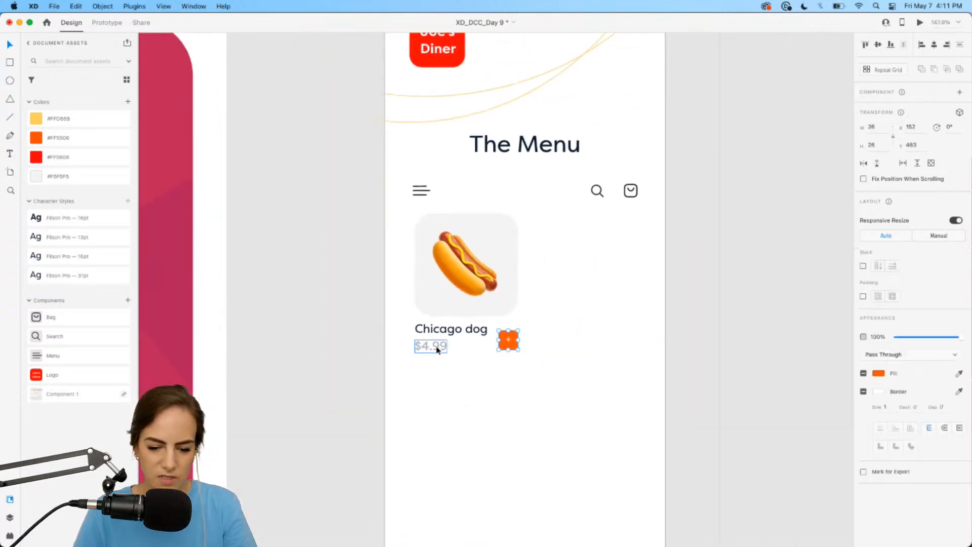
{"action": "left_click", "coordinate": [450, 296], "text": "shift"}
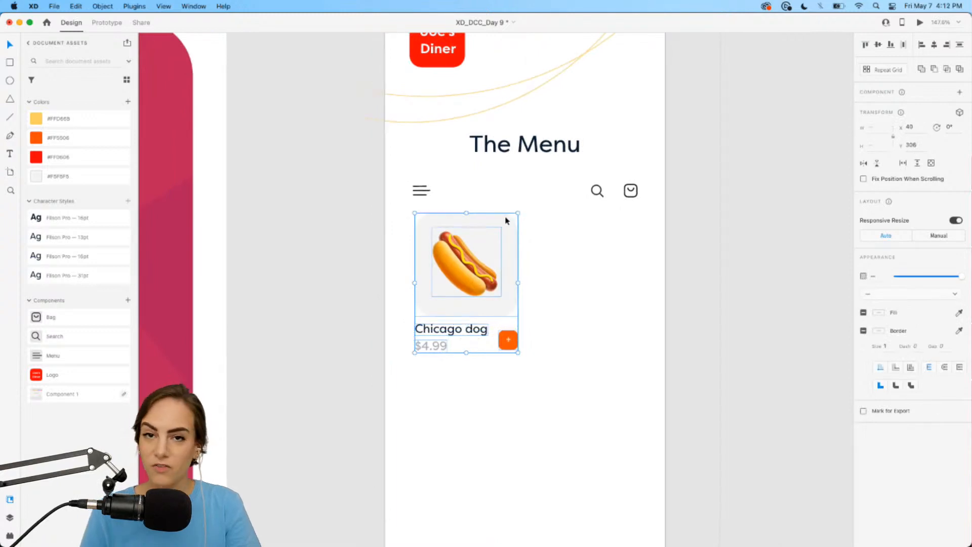
{"action": "scroll", "coordinate": [505, 220], "scroll_direction": "down", "scroll_amount": 5}
{"action": "key", "text": "super+g"}
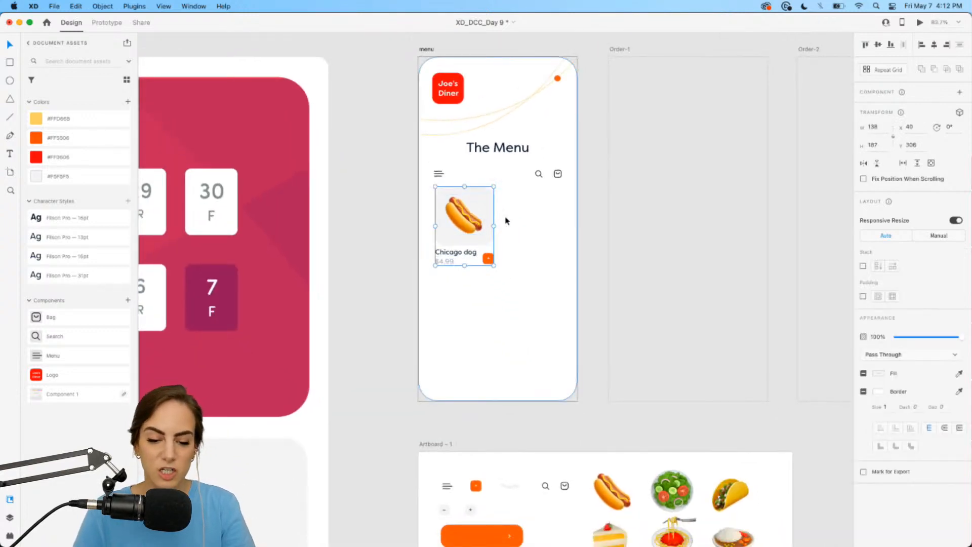
- Move Artboard – 1 to the right to free the space beneath the menu artboard
{"action": "scroll", "coordinate": [506, 220], "scroll_direction": "down", "scroll_amount": 3}
{"action": "scroll", "coordinate": [440, 272], "scroll_direction": "down", "scroll_amount": 3}
{"action": "left_click_drag", "start_coordinate": [410, 273], "coordinate": [605, 260]}
{"action": "left_click", "coordinate": [486, 273]}
{"action": "scroll", "coordinate": [486, 274], "scroll_direction": "up", "scroll_amount": 5}
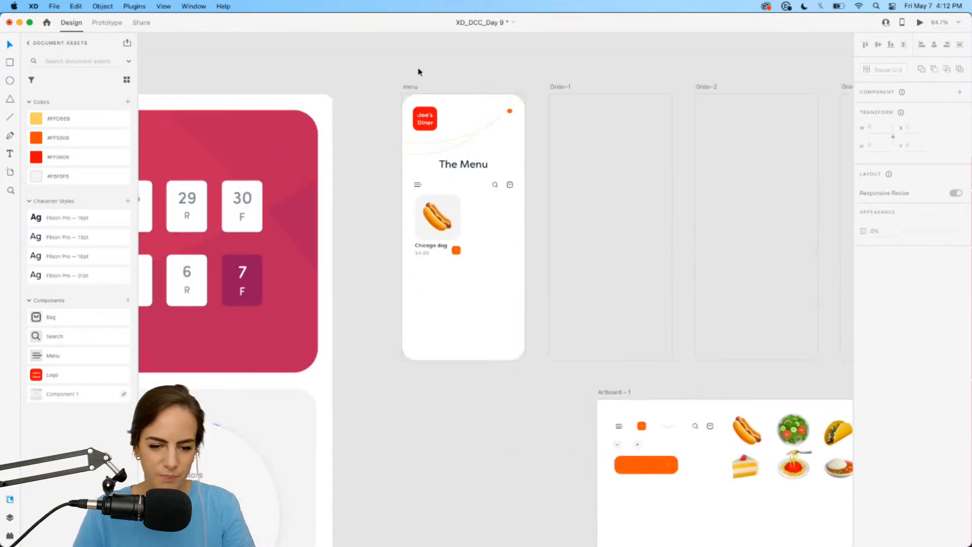
- Extend the menu artboard downward to a height of 1385, keeping the 812 viewport height
{"action": "left_click", "coordinate": [410, 87]}
{"action": "scroll", "coordinate": [612, 195], "scroll_direction": "down", "scroll_amount": 2}
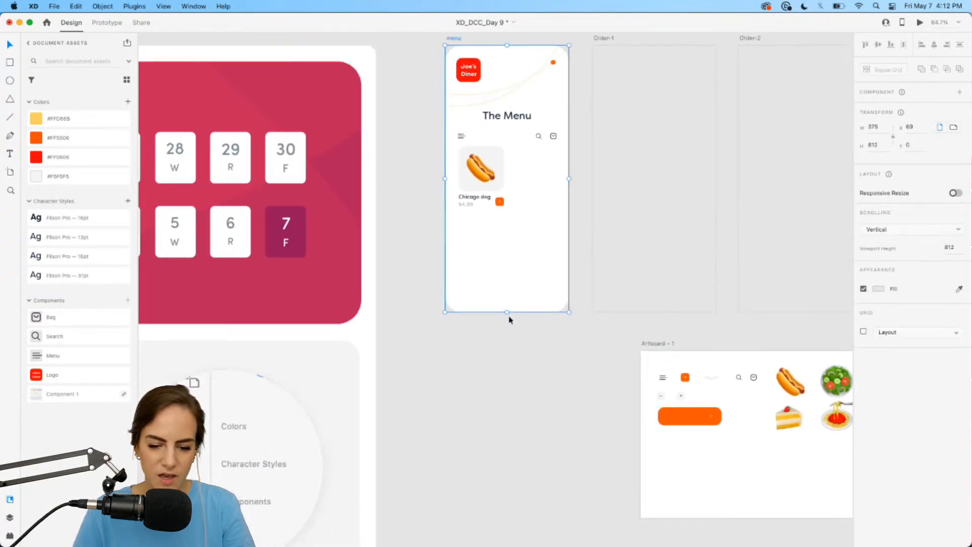
{"action": "left_click_drag", "start_coordinate": [509, 311], "coordinate": [507, 499]}
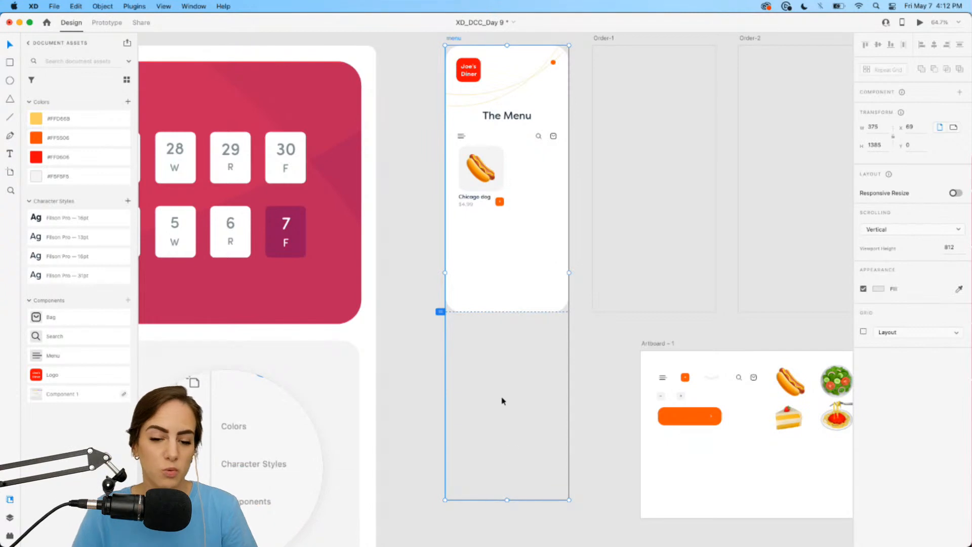
- Turn the hot dog card group into a Repeat Grid and extend it sideways to two columns
{"action": "scroll", "coordinate": [502, 400], "scroll_direction": "down", "scroll_amount": 3}
{"action": "scroll", "coordinate": [397, 317], "scroll_direction": "up", "scroll_amount": 5}
{"action": "scroll", "coordinate": [393, 313], "scroll_direction": "up", "scroll_amount": 1}
{"action": "left_click", "coordinate": [481, 248]}
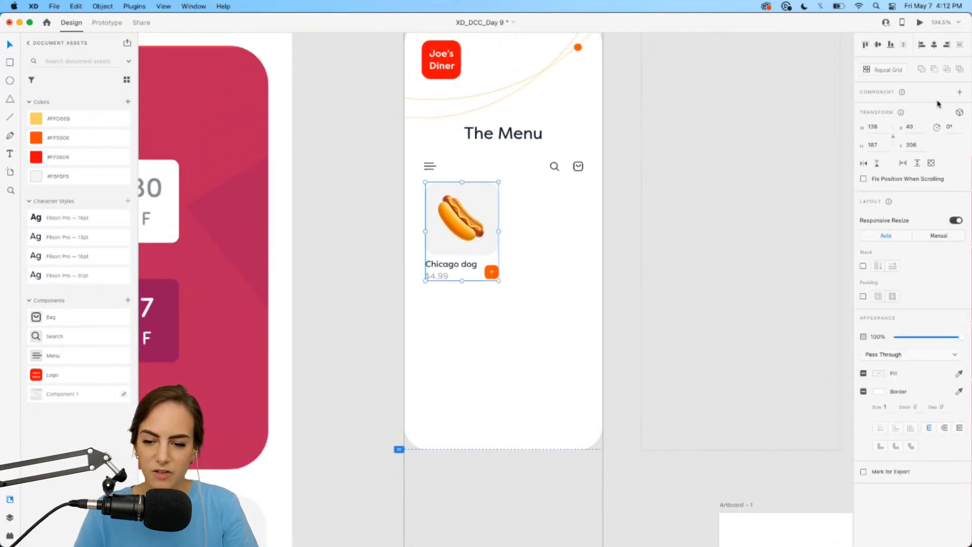
{"action": "left_click", "coordinate": [880, 73]}
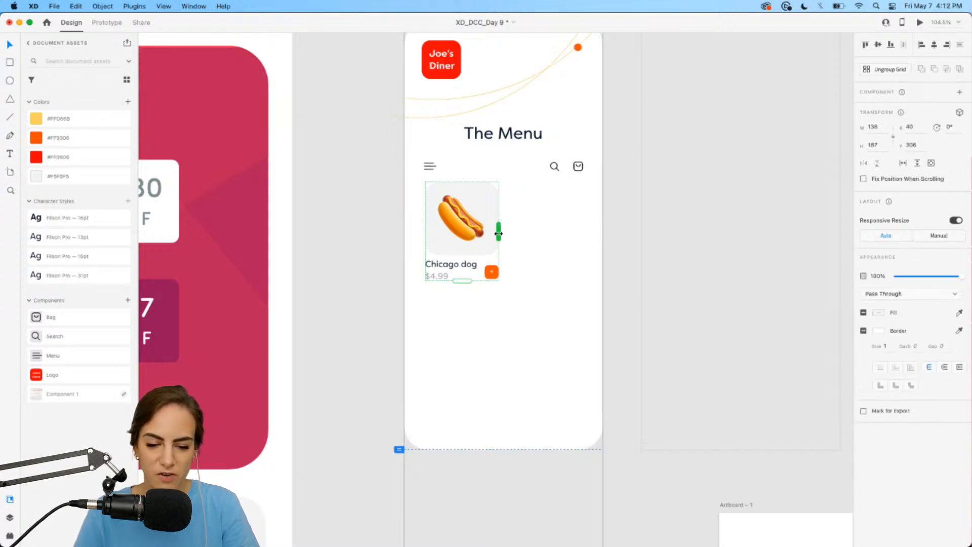
{"action": "left_click_drag", "start_coordinate": [498, 233], "coordinate": [588, 233]}
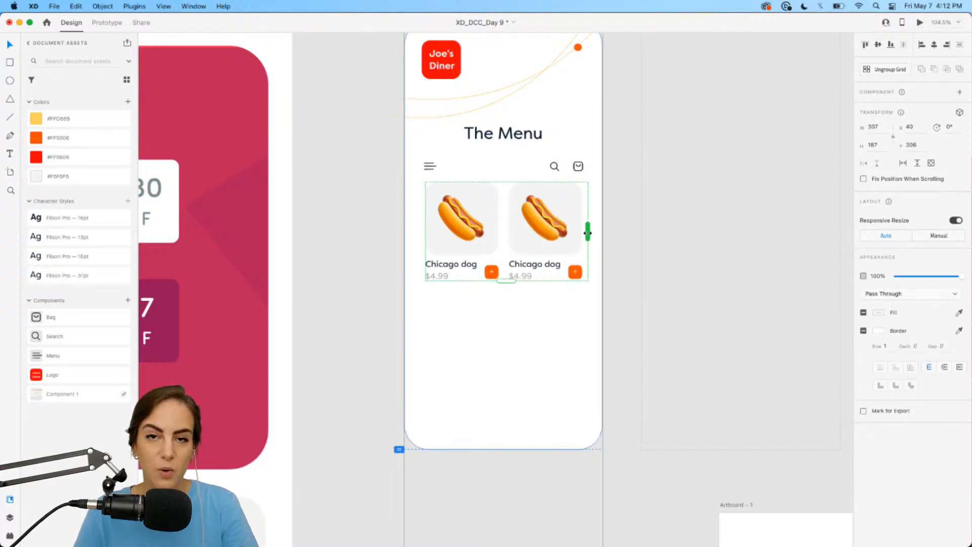
- Extend the Repeat Grid downward to five rows of cards, for a grid height of 1022
{"action": "left_click_drag", "start_coordinate": [506, 280], "coordinate": [520, 454]}
{"action": "scroll", "coordinate": [515, 456], "scroll_direction": "down", "scroll_amount": 5}
{"action": "scroll", "coordinate": [526, 358], "scroll_direction": "down", "scroll_amount": 4}
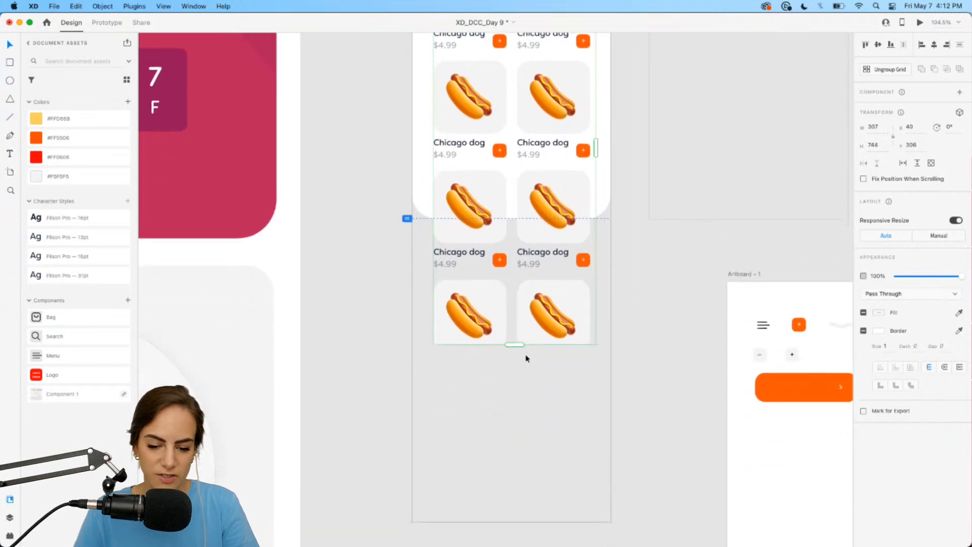
{"action": "left_click_drag", "start_coordinate": [513, 345], "coordinate": [513, 494]}
{"action": "scroll", "coordinate": [571, 436], "scroll_direction": "up", "scroll_amount": 2}
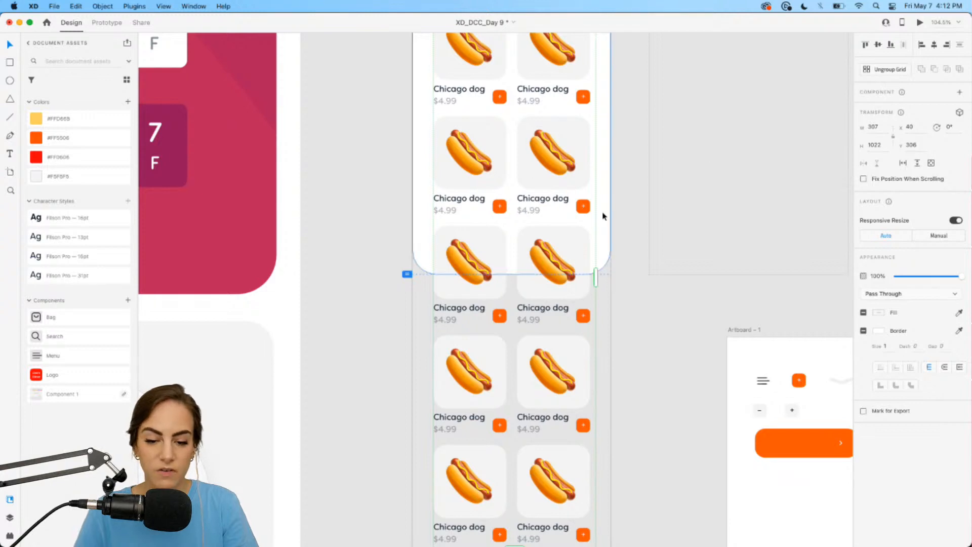
- Preview the menu page, scroll through its food cards and close the preview
{"action": "left_click", "coordinate": [919, 22]}
{"action": "scroll", "coordinate": [764, 249], "scroll_direction": "down", "scroll_amount": 5}
{"action": "scroll", "coordinate": [763, 250], "scroll_direction": "up", "scroll_amount": 5}
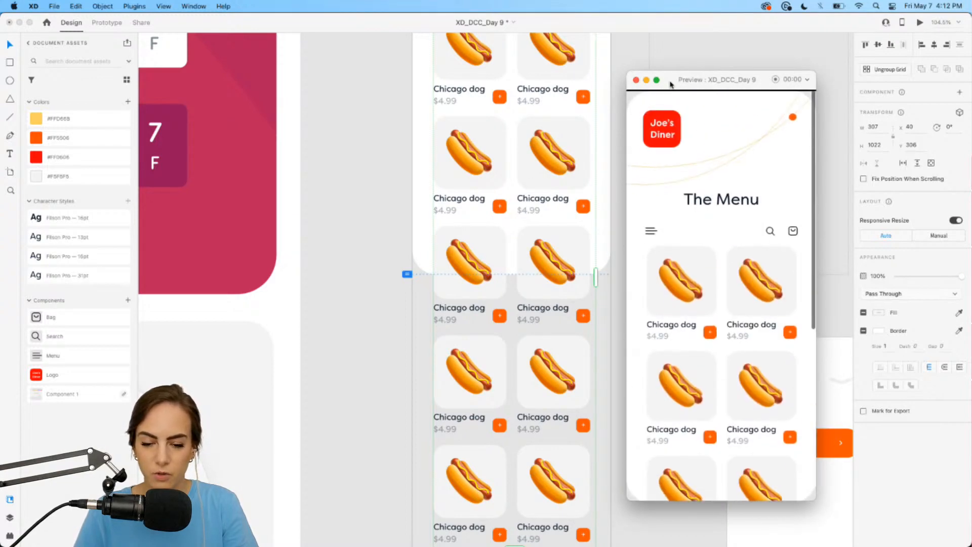
{"action": "left_click", "coordinate": [636, 80]}
- Ungroup the Repeat Grid and replace the hot dog in the first row's second card with the salad from Artboard – 1
{"action": "left_click", "coordinate": [877, 69]}
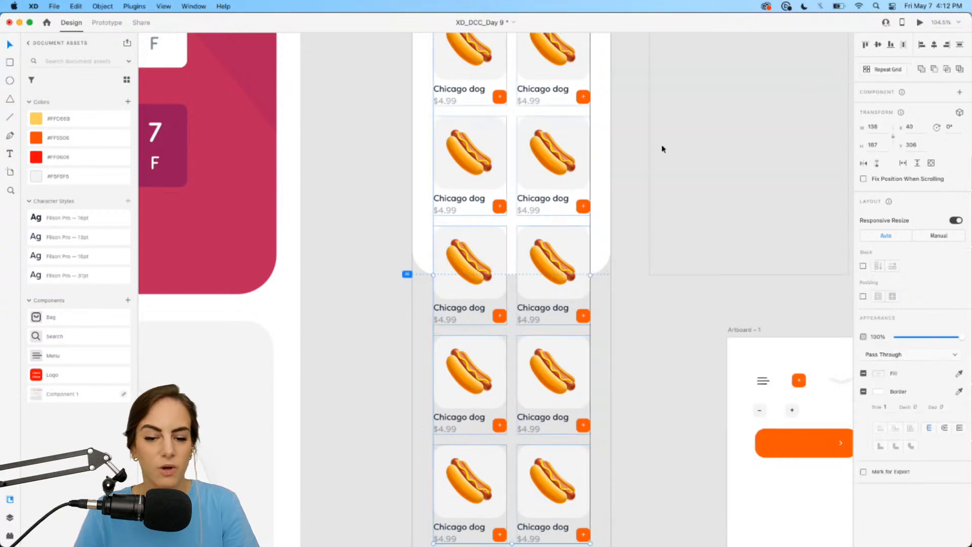
{"action": "scroll", "coordinate": [642, 174], "scroll_direction": "right", "scroll_amount": 10}
{"action": "scroll", "coordinate": [641, 174], "scroll_direction": "down", "scroll_amount": 4}
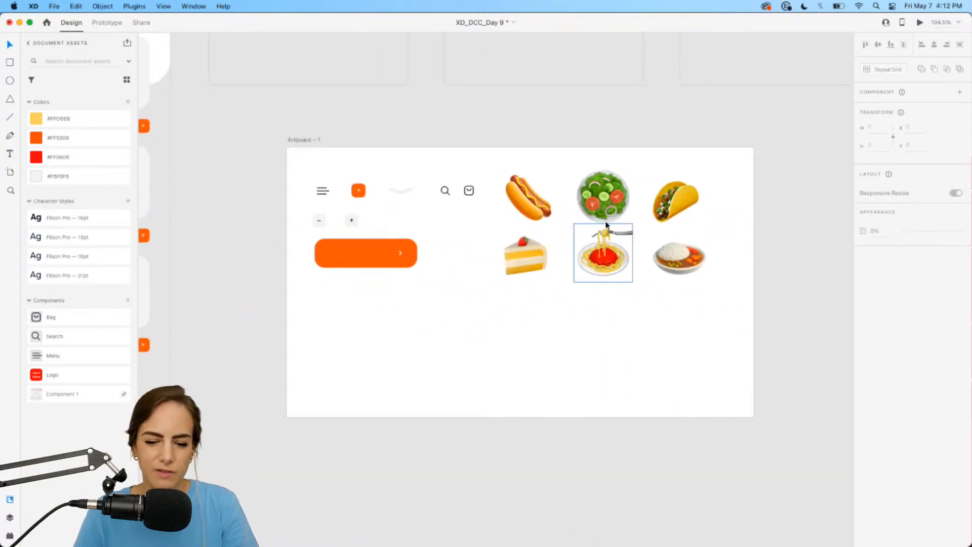
{"action": "left_click", "coordinate": [606, 215]}
{"action": "scroll", "coordinate": [606, 215], "scroll_direction": "up", "scroll_amount": 8}
{"action": "scroll", "coordinate": [606, 214], "scroll_direction": "left", "scroll_amount": 10}
{"action": "scroll", "coordinate": [576, 176], "scroll_direction": "up", "scroll_amount": 5}
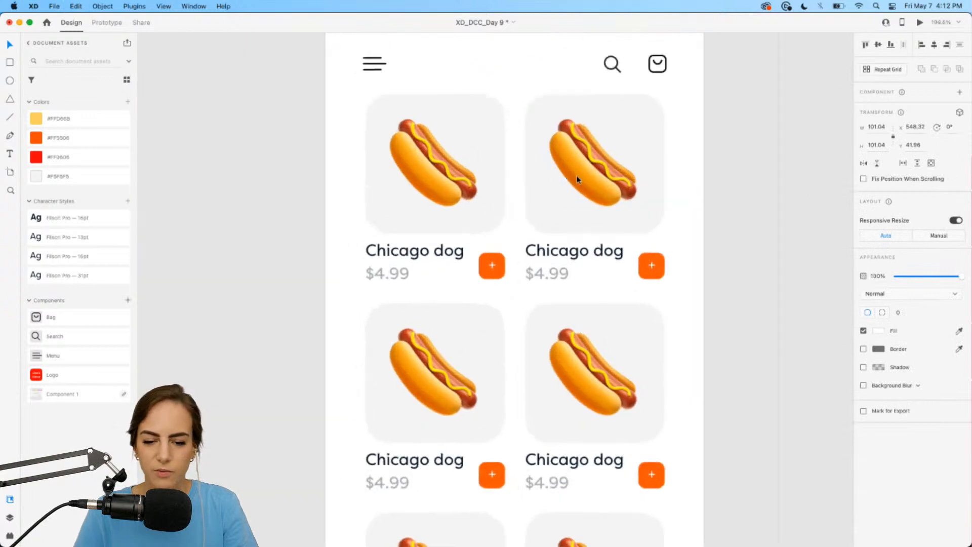
{"action": "double_click", "coordinate": [587, 179]}
{"action": "key", "text": "Delete"}
{"action": "key", "text": "super+v"}
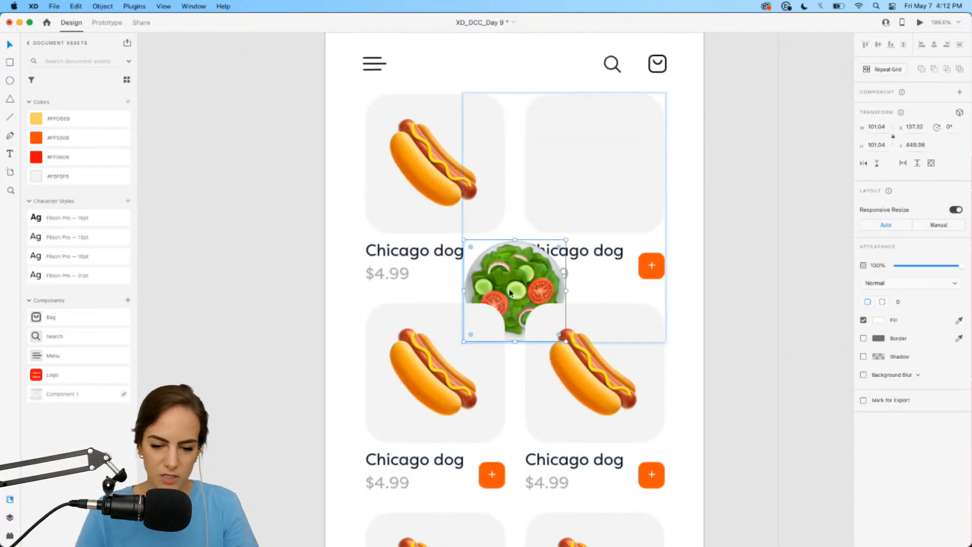
{"action": "left_click_drag", "start_coordinate": [516, 290], "coordinate": [591, 161]}
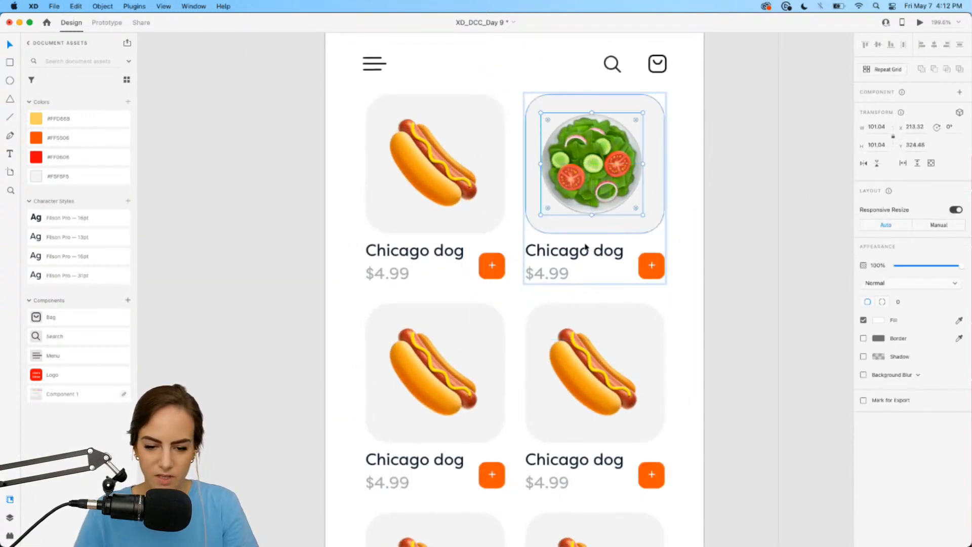
- Change the salad card's label to "Salad"
{"action": "left_click", "coordinate": [574, 253]}
{"action": "double_click", "coordinate": [574, 253]}
{"action": "type", "text": "Sal"}
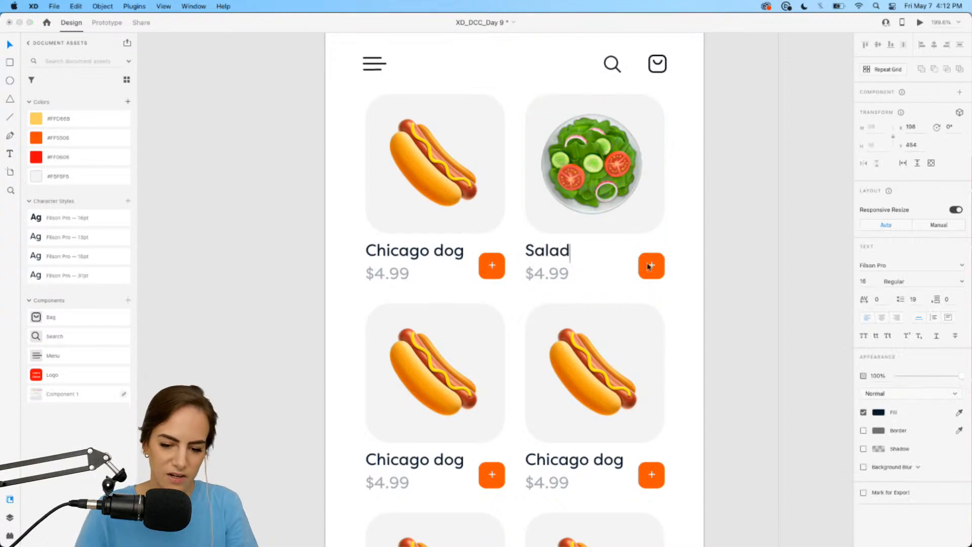
{"action": "type", "text": "ad"}
{"action": "key", "text": "Escape"}
- Replace the hot dog in the second row's first card with the taco image from Artboard – 1
{"action": "scroll", "coordinate": [734, 260], "scroll_direction": "down", "scroll_amount": 5}
{"action": "scroll", "coordinate": [737, 260], "scroll_direction": "down", "scroll_amount": 5}
{"action": "scroll", "coordinate": [738, 261], "scroll_direction": "right", "scroll_amount": 4}
{"action": "left_click", "coordinate": [776, 276]}
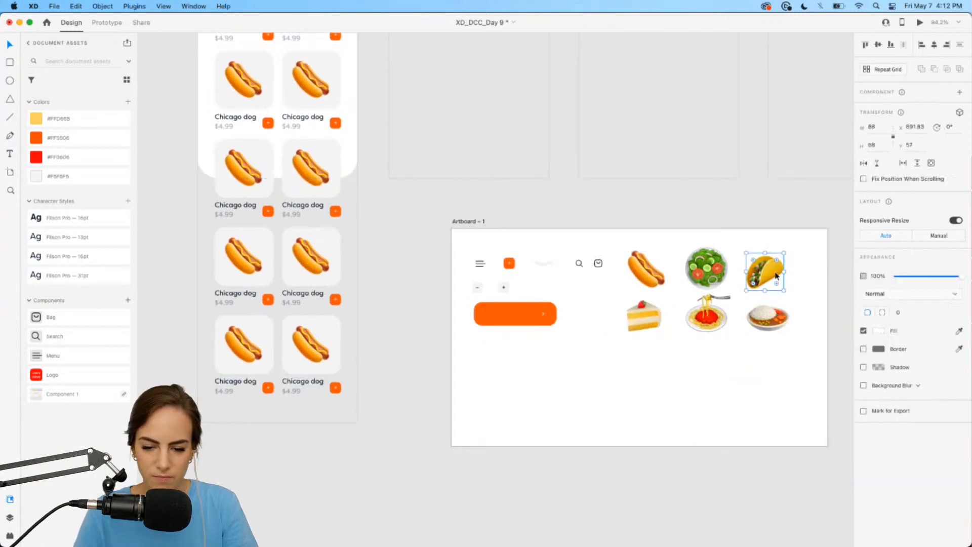
{"action": "scroll", "coordinate": [390, 117], "scroll_direction": "up", "scroll_amount": 4}
{"action": "scroll", "coordinate": [390, 118], "scroll_direction": "up", "scroll_amount": 6}
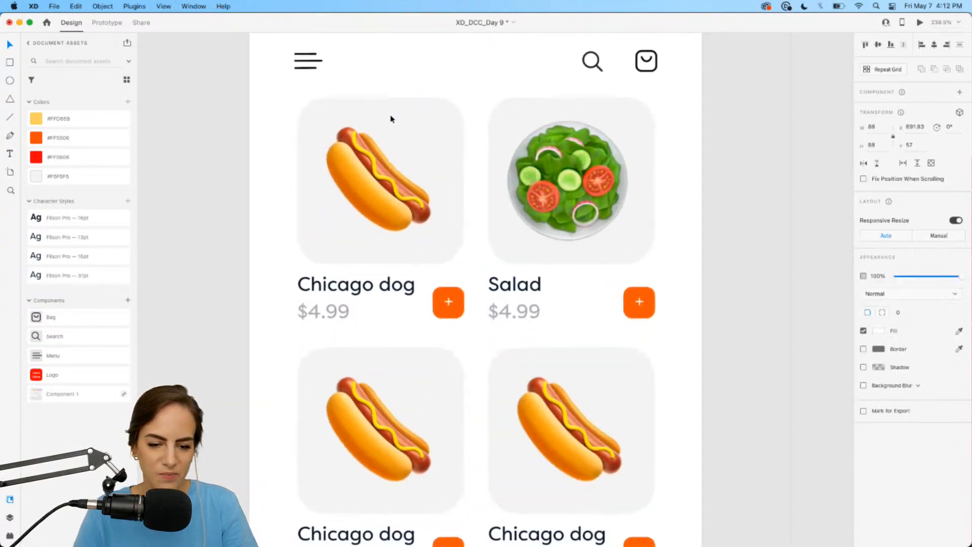
{"action": "scroll", "coordinate": [391, 119], "scroll_direction": "down", "scroll_amount": 3}
{"action": "scroll", "coordinate": [390, 119], "scroll_direction": "left", "scroll_amount": 1}
{"action": "left_click", "coordinate": [445, 329]}
{"action": "key", "text": "Delete"}
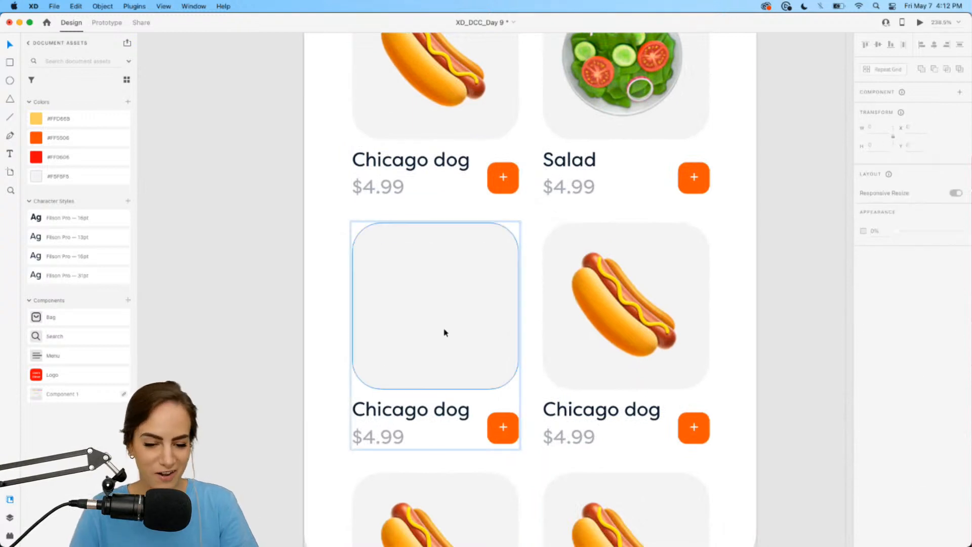
{"action": "key", "text": "cmd+v"}
{"action": "left_click_drag", "start_coordinate": [506, 327], "coordinate": [412, 309]}
- Replace the hot dog in the second row's second card with the cake slice image from Artboard – 1
{"action": "scroll", "coordinate": [412, 306], "scroll_direction": "down", "scroll_amount": 6}
{"action": "scroll", "coordinate": [674, 370], "scroll_direction": "down", "scroll_amount": 5}
{"action": "scroll", "coordinate": [674, 369], "scroll_direction": "right", "scroll_amount": 3}
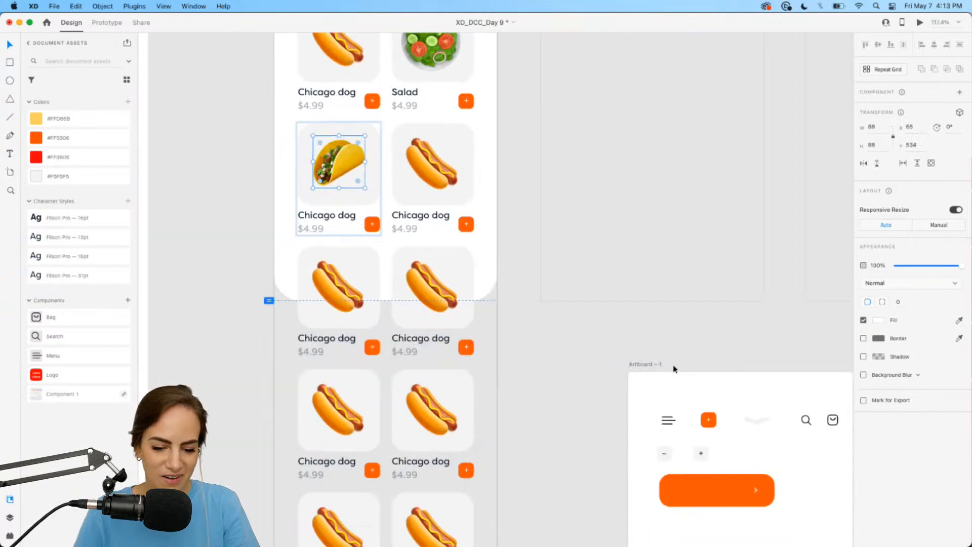
{"action": "scroll", "coordinate": [673, 369], "scroll_direction": "down", "scroll_amount": 4}
{"action": "left_click", "coordinate": [744, 357]}
{"action": "left_click", "coordinate": [415, 142]}
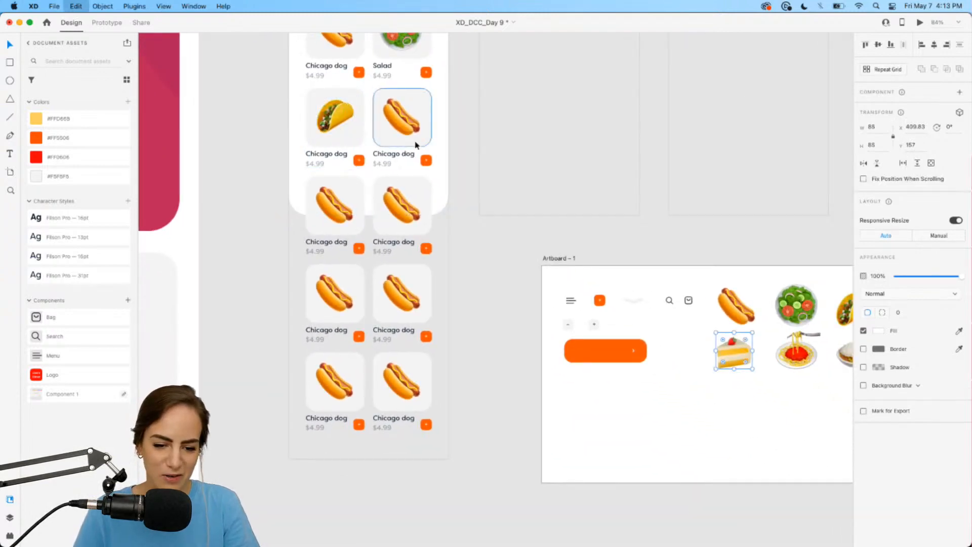
{"action": "scroll", "coordinate": [416, 145], "scroll_direction": "up", "scroll_amount": 8}
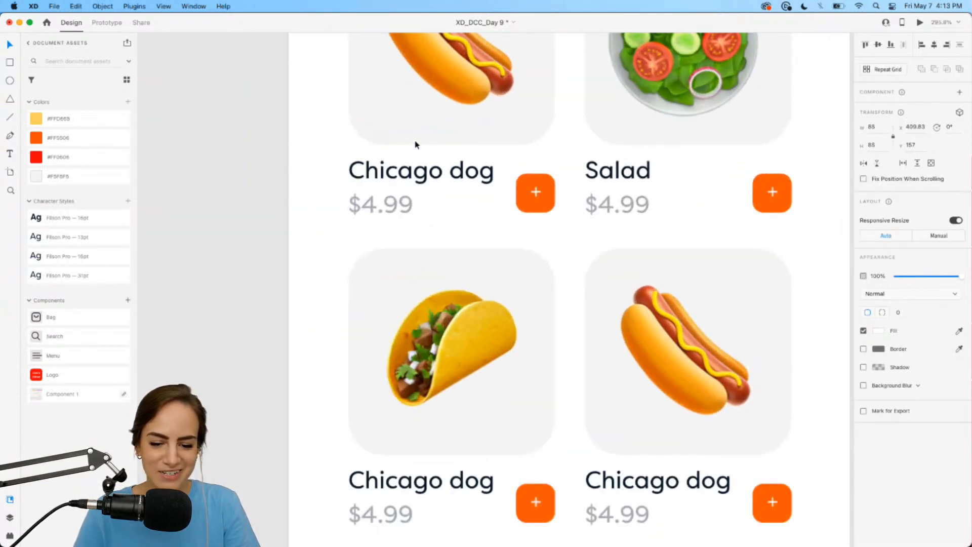
{"action": "left_click", "coordinate": [735, 354]}
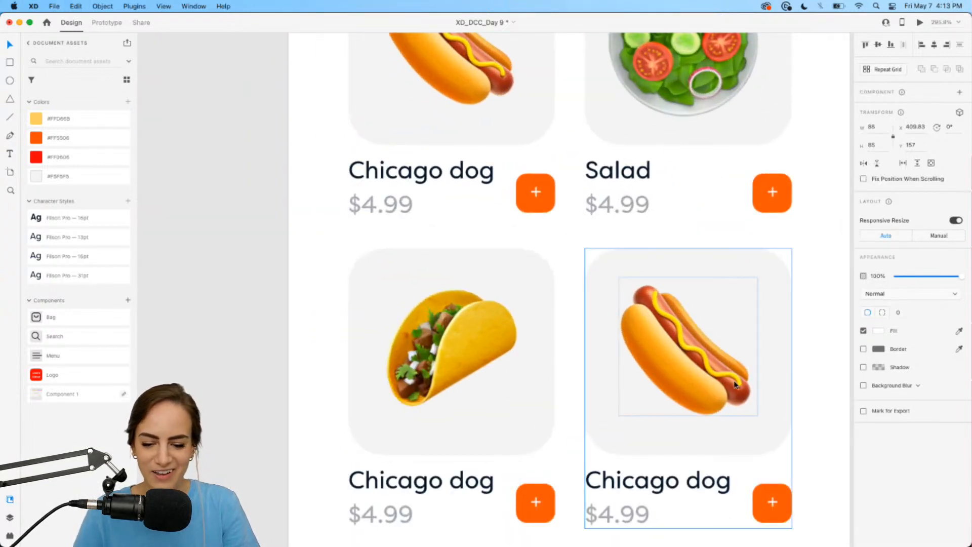
{"action": "key", "text": "BackSpace"}
{"action": "key", "text": "super+v"}
{"action": "left_click_drag", "start_coordinate": [575, 290], "coordinate": [685, 333]}
- Replace the hot dog in the third row's first card with the spaghetti image from Artboard – 1
{"action": "scroll", "coordinate": [674, 368], "scroll_direction": "down", "scroll_amount": 10}
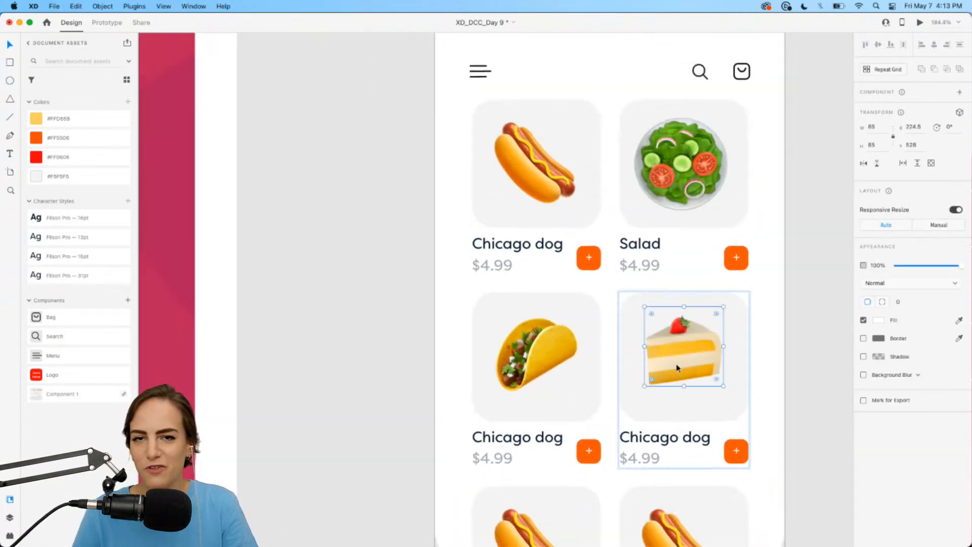
{"action": "scroll", "coordinate": [630, 386], "scroll_direction": "right", "scroll_amount": 10}
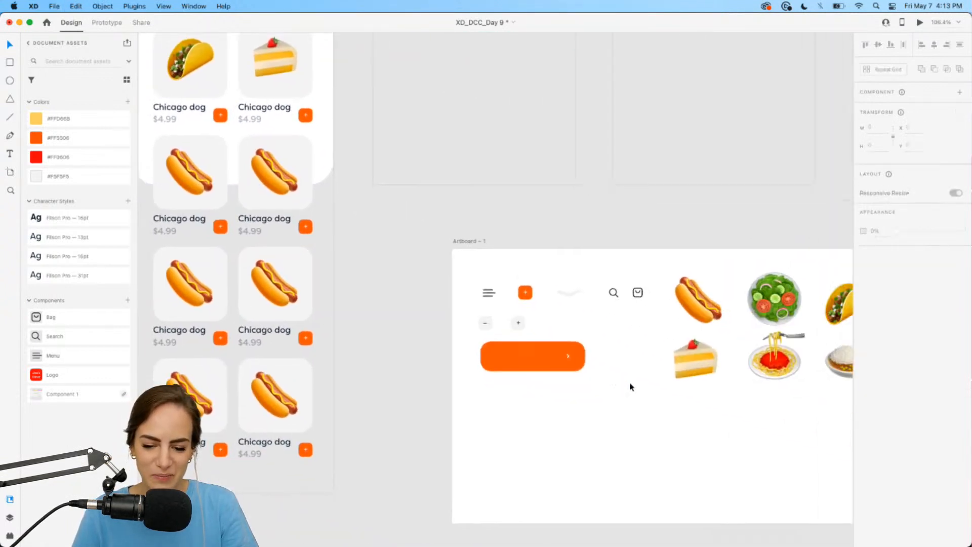
{"action": "left_click", "coordinate": [661, 348]}
{"action": "scroll", "coordinate": [661, 349], "scroll_direction": "left", "scroll_amount": 10}
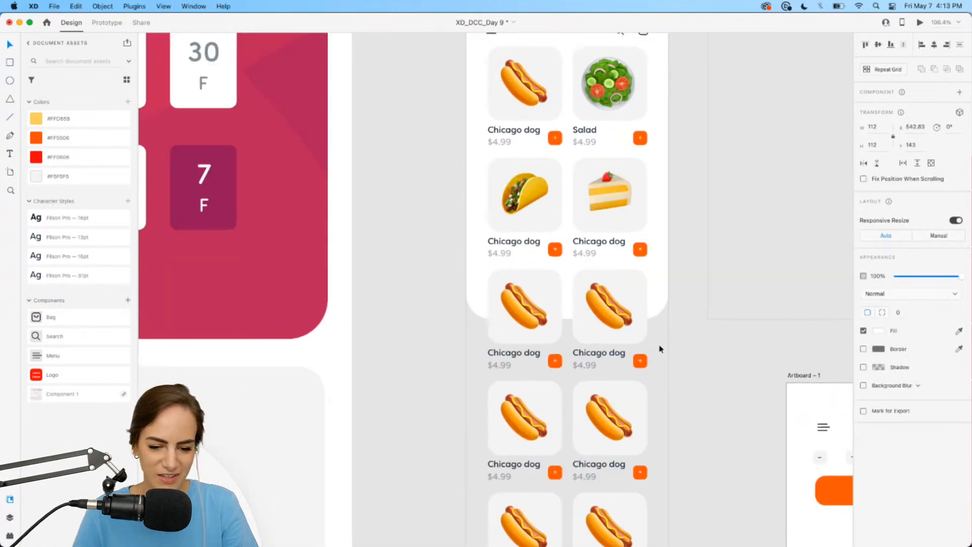
{"action": "scroll", "coordinate": [575, 349], "scroll_direction": "up", "scroll_amount": 5}
{"action": "left_click", "coordinate": [485, 320]}
{"action": "key", "text": "Delete"}
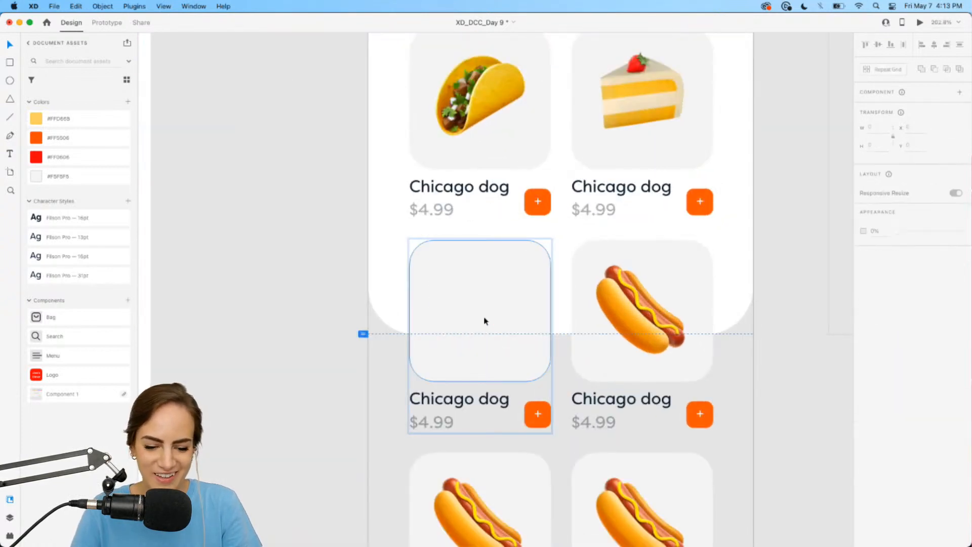
{"action": "key", "text": "cmd+v"}
{"action": "left_click_drag", "start_coordinate": [552, 312], "coordinate": [465, 310]}
{"action": "left_click", "coordinate": [311, 285]}
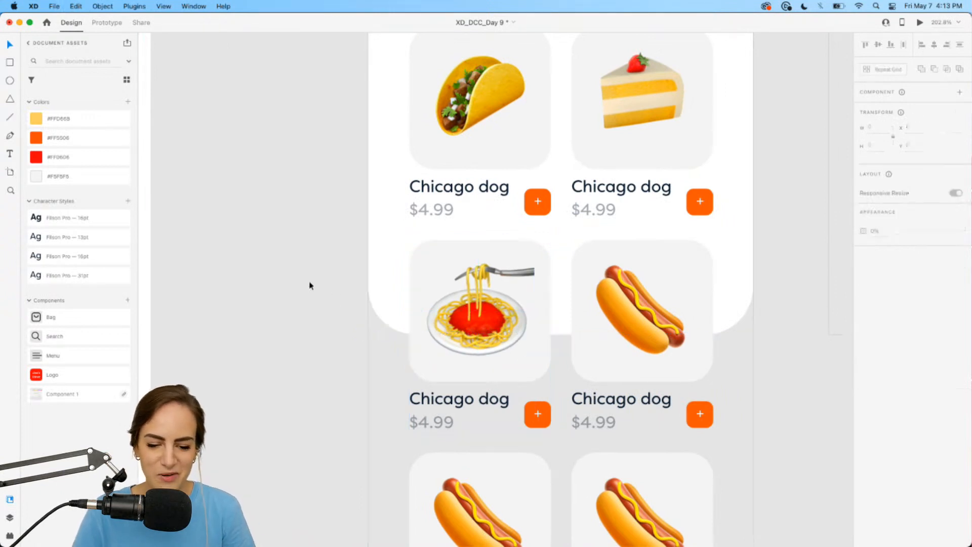
- Replace the hot dog in the third row's second card with the rice and curry bowl from Artboard – 1
{"action": "scroll", "coordinate": [310, 285], "scroll_direction": "down", "scroll_amount": 5}
{"action": "scroll", "coordinate": [311, 284], "scroll_direction": "down", "scroll_amount": 5}
{"action": "scroll", "coordinate": [310, 283], "scroll_direction": "right", "scroll_amount": 7}
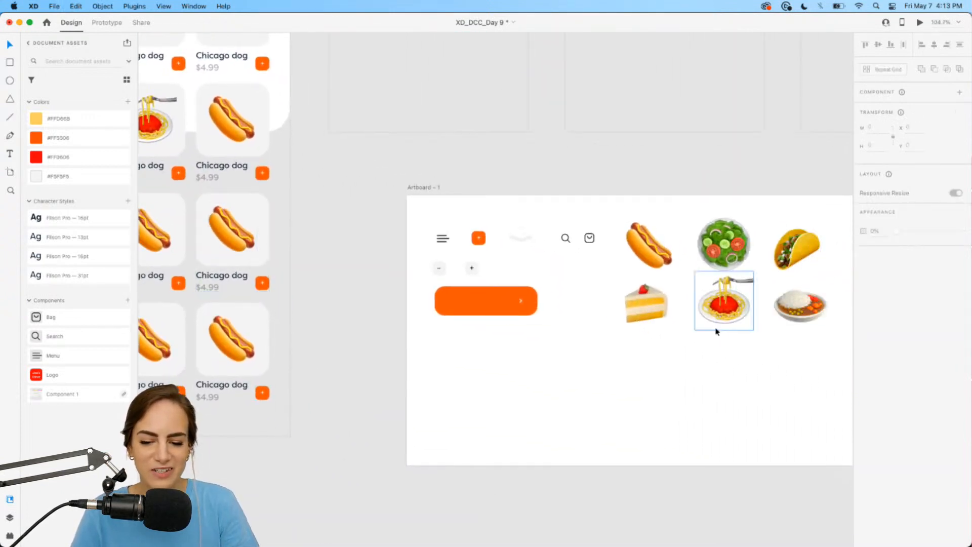
{"action": "left_click", "coordinate": [787, 315]}
{"action": "scroll", "coordinate": [452, 198], "scroll_direction": "up", "scroll_amount": 10}
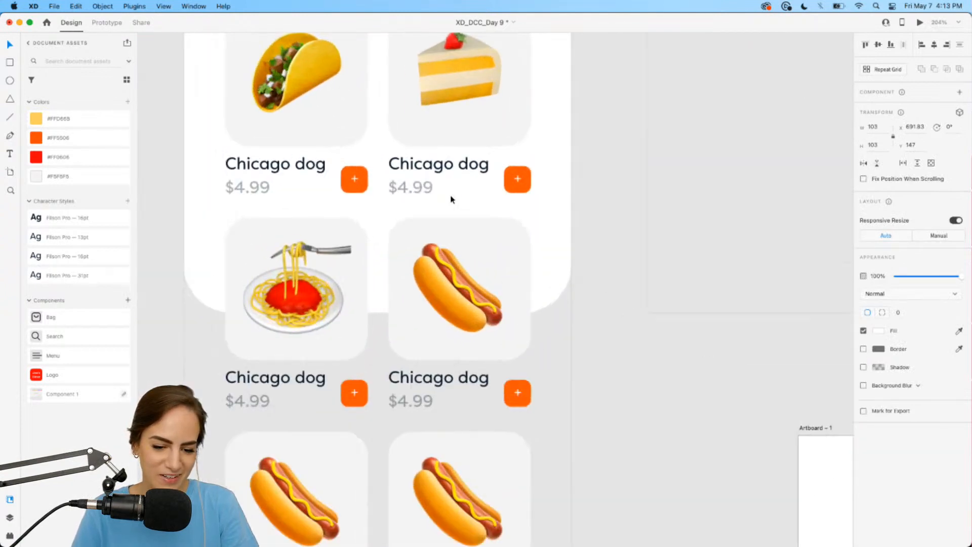
{"action": "scroll", "coordinate": [453, 198], "scroll_direction": "down", "scroll_amount": 3}
{"action": "scroll", "coordinate": [452, 198], "scroll_direction": "left", "scroll_amount": 3}
{"action": "mouse_move", "coordinate": [514, 257]}
{"action": "left_mouse_down"}
{"action": "mouse_move", "coordinate": [427, 308]}
{"action": "mouse_move", "coordinate": [524, 253]}
{"action": "left_mouse_up"}
{"action": "left_click", "coordinate": [699, 341]}
- Delete the two remaining rows of hot dog cards below the spaghetti and curry cards
{"action": "scroll", "coordinate": [698, 344], "scroll_direction": "down", "scroll_amount": 10}
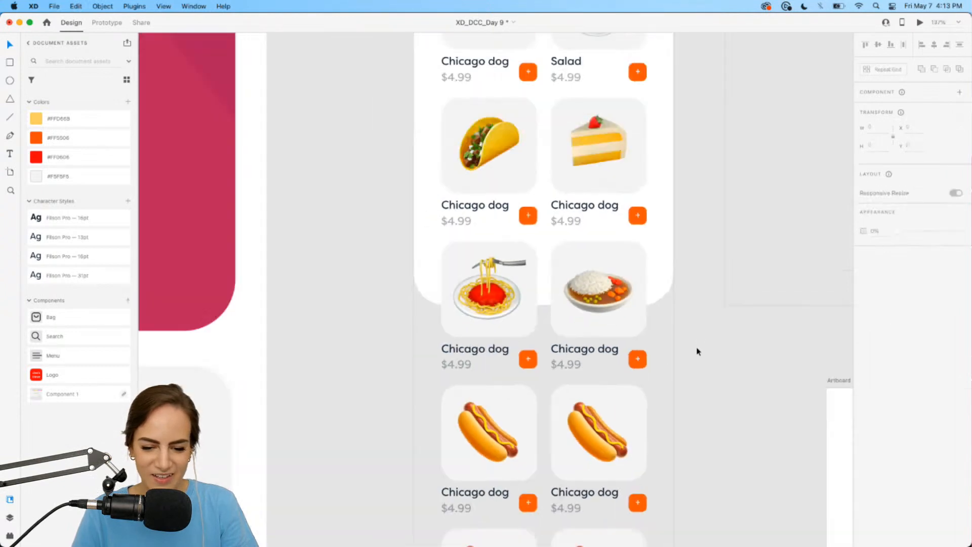
{"action": "scroll", "coordinate": [697, 351], "scroll_direction": "down", "scroll_amount": 2}
{"action": "scroll", "coordinate": [698, 350], "scroll_direction": "down", "scroll_amount": 5}
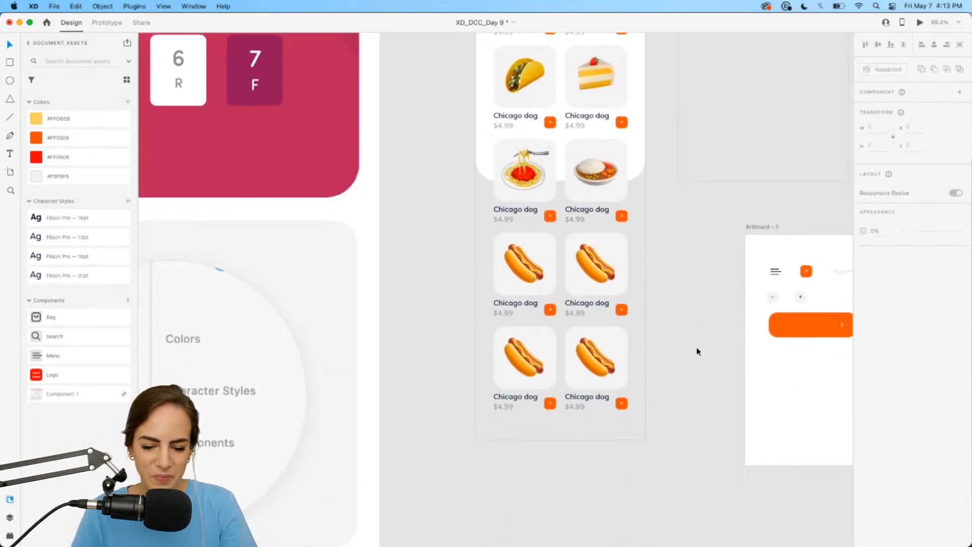
{"action": "left_click_drag", "start_coordinate": [659, 391], "coordinate": [491, 252]}
- Turn the six food cards, without the page background, into a Repeat Grid and extend it downward by two rows to a height of about 1021
{"action": "scroll", "coordinate": [491, 252], "scroll_direction": "up", "scroll_amount": 5}
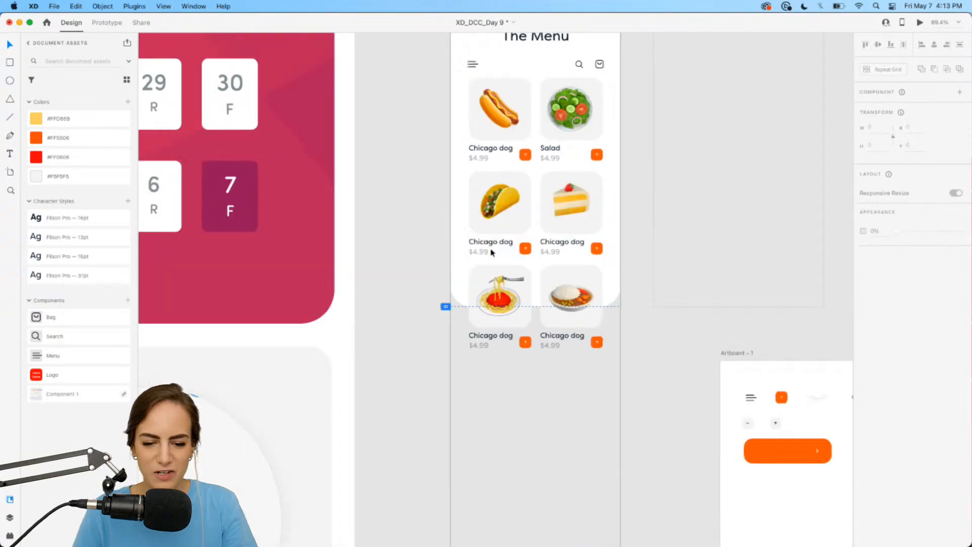
{"action": "left_click_drag", "start_coordinate": [623, 430], "coordinate": [482, 172]}
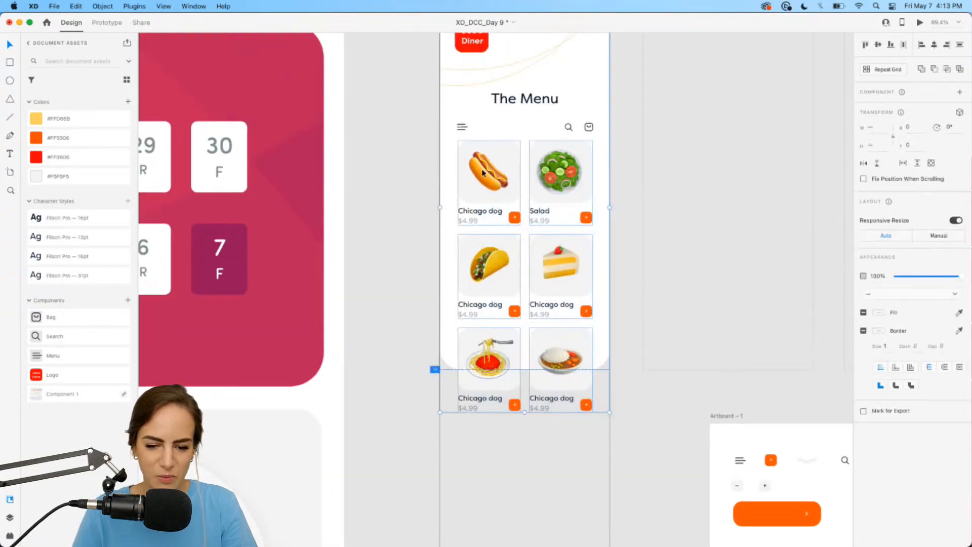
{"action": "left_click", "coordinate": [600, 222], "text": "shift"}
{"action": "scroll", "coordinate": [600, 222], "scroll_direction": "down", "scroll_amount": 3}
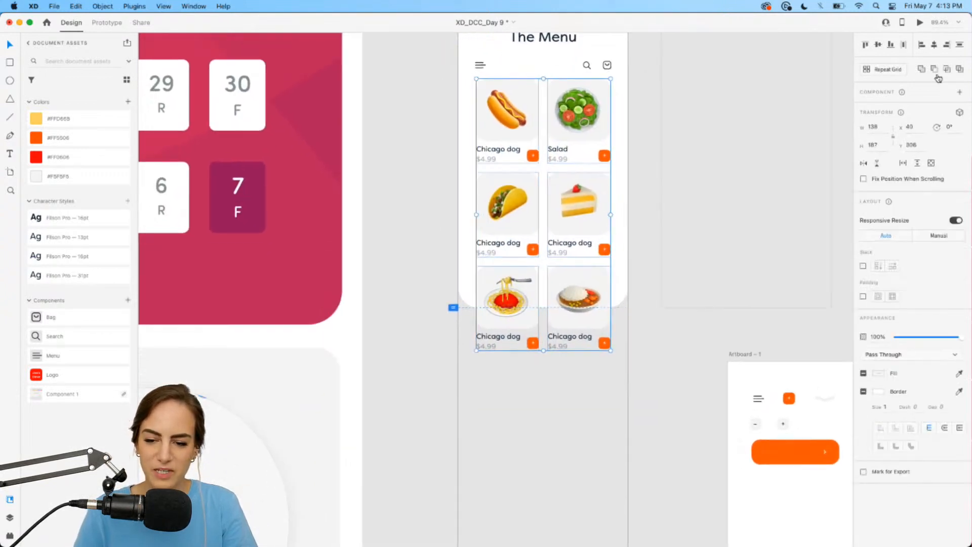
{"action": "left_click", "coordinate": [895, 73]}
{"action": "scroll", "coordinate": [582, 246], "scroll_direction": "down", "scroll_amount": 4}
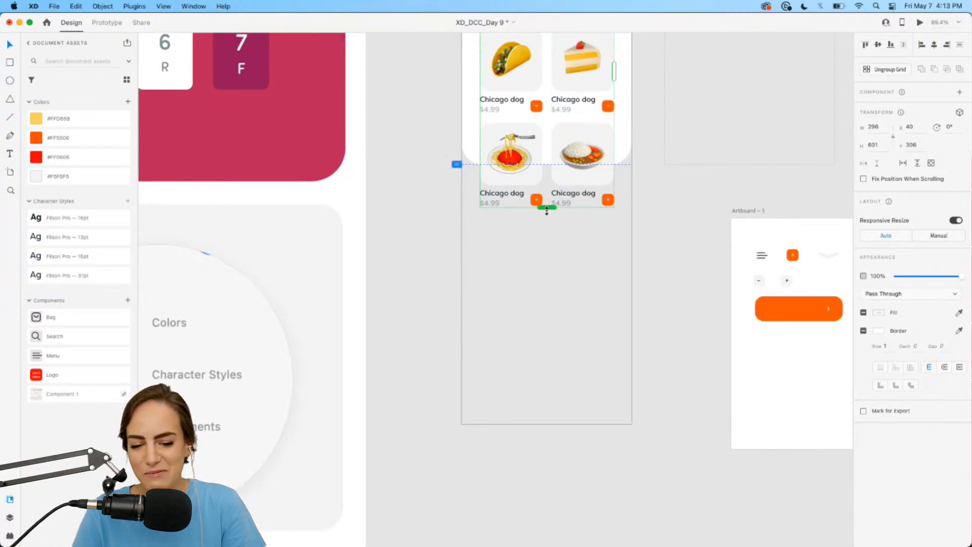
{"action": "left_click_drag", "start_coordinate": [547, 211], "coordinate": [553, 398]}
{"action": "scroll", "coordinate": [691, 213], "scroll_direction": "up", "scroll_amount": 4}
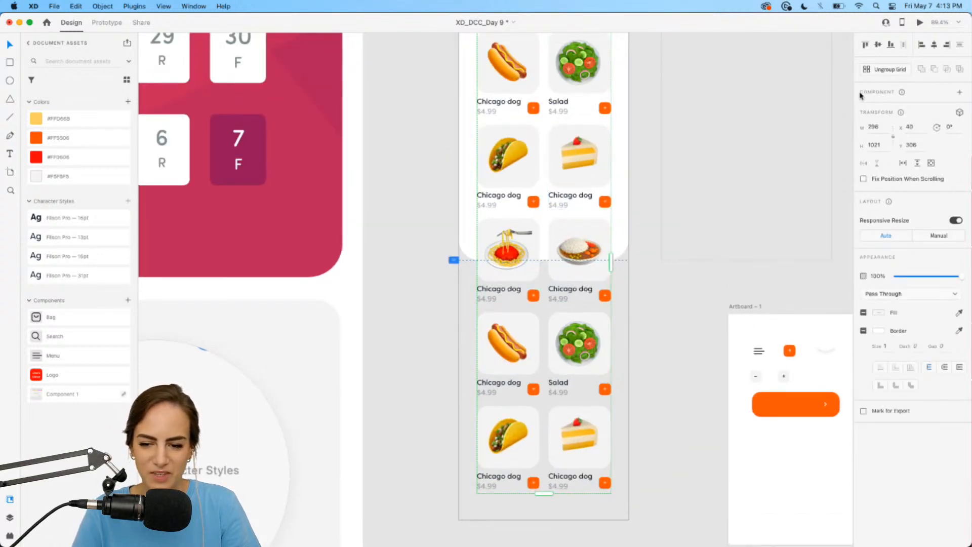
{"action": "scroll", "coordinate": [699, 312], "scroll_direction": "up", "scroll_amount": 4}
{"action": "left_click", "coordinate": [649, 260]}
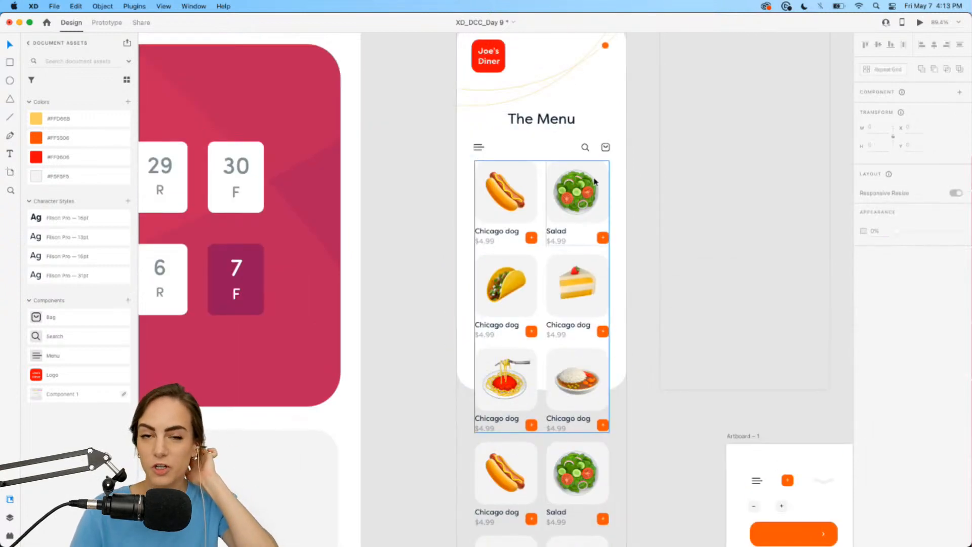
- Select the "The Menu" heading above the food cards on the menu artboard
{"action": "scroll", "coordinate": [607, 167], "scroll_direction": "up", "scroll_amount": 3}
{"action": "left_click", "coordinate": [604, 157]}
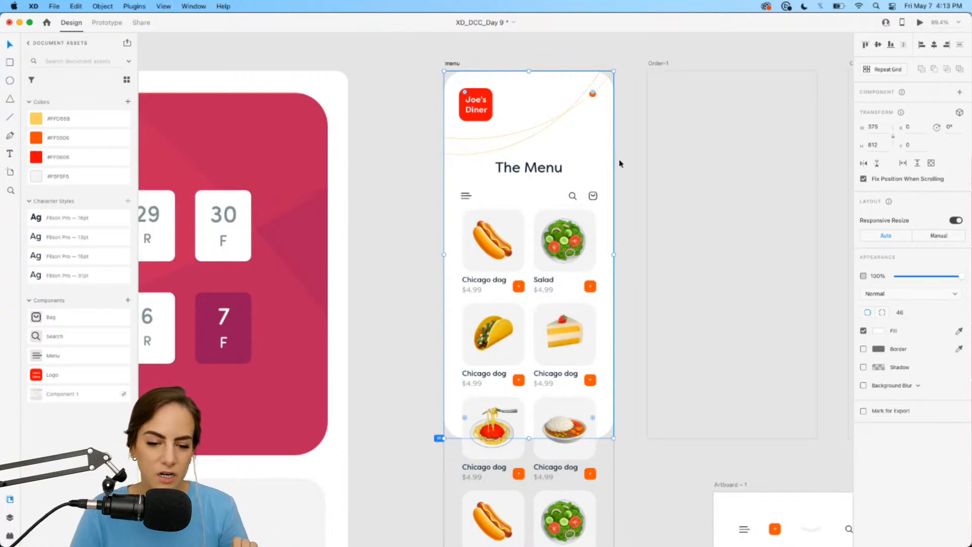
{"action": "left_click", "coordinate": [554, 169]}
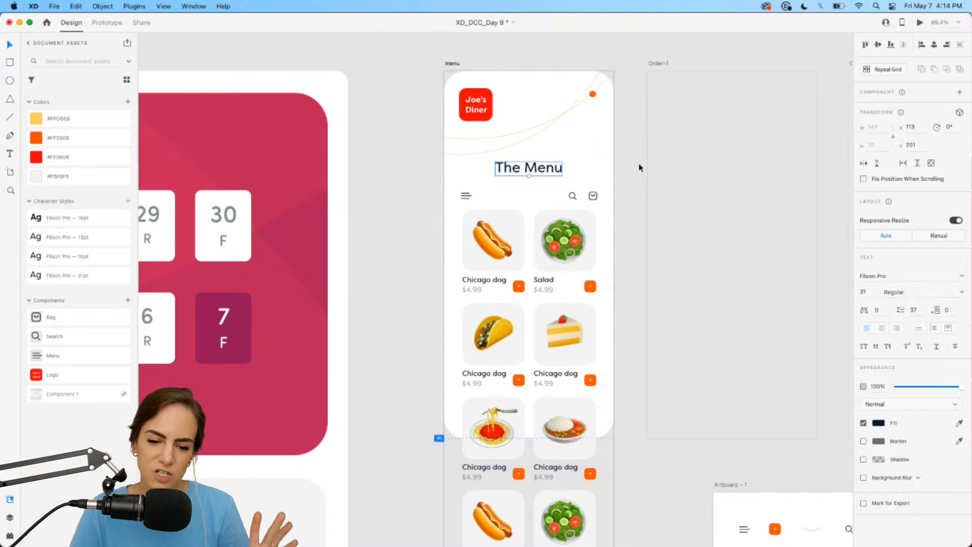
- Preview the menu screen, scroll through its food items and close the preview
{"action": "left_click", "coordinate": [481, 109]}
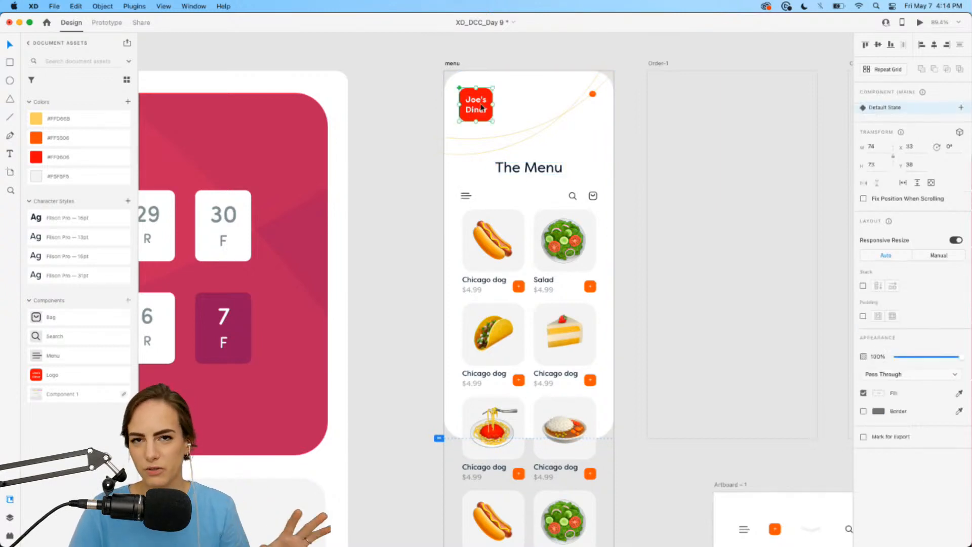
{"action": "left_click", "coordinate": [920, 24]}
{"action": "scroll", "coordinate": [667, 293], "scroll_direction": "down", "scroll_amount": 5}
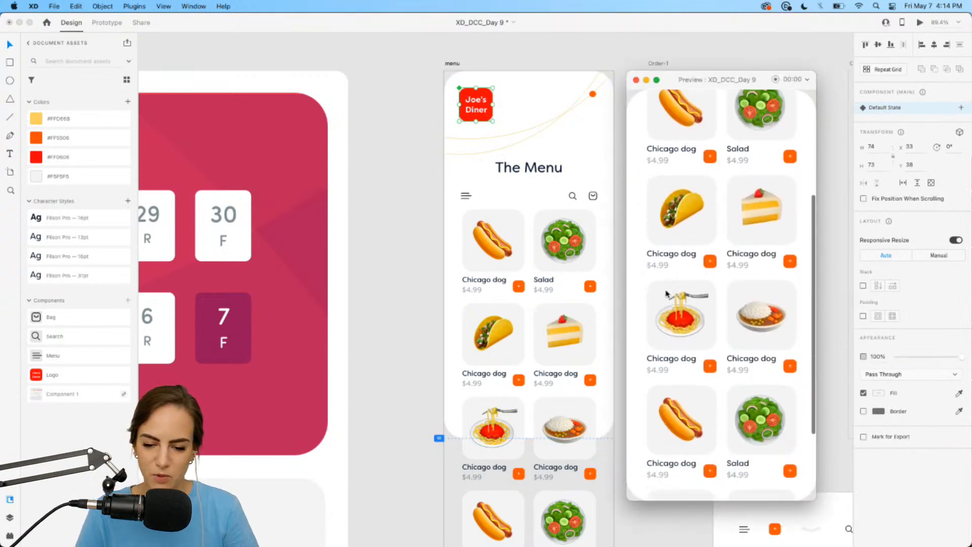
{"action": "scroll", "coordinate": [667, 294], "scroll_direction": "up", "scroll_amount": 5}
{"action": "scroll", "coordinate": [667, 293], "scroll_direction": "down", "scroll_amount": 5}
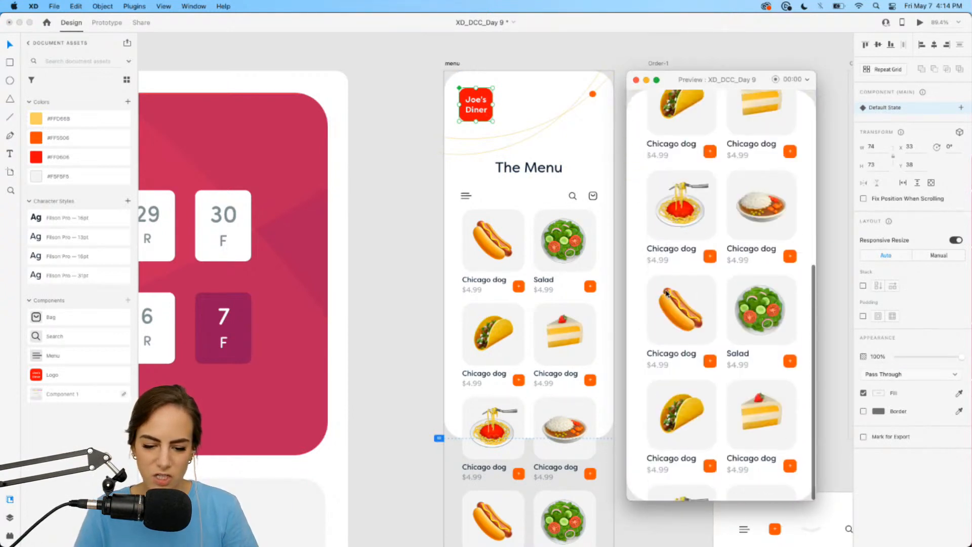
{"action": "left_click", "coordinate": [637, 79]}
- Ungroup the lower block of food items and delete the last row overhanging the menu artboard's lower edge
{"action": "scroll", "coordinate": [599, 456], "scroll_direction": "down", "scroll_amount": 10}
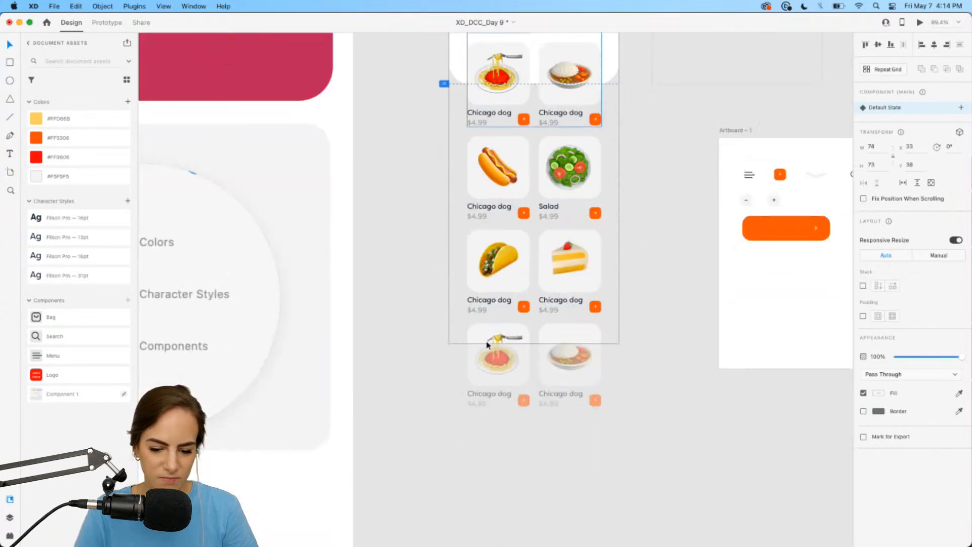
{"action": "left_click", "coordinate": [600, 494]}
{"action": "left_click", "coordinate": [608, 337]}
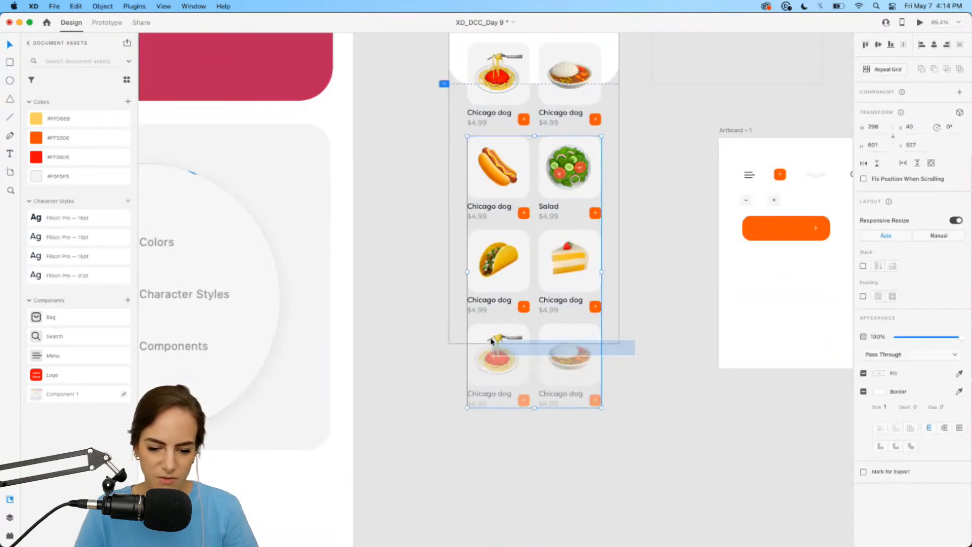
{"action": "double_click", "coordinate": [593, 332]}
{"action": "right_click", "coordinate": [562, 336]}
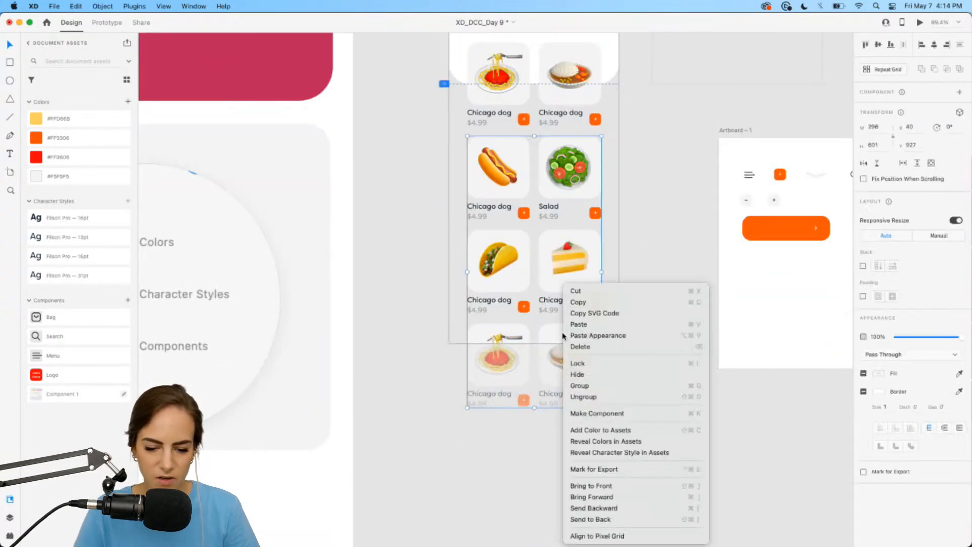
{"action": "left_click", "coordinate": [597, 399]}
{"action": "left_click", "coordinate": [486, 338]}
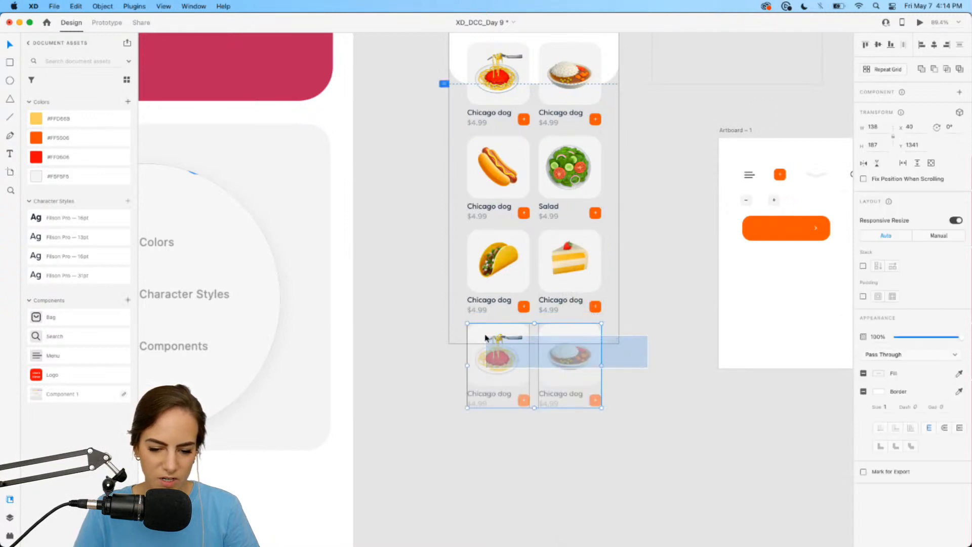
{"action": "scroll", "coordinate": [486, 338], "scroll_direction": "down", "scroll_amount": 3}
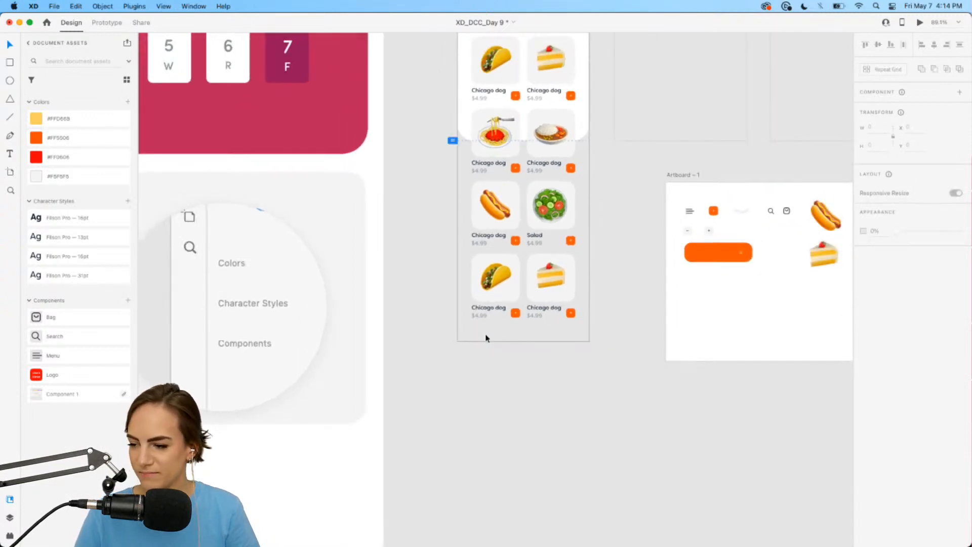
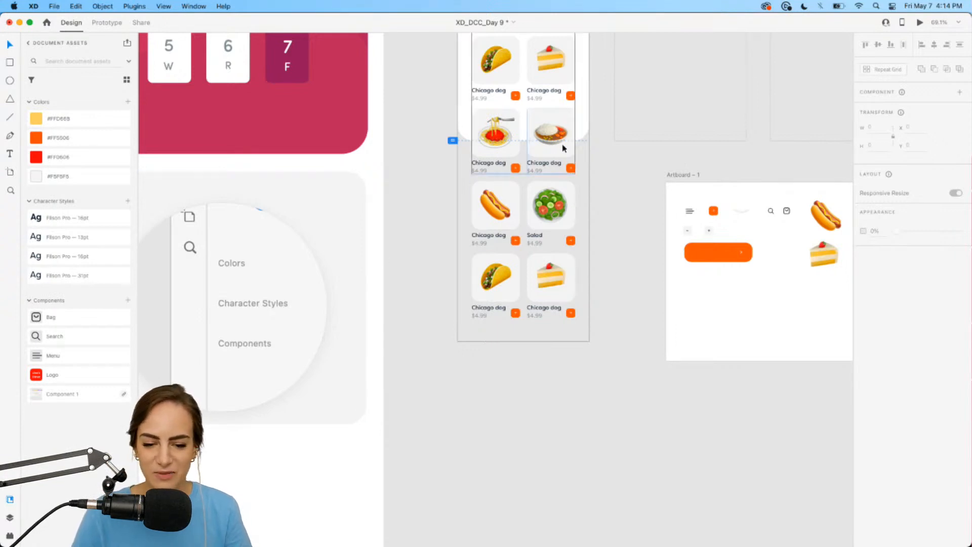
- Rename the first hot dog item on the menu to "Regular dog"
{"action": "scroll", "coordinate": [564, 147], "scroll_direction": "up", "scroll_amount": 3}
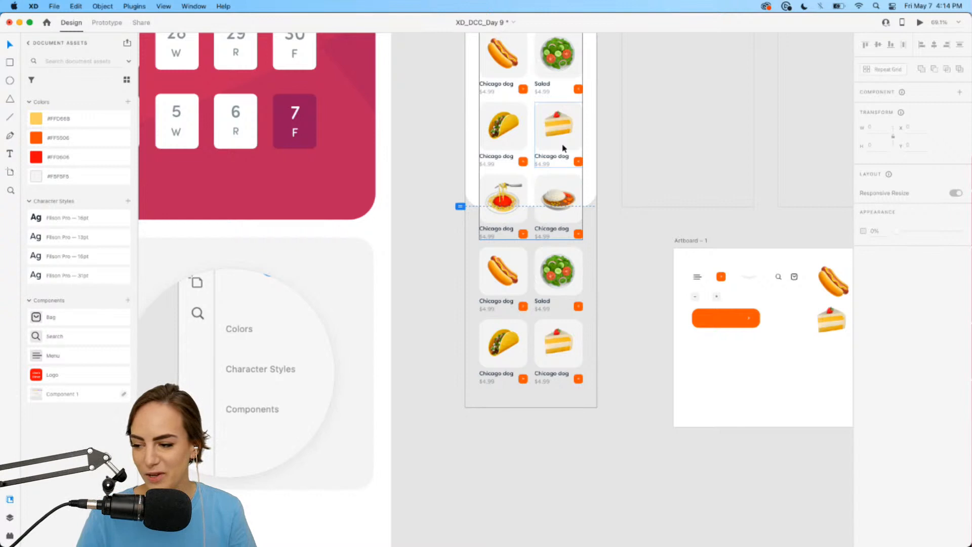
{"action": "scroll", "coordinate": [563, 146], "scroll_direction": "up", "scroll_amount": 2}
{"action": "scroll", "coordinate": [532, 264], "scroll_direction": "up", "scroll_amount": 5}
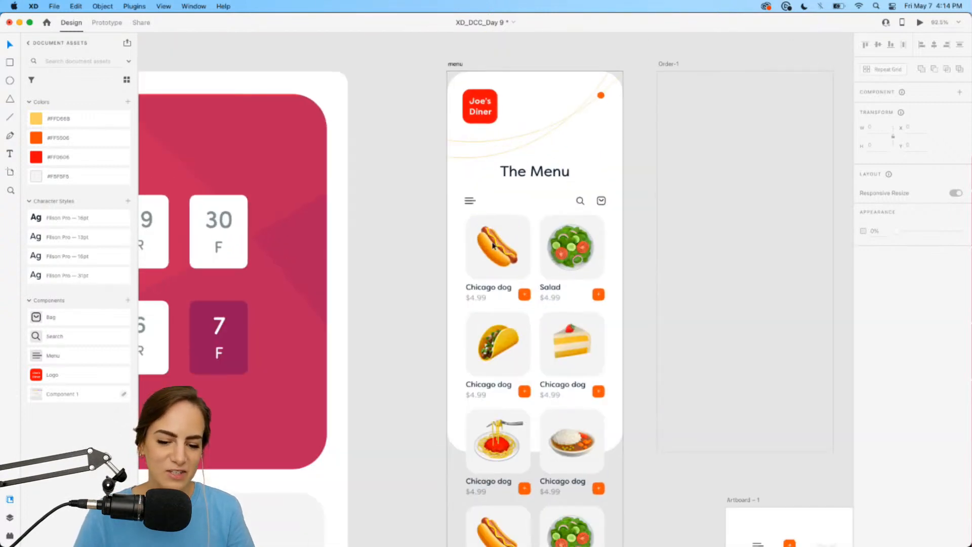
{"action": "left_click", "coordinate": [354, 271]}
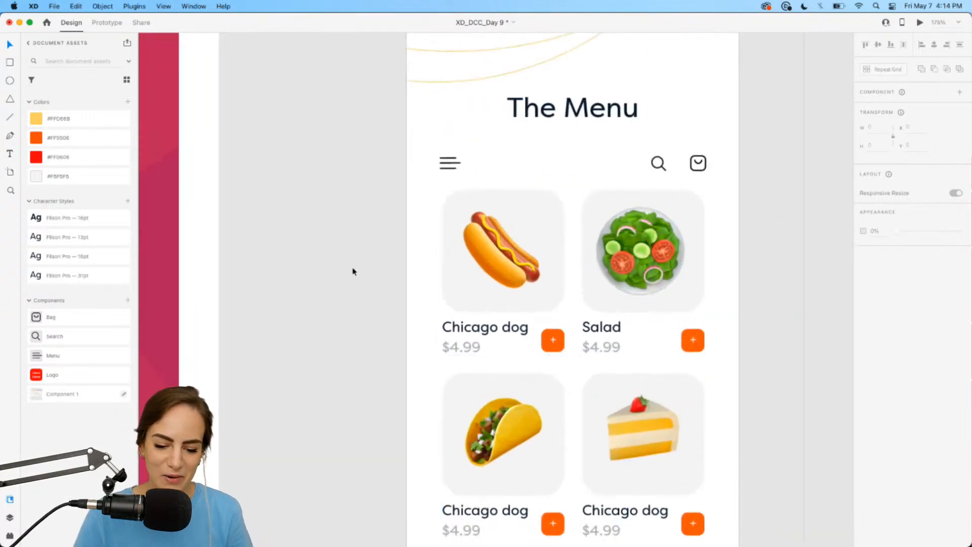
{"action": "scroll", "coordinate": [354, 272], "scroll_direction": "down", "scroll_amount": 3}
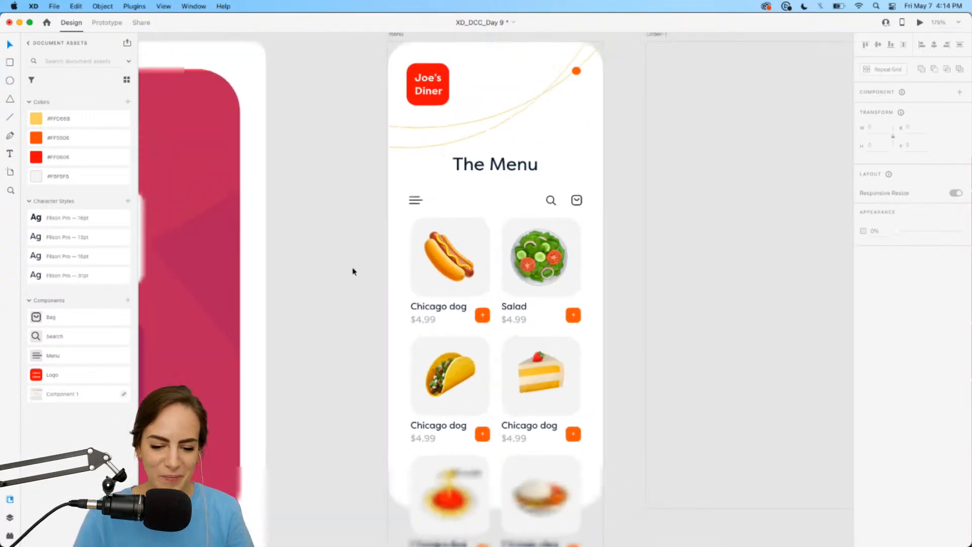
{"action": "double_click", "coordinate": [443, 310]}
{"action": "double_click", "coordinate": [439, 309]}
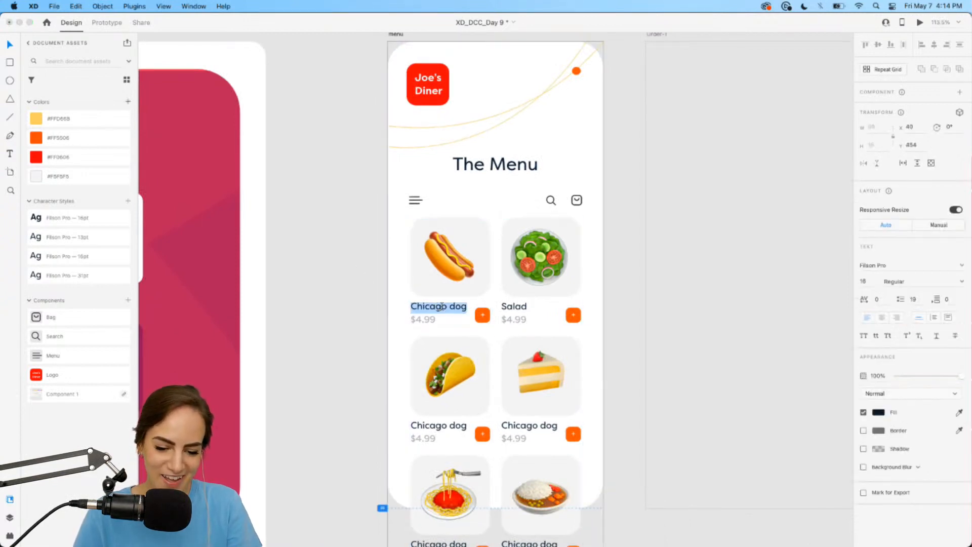
{"action": "left_click", "coordinate": [440, 308]}
{"action": "double_click", "coordinate": [445, 307]}
{"action": "type", "text": "Regular"}
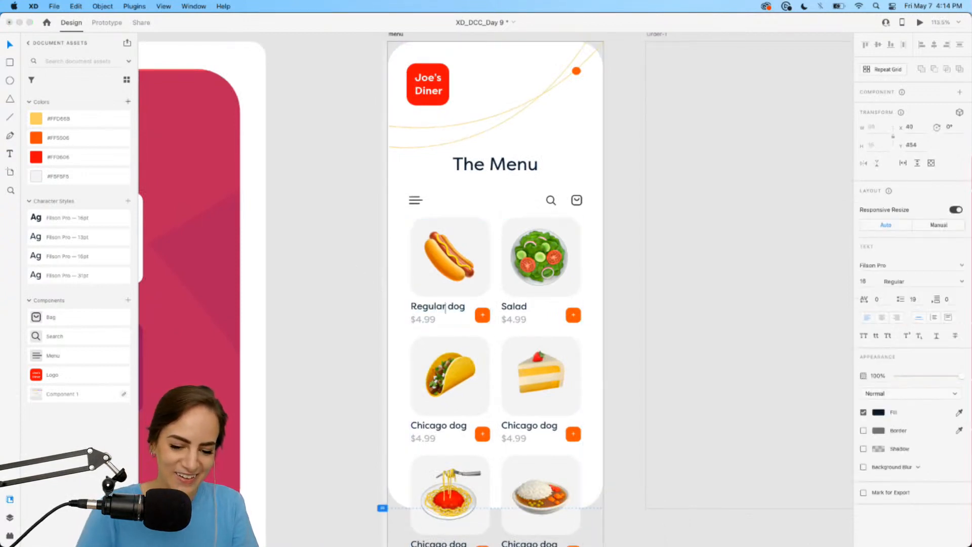
{"action": "key", "text": "Escape"}
{"action": "scroll", "coordinate": [315, 282], "scroll_direction": "down", "scroll_amount": 3}
{"action": "key", "text": "Escape"}
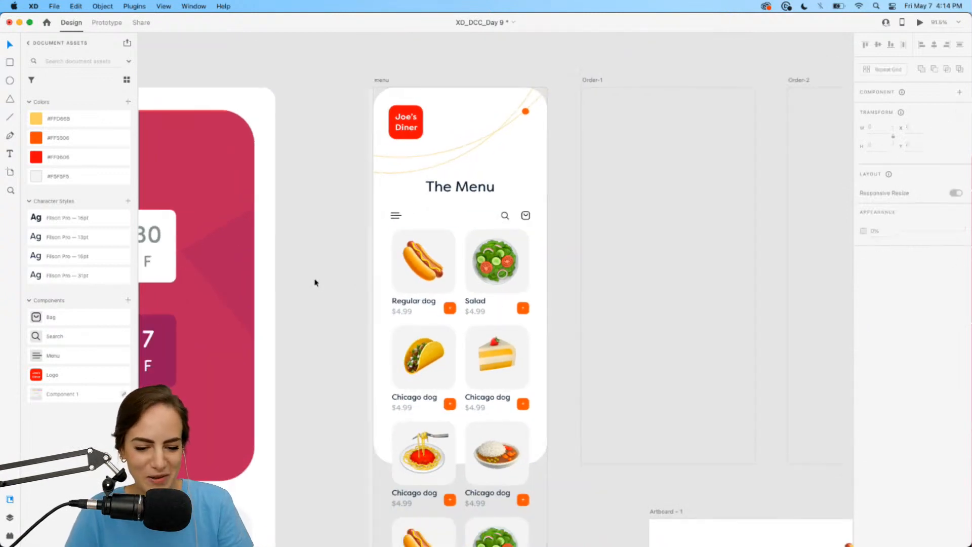
- Copy the contents of the menu artboard into the Order-1 artboard and group the pasted copy
{"action": "scroll", "coordinate": [315, 282], "scroll_direction": "down", "scroll_amount": 4}
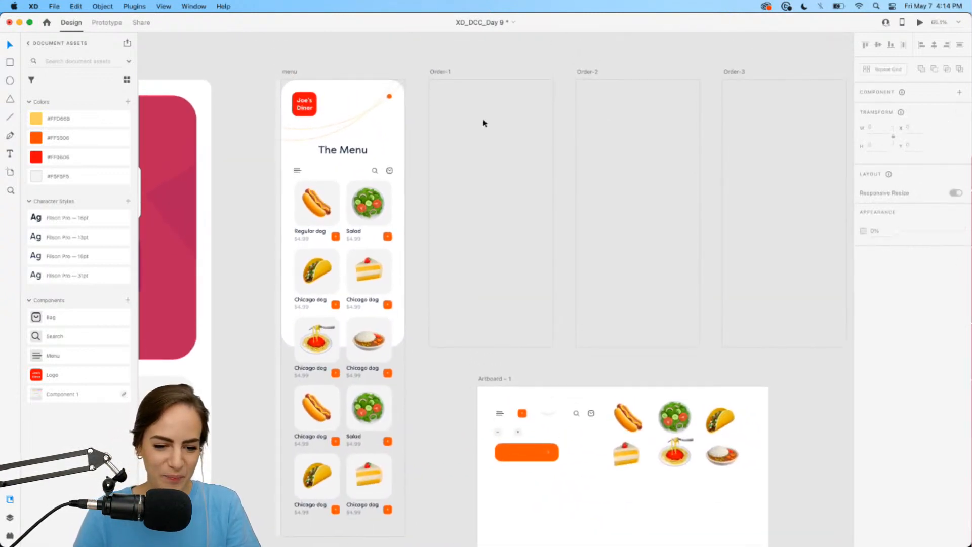
{"action": "scroll", "coordinate": [484, 123], "scroll_direction": "up", "scroll_amount": 3}
{"action": "scroll", "coordinate": [484, 121], "scroll_direction": "left", "scroll_amount": 3}
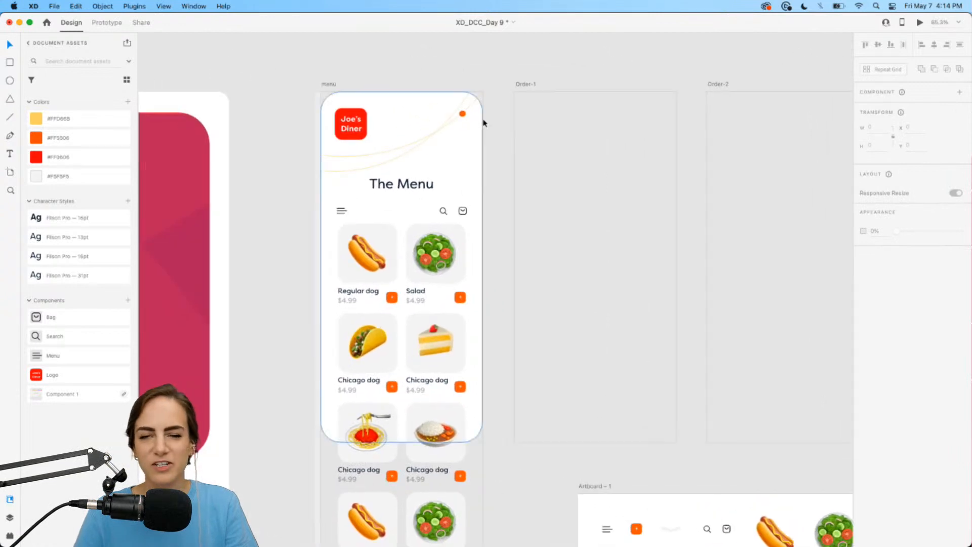
{"action": "left_click", "coordinate": [470, 314]}
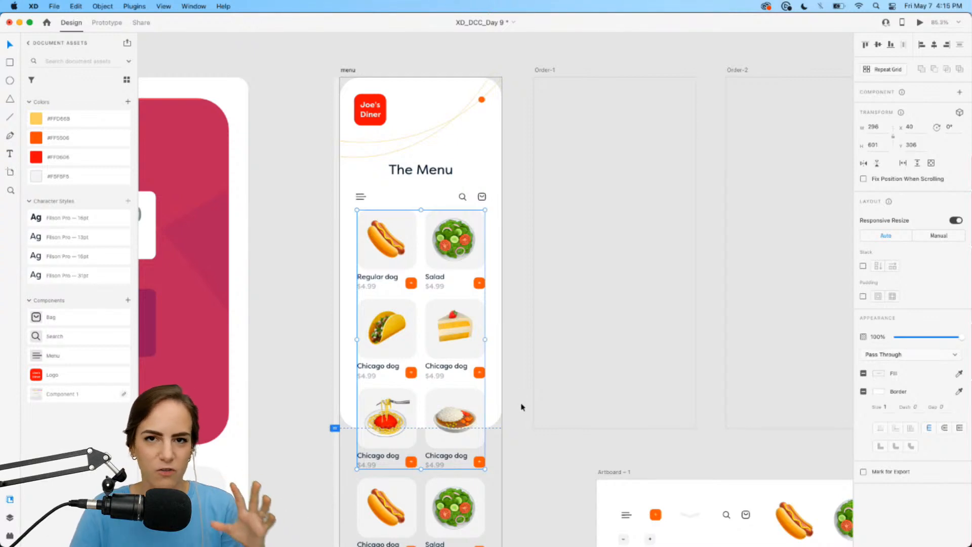
{"action": "left_click", "coordinate": [521, 427]}
{"action": "scroll", "coordinate": [521, 427], "scroll_direction": "down", "scroll_amount": 1}
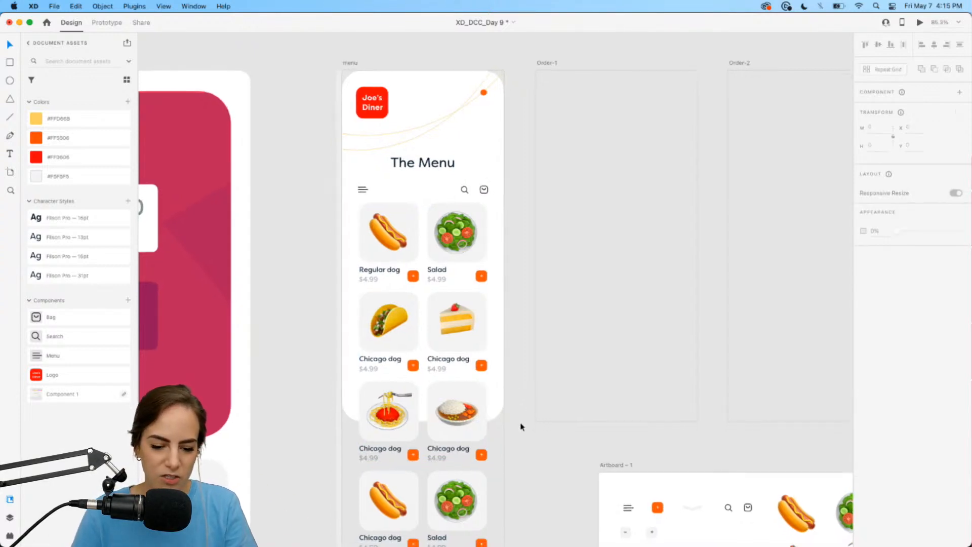
{"action": "key", "text": "super+a"}
{"action": "key", "text": "super+c"}
{"action": "scroll", "coordinate": [516, 139], "scroll_direction": "right", "scroll_amount": 3}
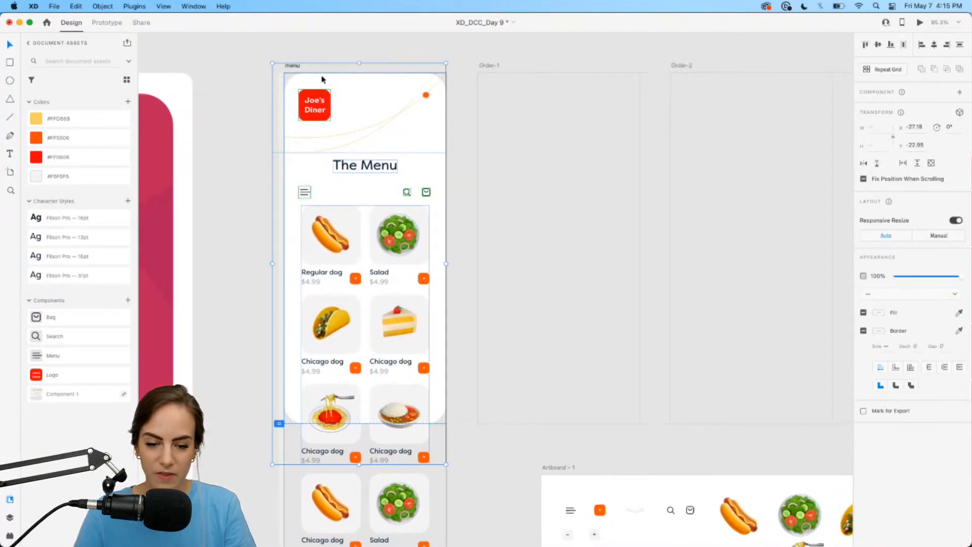
{"action": "scroll", "coordinate": [516, 142], "scroll_direction": "right", "scroll_amount": 2}
{"action": "left_click", "coordinate": [517, 142]}
{"action": "key", "text": "super+v"}
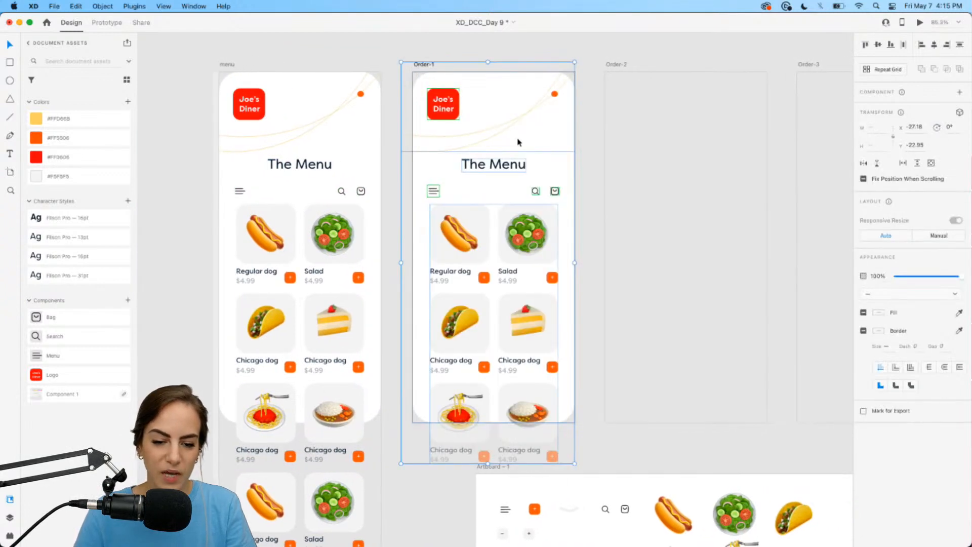
{"action": "key", "text": "super+g"}
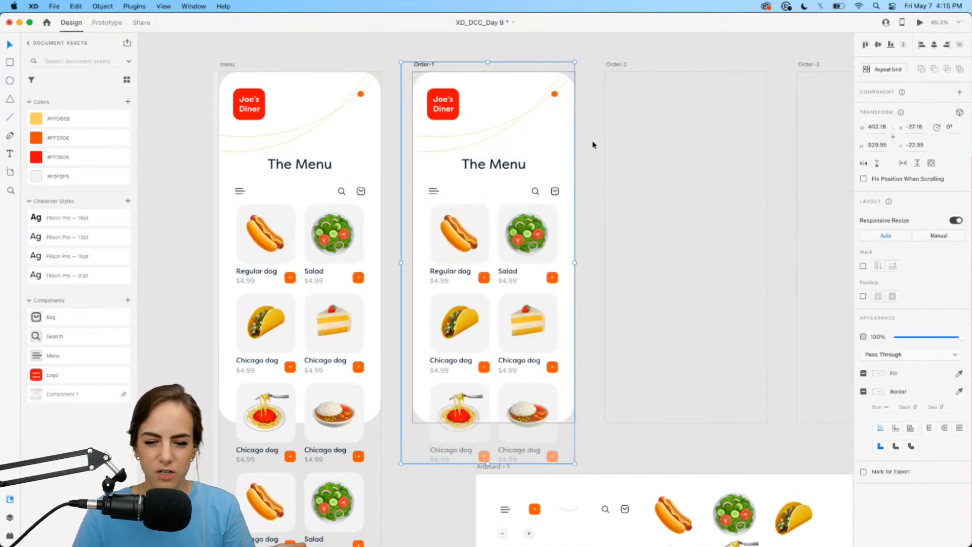
- Place a copy of the white rounded background over the Order-1 content and fill it with the saved orange at 32% opacity
{"action": "mouse_move", "coordinate": [549, 165]}
{"action": "left_mouse_down"}
{"action": "mouse_move", "coordinate": [557, 178]}
{"action": "mouse_move", "coordinate": [544, 174]}
{"action": "mouse_move", "coordinate": [550, 165]}
{"action": "left_mouse_up"}
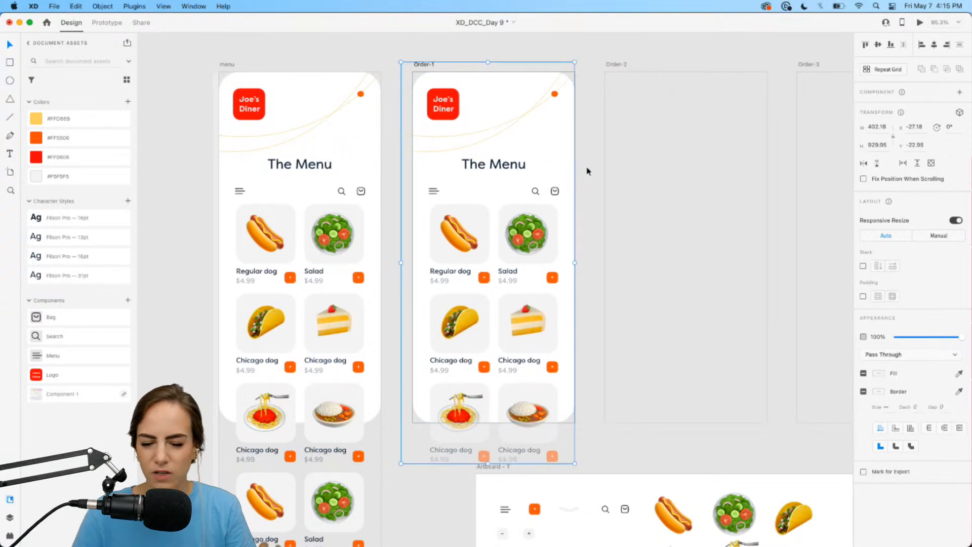
{"action": "left_click", "coordinate": [589, 167]}
{"action": "left_click", "coordinate": [521, 163]}
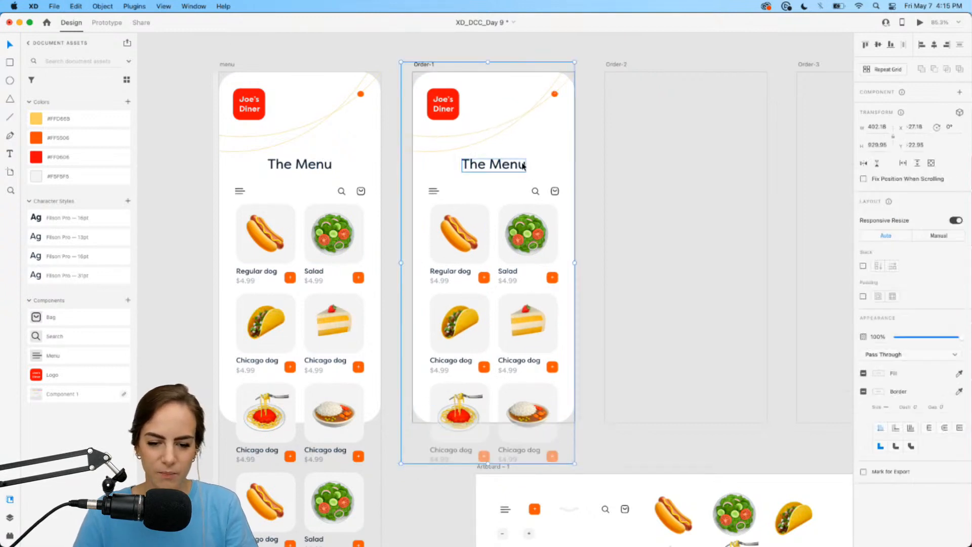
{"action": "key", "text": "super+shift+]"}
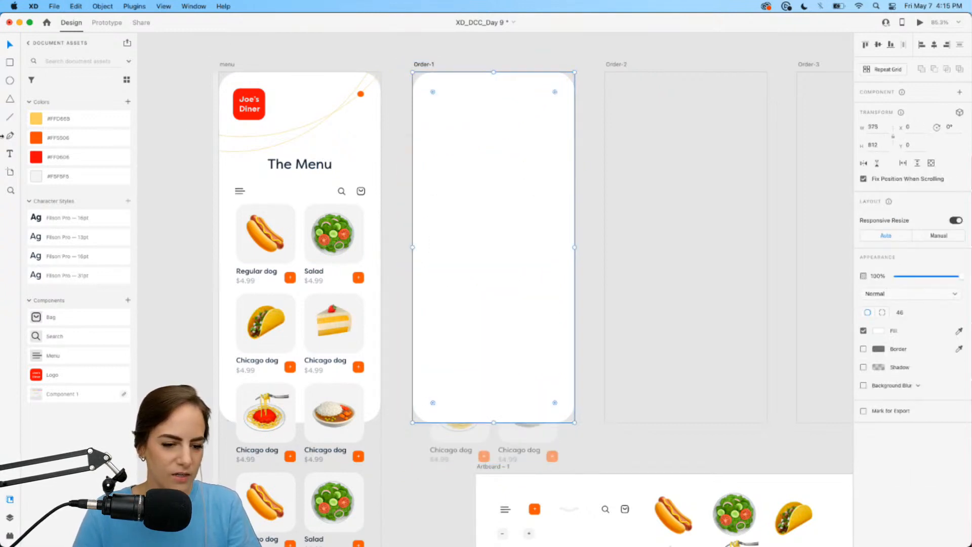
{"action": "left_click", "coordinate": [68, 139]}
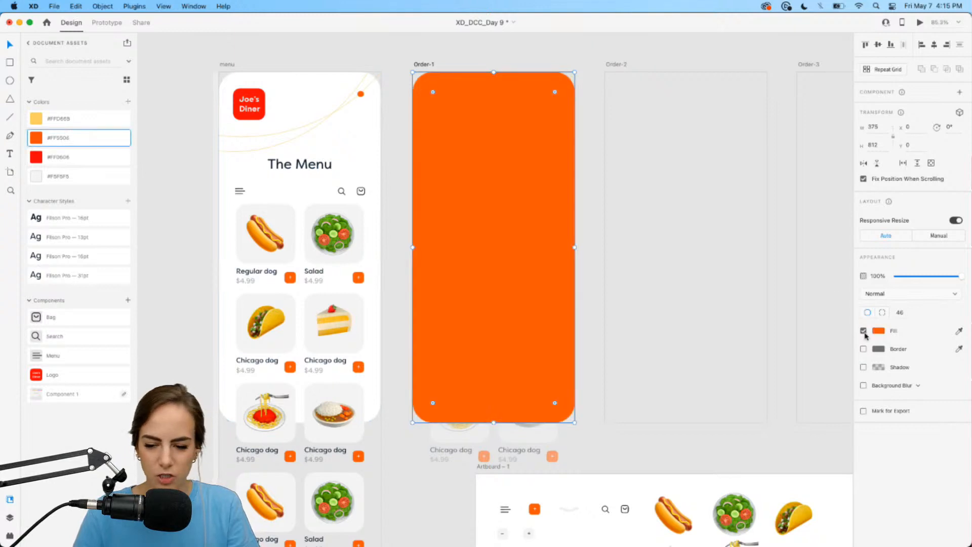
{"action": "mouse_move", "coordinate": [923, 274]}
{"action": "left_mouse_down"}
{"action": "mouse_move", "coordinate": [910, 277]}
{"action": "mouse_move", "coordinate": [919, 276]}
{"action": "left_mouse_up"}
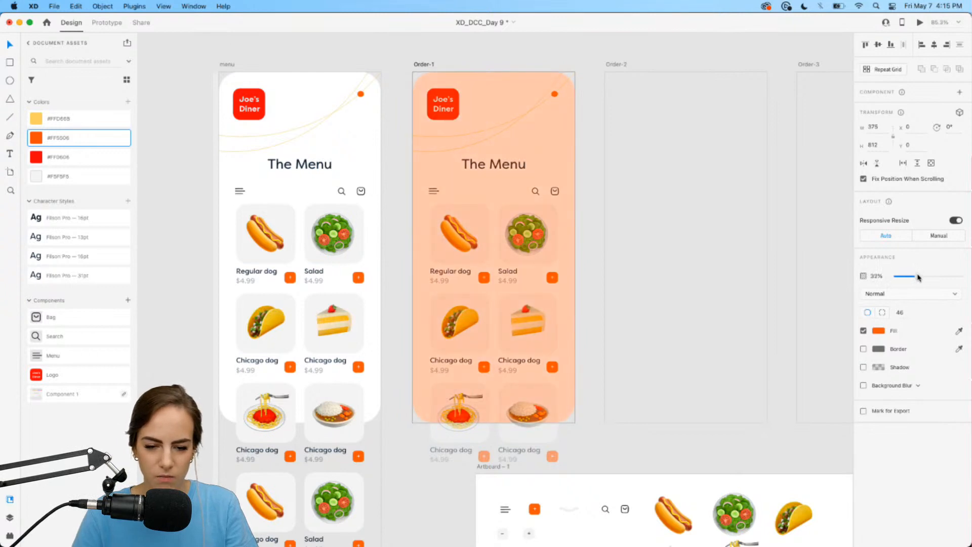
- Add another white rounded background above the orange overlay and shorten it from its upper edge to a height of 481 at Y 371
{"action": "key", "text": "super+z"}
{"action": "key", "text": "super+z"}
{"action": "key", "text": "super+z"}
{"action": "key", "text": "super+z"}
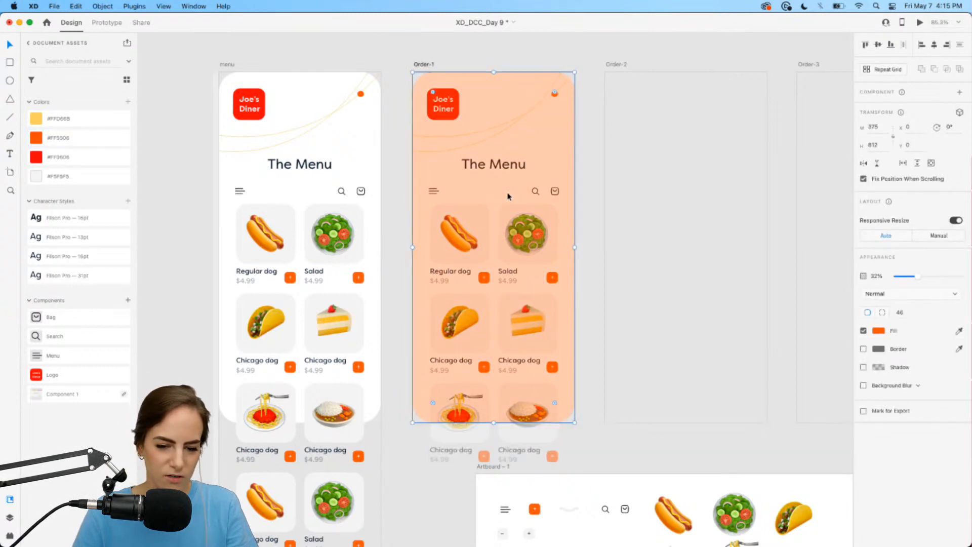
{"action": "left_click_drag", "start_coordinate": [495, 71], "coordinate": [491, 230]}
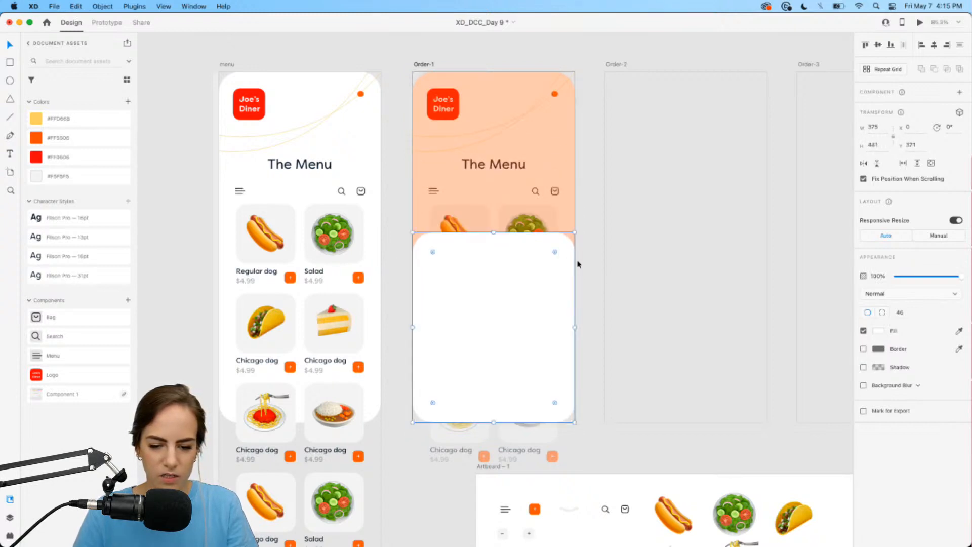
{"action": "left_click", "coordinate": [594, 276]}
- Copy the "The Menu" heading into Order-1 and position it centred near the upper edge of the white panel, at Y 427
{"action": "scroll", "coordinate": [582, 243], "scroll_direction": "left", "scroll_amount": 3}
{"action": "scroll", "coordinate": [582, 243], "scroll_direction": "down", "scroll_amount": 2}
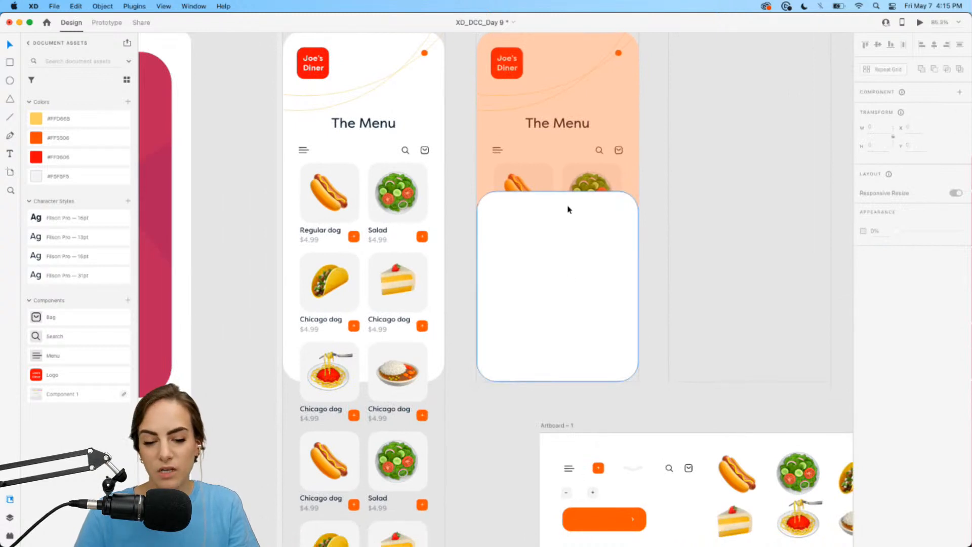
{"action": "left_click", "coordinate": [363, 123]}
{"action": "key", "text": "super+c"}
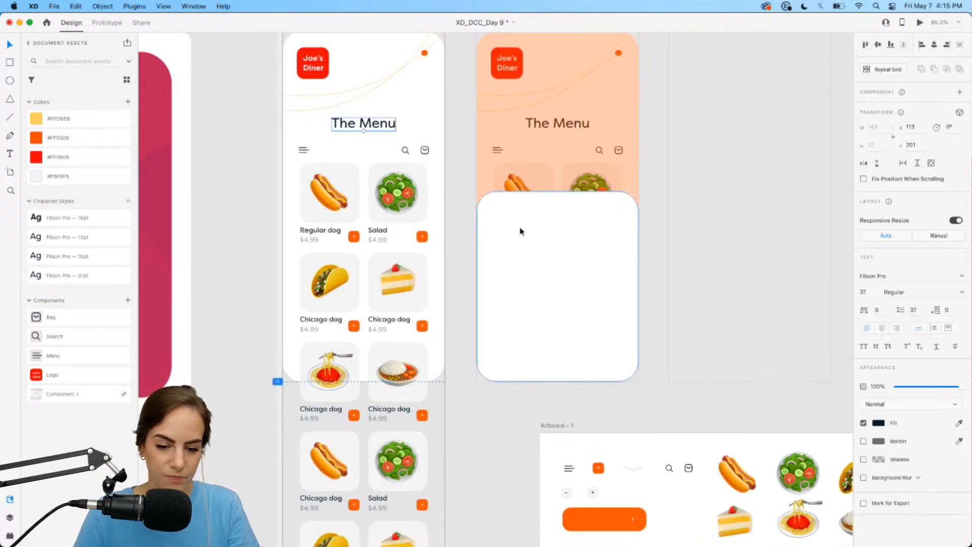
{"action": "key", "text": "super+v"}
{"action": "left_click_drag", "start_coordinate": [582, 124], "coordinate": [580, 222]}
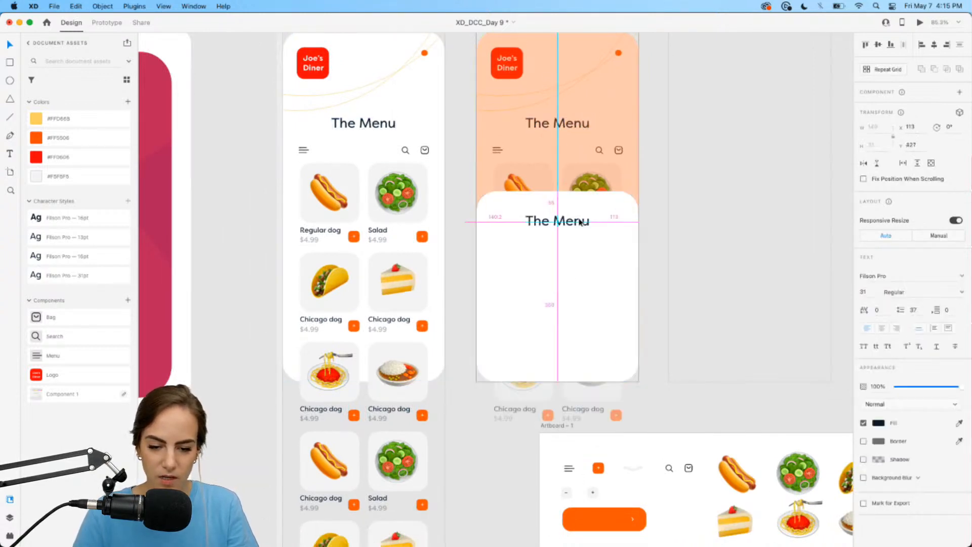
- Change the white panel's heading to "Your Order" and re-centre it horizontally at X 108
{"action": "double_click", "coordinate": [581, 222]}
{"action": "type", "text": "Your "}
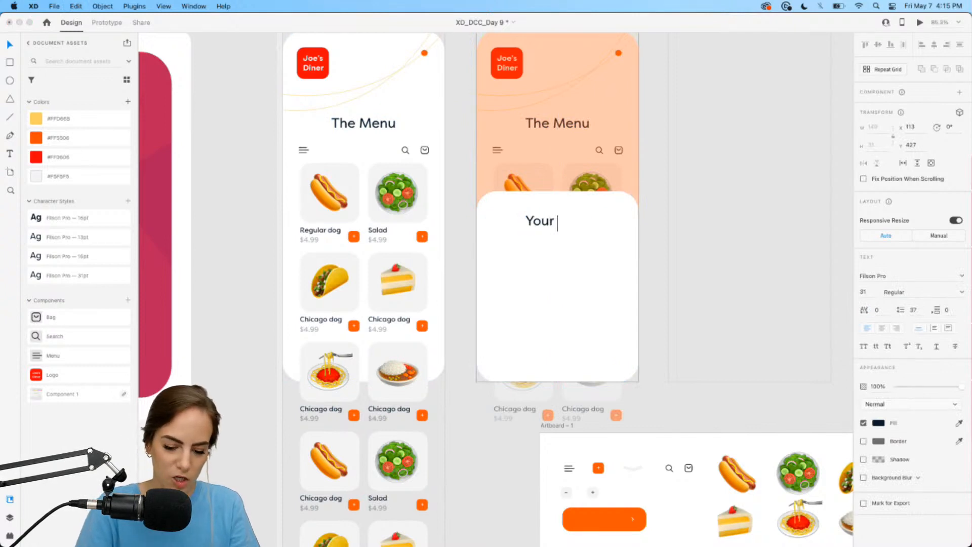
{"action": "type", "text": "Order"}
{"action": "key", "text": "Escape"}
{"action": "left_click_drag", "start_coordinate": [585, 222], "coordinate": [586, 222]}
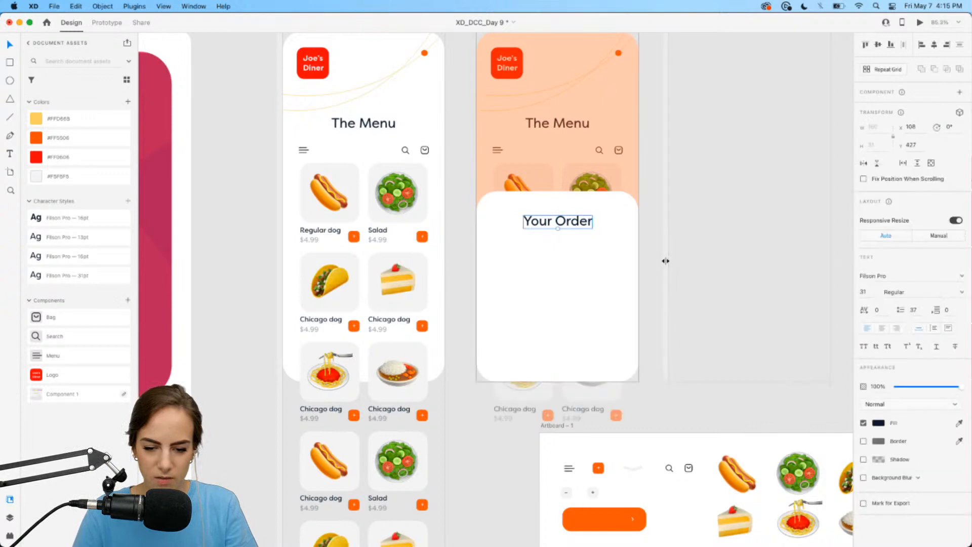
{"action": "scroll", "coordinate": [588, 271], "scroll_direction": "up", "scroll_amount": 2}
{"action": "scroll", "coordinate": [588, 271], "scroll_direction": "up", "scroll_amount": 2}
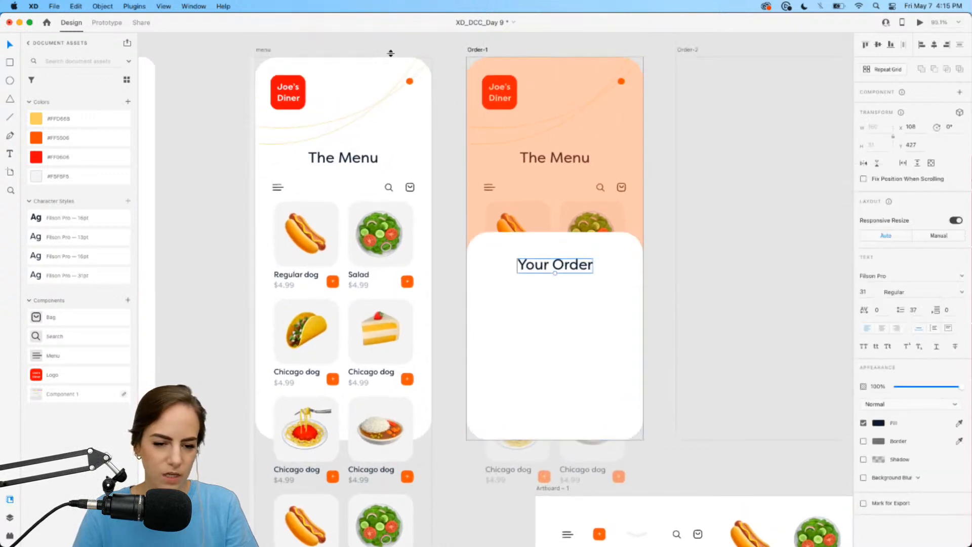
{"action": "left_click", "coordinate": [410, 84]}
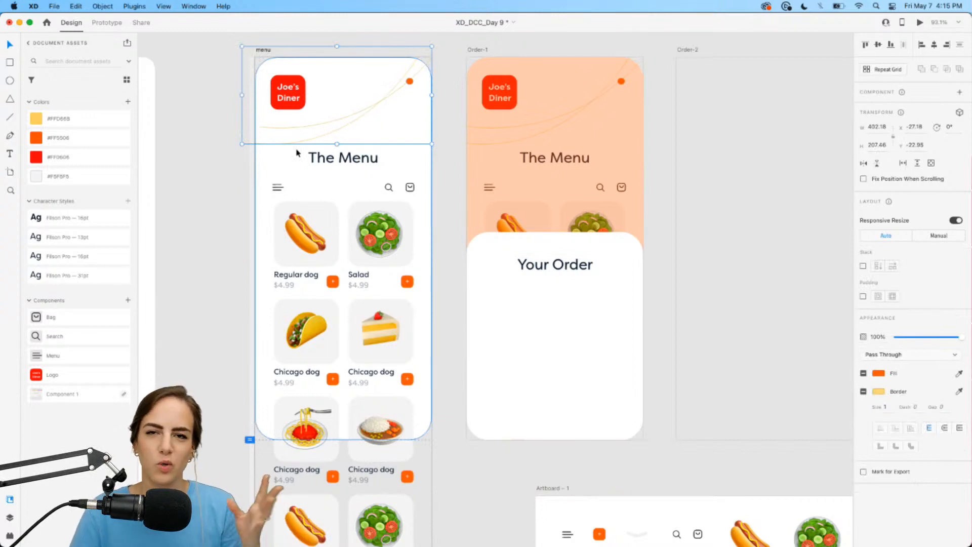
{"action": "left_click", "coordinate": [666, 254]}
- Copy the grey handle shape from Artboard – 1 into Order-1 and place it centred above the "Your Order" heading at Y 394.06
{"action": "scroll", "coordinate": [665, 255], "scroll_direction": "down", "scroll_amount": 5}
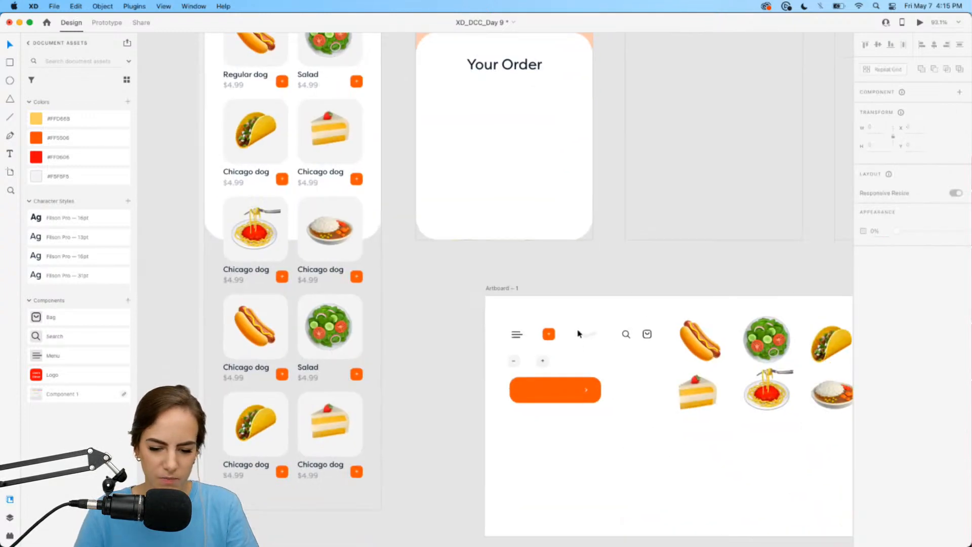
{"action": "left_click", "coordinate": [500, 74]}
{"action": "scroll", "coordinate": [499, 74], "scroll_direction": "up", "scroll_amount": 5}
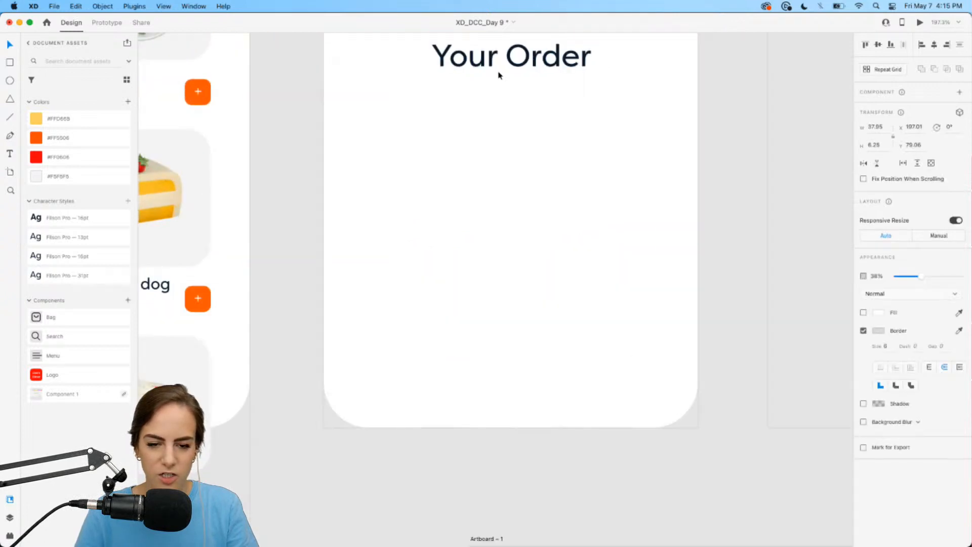
{"action": "scroll", "coordinate": [510, 131], "scroll_direction": "up", "scroll_amount": 2}
{"action": "left_click", "coordinate": [525, 107]}
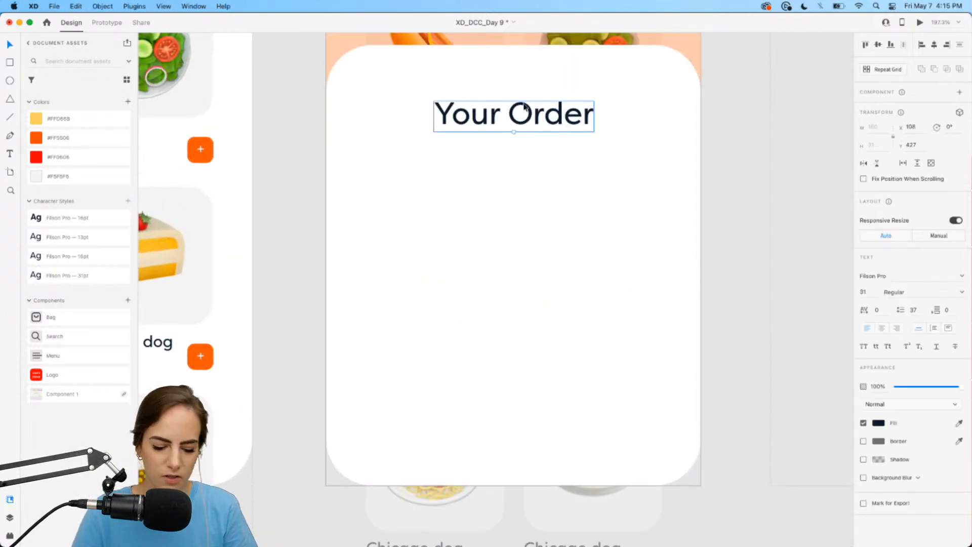
{"action": "left_click", "coordinate": [514, 260]}
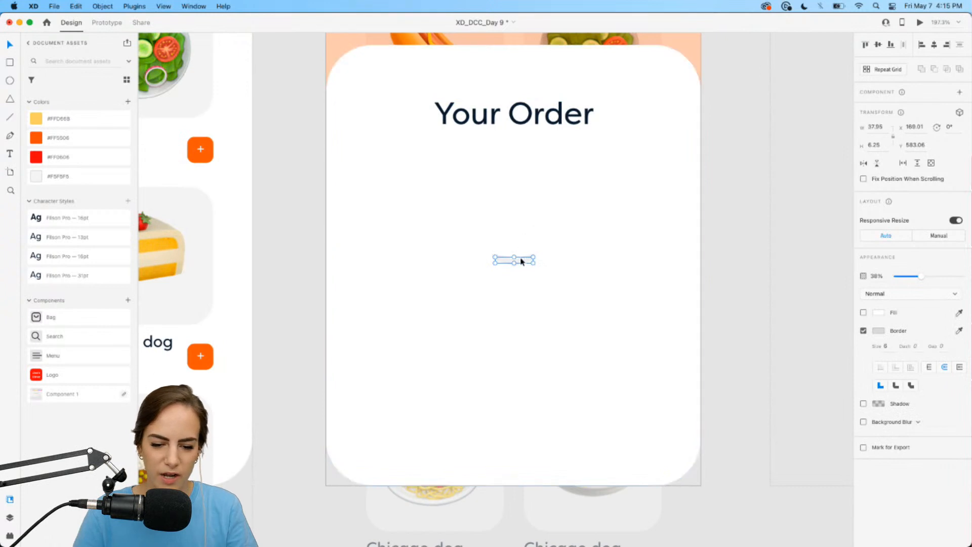
{"action": "left_click_drag", "start_coordinate": [527, 259], "coordinate": [522, 76]}
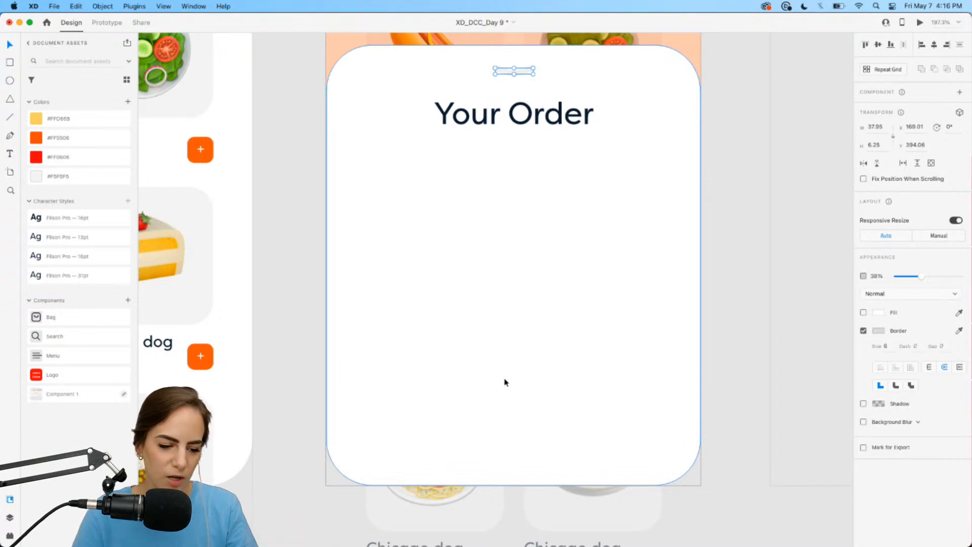
- Make the grey handle shape a component named "Handle"
{"action": "left_click", "coordinate": [129, 303]}
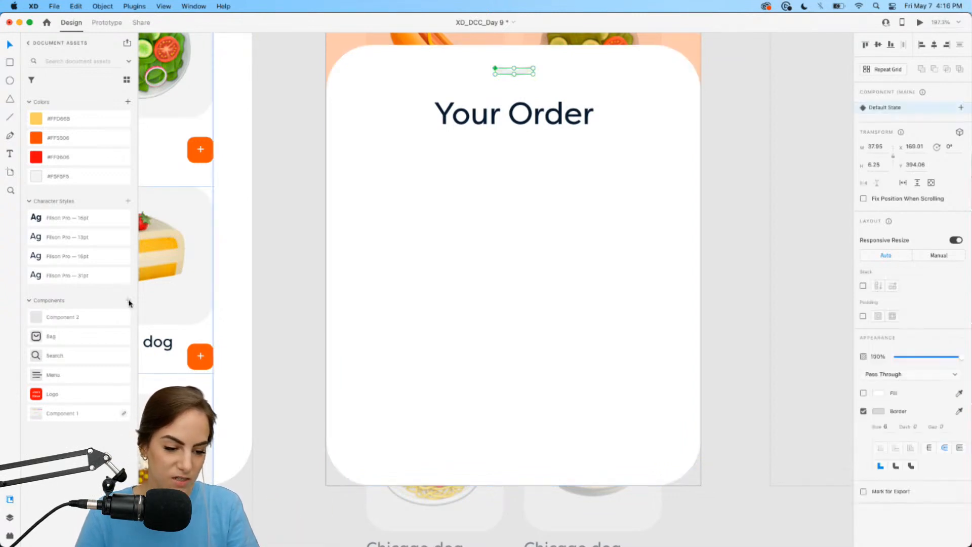
{"action": "double_click", "coordinate": [66, 317]}
{"action": "type", "text": "H"}
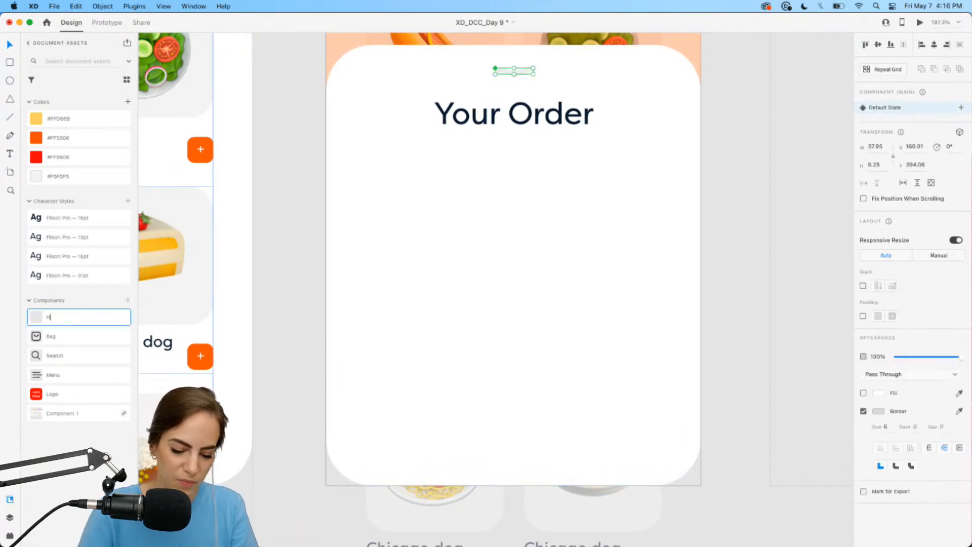
{"action": "left_click", "coordinate": [296, 191]}
{"action": "scroll", "coordinate": [296, 191], "scroll_direction": "down", "scroll_amount": 5}
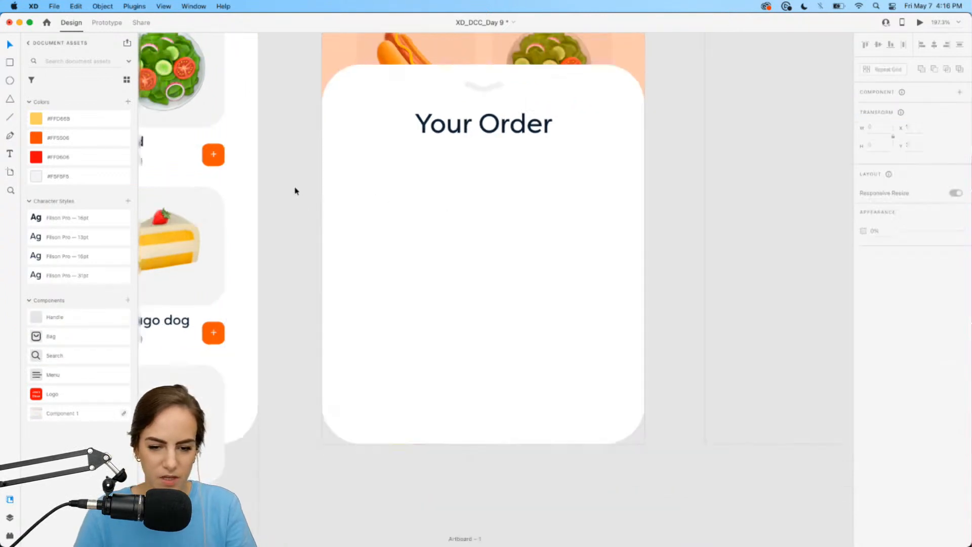
{"action": "scroll", "coordinate": [296, 191], "scroll_direction": "left", "scroll_amount": 5}
{"action": "scroll", "coordinate": [296, 191], "scroll_direction": "down", "scroll_amount": 2}
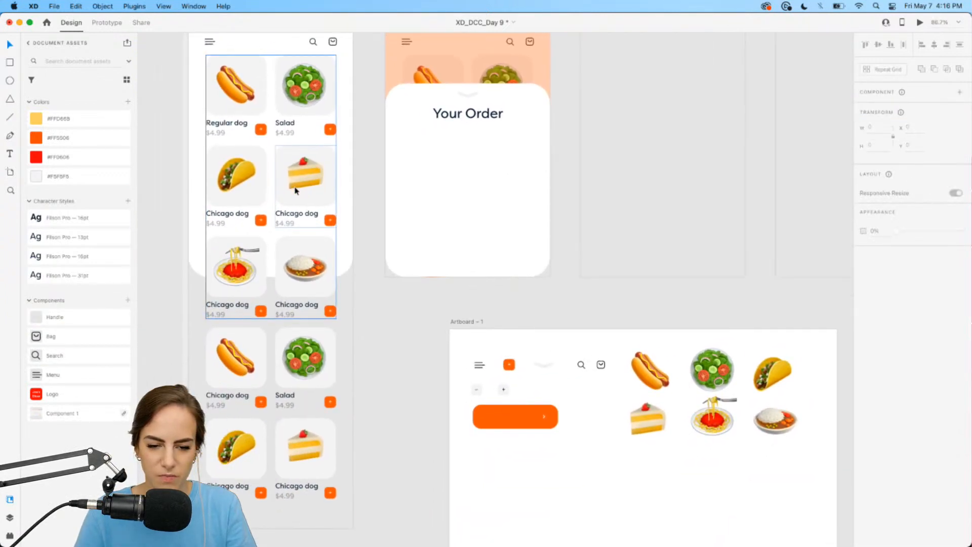
{"action": "scroll", "coordinate": [544, 158], "scroll_direction": "up", "scroll_amount": 4}
{"action": "scroll", "coordinate": [544, 158], "scroll_direction": "left", "scroll_amount": 2}
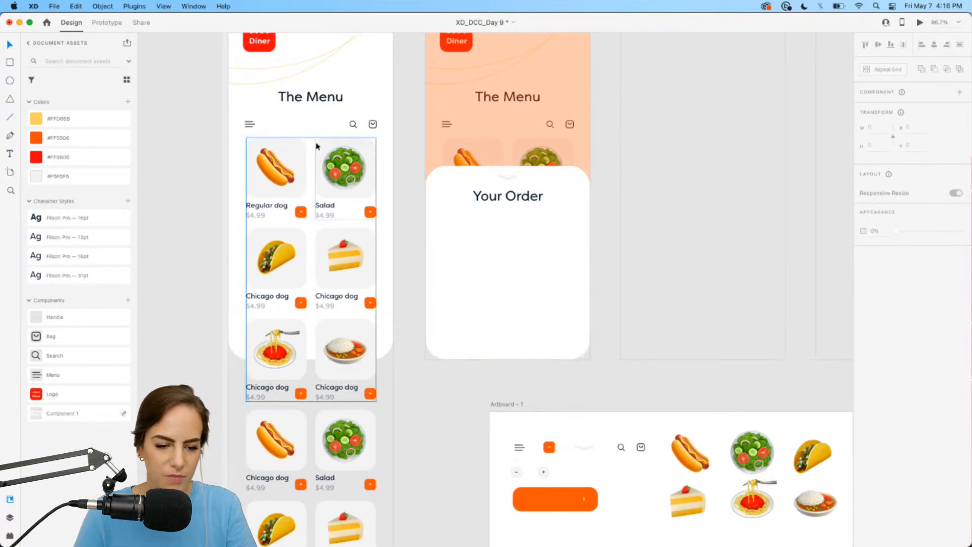
{"action": "left_click", "coordinate": [290, 162]}
{"action": "scroll", "coordinate": [290, 162], "scroll_direction": "up", "scroll_amount": 5}
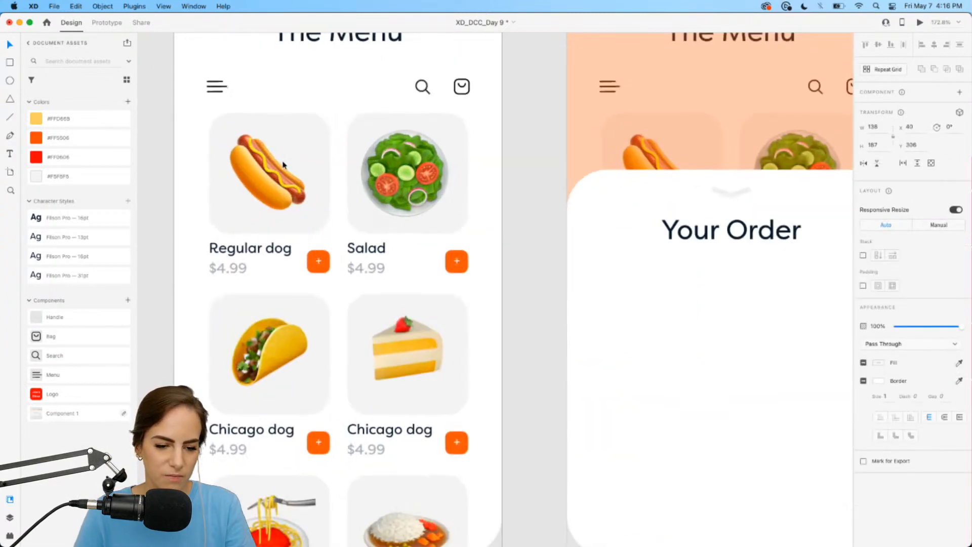
{"action": "double_click", "coordinate": [286, 167]}
{"action": "scroll", "coordinate": [280, 172], "scroll_direction": "left", "scroll_amount": 5}
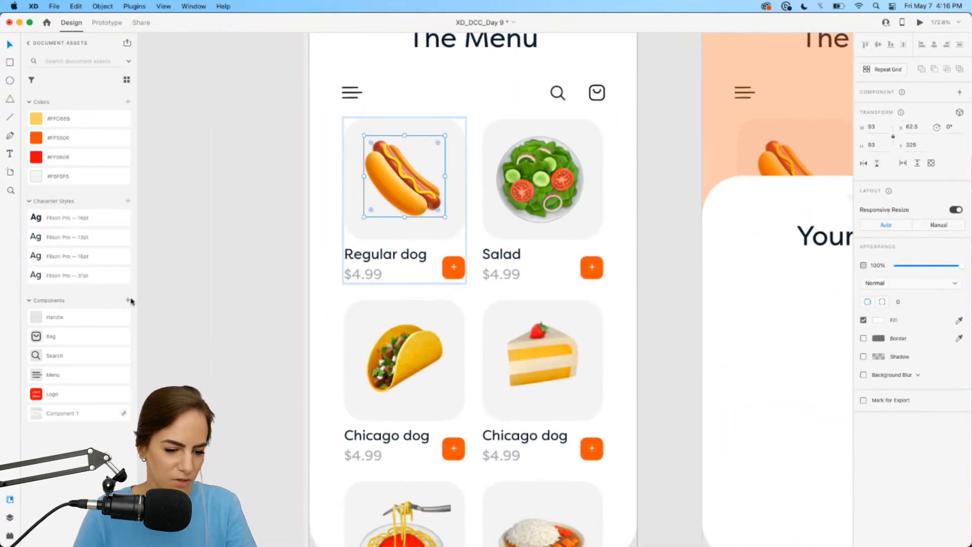
{"action": "key", "text": "super+k"}
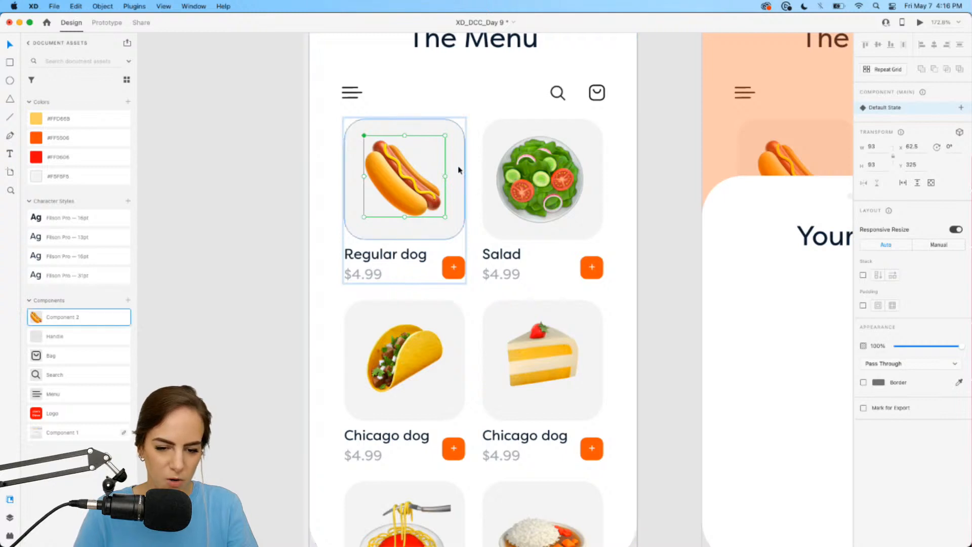
{"action": "left_click", "coordinate": [217, 223]}
{"action": "key", "text": "super+z"}
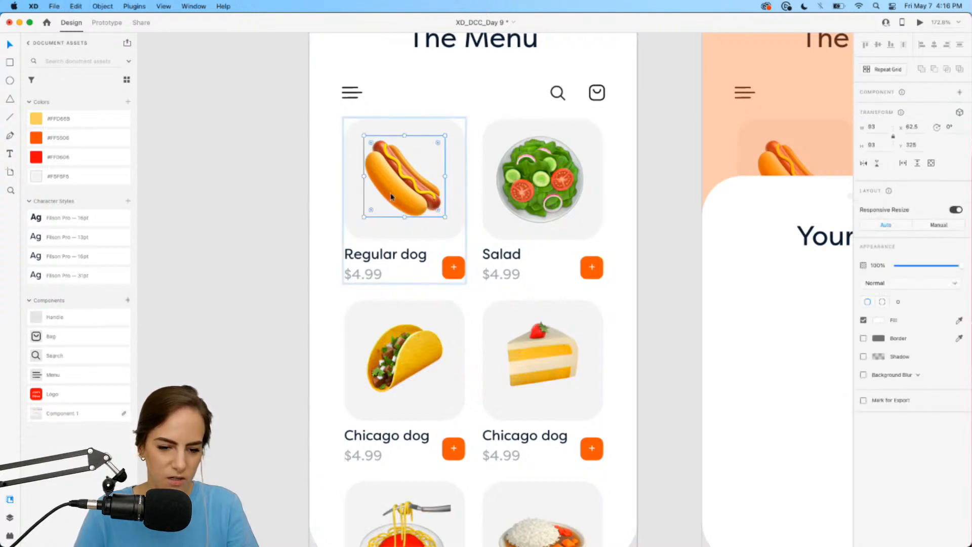
- Make the hot dog picture and its grey tile on the menu screen into one component named "hotdog"
{"action": "left_click", "coordinate": [128, 301]}
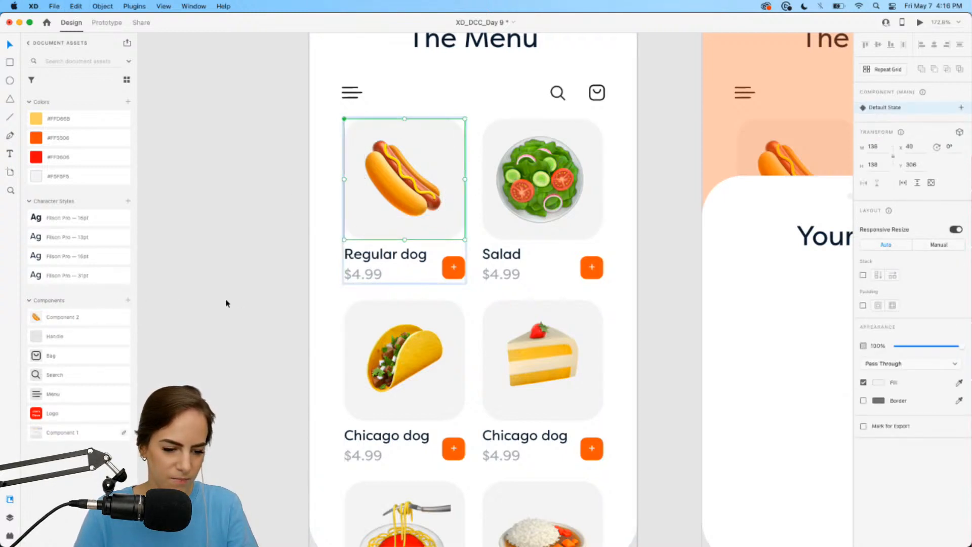
{"action": "double_click", "coordinate": [68, 318]}
{"action": "type", "text": "hotdo"}
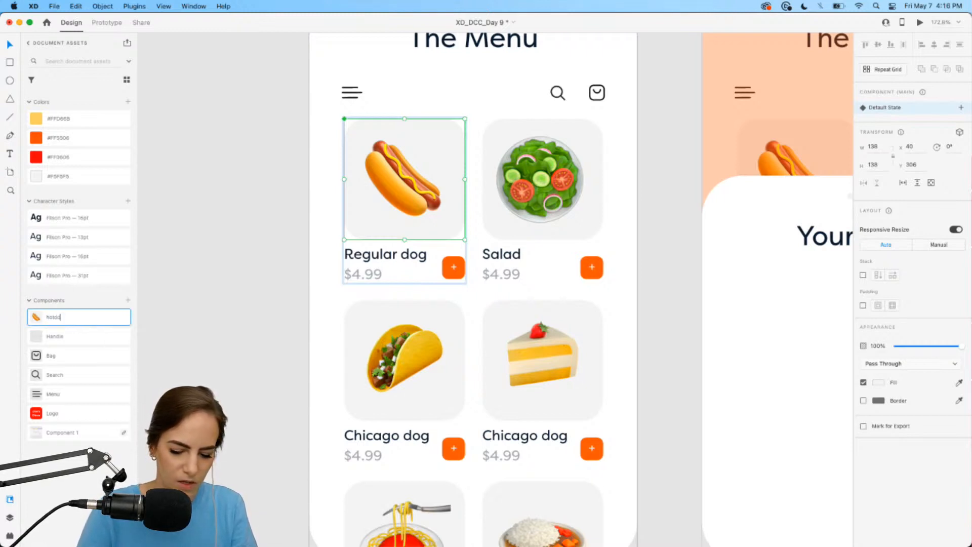
{"action": "type", "text": "g"}
{"action": "key", "text": "Return"}
- Place an instance of the hotdog component on the white "Your Order" panel at about X 122, Y 529
{"action": "scroll", "coordinate": [260, 328], "scroll_direction": "right", "scroll_amount": 10}
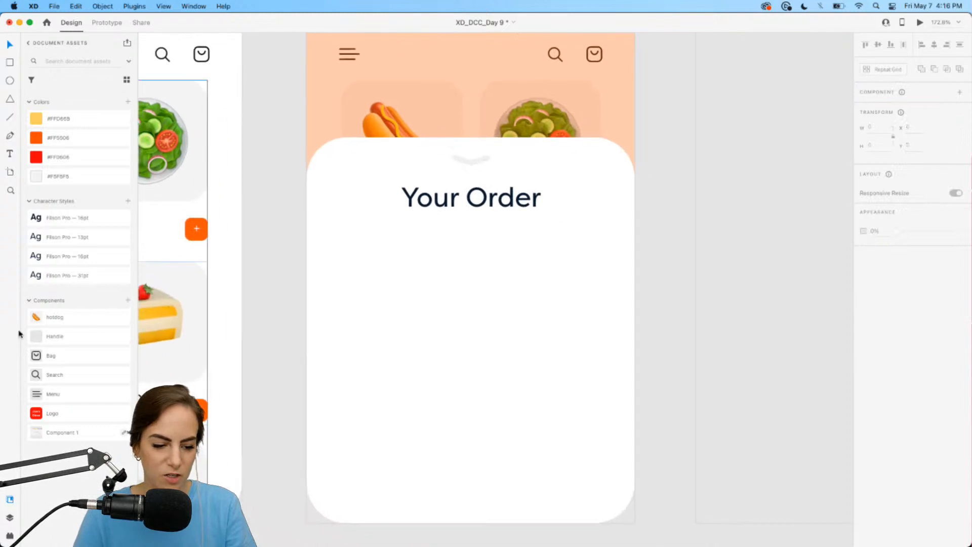
{"action": "left_click_drag", "start_coordinate": [38, 317], "coordinate": [413, 275]}
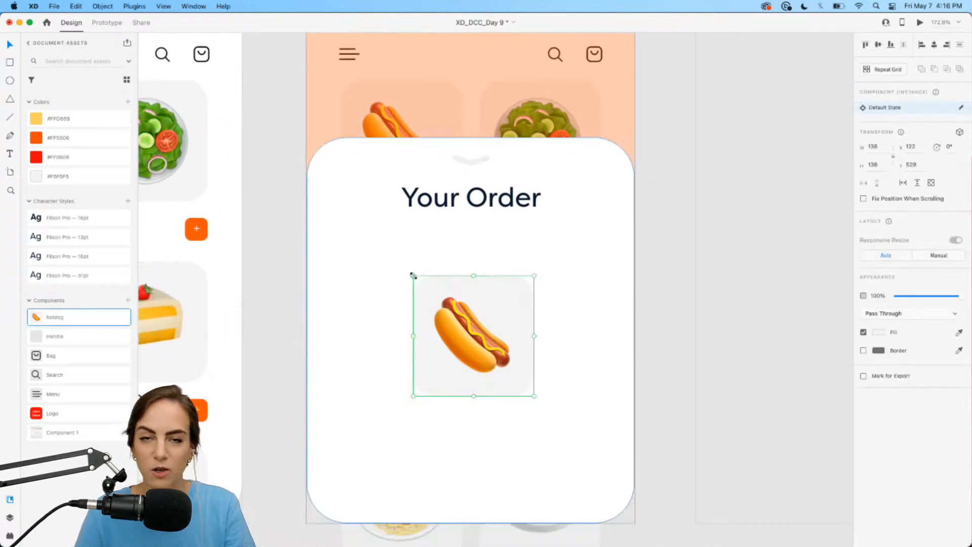
{"action": "scroll", "coordinate": [500, 281], "scroll_direction": "down", "scroll_amount": 3}
{"action": "scroll", "coordinate": [500, 281], "scroll_direction": "left", "scroll_amount": 2}
{"action": "left_click_drag", "start_coordinate": [569, 332], "coordinate": [523, 286]}
{"action": "key", "text": "super+z"}
{"action": "left_click", "coordinate": [698, 293]}
{"action": "left_click", "coordinate": [557, 319]}
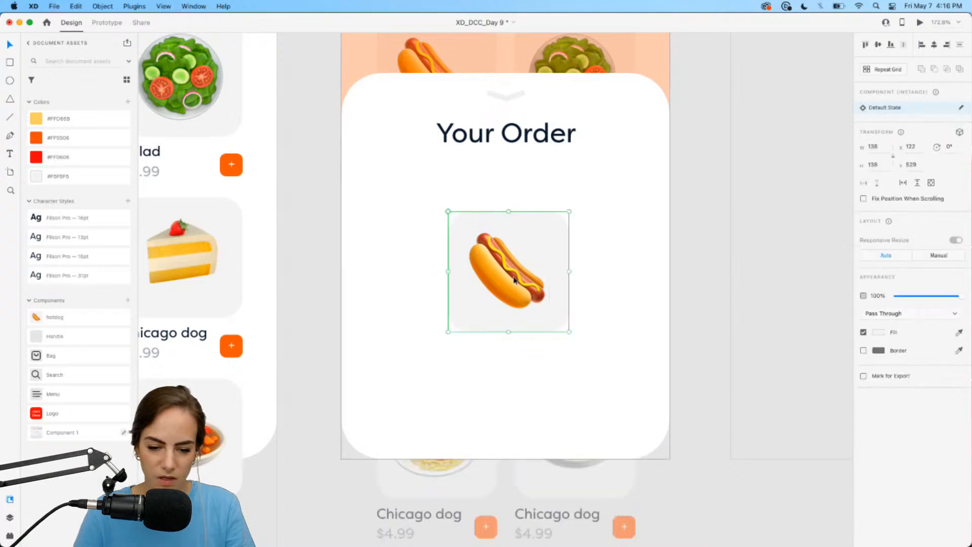
{"action": "left_click_drag", "start_coordinate": [569, 331], "coordinate": [542, 299]}
{"action": "key", "text": "super+z"}
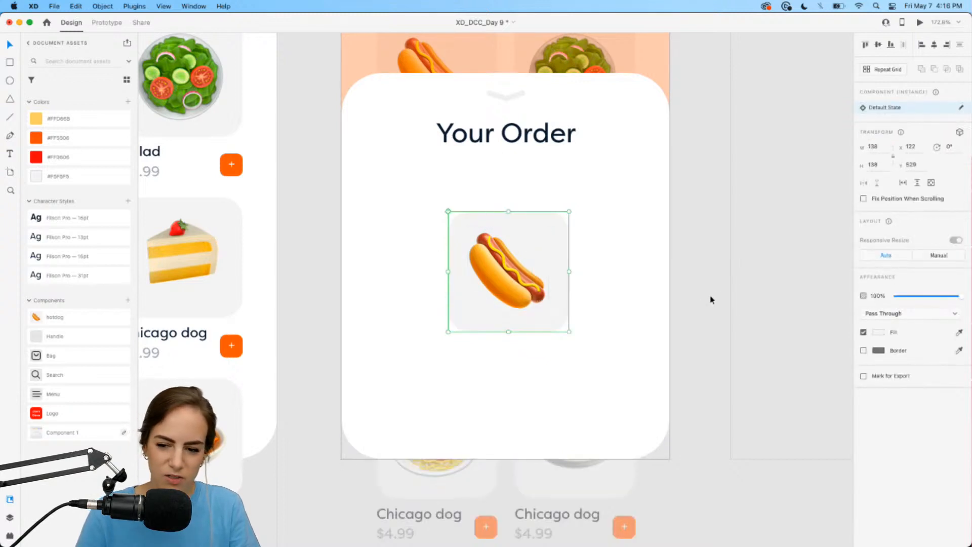
- Ungroup the hotdog component instance on the order panel and regroup its picture and tile as a plain group
{"action": "left_click", "coordinate": [718, 299]}
{"action": "left_click", "coordinate": [537, 278]}
{"action": "right_click", "coordinate": [538, 279]}
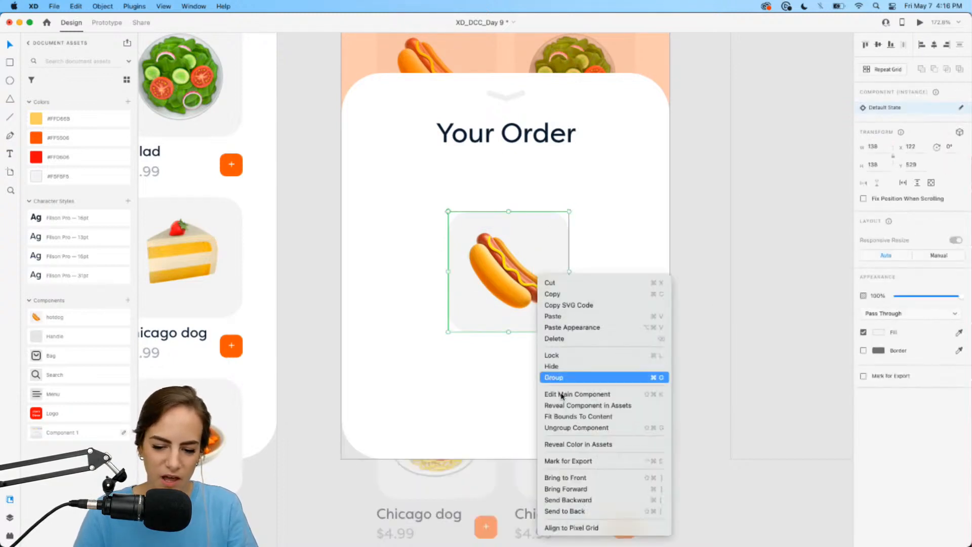
{"action": "left_click", "coordinate": [571, 428]}
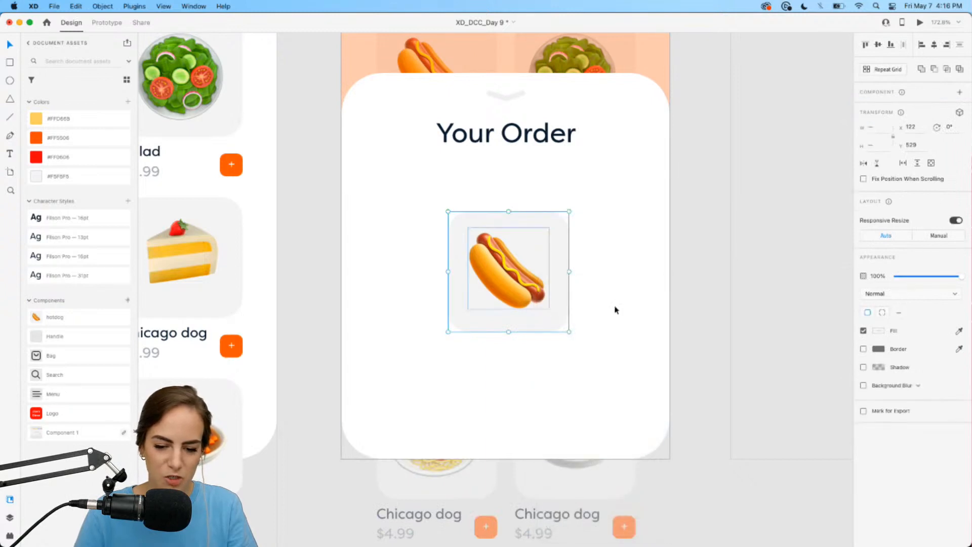
{"action": "left_click", "coordinate": [714, 306]}
{"action": "left_click", "coordinate": [548, 296]}
{"action": "left_click", "coordinate": [560, 265]}
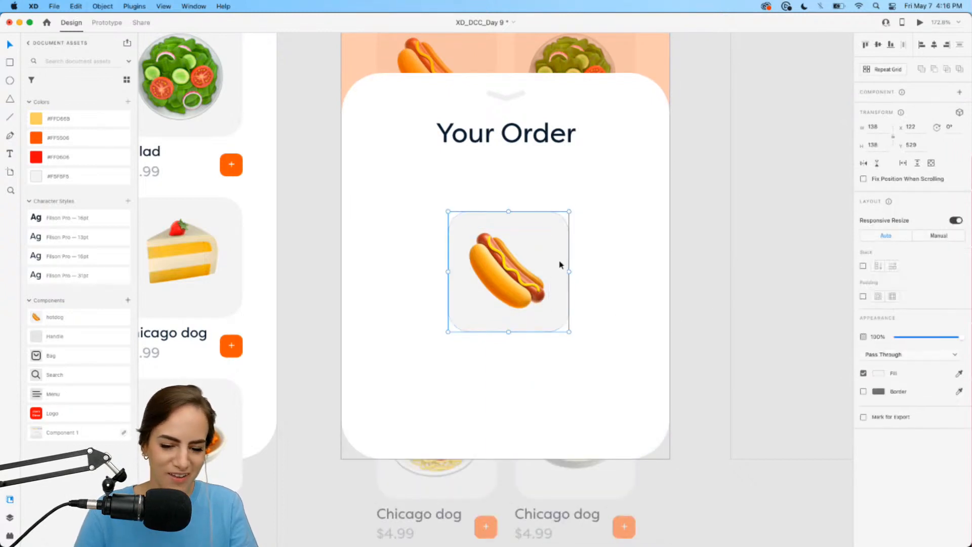
- Shrink the hot dog group to about 66 by 66 and move it below the heading to X 42, Y 500
{"action": "left_click", "coordinate": [567, 332]}
{"action": "double_click", "coordinate": [559, 322]}
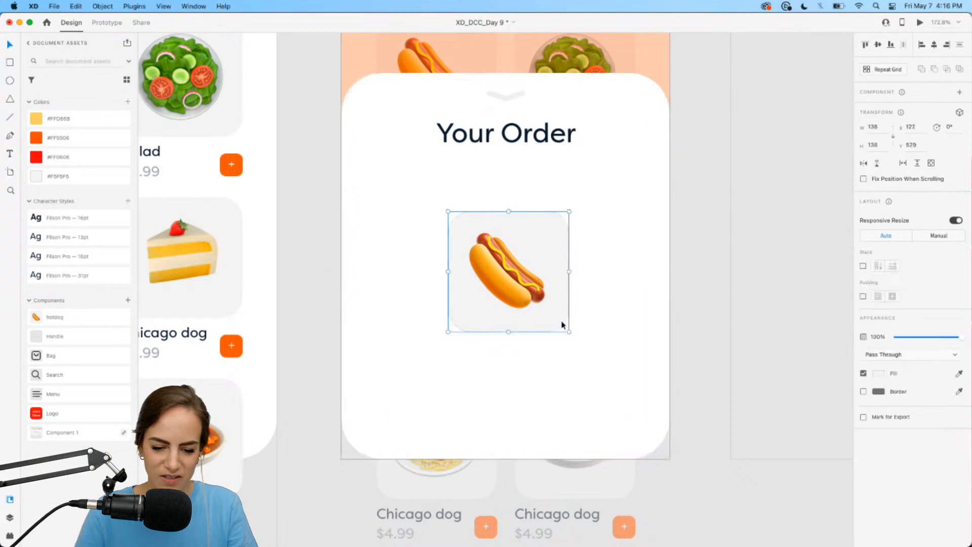
{"action": "left_click_drag", "start_coordinate": [569, 332], "coordinate": [414, 213]}
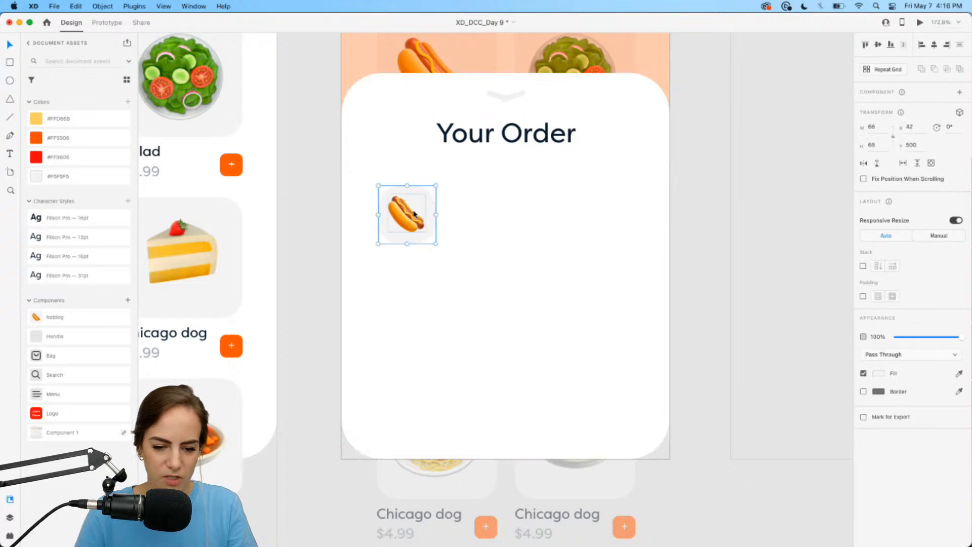
{"action": "double_click", "coordinate": [398, 203]}
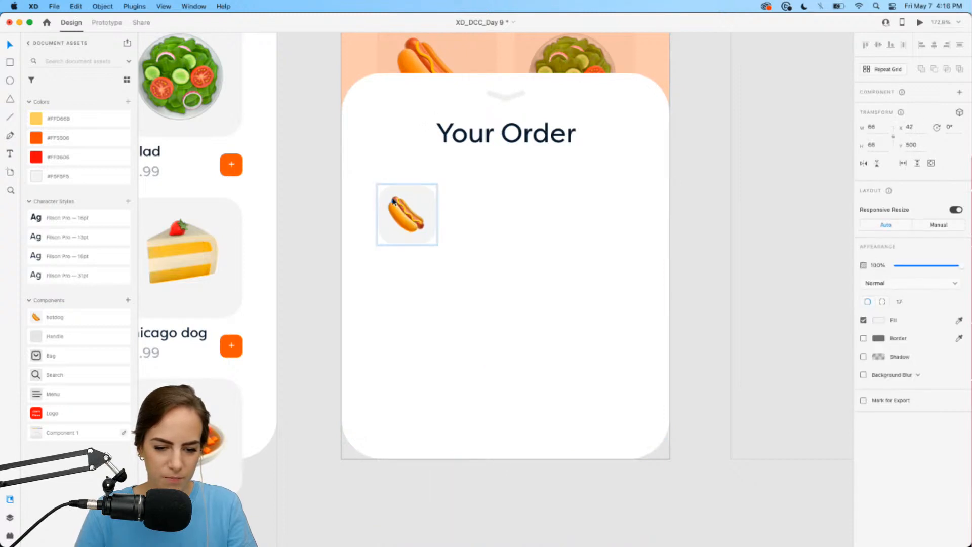
- Copy the "Regular dog" name and its $4.99 price from the menu and place them beside the hot dog tile on the order panel
{"action": "scroll", "coordinate": [324, 202], "scroll_direction": "down", "scroll_amount": 3}
{"action": "scroll", "coordinate": [324, 201], "scroll_direction": "left", "scroll_amount": 5}
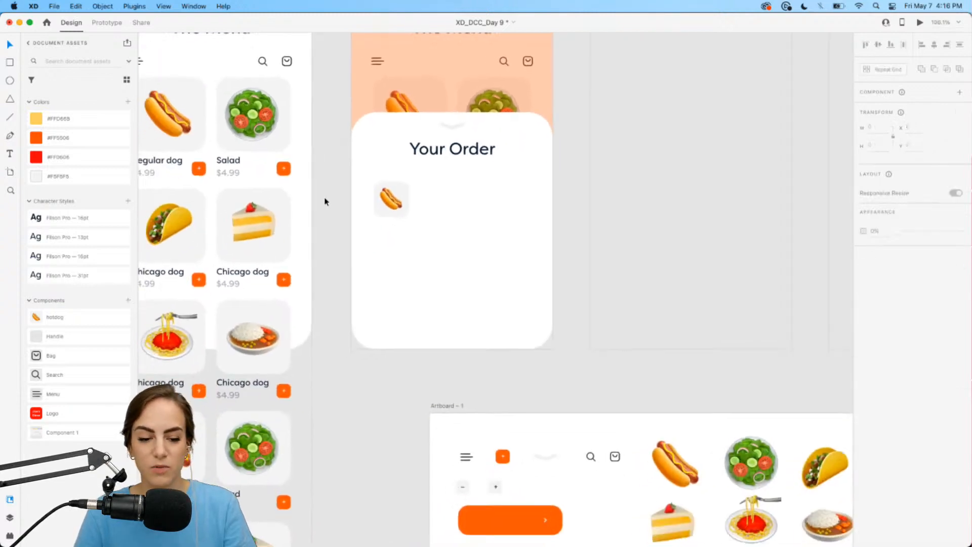
{"action": "left_click", "coordinate": [223, 199]}
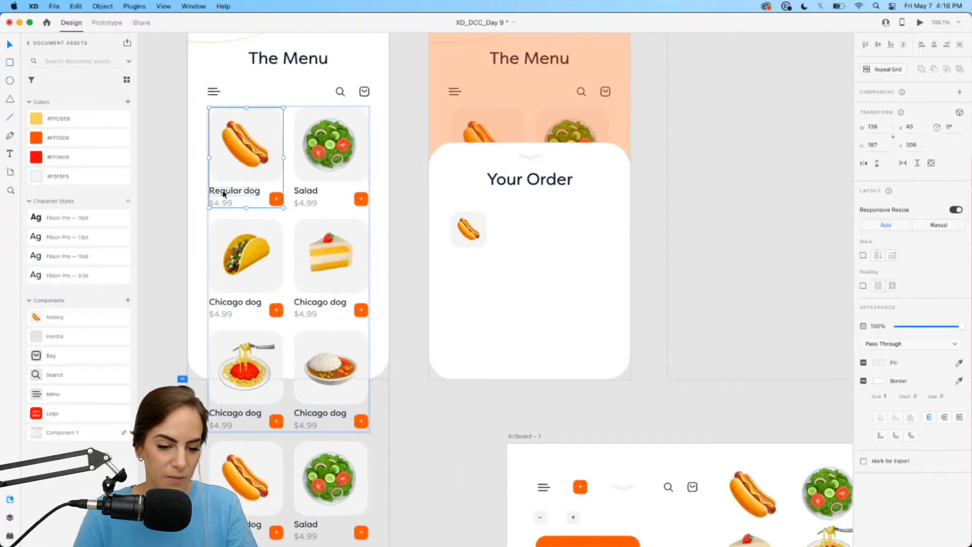
{"action": "double_click", "coordinate": [221, 193]}
{"action": "key", "text": "super+c"}
{"action": "scroll", "coordinate": [497, 222], "scroll_direction": "up", "scroll_amount": 3}
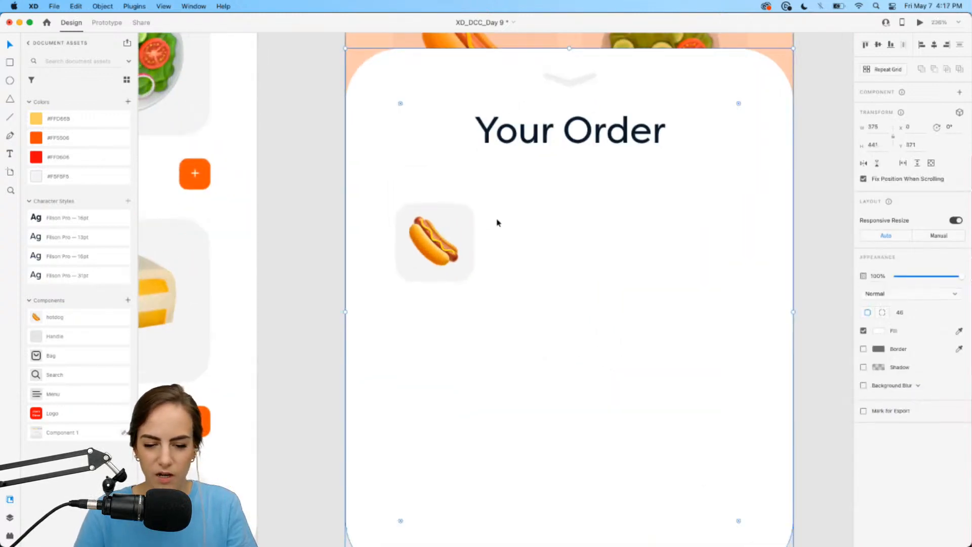
{"action": "key", "text": "super+v"}
{"action": "left_click_drag", "start_coordinate": [432, 164], "coordinate": [533, 221]}
{"action": "left_click", "coordinate": [536, 229]}
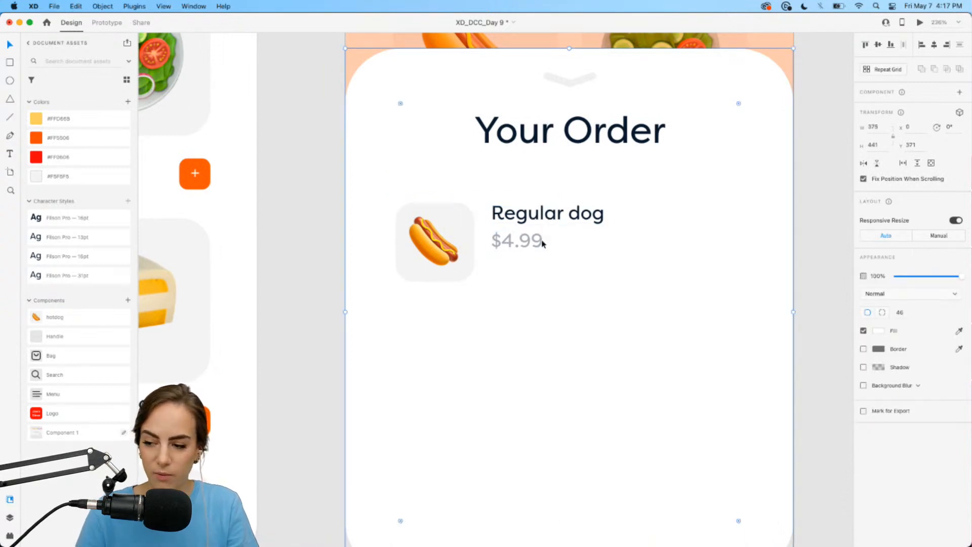
- Lower the $4.99 price under "Regular dog" to about Y 528 and place a duplicate of it near the panel's right edge
{"action": "double_click", "coordinate": [524, 214]}
{"action": "key", "text": "Escape"}
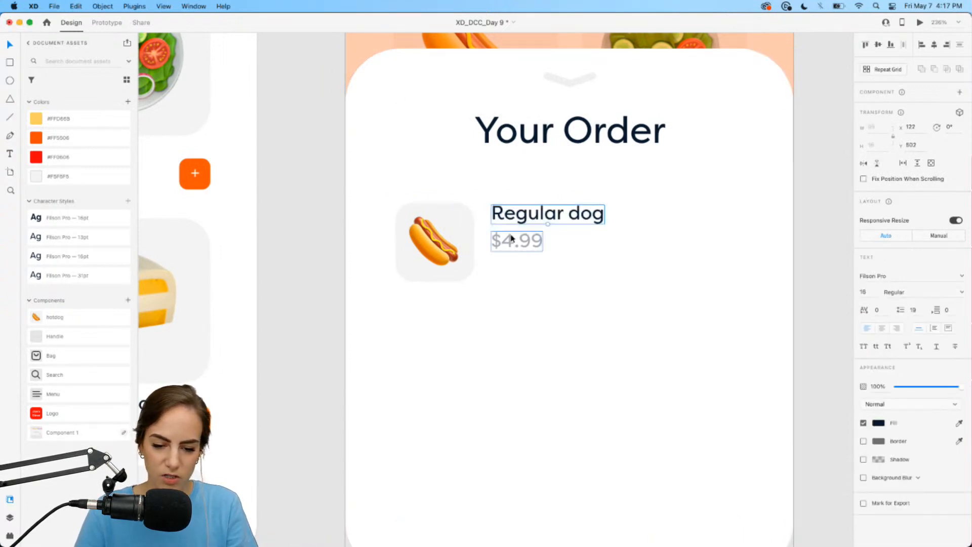
{"action": "mouse_move", "coordinate": [513, 241]}
{"action": "left_mouse_down"}
{"action": "mouse_move", "coordinate": [707, 262]}
{"action": "mouse_move", "coordinate": [524, 265]}
{"action": "mouse_move", "coordinate": [517, 251]}
{"action": "left_mouse_up"}
{"action": "key", "text": "super+d"}
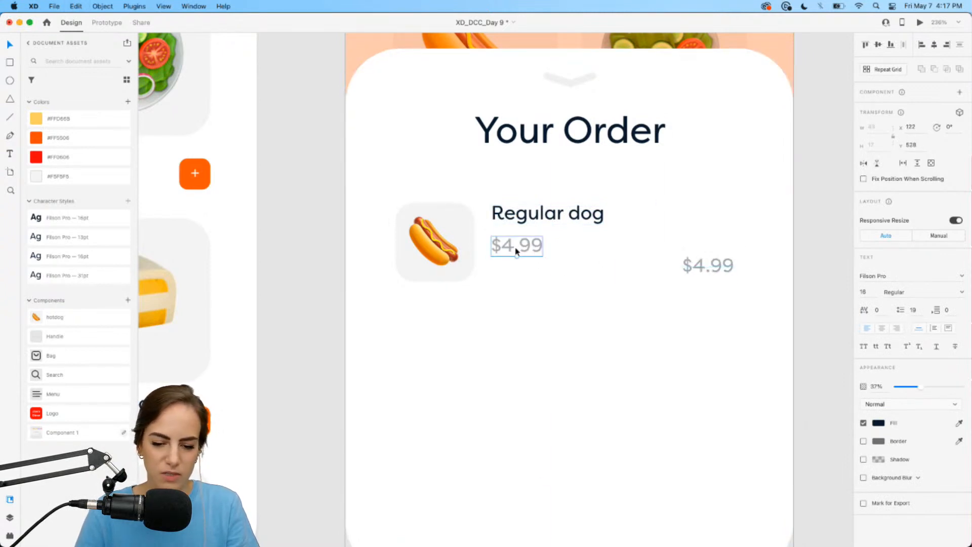
- Convert the price under "Regular dog" to a fixed-size text box about 121 by 35 reading "Add a pickle, and no mustard."
{"action": "left_click", "coordinate": [950, 328]}
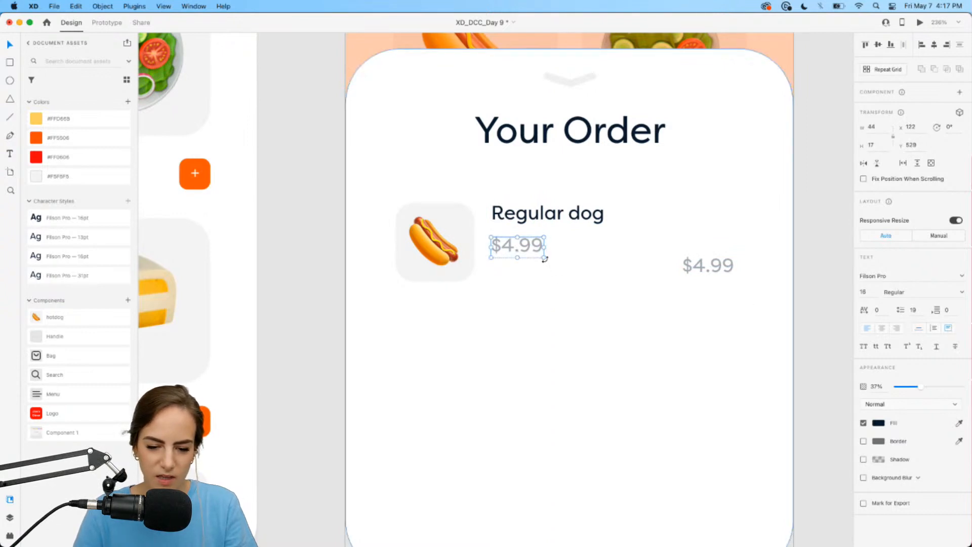
{"action": "left_click_drag", "start_coordinate": [546, 257], "coordinate": [636, 280]}
{"action": "double_click", "coordinate": [565, 261]}
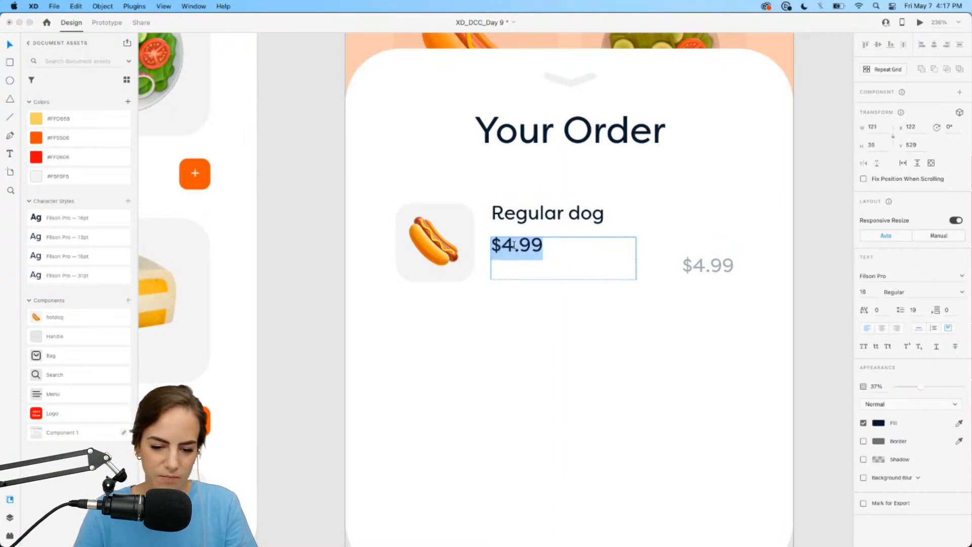
{"action": "type", "text": "Add a pickl"}
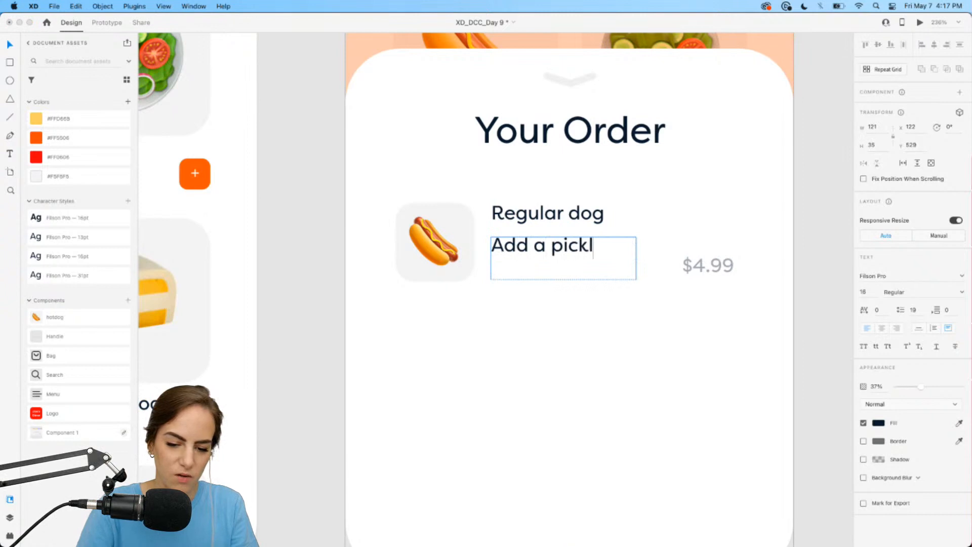
{"action": "type", "text": "e, and no mus"}
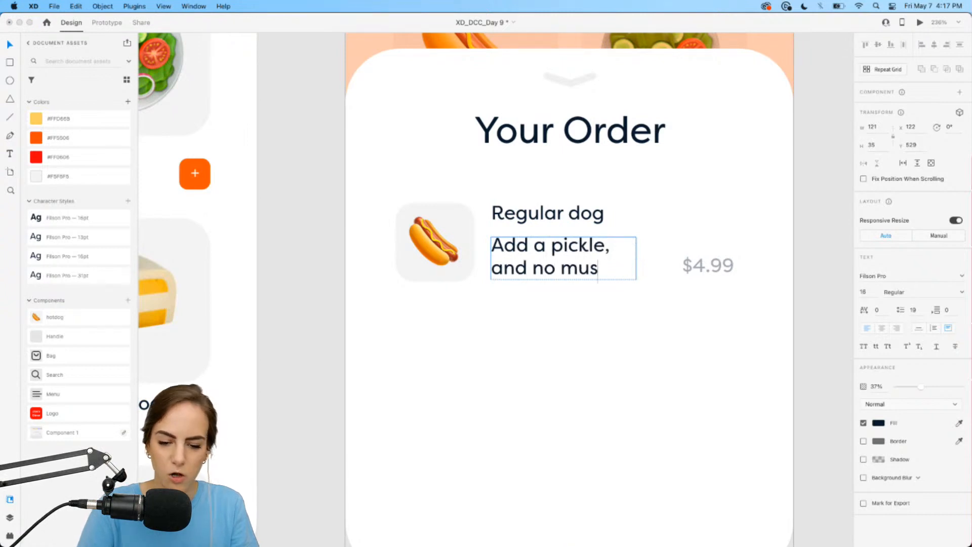
{"action": "type", "text": "tard."}
{"action": "key", "text": "Escape"}
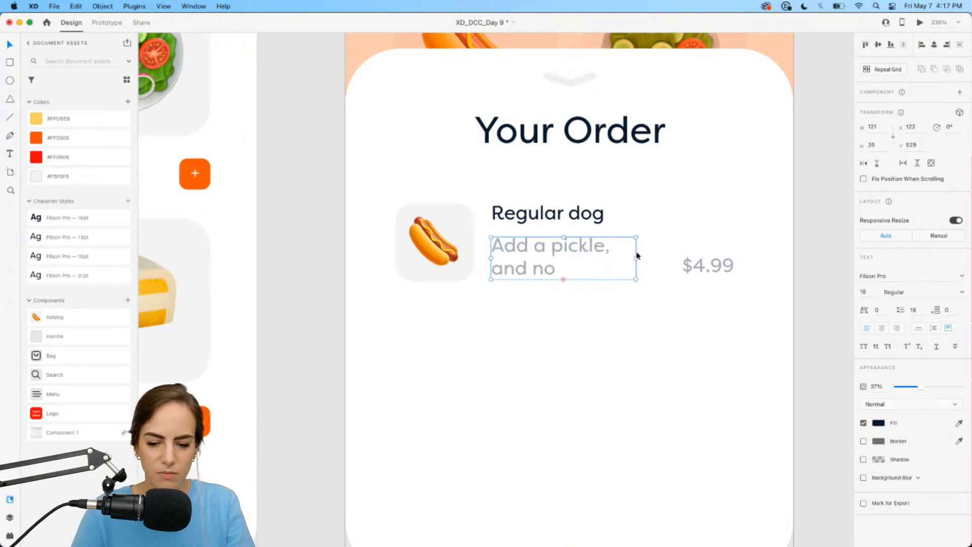
- Apply the Filson Pro 13pt character style to the pickle note and resize its text box to about 117 wide
{"action": "left_click_drag", "start_coordinate": [637, 258], "coordinate": [659, 258]}
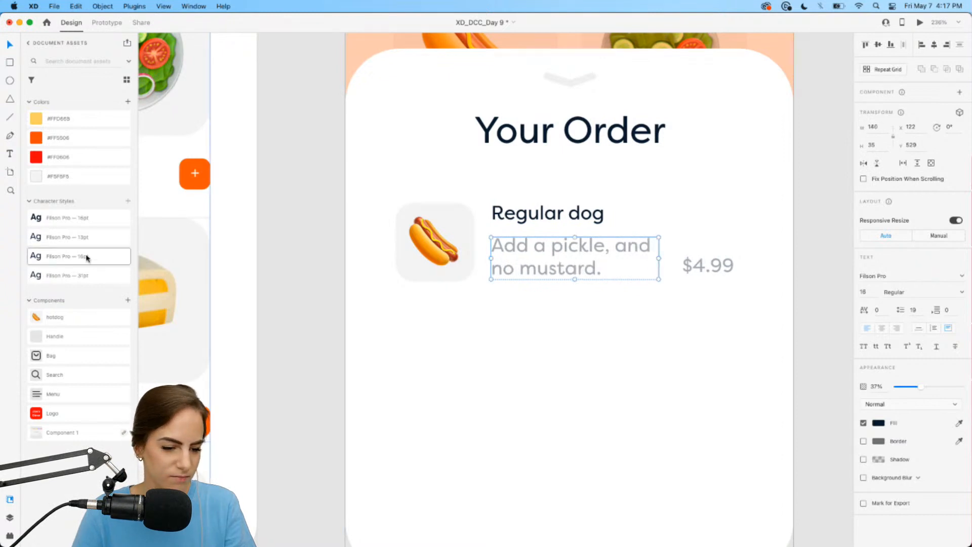
{"action": "left_click", "coordinate": [87, 237]}
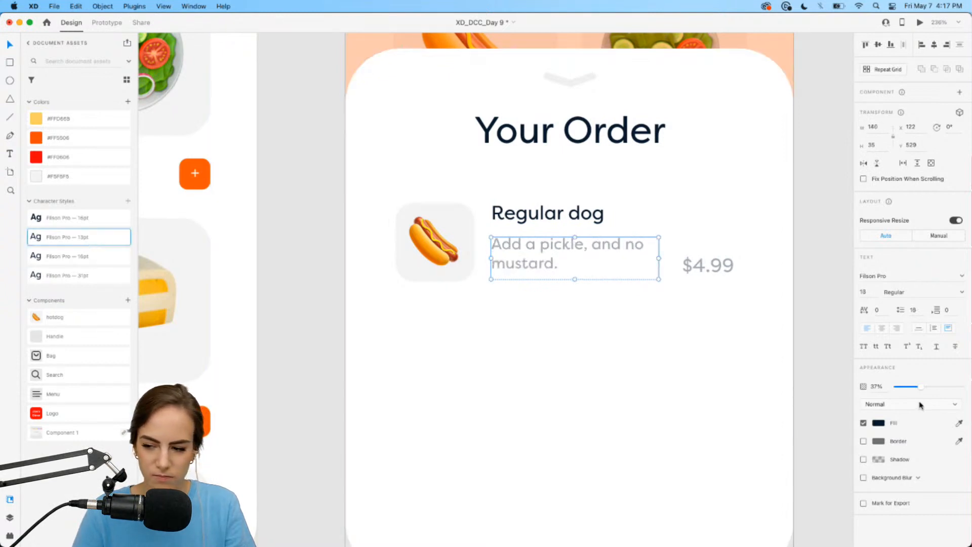
{"action": "left_click_drag", "start_coordinate": [659, 258], "coordinate": [631, 259]}
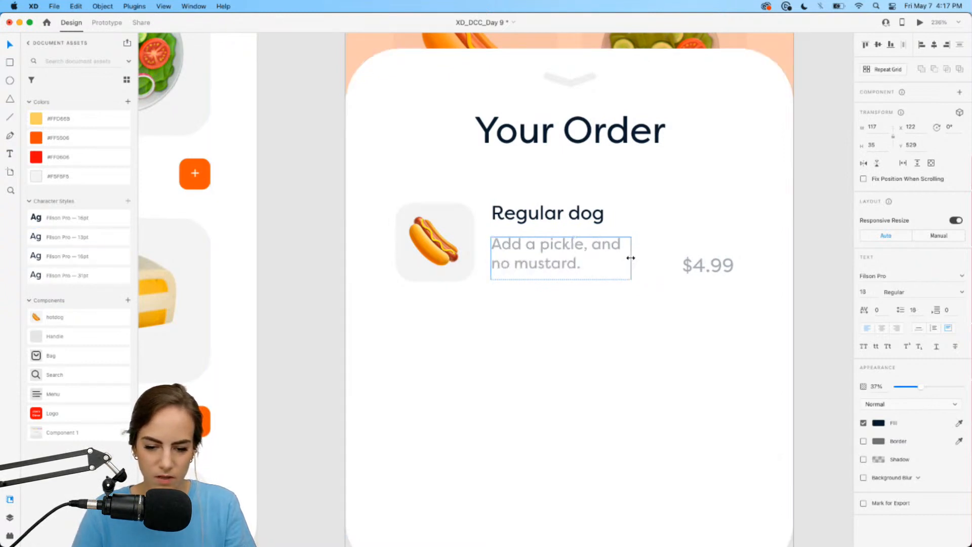
{"action": "left_click", "coordinate": [831, 269]}
- Copy the minus and plus buttons from Artboard – 1 onto the order panel above the $4.99 price at X 238, Y 500
{"action": "scroll", "coordinate": [831, 269], "scroll_direction": "down", "scroll_amount": 5}
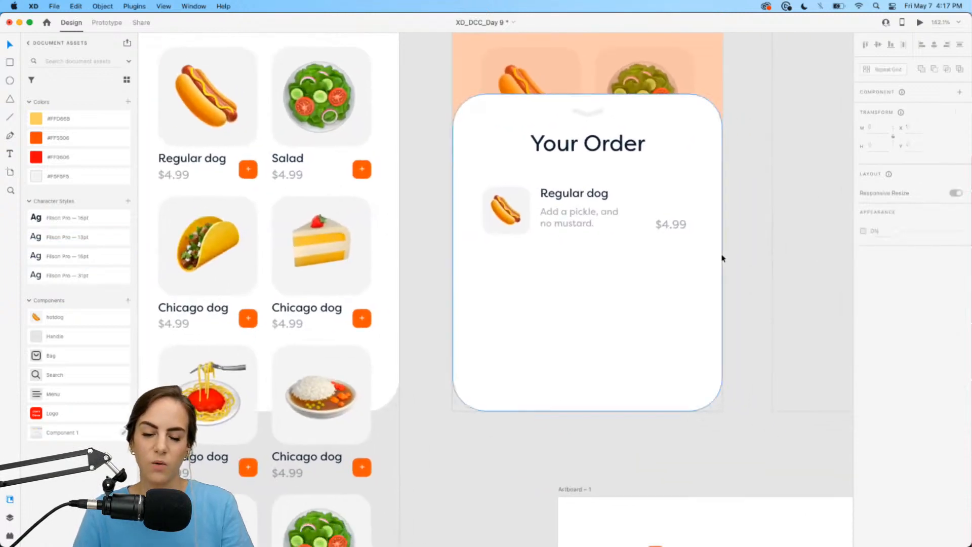
{"action": "scroll", "coordinate": [722, 259], "scroll_direction": "down", "scroll_amount": 3}
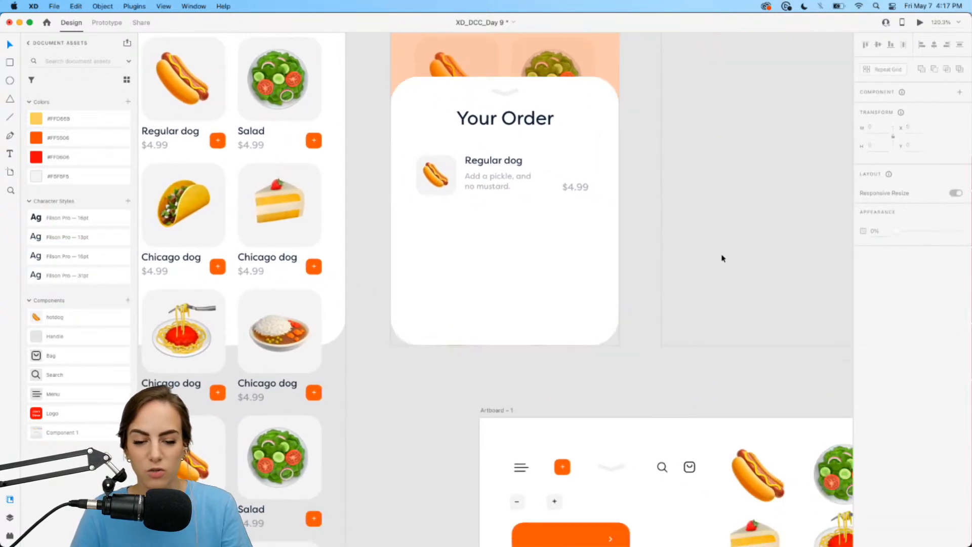
{"action": "scroll", "coordinate": [723, 258], "scroll_direction": "down", "scroll_amount": 1}
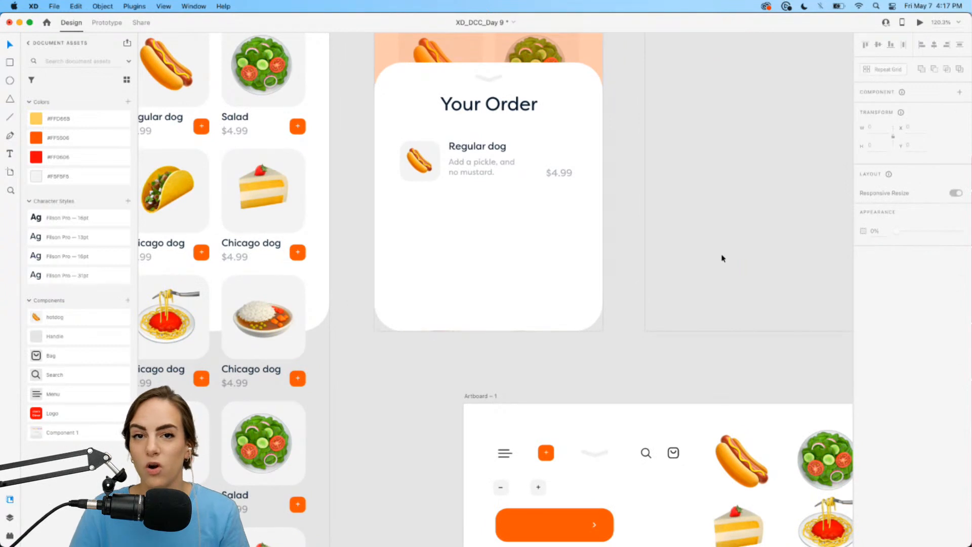
{"action": "scroll", "coordinate": [603, 405], "scroll_direction": "down", "scroll_amount": 2}
{"action": "left_click", "coordinate": [499, 461]}
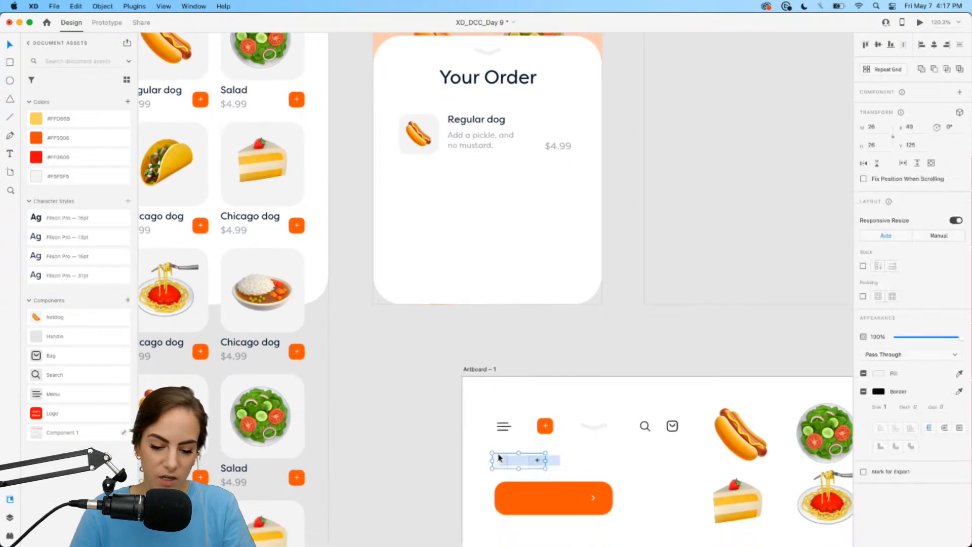
{"action": "scroll", "coordinate": [516, 81], "scroll_direction": "up", "scroll_amount": 5}
{"action": "scroll", "coordinate": [516, 79], "scroll_direction": "up", "scroll_amount": 2}
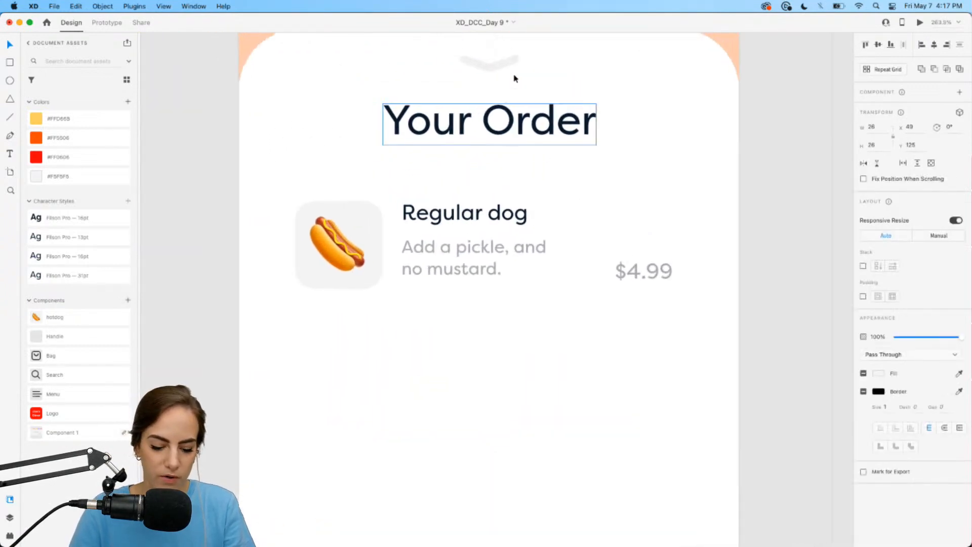
{"action": "left_click", "coordinate": [521, 180]}
{"action": "key", "text": "super+v"}
{"action": "left_click_drag", "start_coordinate": [535, 290], "coordinate": [655, 215]}
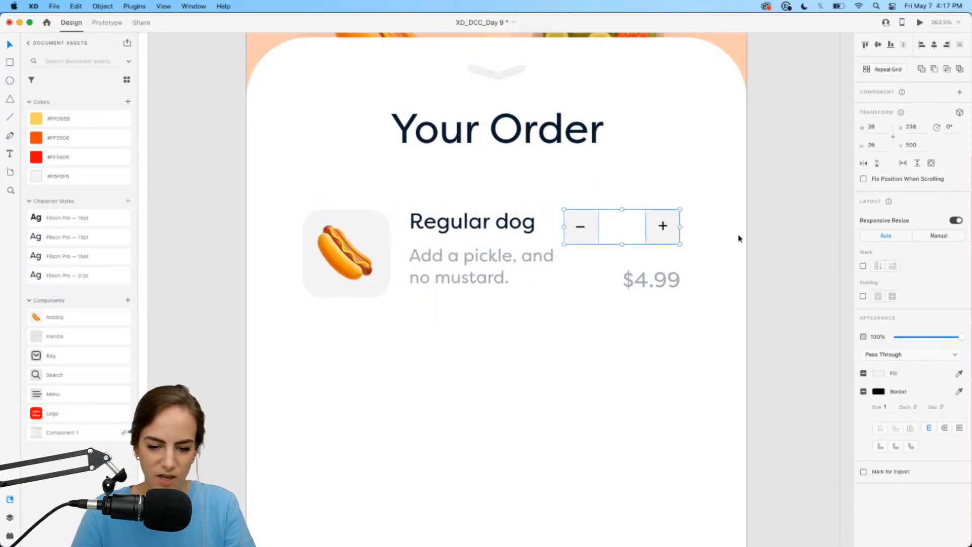
- Duplicate the "Regular dog" text, change the copy to "1" and center it between the minus and plus buttons
{"action": "left_click", "coordinate": [791, 250]}
{"action": "left_click_drag", "start_coordinate": [447, 231], "coordinate": [628, 227]}
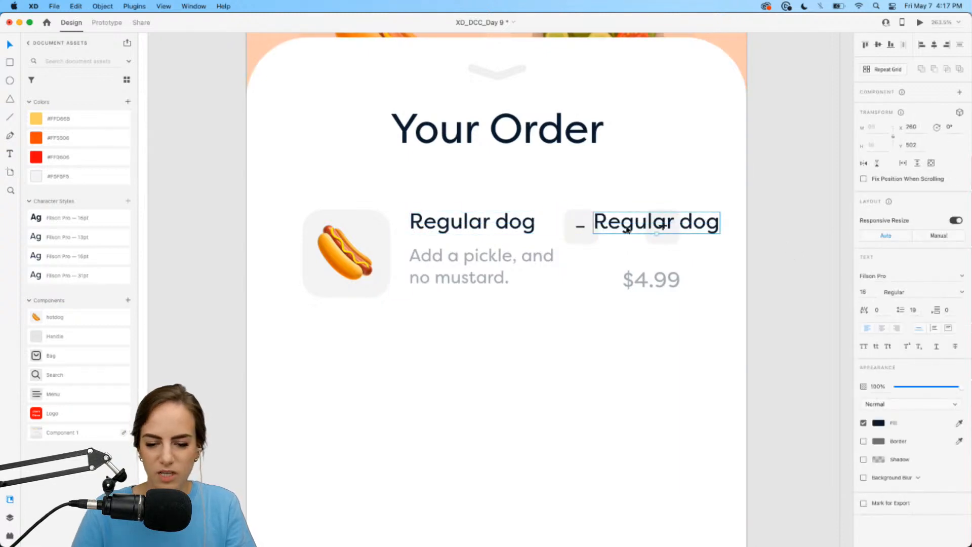
{"action": "double_click", "coordinate": [628, 228]}
{"action": "type", "text": "1"}
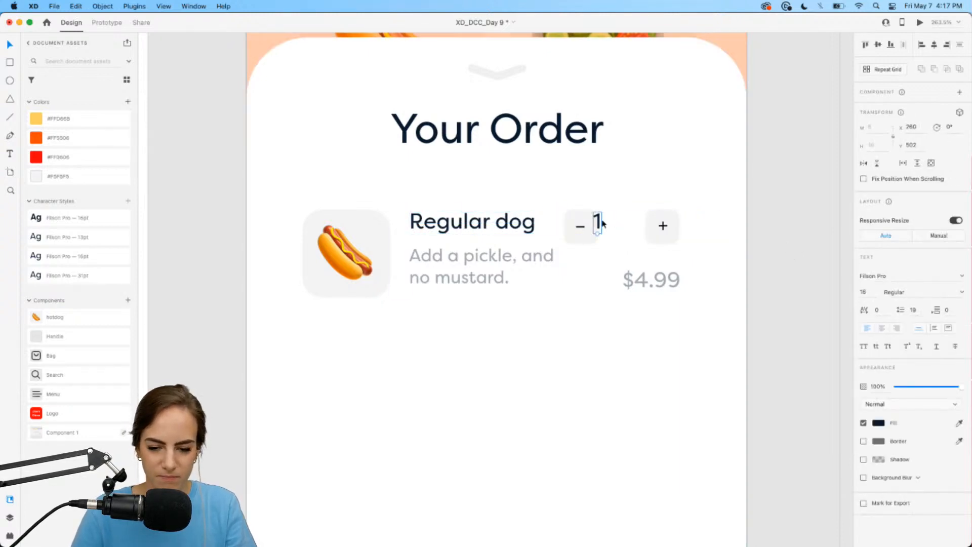
{"action": "key", "text": "Escape"}
{"action": "left_click_drag", "start_coordinate": [601, 224], "coordinate": [626, 227]}
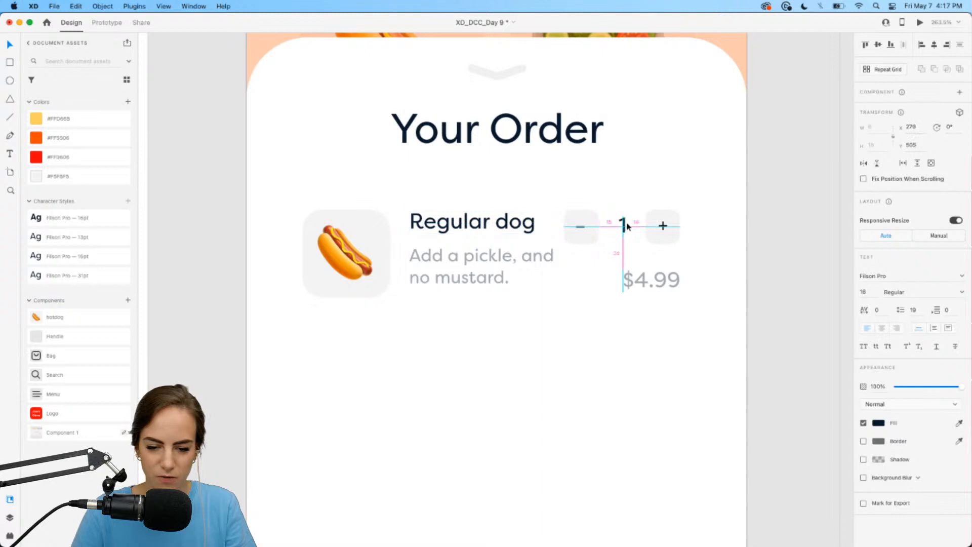
{"action": "left_click", "coordinate": [597, 226]}
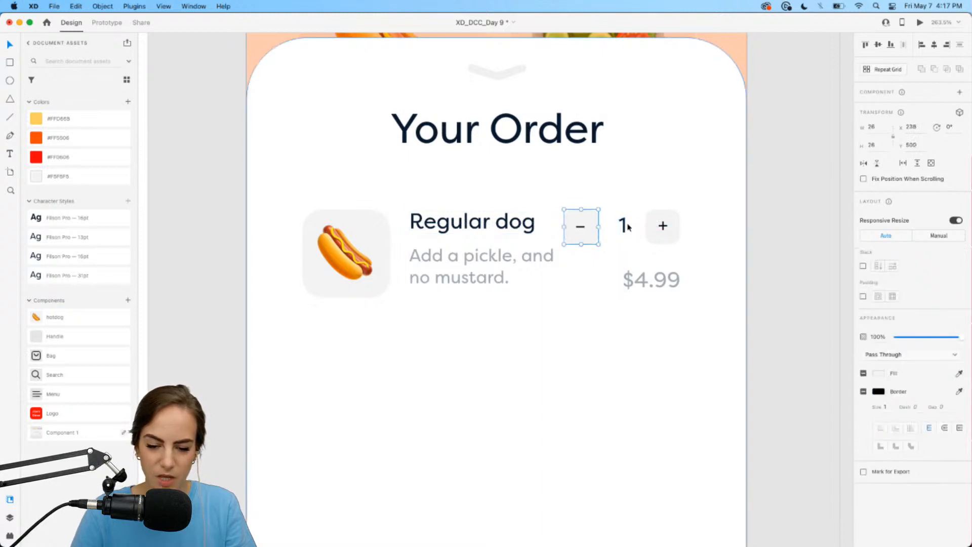
{"action": "left_click", "coordinate": [623, 226], "text": "shift"}
{"action": "left_click", "coordinate": [658, 226], "text": "shift"}
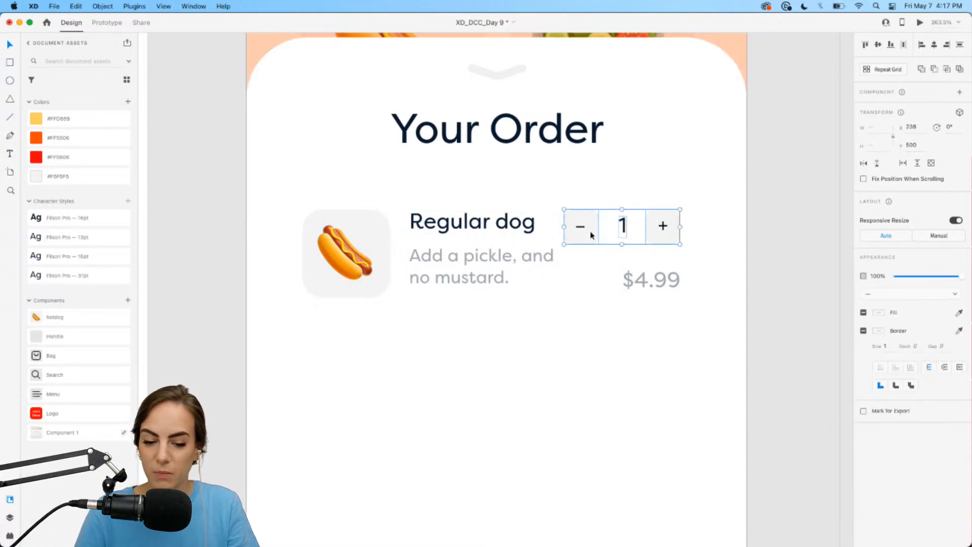
{"action": "left_click", "coordinate": [704, 243]}
- Turn the plus button into a component named "add"
{"action": "left_click", "coordinate": [668, 228]}
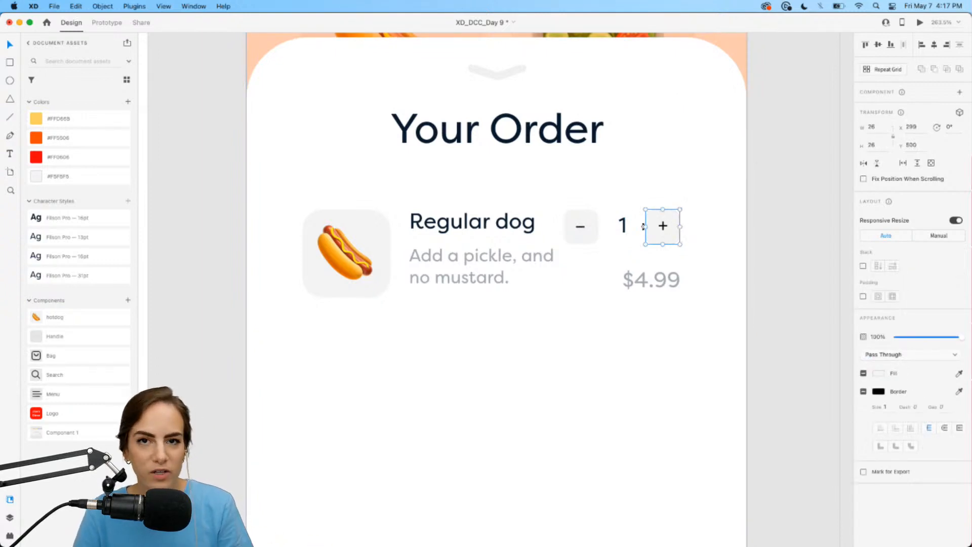
{"action": "left_click", "coordinate": [128, 300]}
{"action": "double_click", "coordinate": [60, 317]}
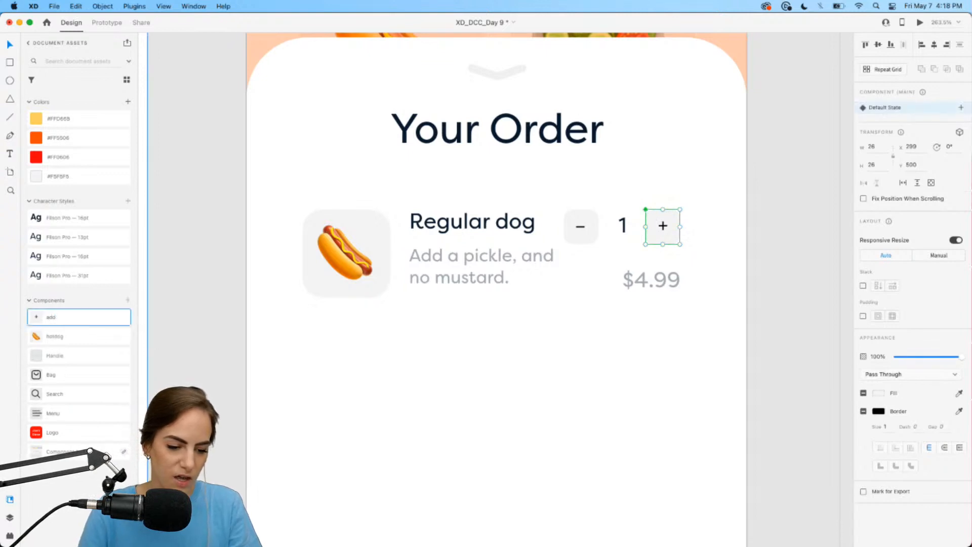
{"action": "type", "text": "add"}
- Turn the minus button into a component named "delete"
{"action": "left_click", "coordinate": [575, 226]}
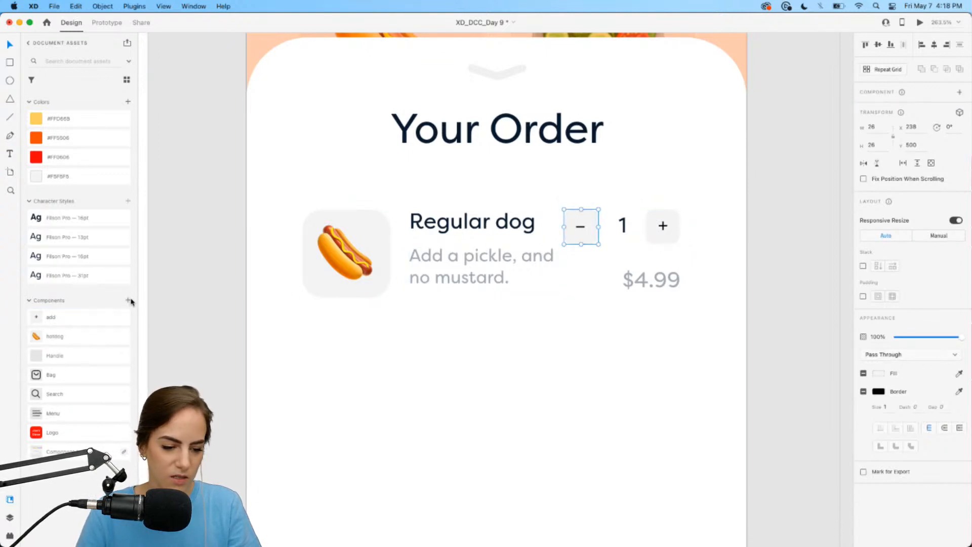
{"action": "left_click", "coordinate": [128, 300]}
{"action": "double_click", "coordinate": [66, 318]}
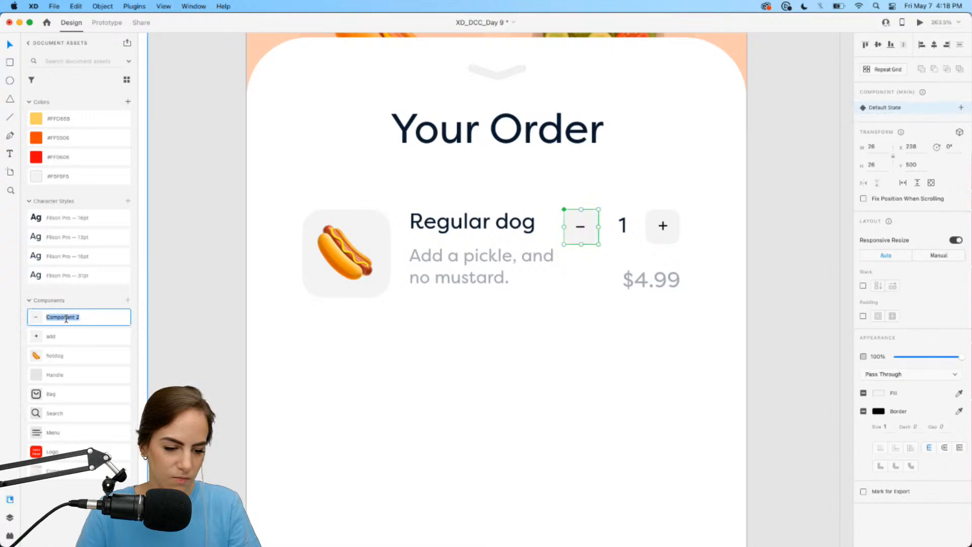
{"action": "type", "text": "delete"}
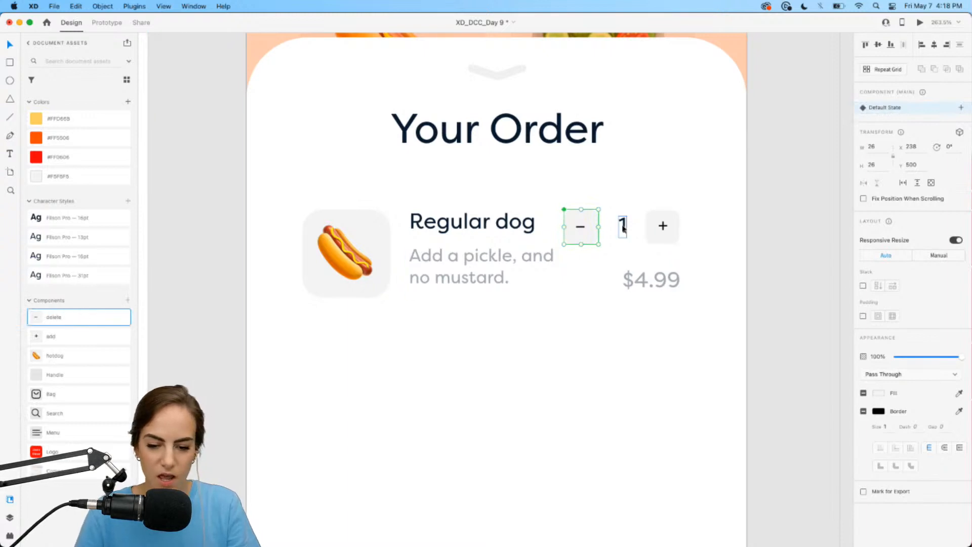
- Combine the minus button, the quantity 1 and the plus button into a component named "add and delete"
{"action": "left_click", "coordinate": [623, 225], "text": "shift"}
{"action": "left_click", "coordinate": [663, 226], "text": "shift"}
{"action": "left_click", "coordinate": [127, 301]}
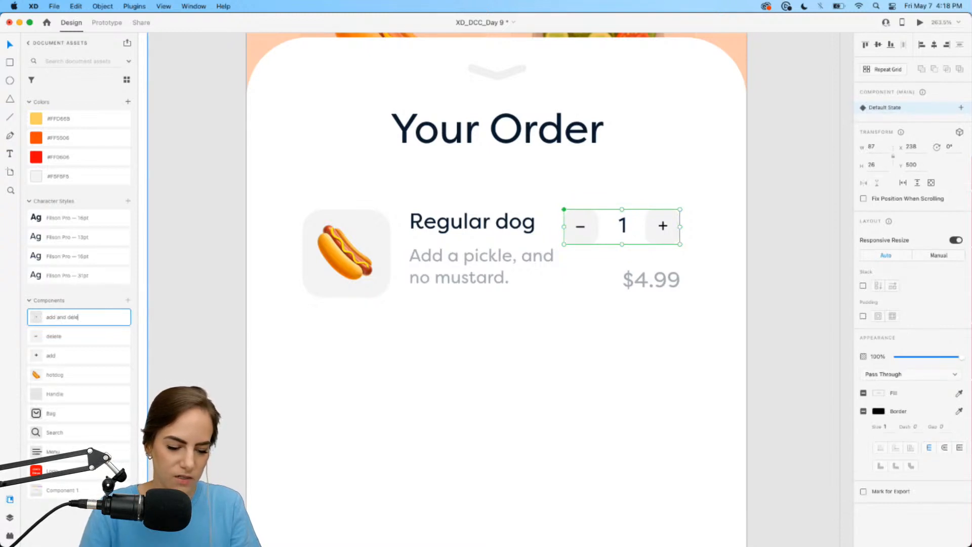
{"action": "left_click", "coordinate": [787, 329]}
- Draw a horizontal divider line about 203 long below the order row at Y 591.5 and lower its opacity to about 24%
{"action": "scroll", "coordinate": [788, 330], "scroll_direction": "down", "scroll_amount": 5}
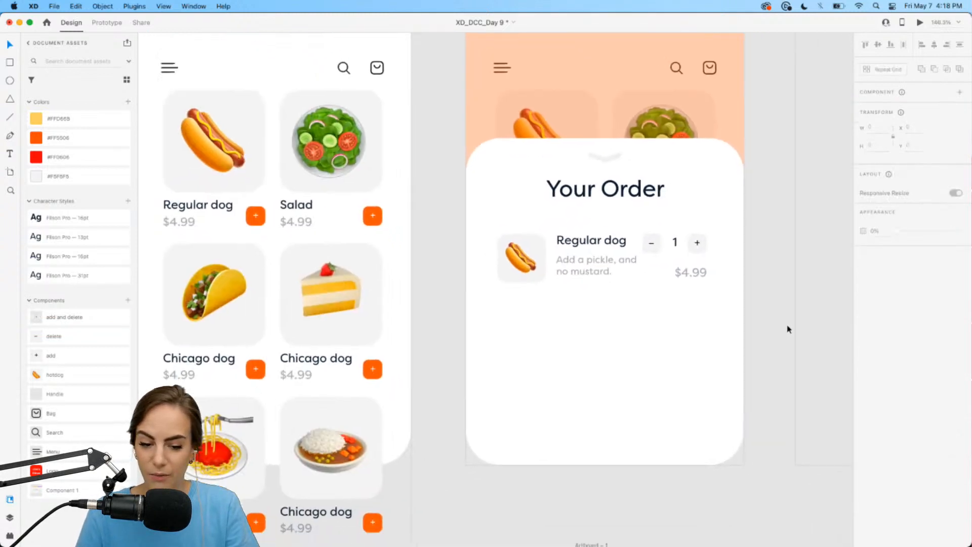
{"action": "scroll", "coordinate": [617, 234], "scroll_direction": "down", "scroll_amount": 2}
{"action": "scroll", "coordinate": [617, 234], "scroll_direction": "right", "scroll_amount": 2}
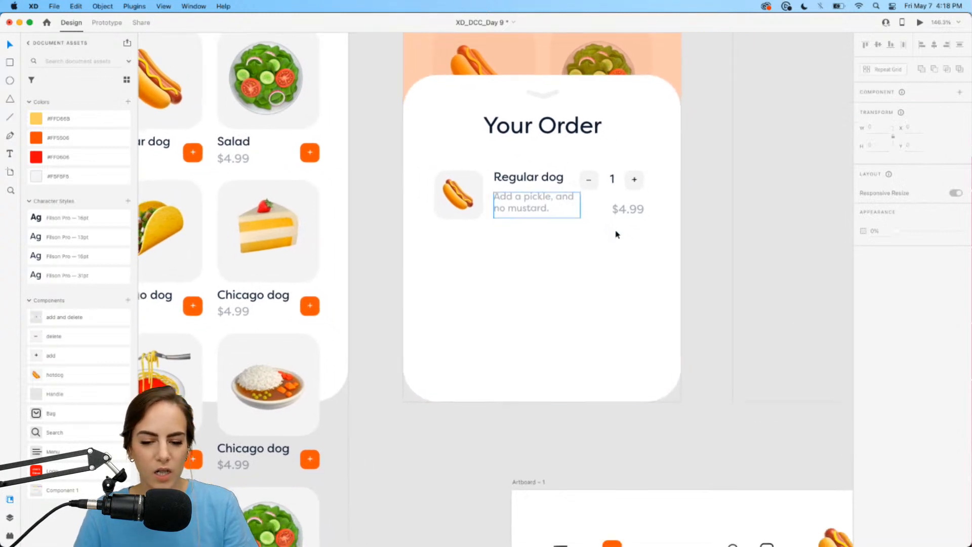
{"action": "key", "text": "l"}
{"action": "left_click_drag", "start_coordinate": [564, 196], "coordinate": [563, 282]}
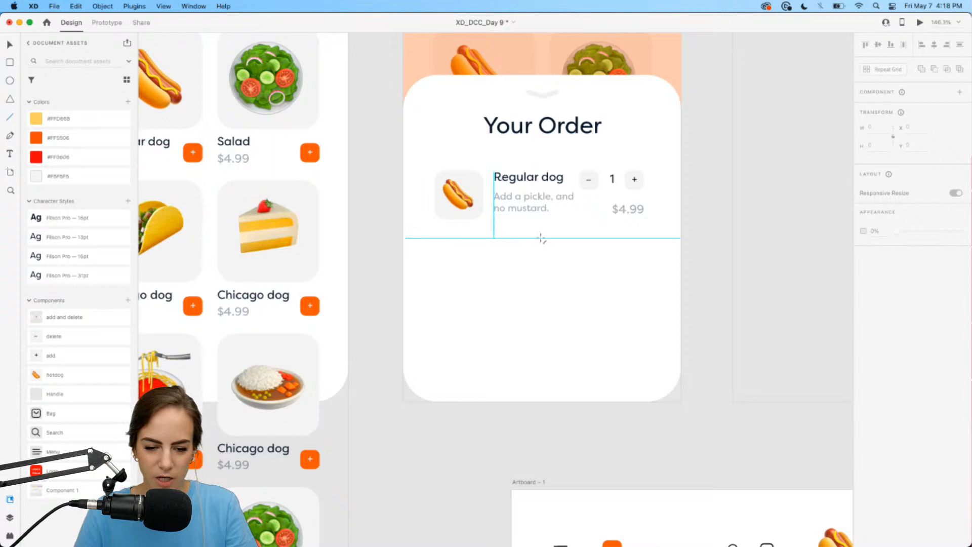
{"action": "left_click_drag", "start_coordinate": [542, 238], "coordinate": [644, 235]}
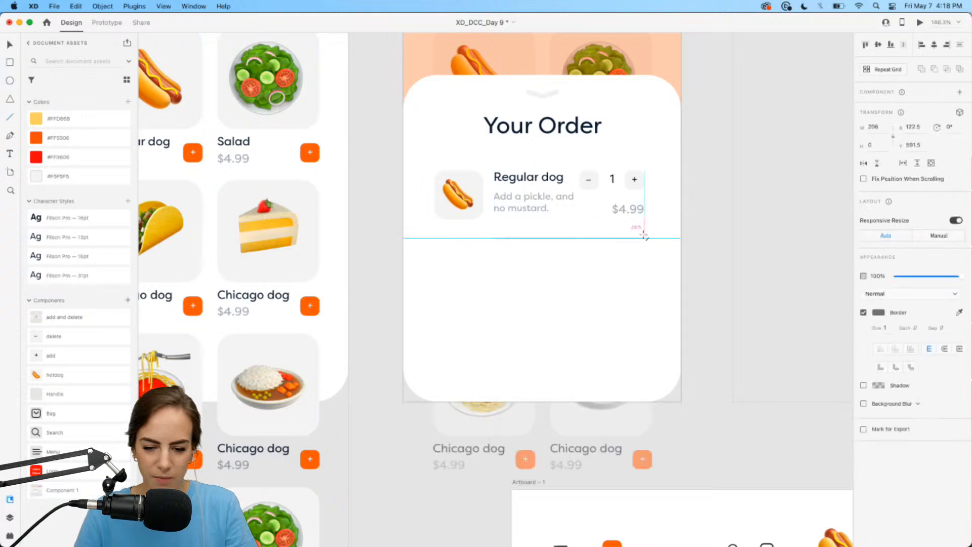
{"action": "left_click", "coordinate": [916, 277]}
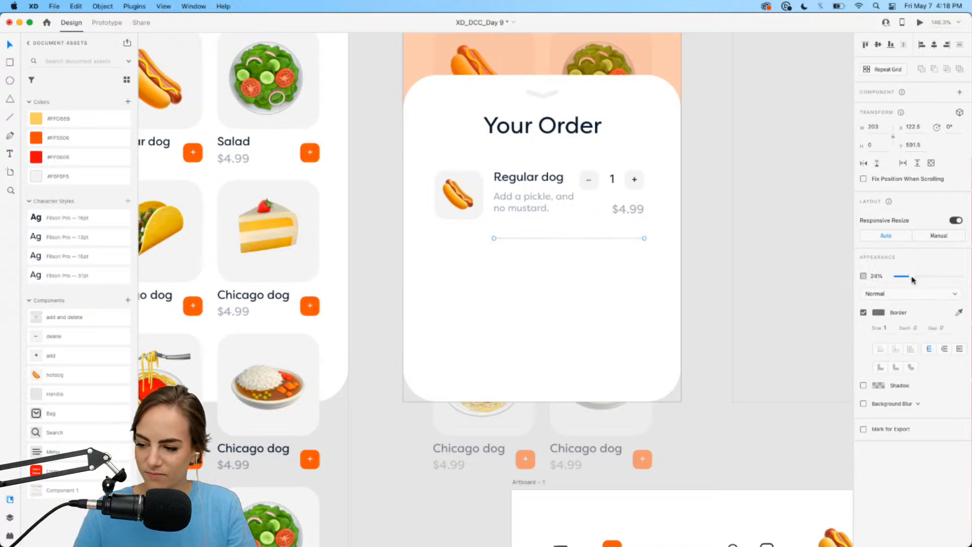
- Duplicate the "Regular dog" name and its $4.99 price straight down below the divider to about Y 620
{"action": "left_click", "coordinate": [536, 179]}
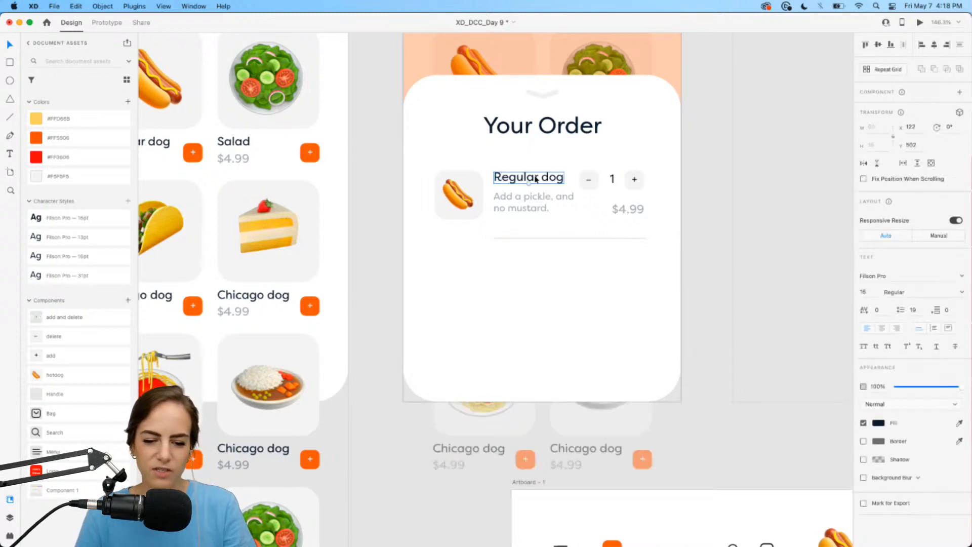
{"action": "left_click", "coordinate": [635, 211], "text": "shift"}
{"action": "left_click_drag", "start_coordinate": [636, 215], "coordinate": [616, 264]}
{"action": "left_click", "coordinate": [623, 334]}
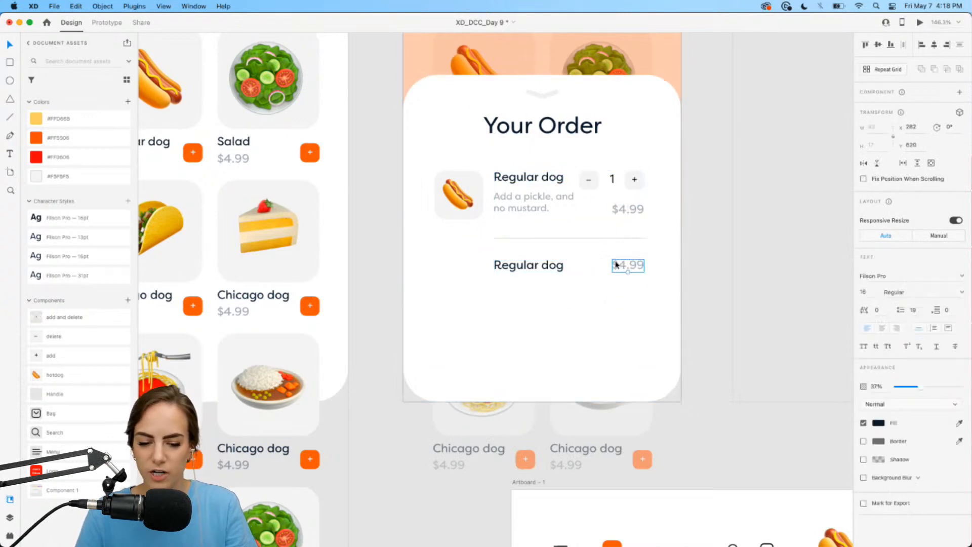
- Change the name below the divider to "Total" and set it and the $4.99 price beside it to Bold
{"action": "double_click", "coordinate": [556, 265]}
{"action": "type", "text": "Total"}
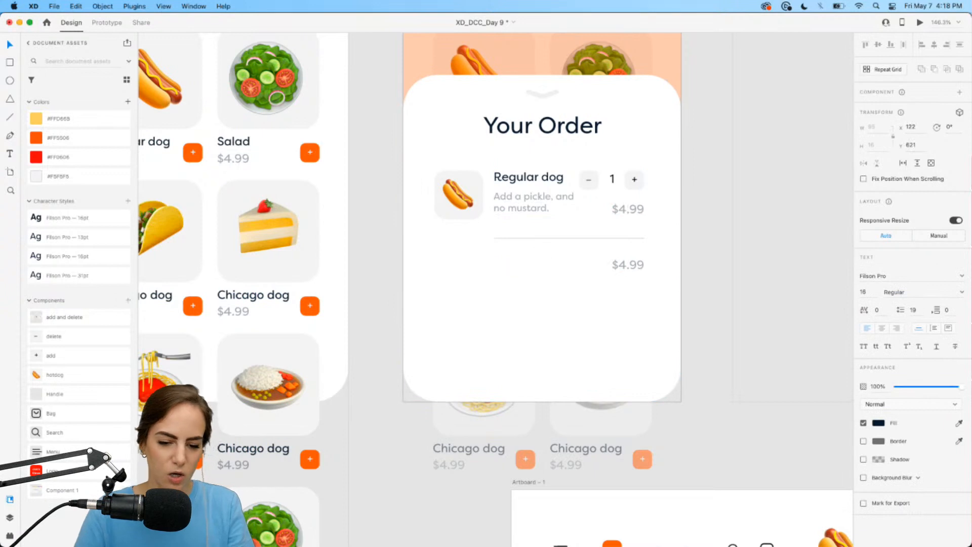
{"action": "key", "text": "Escape"}
{"action": "left_click", "coordinate": [628, 264], "text": "shift"}
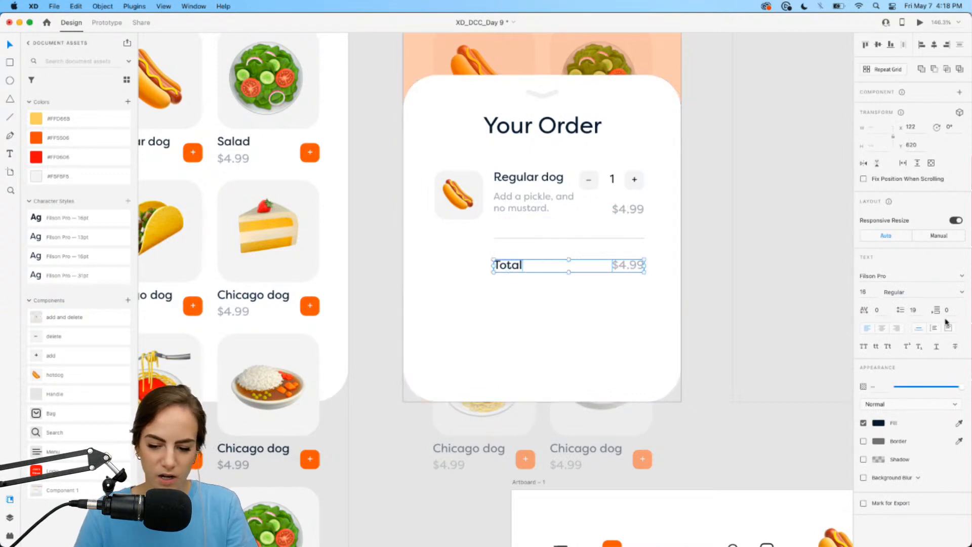
{"action": "left_click", "coordinate": [962, 293]}
{"action": "left_click", "coordinate": [901, 336]}
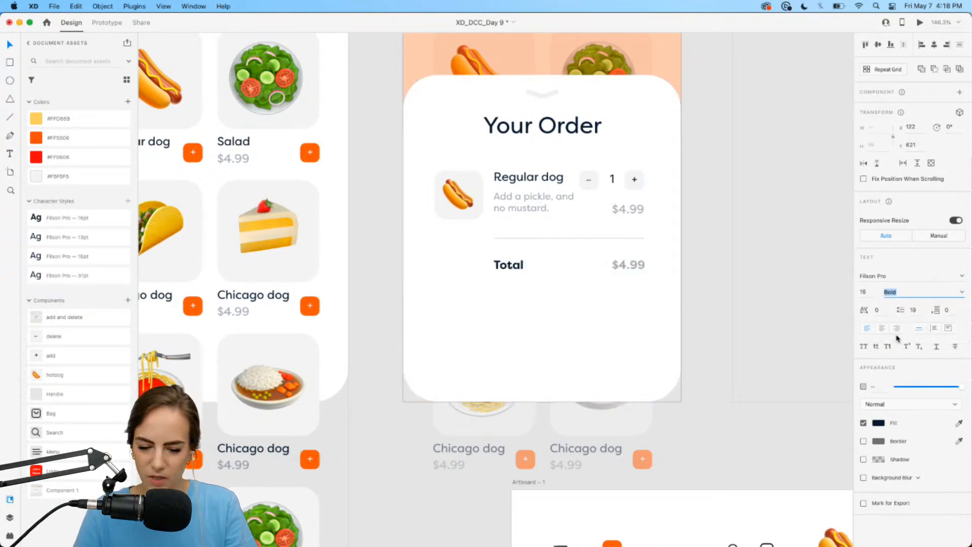
- Raise the $4.99 price in the Total row to full opacity
{"action": "left_click", "coordinate": [631, 265]}
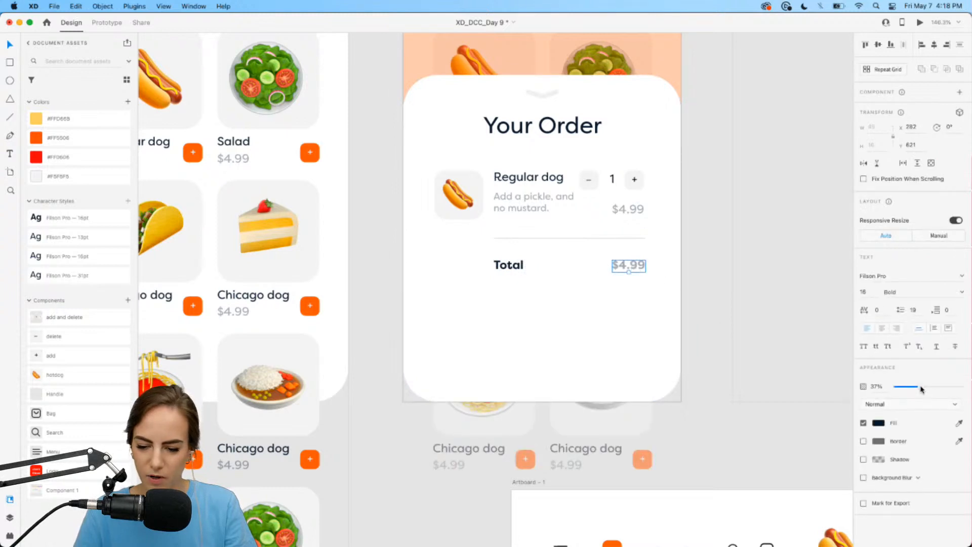
{"action": "left_click_drag", "start_coordinate": [921, 389], "coordinate": [962, 387]}
{"action": "left_click", "coordinate": [703, 347]}
{"action": "scroll", "coordinate": [704, 349], "scroll_direction": "down", "scroll_amount": 2}
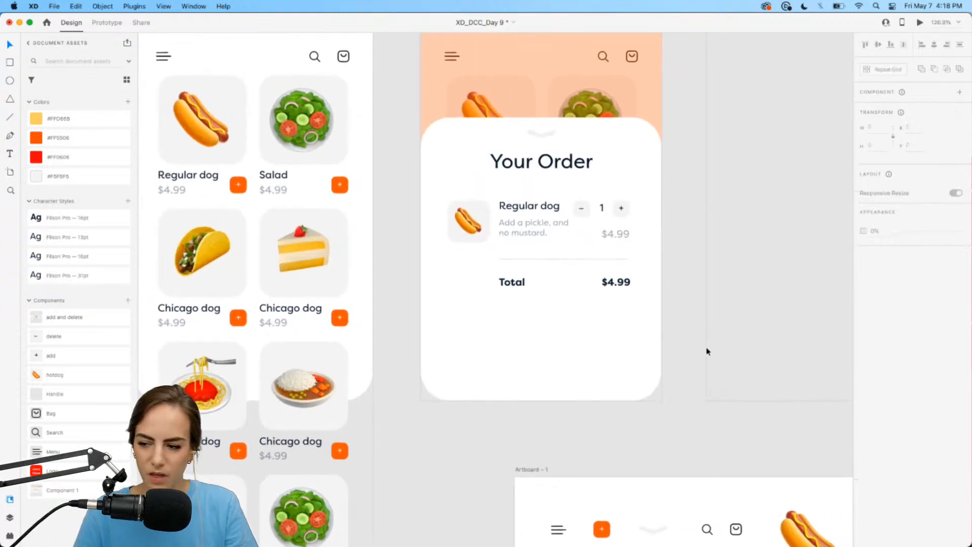
- Copy the orange arrow button from Artboard – 1 into the "Your Order" panel below the total, at X 122, Y 681
{"action": "scroll", "coordinate": [708, 351], "scroll_direction": "down", "scroll_amount": 5}
{"action": "left_click", "coordinate": [594, 387]}
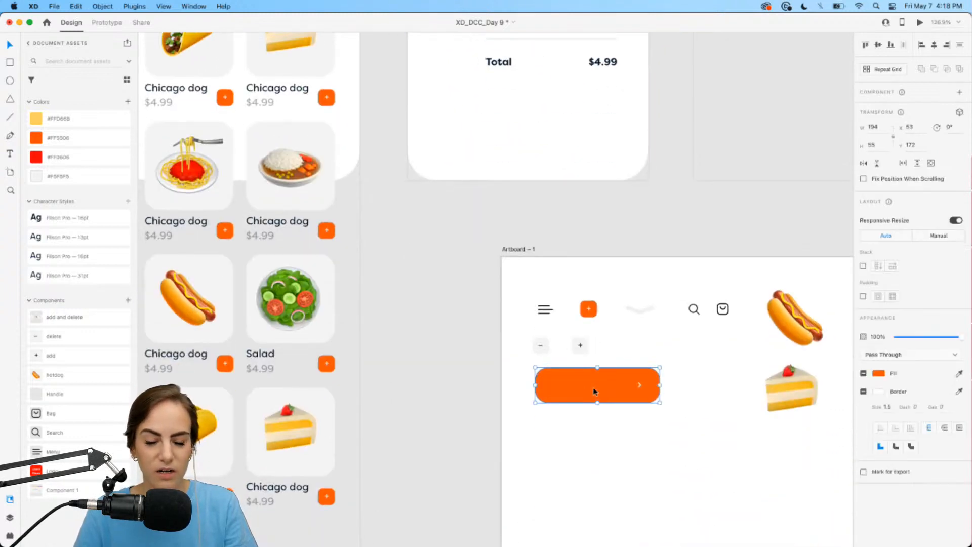
{"action": "scroll", "coordinate": [593, 389], "scroll_direction": "up", "scroll_amount": 3}
{"action": "scroll", "coordinate": [524, 284], "scroll_direction": "up", "scroll_amount": 3}
{"action": "key", "text": "super+v"}
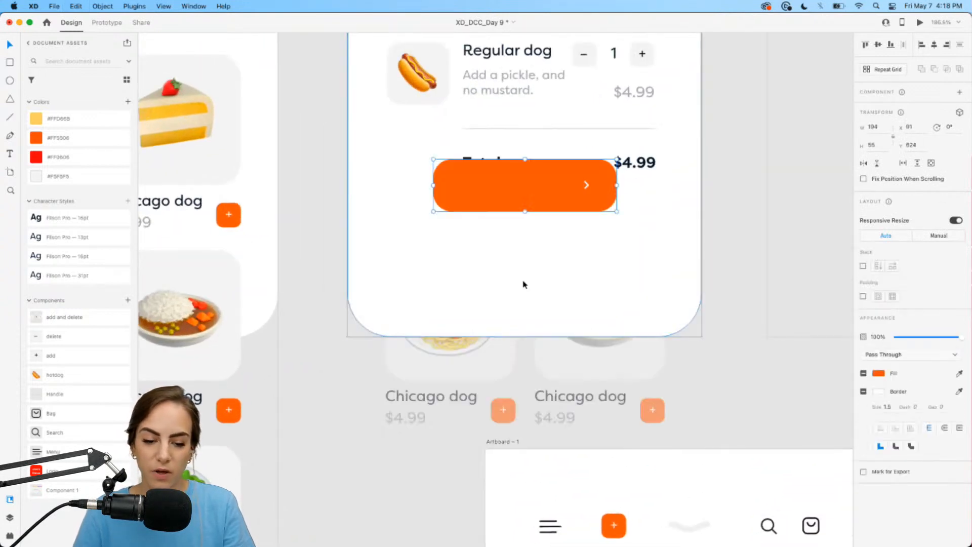
{"action": "left_click_drag", "start_coordinate": [514, 208], "coordinate": [505, 236]}
{"action": "scroll", "coordinate": [504, 236], "scroll_direction": "up", "scroll_amount": 3}
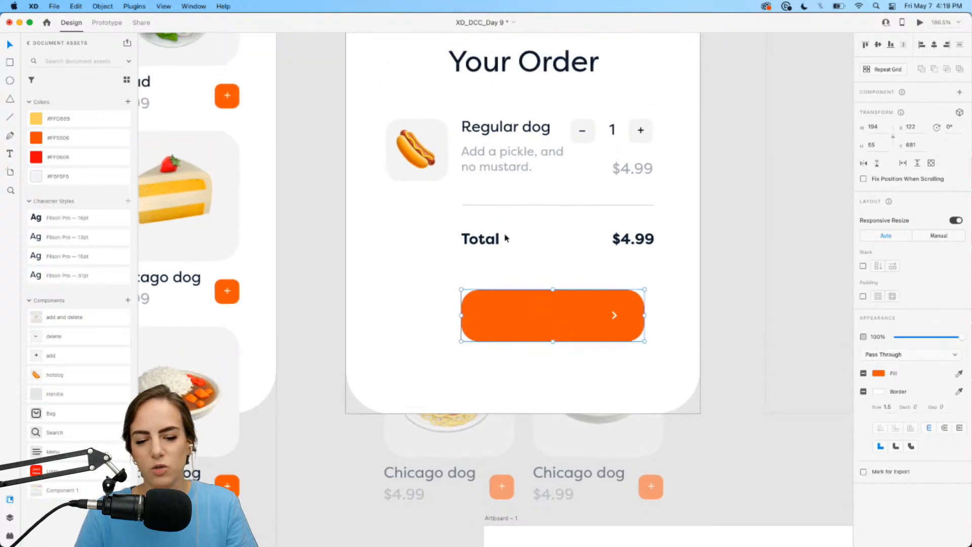
{"action": "left_click_drag", "start_coordinate": [589, 319], "coordinate": [558, 315]}
{"action": "key", "text": "super+z"}
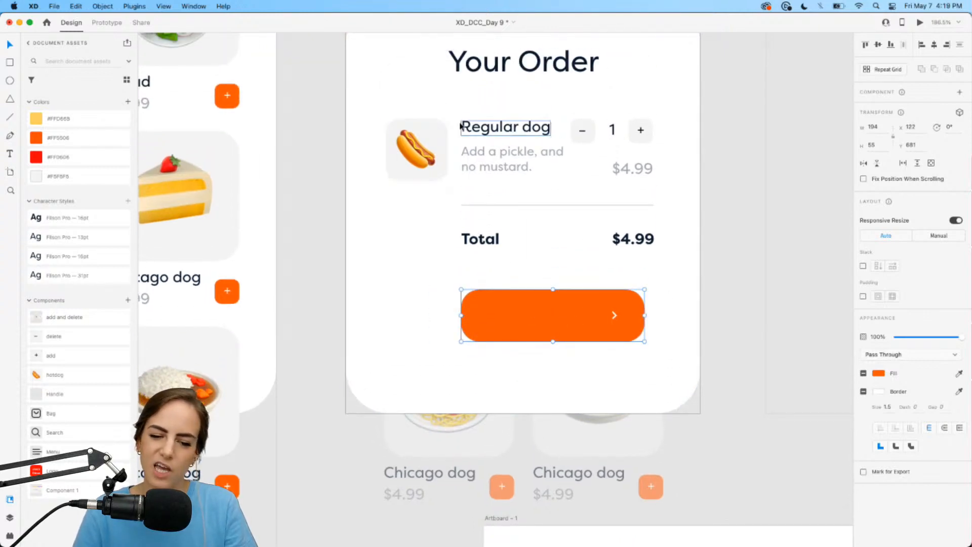
- Shift the order row, divider, Total row and orange button together slightly left to X 40
{"action": "left_click_drag", "start_coordinate": [727, 350], "coordinate": [393, 141]}
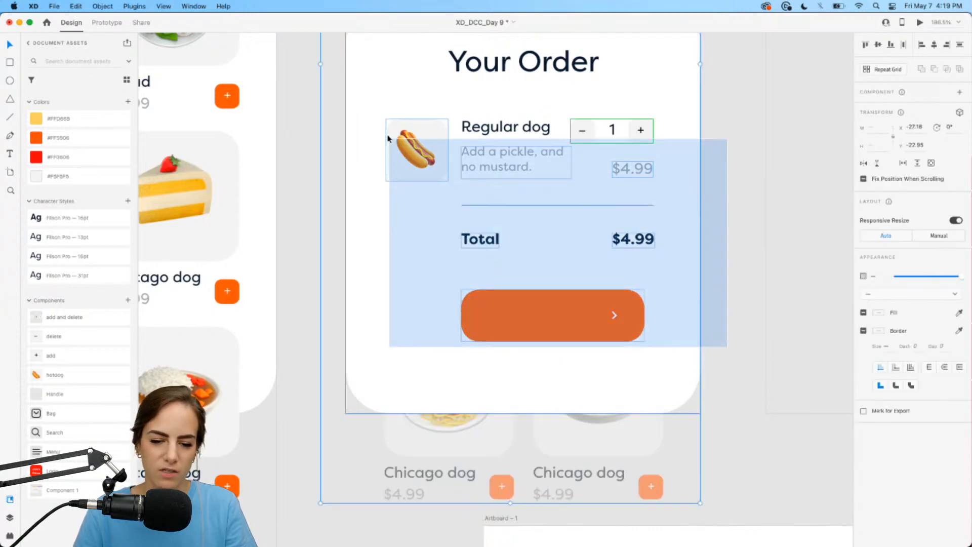
{"action": "scroll", "coordinate": [543, 154], "scroll_direction": "down", "scroll_amount": 6}
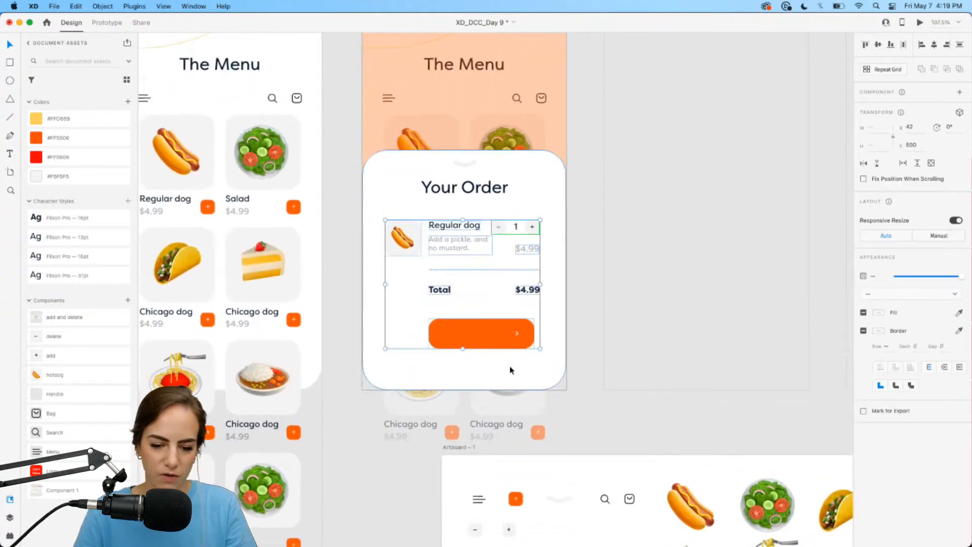
{"action": "left_click_drag", "start_coordinate": [505, 347], "coordinate": [499, 348]}
{"action": "scroll", "coordinate": [485, 337], "scroll_direction": "up", "scroll_amount": 4}
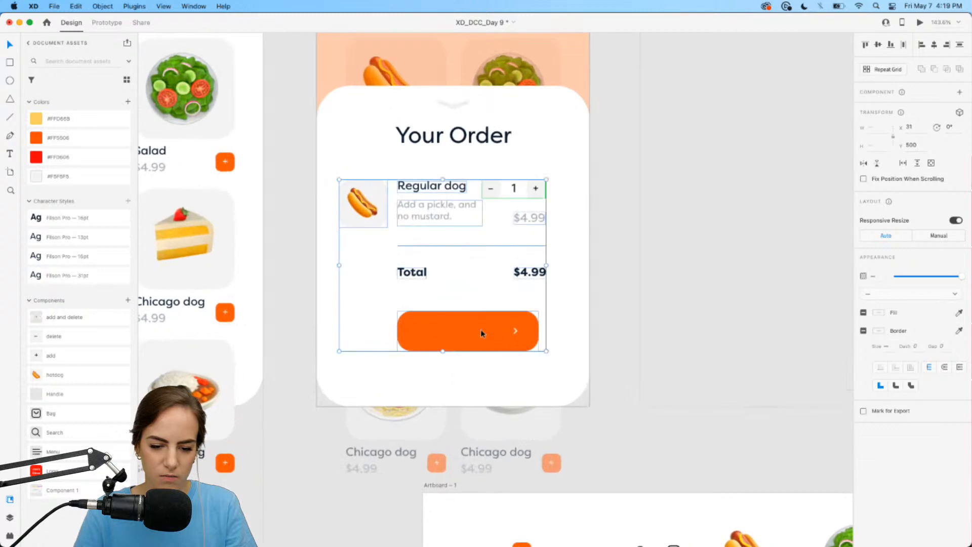
{"action": "scroll", "coordinate": [487, 333], "scroll_direction": "left", "scroll_amount": 2}
{"action": "left_click", "coordinate": [660, 317]}
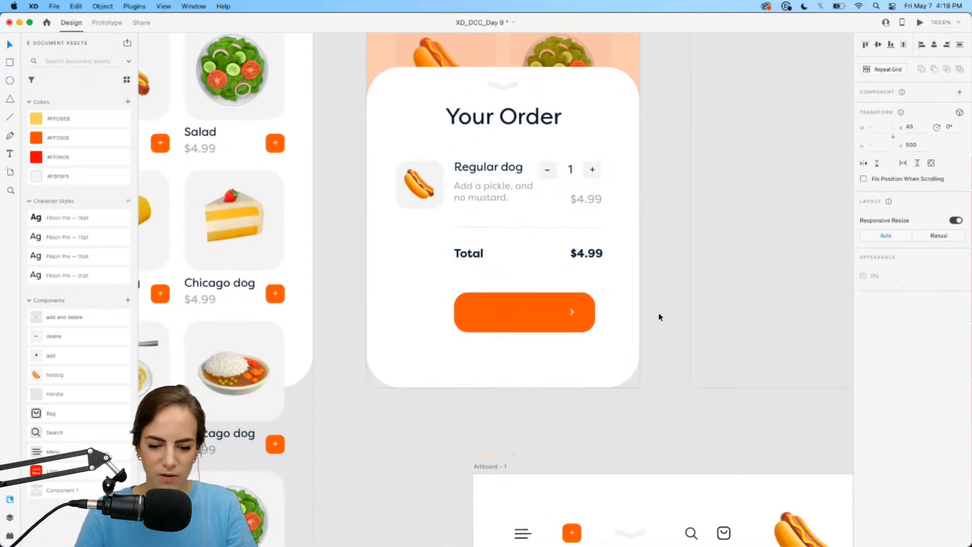
- Duplicate the "Regular dog" name onto the orange button at X 160, Y 701 and change it to "Place Order"
{"action": "scroll", "coordinate": [657, 311], "scroll_direction": "up", "scroll_amount": 3}
{"action": "scroll", "coordinate": [657, 311], "scroll_direction": "left", "scroll_amount": 3}
{"action": "double_click", "coordinate": [481, 123]}
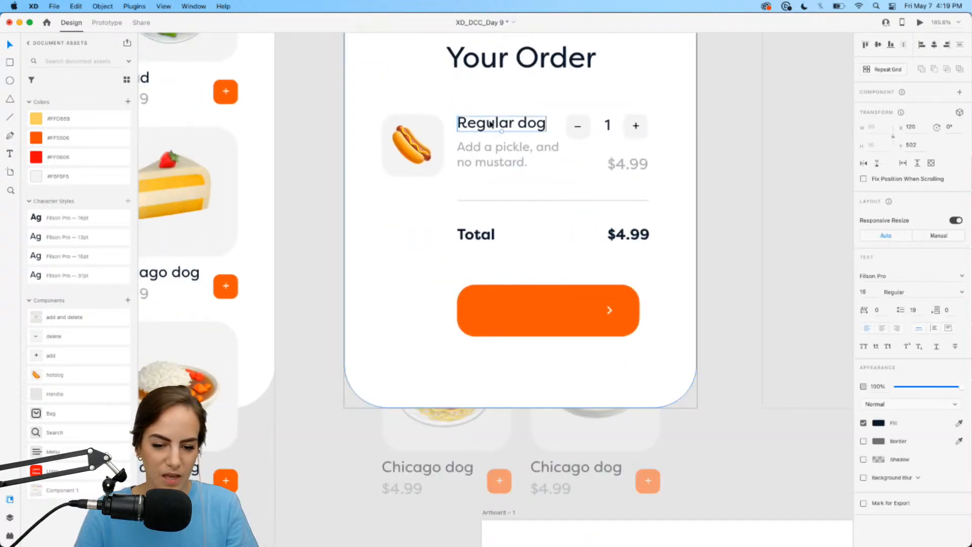
{"action": "left_click_drag", "start_coordinate": [481, 123], "coordinate": [518, 312]}
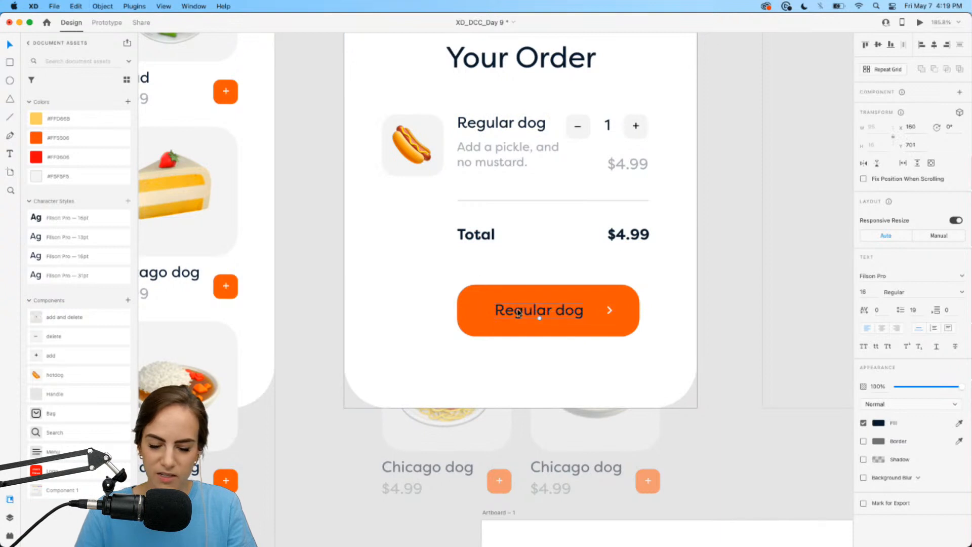
{"action": "double_click", "coordinate": [519, 312]}
{"action": "type", "text": "Place Order"}
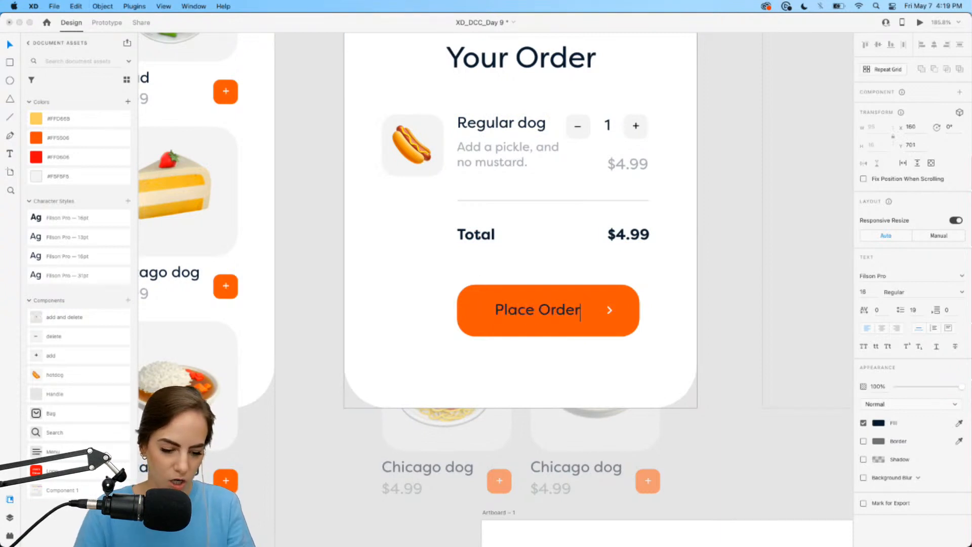
{"action": "key", "text": "Escape"}
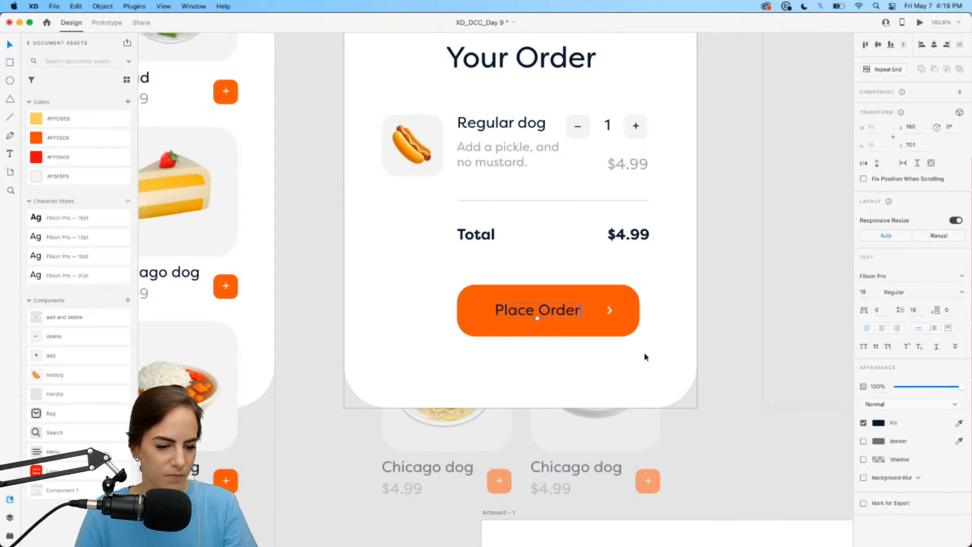
- Set the "Place Order" text's fill to white #FFFFFF and its weight to Medium
{"action": "left_click", "coordinate": [878, 426]}
{"action": "left_click_drag", "start_coordinate": [790, 395], "coordinate": [723, 357]}
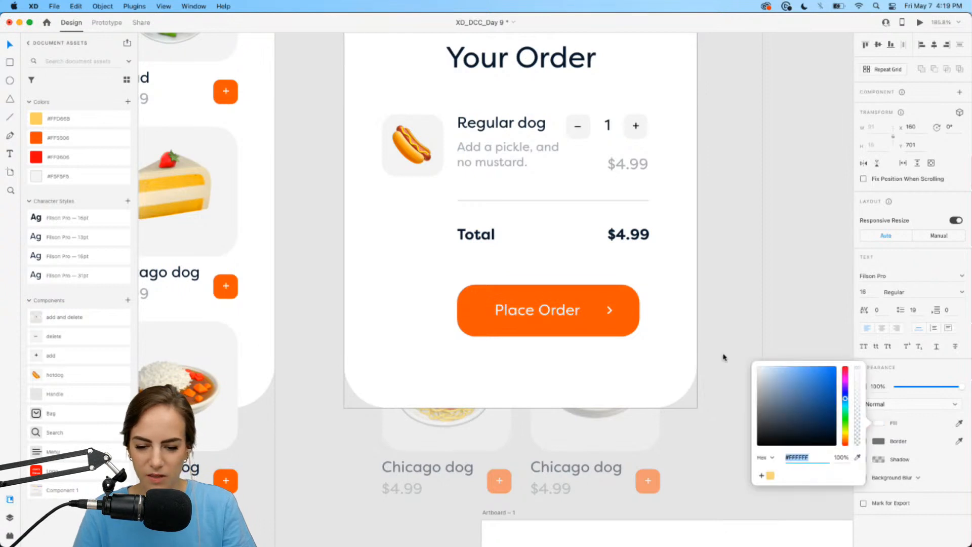
{"action": "left_click", "coordinate": [507, 310]}
{"action": "left_click", "coordinate": [962, 293]}
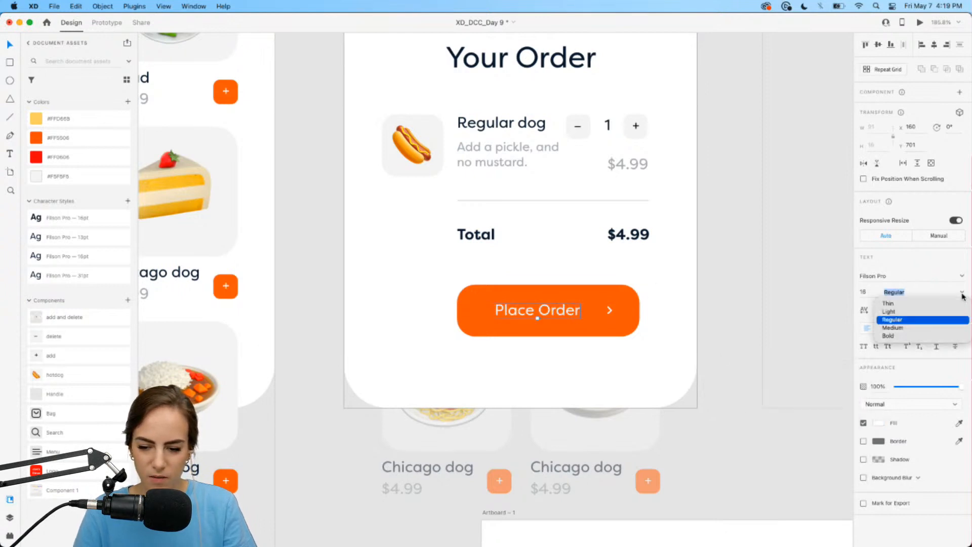
{"action": "left_click", "coordinate": [893, 328]}
- Turn the orange button with its "Place Order" label into a component named "Button_Place Order"
{"action": "left_click", "coordinate": [591, 298]}
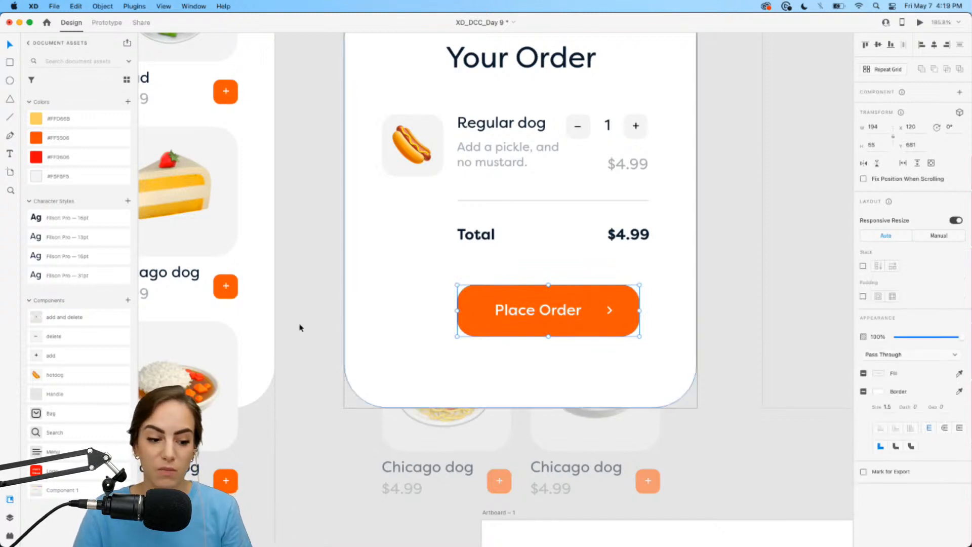
{"action": "left_click", "coordinate": [129, 302]}
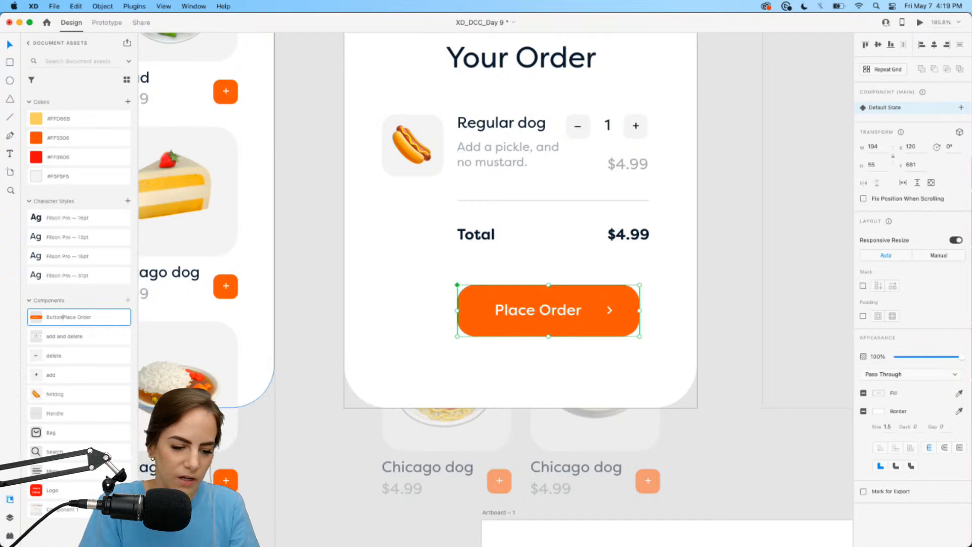
{"action": "left_click", "coordinate": [317, 341]}
{"action": "scroll", "coordinate": [305, 386], "scroll_direction": "down", "scroll_amount": 2}
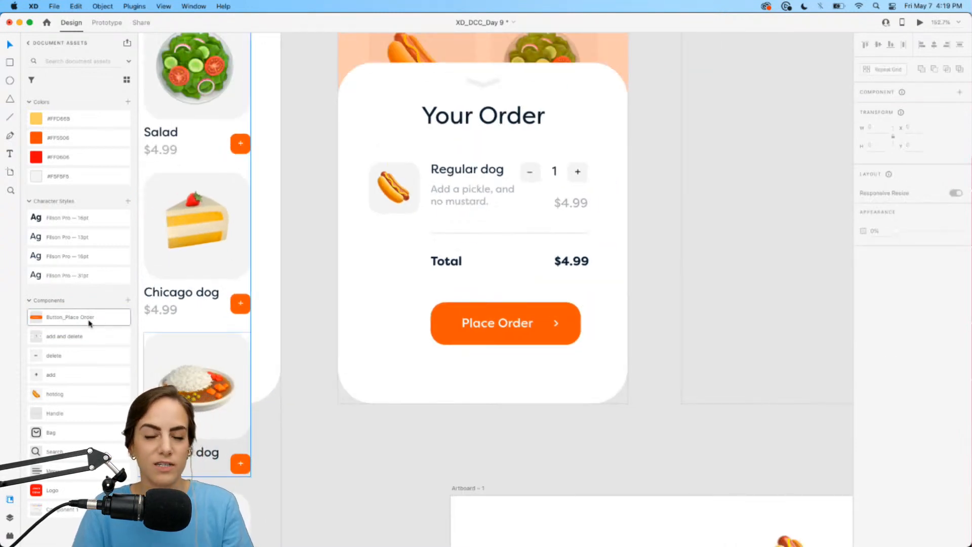
- Group the "Your Order" panel on the Order-1 artboard together with all of its contents
{"action": "scroll", "coordinate": [496, 327], "scroll_direction": "down", "scroll_amount": 3}
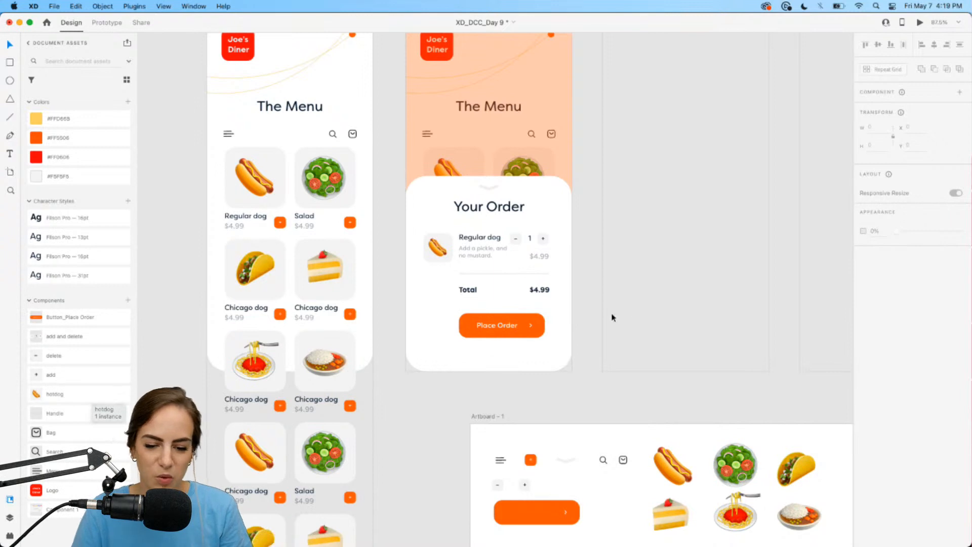
{"action": "scroll", "coordinate": [582, 322], "scroll_direction": "down", "scroll_amount": 3}
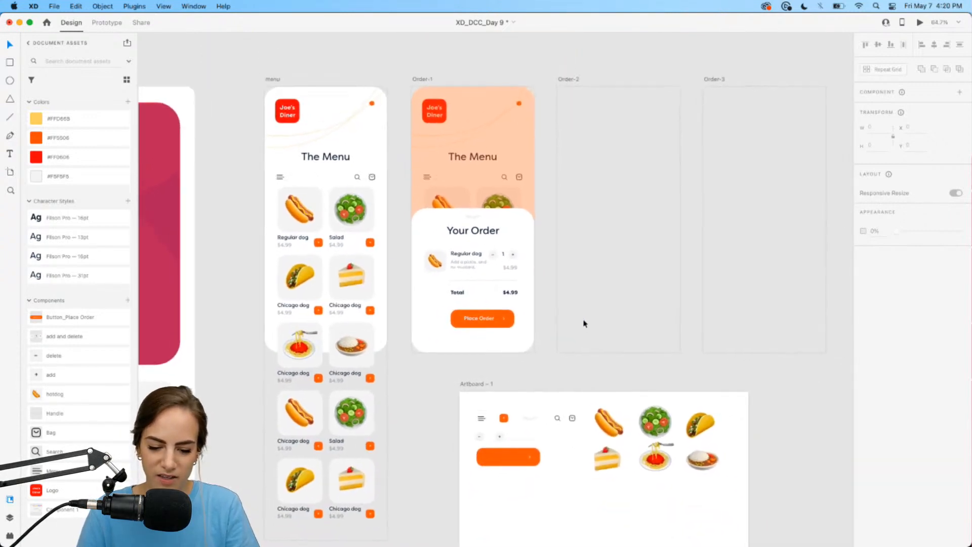
{"action": "scroll", "coordinate": [489, 256], "scroll_direction": "up", "scroll_amount": 3}
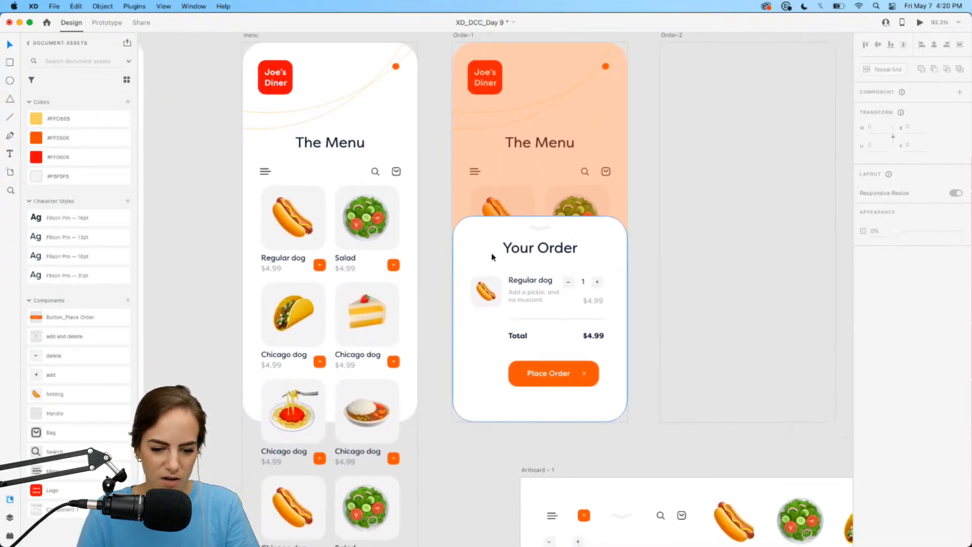
{"action": "scroll", "coordinate": [492, 257], "scroll_direction": "left", "scroll_amount": 2}
{"action": "scroll", "coordinate": [492, 258], "scroll_direction": "down", "scroll_amount": 1}
{"action": "left_click", "coordinate": [618, 214]}
{"action": "left_click_drag", "start_coordinate": [679, 387], "coordinate": [511, 206]}
{"action": "key", "text": "Escape"}
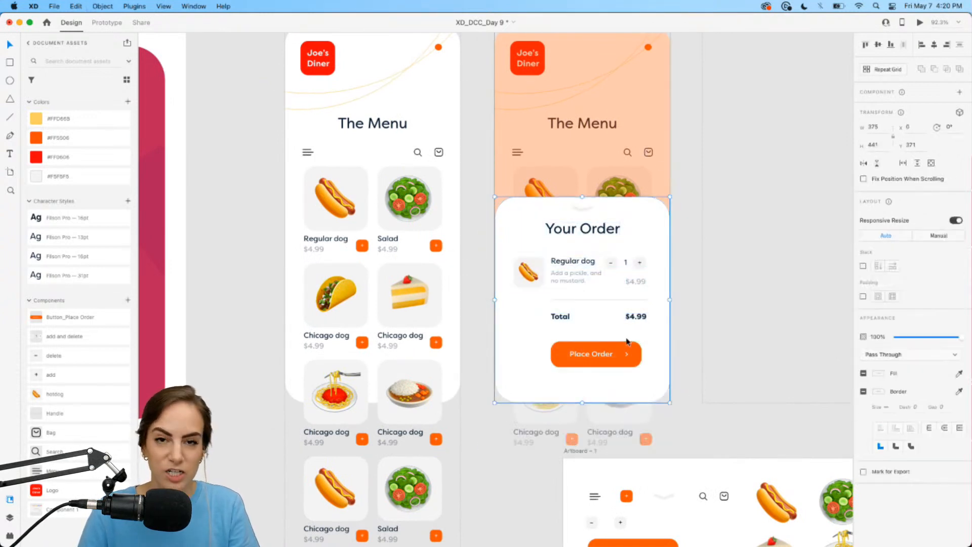
- Copy the grouped "Your Order" panel into the menu artboard and move it down to X 0, Y 753
{"action": "key", "text": "super+c"}
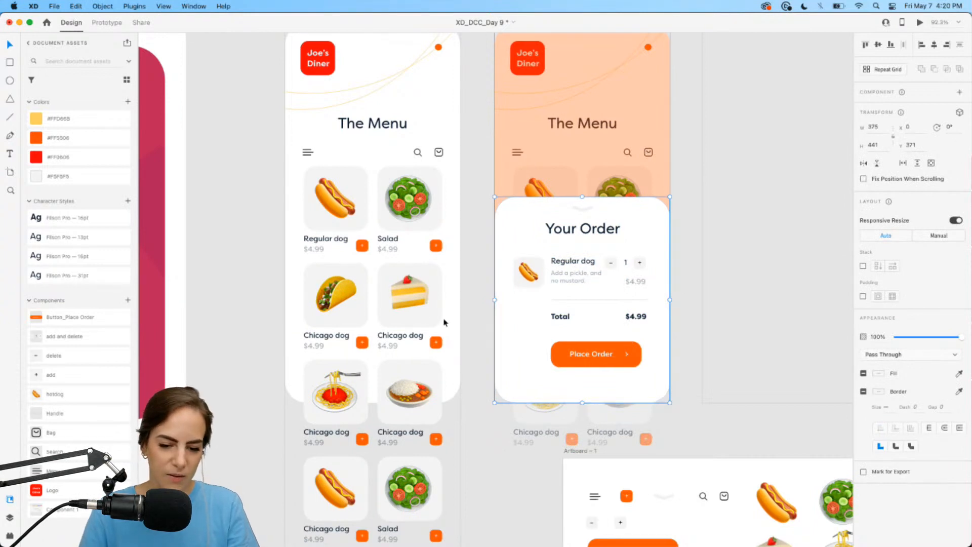
{"action": "left_click", "coordinate": [397, 317]}
{"action": "key", "text": "super+v"}
{"action": "left_click_drag", "start_coordinate": [424, 209], "coordinate": [417, 385]}
{"action": "mouse_move", "coordinate": [416, 405]}
{"action": "left_mouse_down"}
{"action": "mouse_move", "coordinate": [417, 375]}
{"action": "mouse_move", "coordinate": [417, 387]}
{"action": "left_mouse_up"}
- Link the plus button on the menu's Regular dog card to the Order-1 artboard as a prototype interaction
{"action": "scroll", "coordinate": [505, 387], "scroll_direction": "up", "scroll_amount": 3}
{"action": "scroll", "coordinate": [505, 387], "scroll_direction": "left", "scroll_amount": 1}
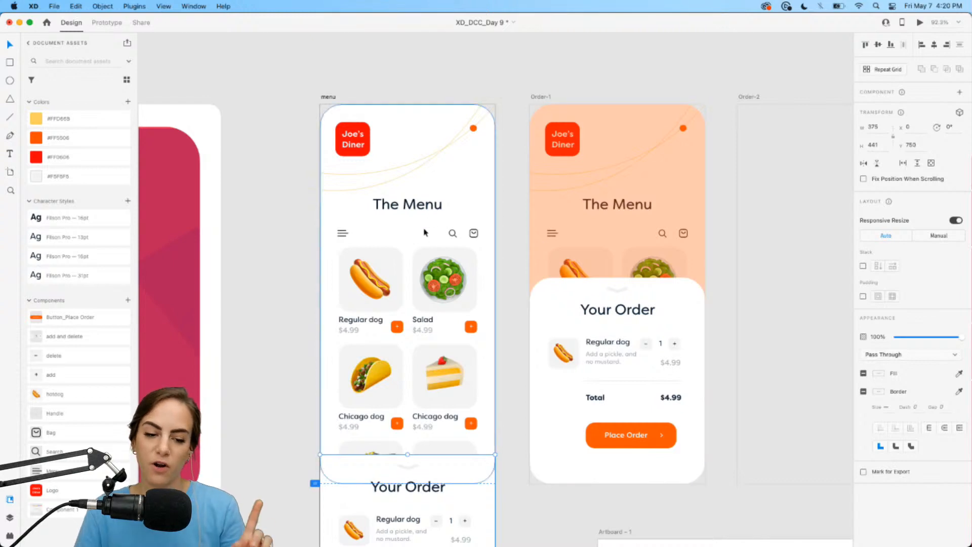
{"action": "scroll", "coordinate": [424, 232], "scroll_direction": "down", "scroll_amount": 2}
{"action": "scroll", "coordinate": [424, 232], "scroll_direction": "left", "scroll_amount": 1}
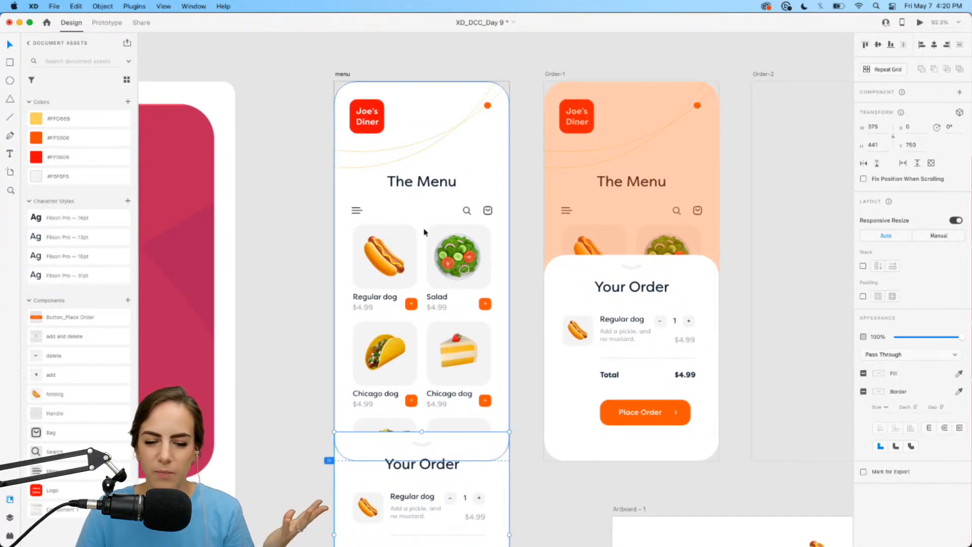
{"action": "double_click", "coordinate": [410, 307]}
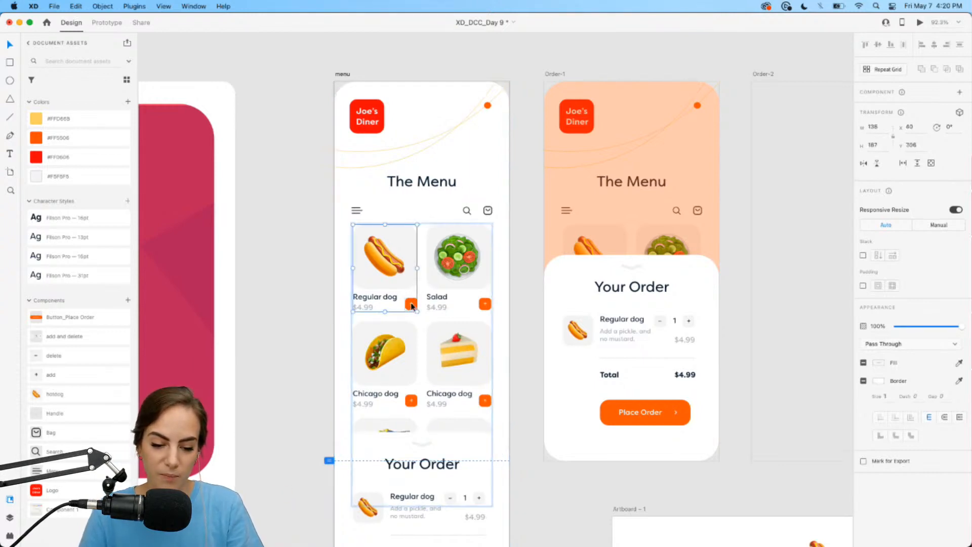
{"action": "double_click", "coordinate": [410, 304]}
{"action": "scroll", "coordinate": [411, 305], "scroll_direction": "up", "scroll_amount": 5}
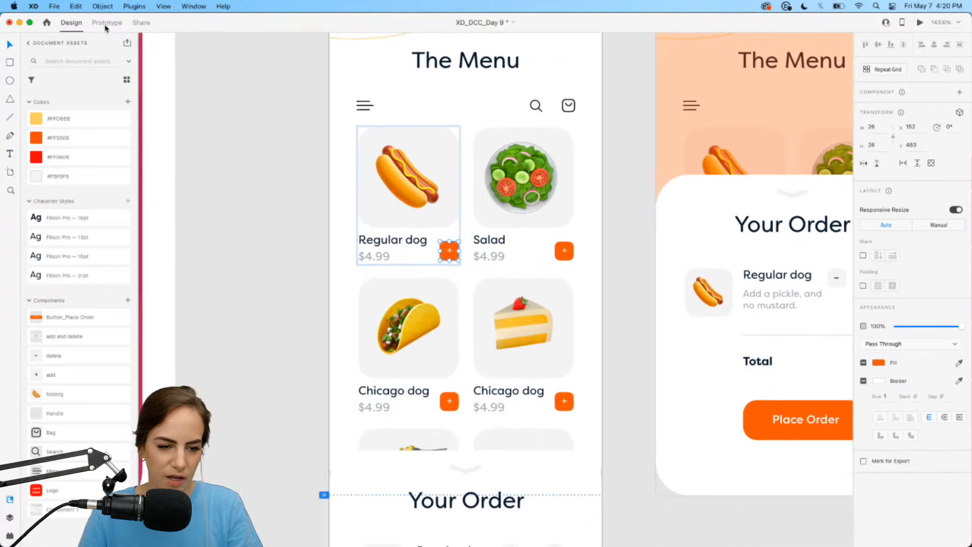
{"action": "left_click", "coordinate": [105, 27]}
{"action": "scroll", "coordinate": [552, 166], "scroll_direction": "up", "scroll_amount": 3}
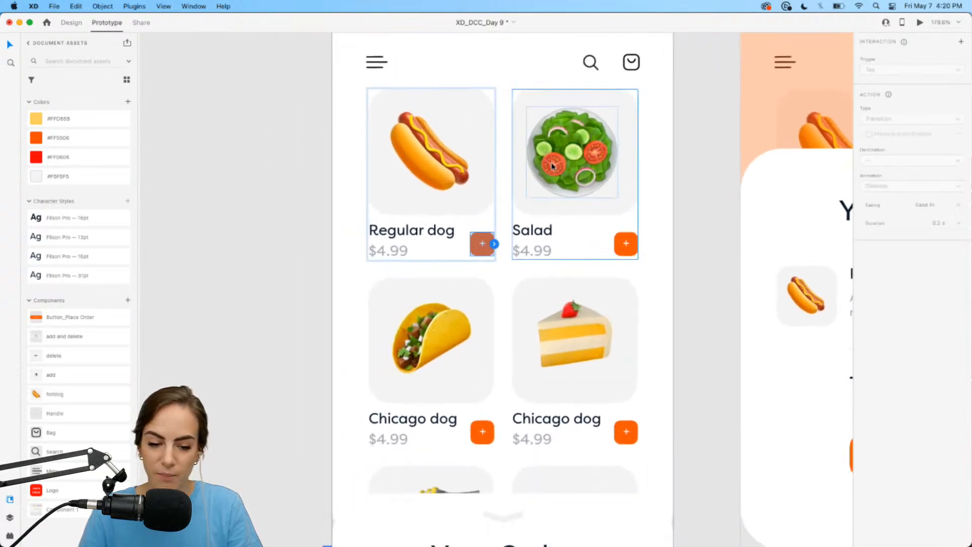
{"action": "scroll", "coordinate": [552, 166], "scroll_direction": "left", "scroll_amount": 2}
{"action": "scroll", "coordinate": [552, 166], "scroll_direction": "down", "scroll_amount": 1}
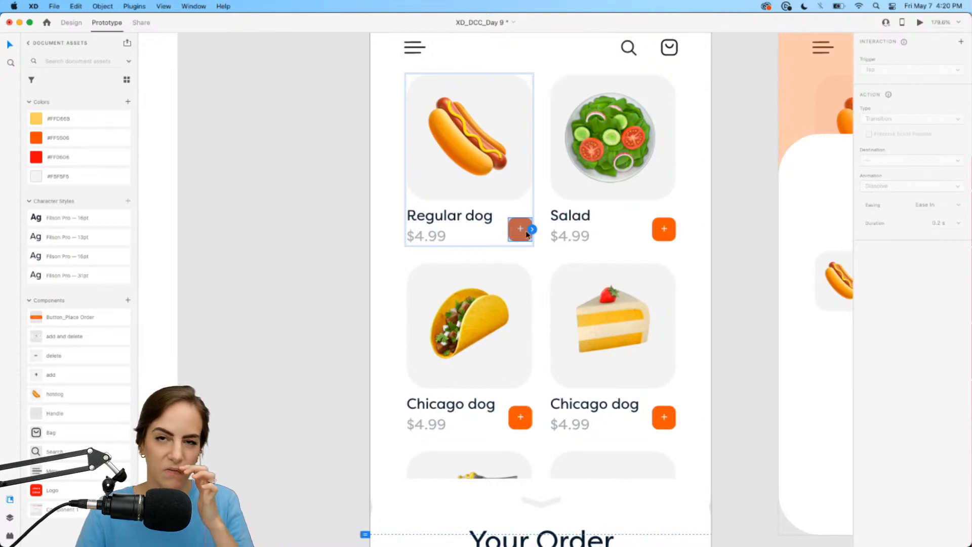
{"action": "left_click_drag", "start_coordinate": [533, 231], "coordinate": [792, 211]}
{"action": "scroll", "coordinate": [792, 200], "scroll_direction": "right", "scroll_amount": 2}
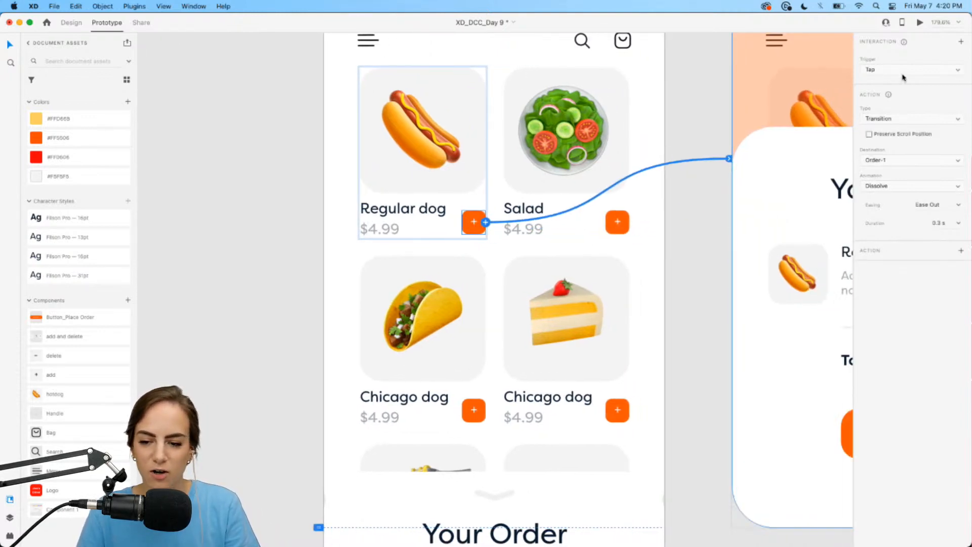
- Set the action type of the plus button's tap interaction to Auto-Animate
{"action": "left_click", "coordinate": [905, 120]}
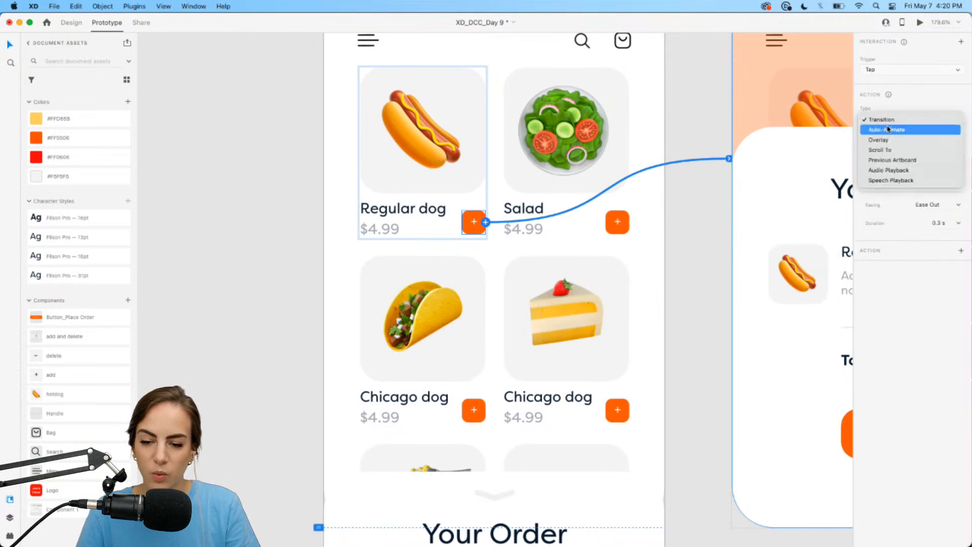
{"action": "left_click", "coordinate": [891, 73]}
{"action": "left_click", "coordinate": [892, 74]}
{"action": "left_click", "coordinate": [890, 71]}
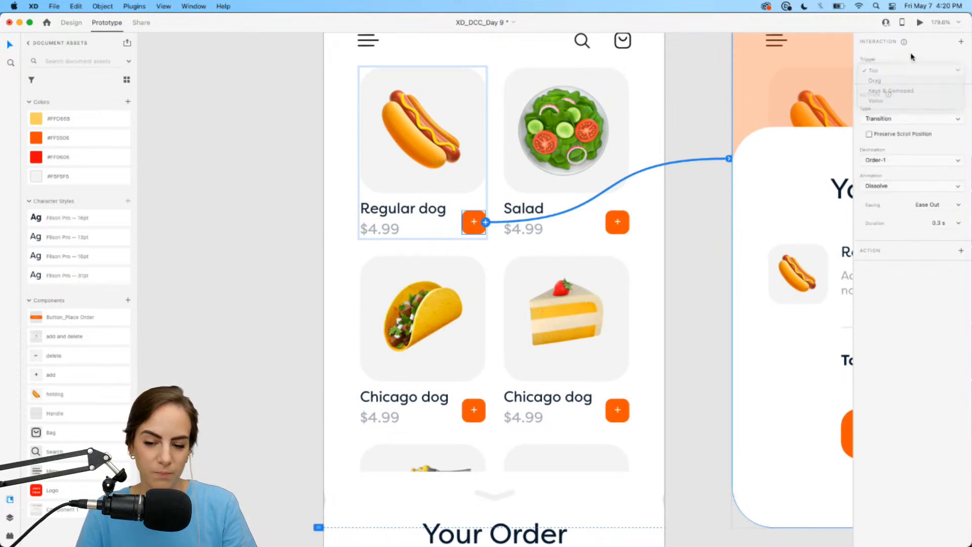
{"action": "left_click", "coordinate": [904, 120]}
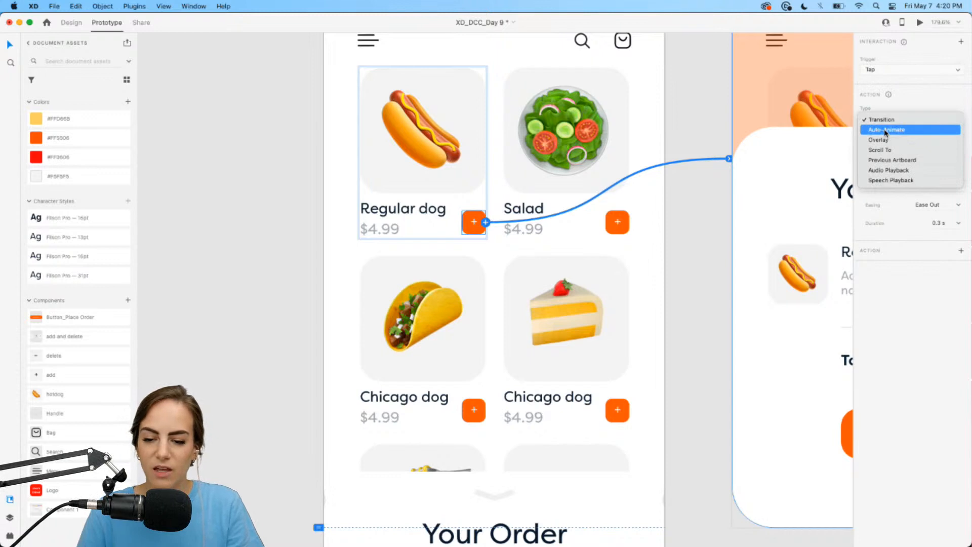
{"action": "left_click", "coordinate": [886, 131]}
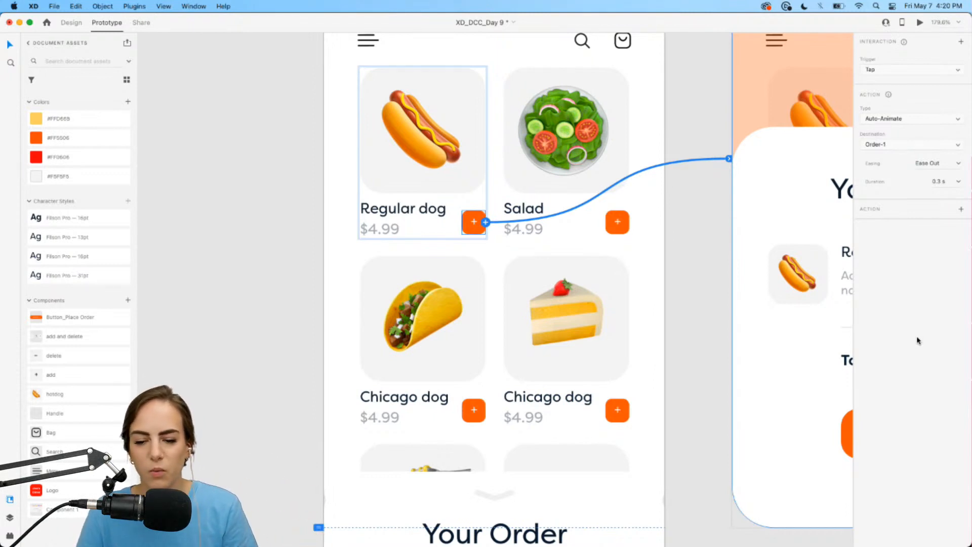
- Preview the prototype from the menu artboard and test the plus button on the Regular dog card
{"action": "scroll", "coordinate": [658, 337], "scroll_direction": "down", "scroll_amount": 5}
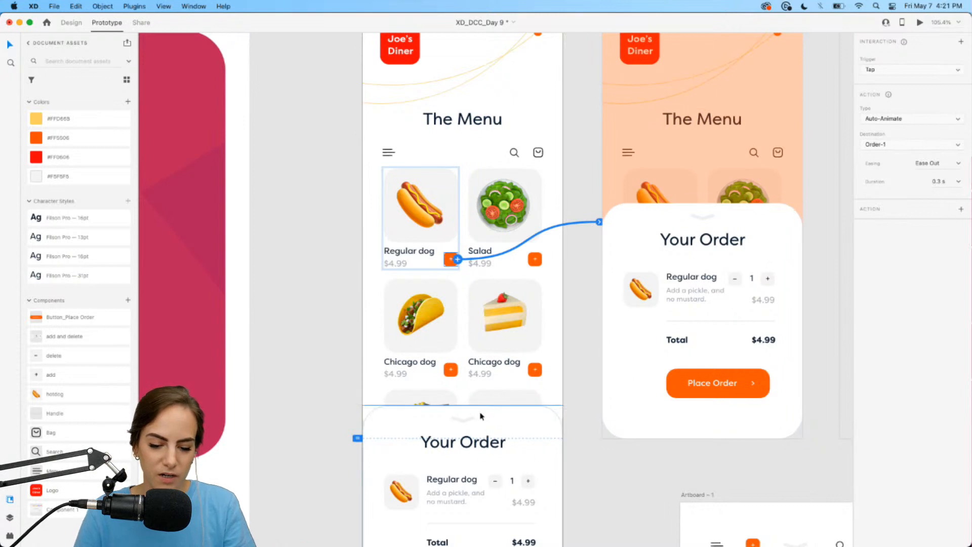
{"action": "left_click", "coordinate": [431, 431]}
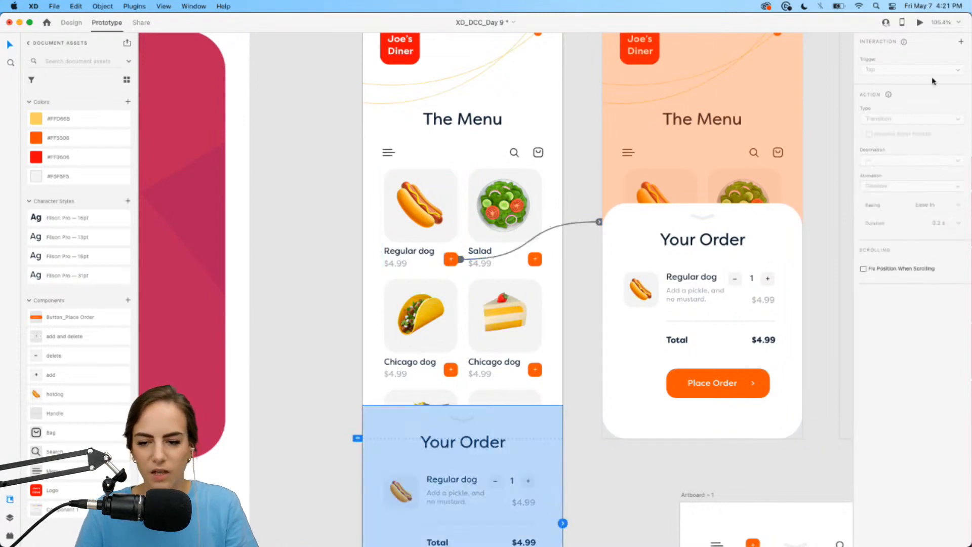
{"action": "left_click", "coordinate": [918, 23]}
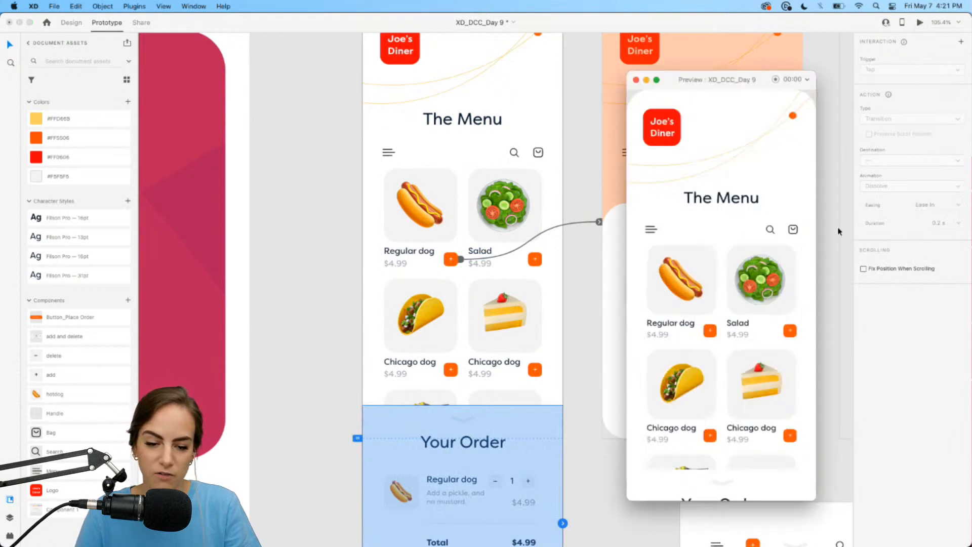
{"action": "left_click", "coordinate": [710, 331]}
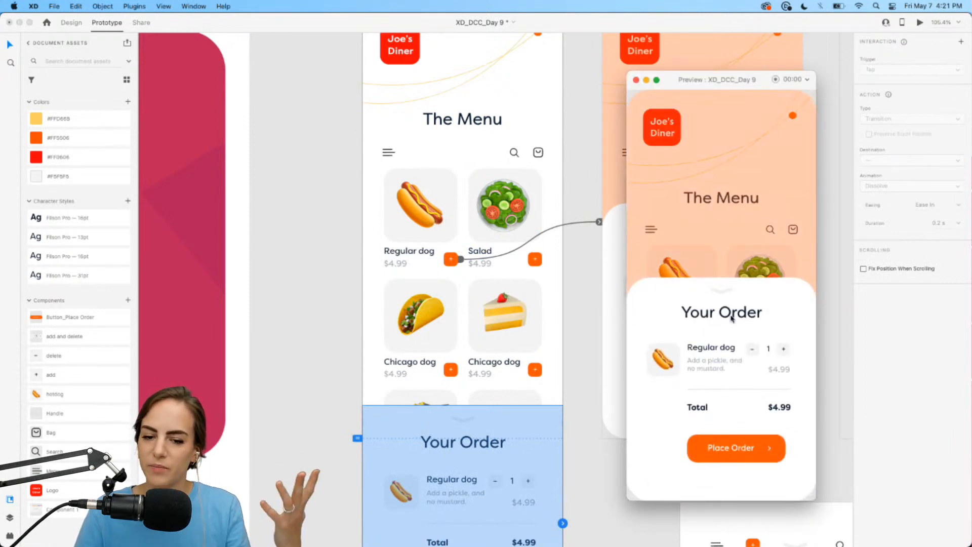
{"action": "left_click", "coordinate": [637, 81]}
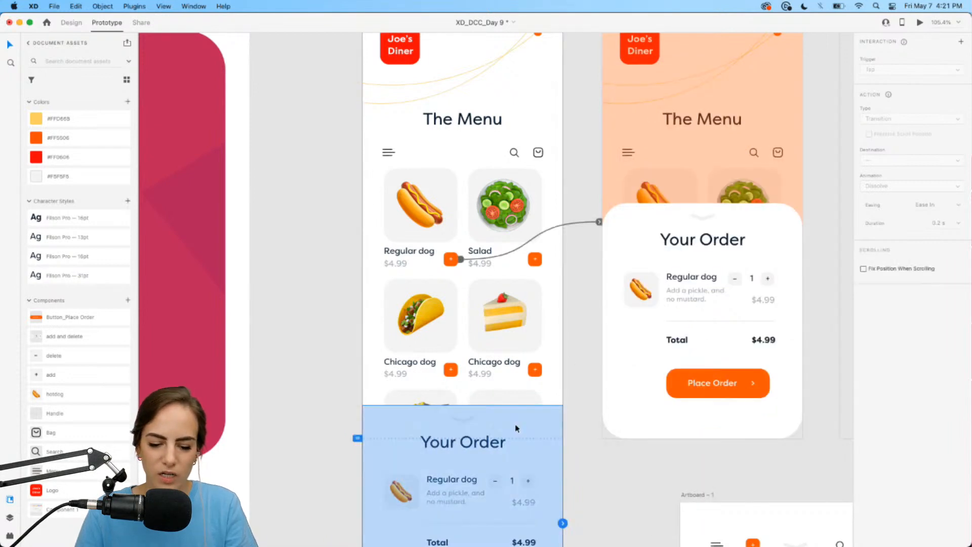
- Set the opacity of the "Your Order" panel copy on the menu artboard to 0%
{"action": "scroll", "coordinate": [577, 347], "scroll_direction": "down", "scroll_amount": 3}
{"action": "left_click", "coordinate": [71, 22]}
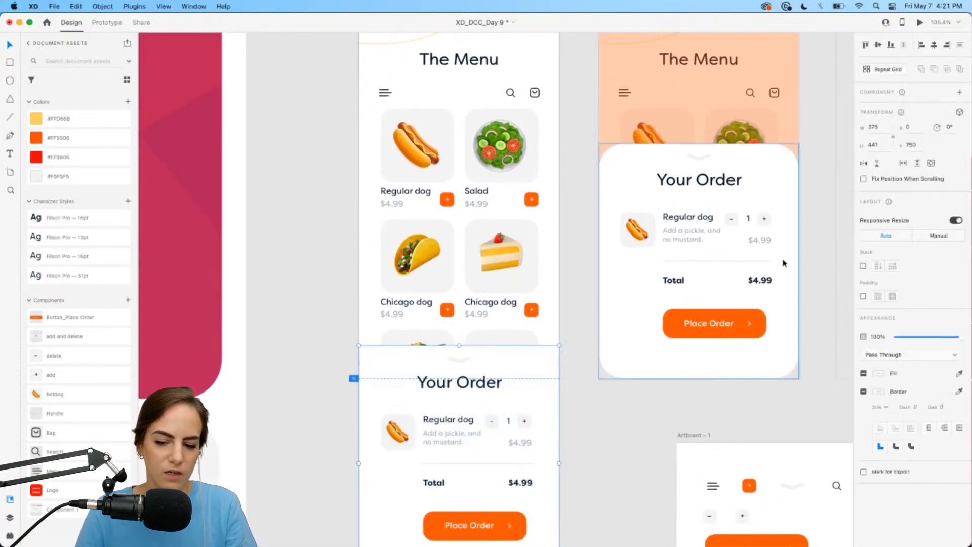
{"action": "left_click_drag", "start_coordinate": [916, 336], "coordinate": [909, 338]}
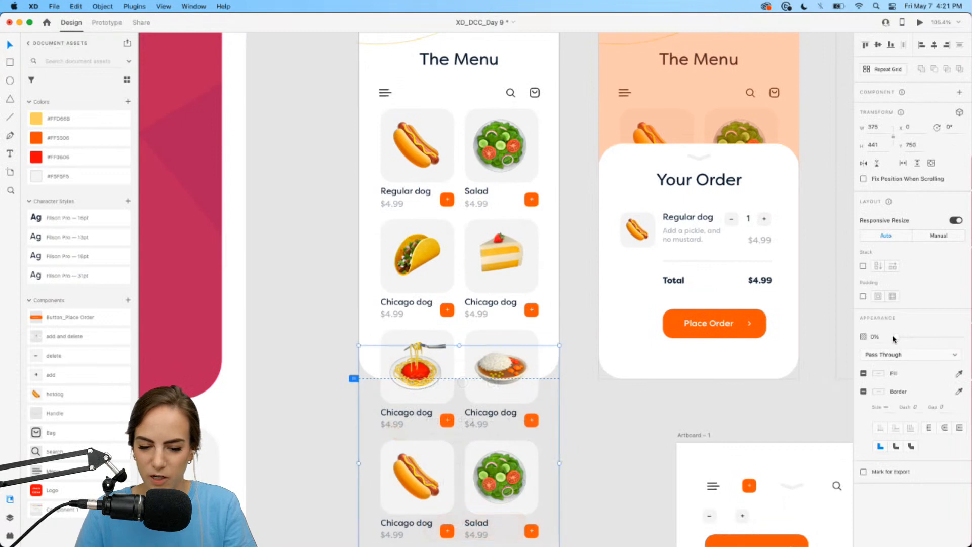
{"action": "left_click", "coordinate": [666, 397]}
{"action": "left_click", "coordinate": [535, 373]}
{"action": "scroll", "coordinate": [534, 373], "scroll_direction": "up", "scroll_amount": 1}
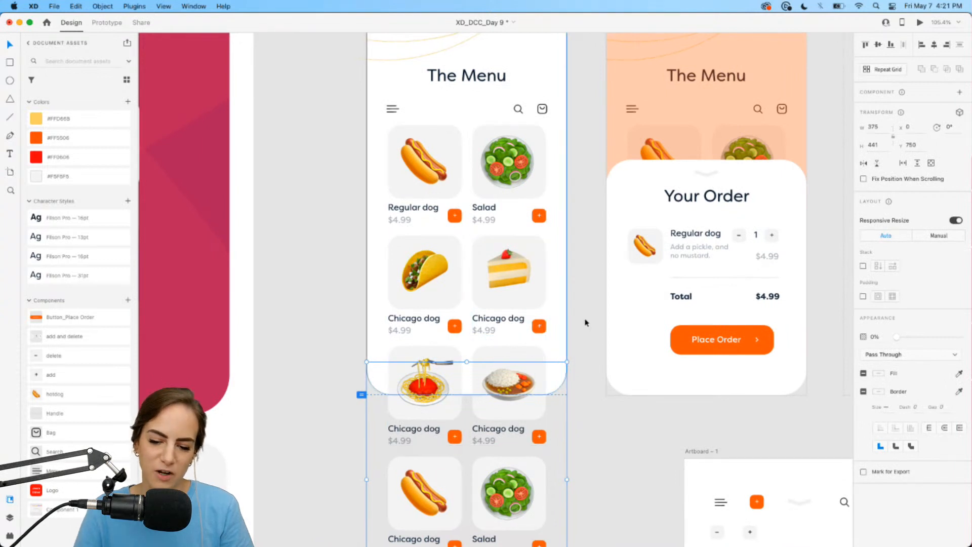
- Link the chevron handle of the Order-1 "Your Order" panel to the menu artboard as a tap interaction with Auto-Animate
{"action": "double_click", "coordinate": [708, 175]}
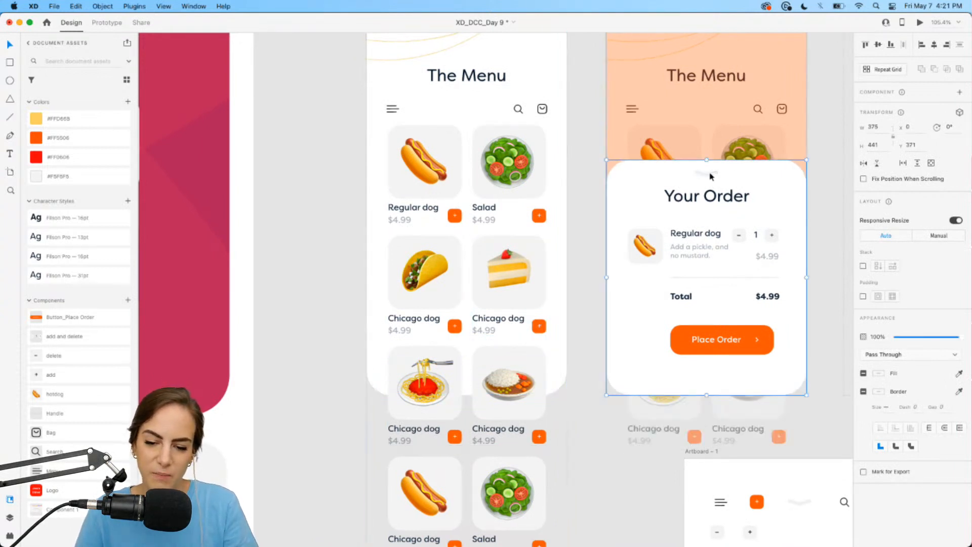
{"action": "left_click", "coordinate": [107, 22]}
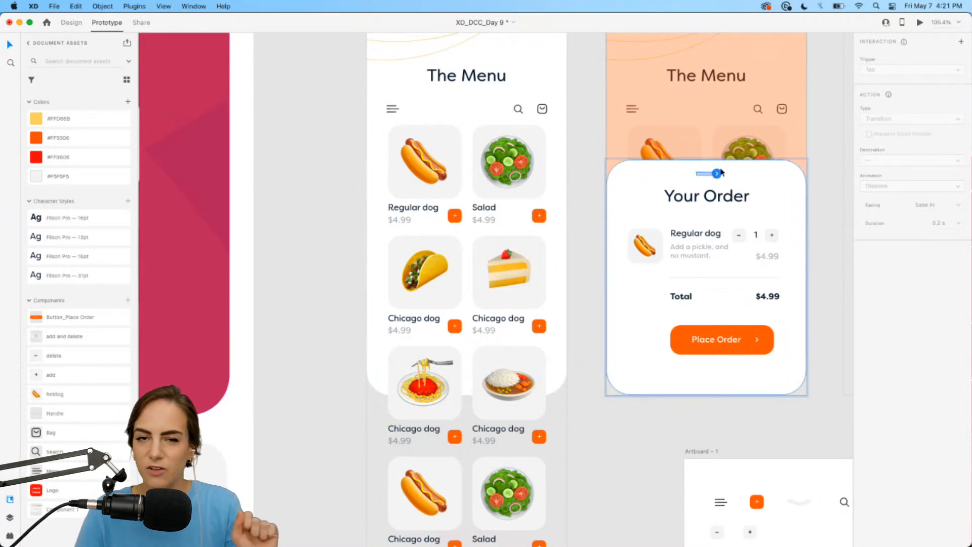
{"action": "left_click_drag", "start_coordinate": [717, 174], "coordinate": [557, 304]}
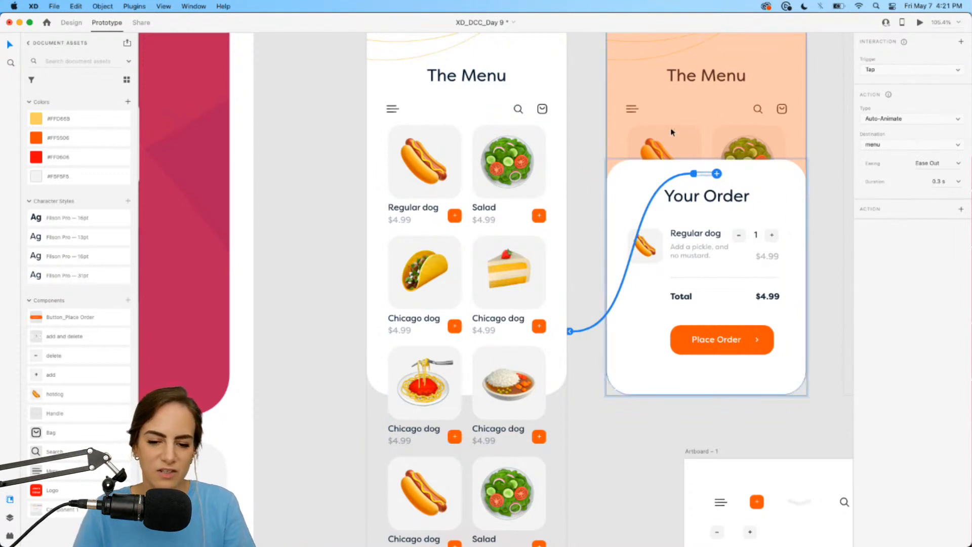
{"action": "key", "text": "super+z"}
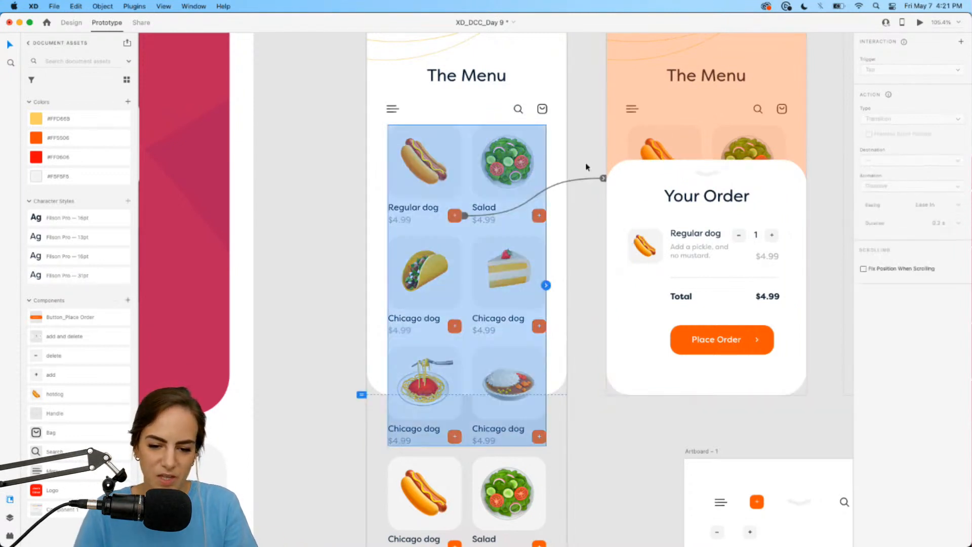
- Preview the Regular dog plus button's animation with the menu's panel copy made transparent
{"action": "left_click", "coordinate": [920, 22]}
{"action": "left_click", "coordinate": [711, 332]}
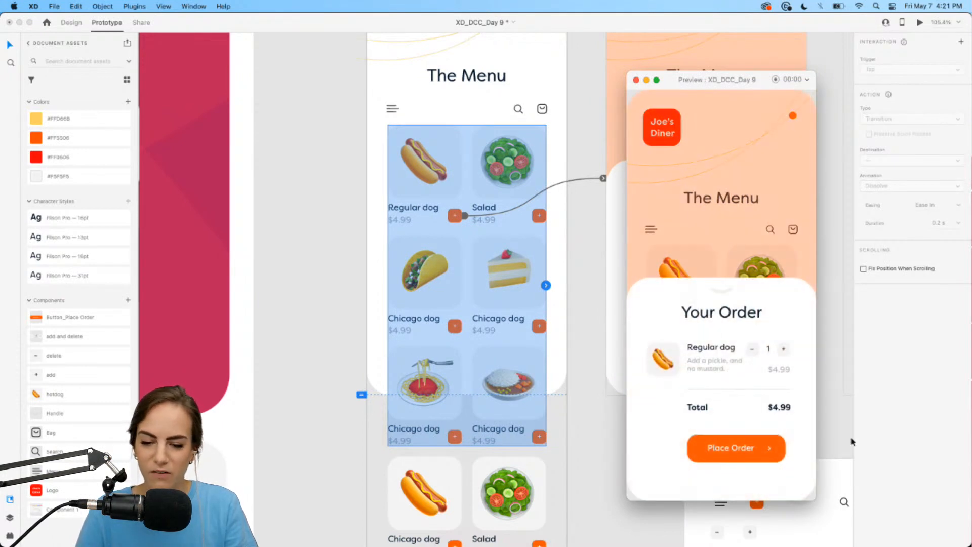
{"action": "left_click", "coordinate": [638, 80]}
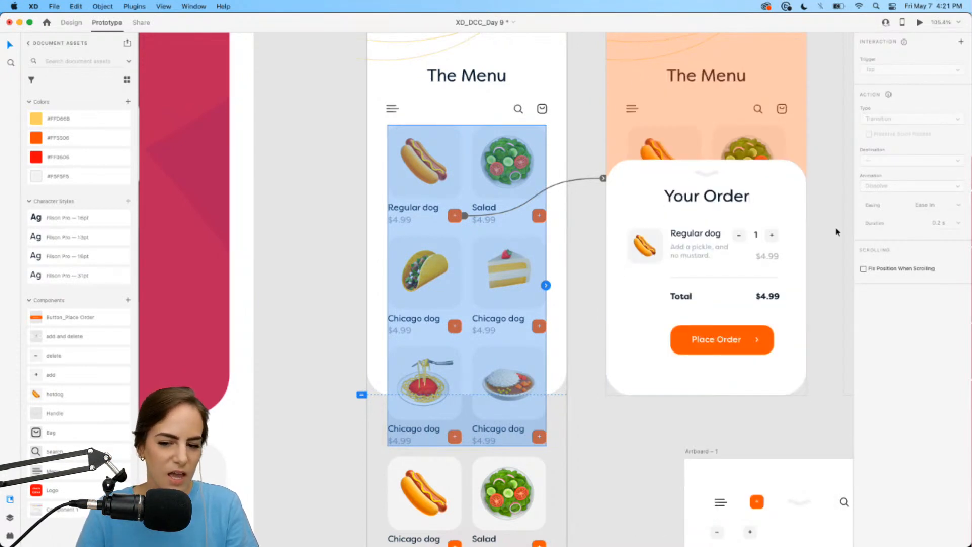
- Set the duration of the Regular dog plus button's Auto-Animate interaction to 0.8 s and preview it
{"action": "left_click", "coordinate": [604, 179]}
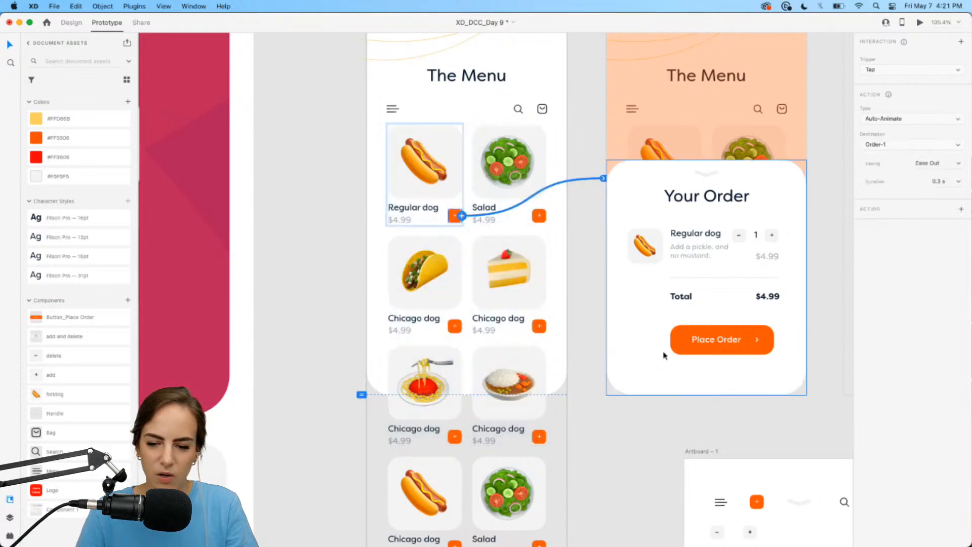
{"action": "left_click", "coordinate": [959, 163]}
{"action": "left_click", "coordinate": [939, 277]}
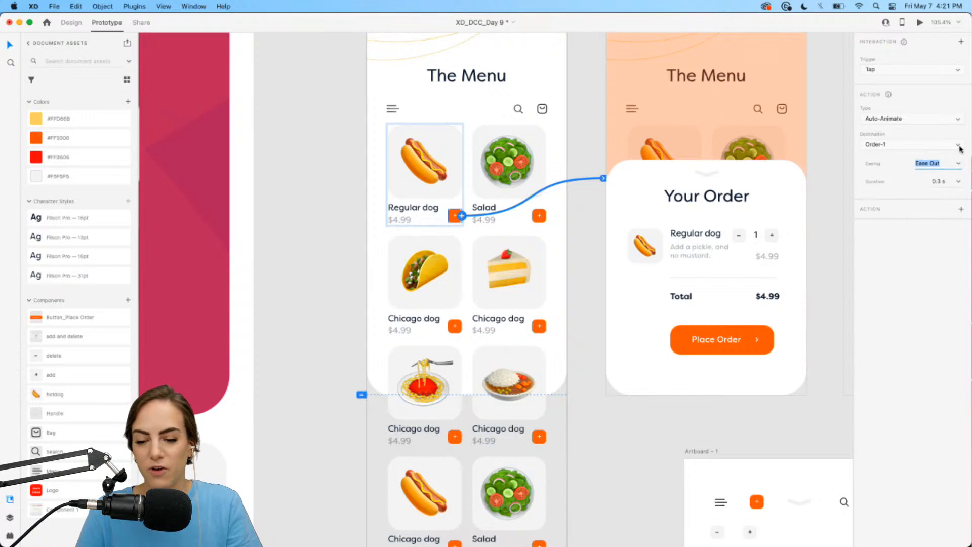
{"action": "left_click", "coordinate": [959, 183]}
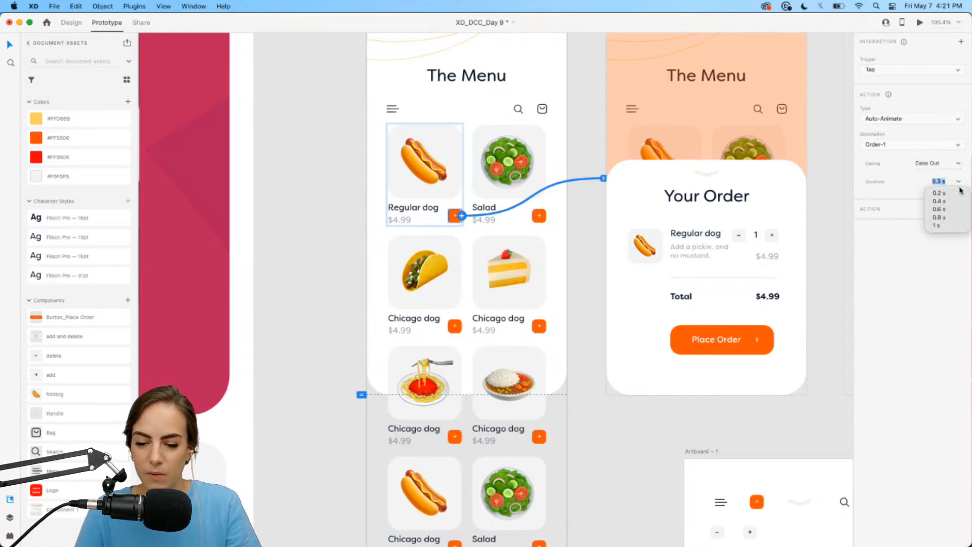
{"action": "left_click", "coordinate": [942, 217]}
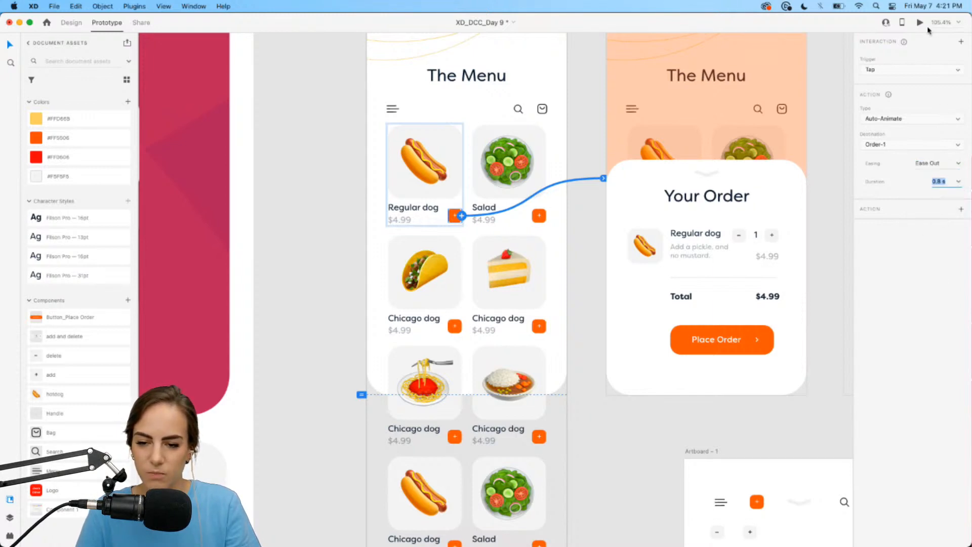
{"action": "left_click", "coordinate": [920, 23]}
{"action": "left_click", "coordinate": [712, 332]}
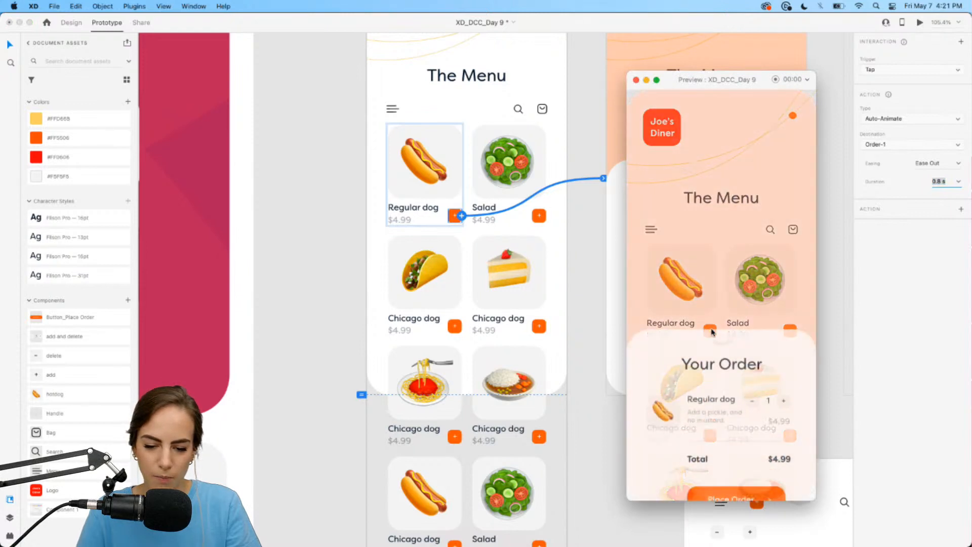
{"action": "left_click", "coordinate": [636, 81]}
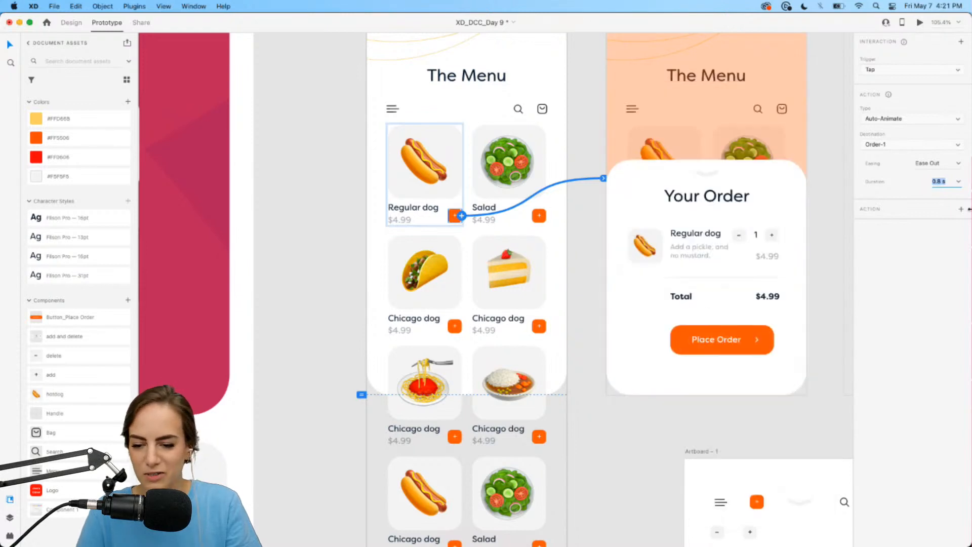
- Set the duration of the plus button's Auto-Animate interaction to 0.6 s and preview the transition again
{"action": "left_click", "coordinate": [960, 183]}
{"action": "left_click", "coordinate": [940, 209]}
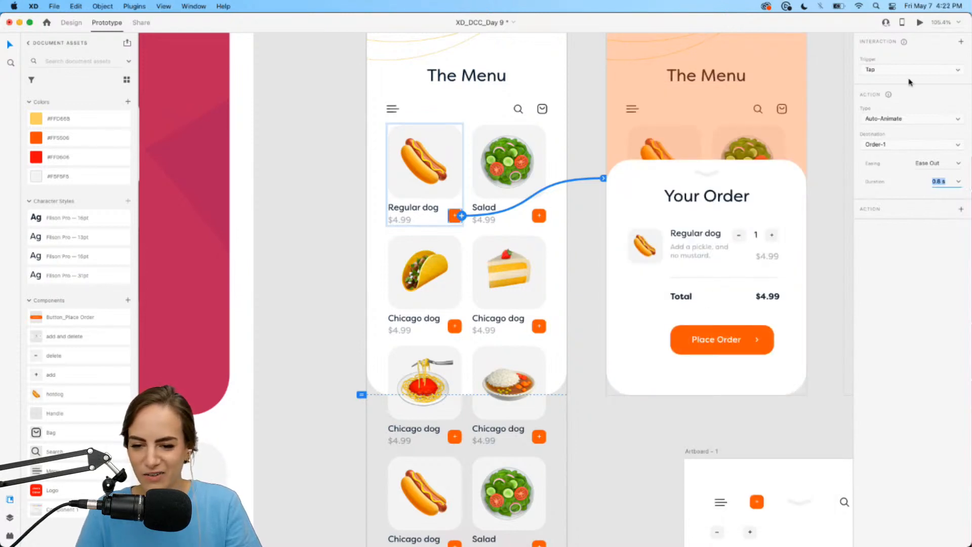
{"action": "left_click", "coordinate": [922, 23]}
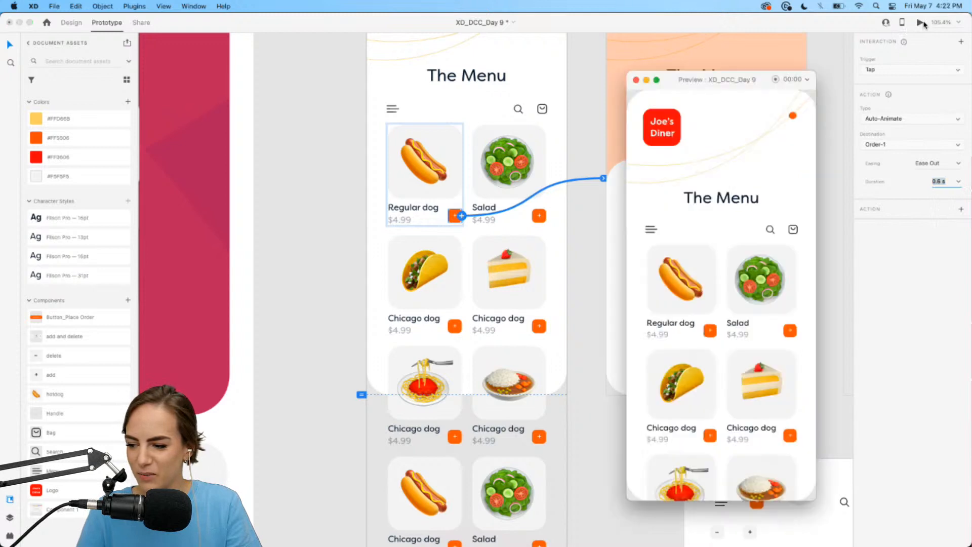
{"action": "left_click", "coordinate": [711, 330]}
{"action": "left_click", "coordinate": [636, 81]}
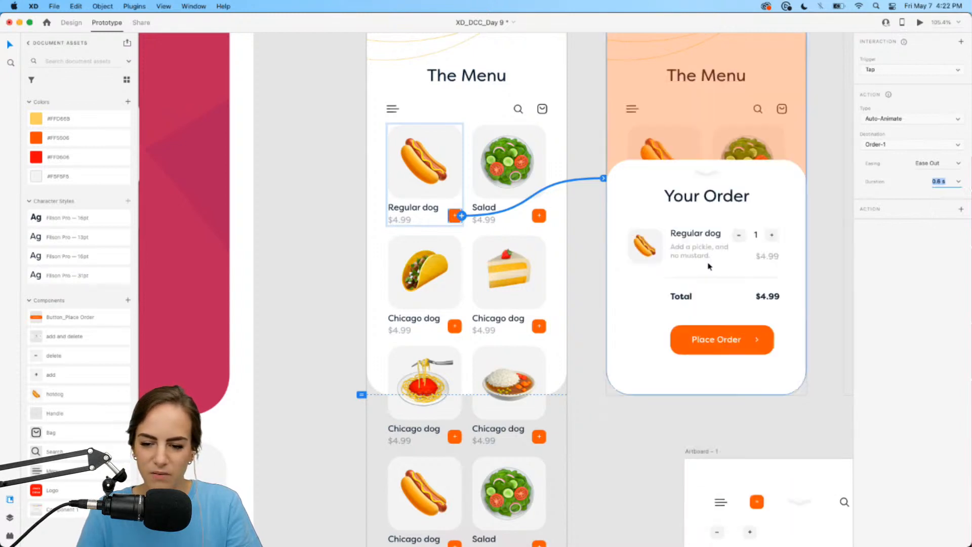
{"action": "left_click", "coordinate": [639, 438]}
{"action": "scroll", "coordinate": [638, 438], "scroll_direction": "down", "scroll_amount": 3}
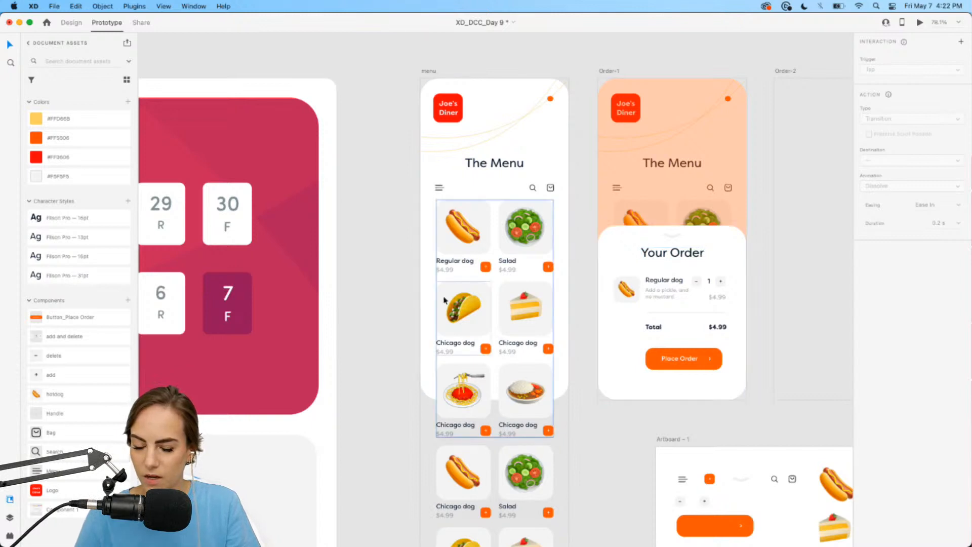
{"action": "scroll", "coordinate": [446, 294], "scroll_direction": "up", "scroll_amount": 5}
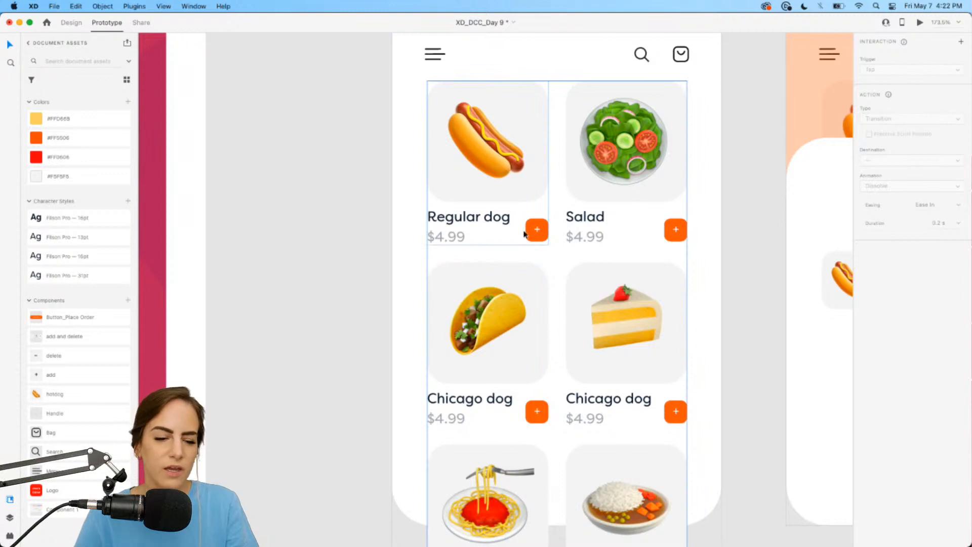
{"action": "left_click", "coordinate": [487, 224]}
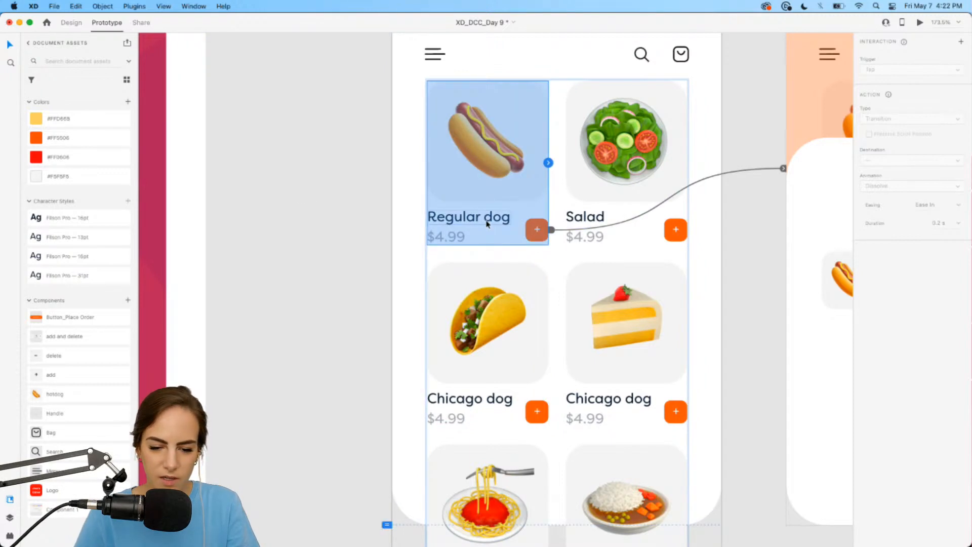
{"action": "left_click", "coordinate": [487, 224]}
{"action": "key", "text": "super+1"}
{"action": "scroll", "coordinate": [401, 138], "scroll_direction": "up", "scroll_amount": 3}
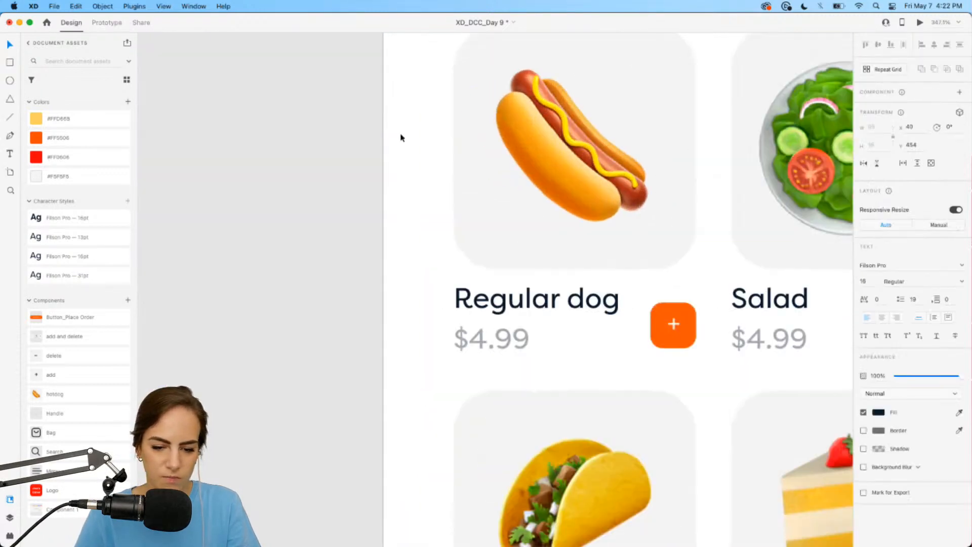
{"action": "left_click_drag", "start_coordinate": [537, 300], "coordinate": [503, 307]}
{"action": "double_click", "coordinate": [504, 307]}
{"action": "type", "text": "1"}
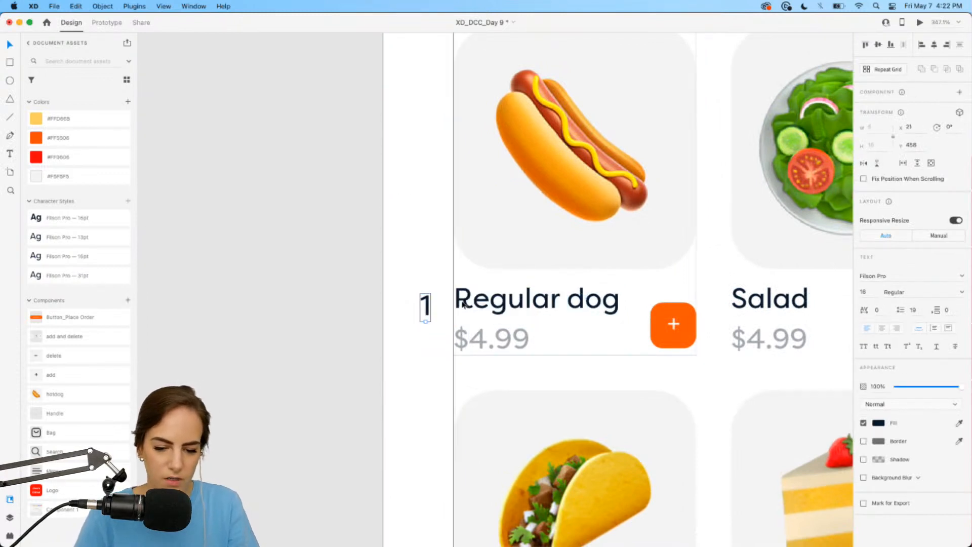
{"action": "key", "text": "Escape"}
{"action": "key", "text": "super+x"}
- Extend the quantity text in the Order-1 counter component into a vertical list of the numbers 1 to 5
{"action": "scroll", "coordinate": [431, 307], "scroll_direction": "right", "scroll_amount": 20}
{"action": "scroll", "coordinate": [431, 308], "scroll_direction": "down", "scroll_amount": 3}
{"action": "scroll", "coordinate": [431, 307], "scroll_direction": "right", "scroll_amount": 3}
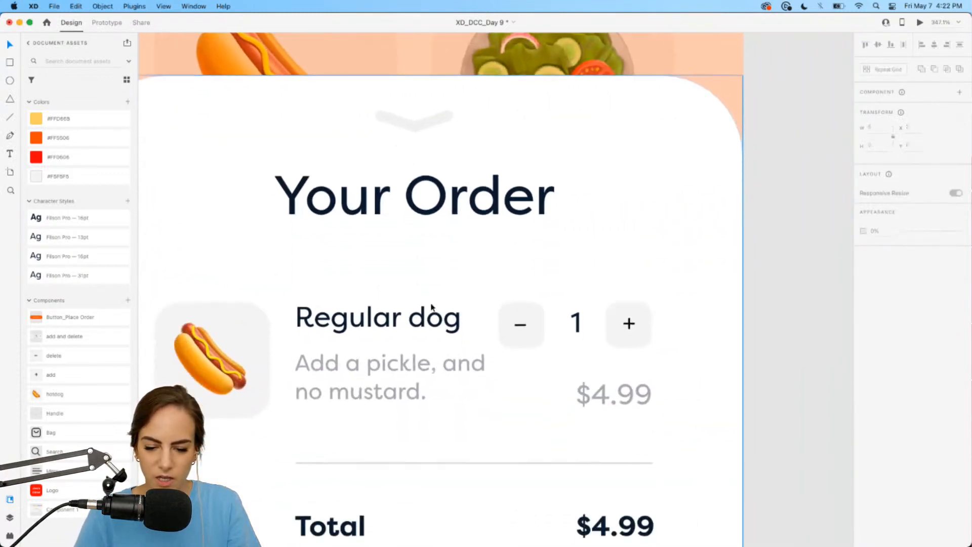
{"action": "left_click", "coordinate": [577, 324]}
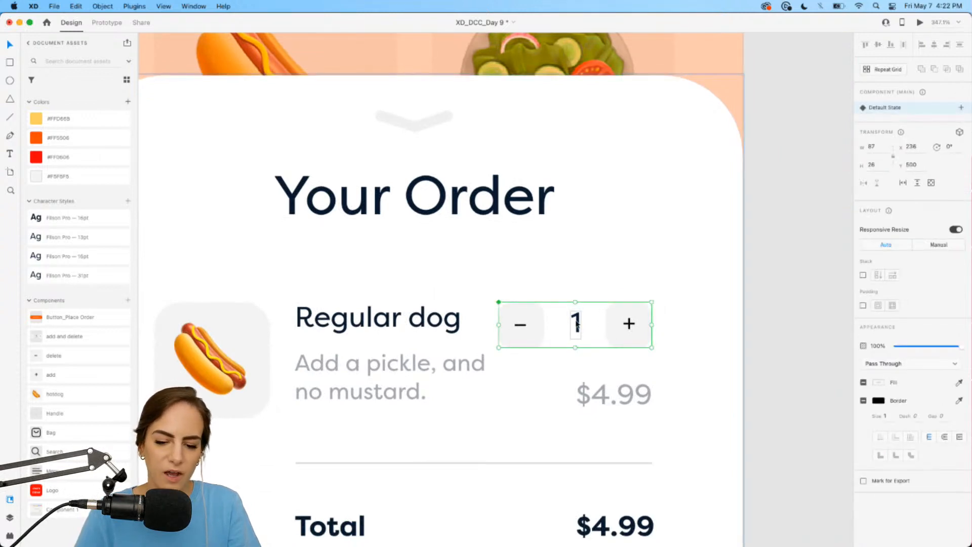
{"action": "double_click", "coordinate": [577, 325]}
{"action": "double_click", "coordinate": [577, 325]}
{"action": "left_click", "coordinate": [581, 320]}
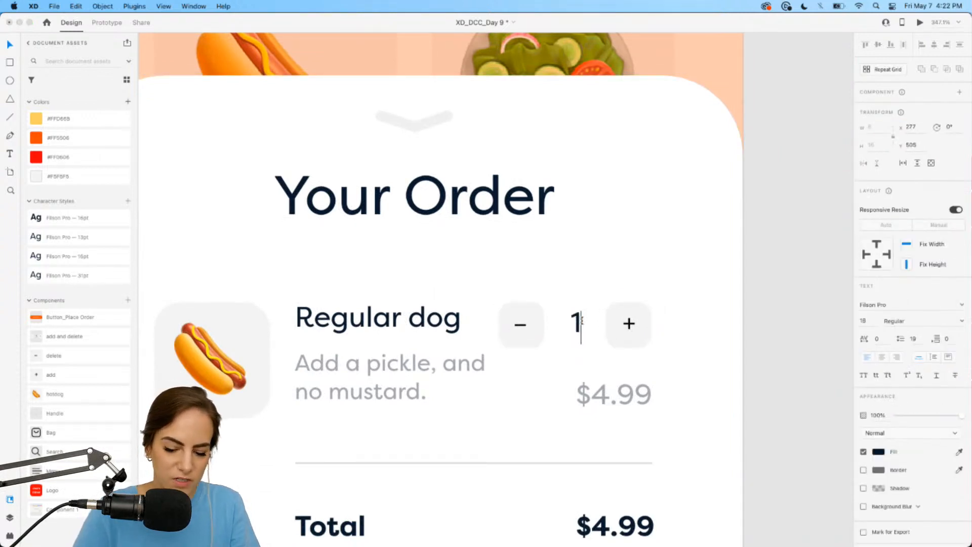
{"action": "type", "text": "2"}
{"action": "key", "text": "Return"}
{"action": "type", "text": "3"}
{"action": "key", "text": "Return"}
{"action": "type", "text": "4"}
{"action": "key", "text": "Return"}
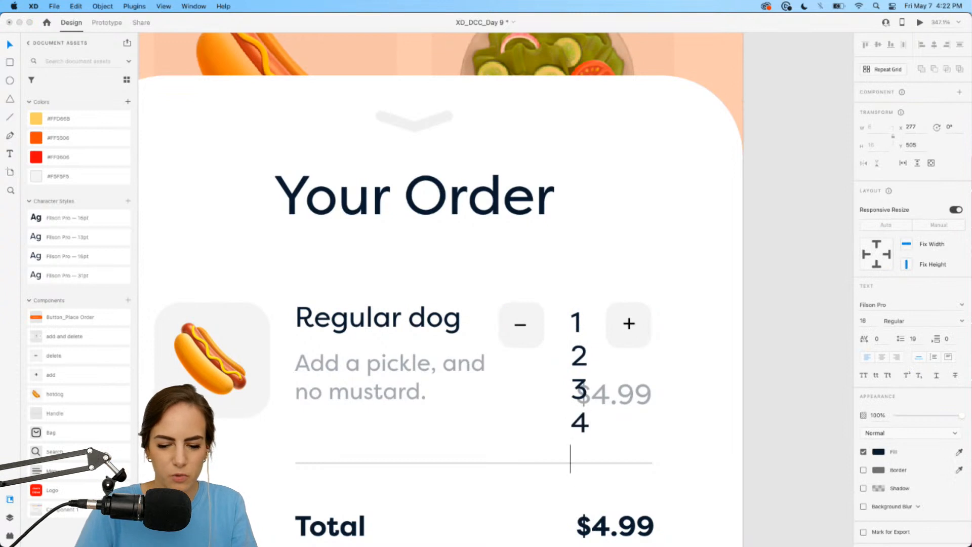
{"action": "type", "text": "5"}
{"action": "key", "text": "Escape"}
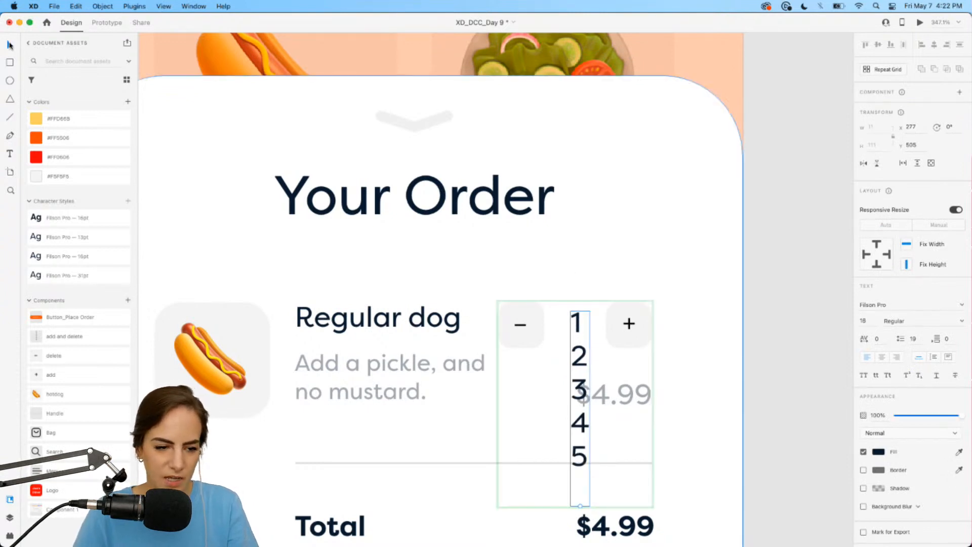
- Draw a rectangle around the number 1 in the counter and mask the number list with that shape
{"action": "key", "text": "r"}
{"action": "left_click_drag", "start_coordinate": [558, 306], "coordinate": [593, 339]}
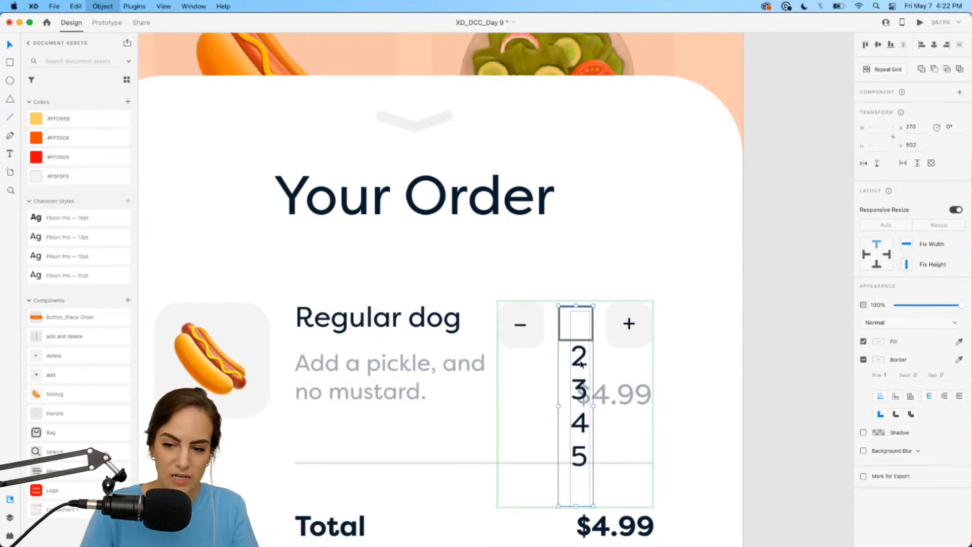
{"action": "key", "text": "Escape"}
{"action": "left_click", "coordinate": [579, 324]}
{"action": "mouse_move", "coordinate": [579, 325]}
{"action": "left_mouse_down"}
{"action": "mouse_move", "coordinate": [577, 199]}
{"action": "mouse_move", "coordinate": [585, 351]}
{"action": "mouse_move", "coordinate": [585, 319]}
{"action": "left_mouse_up"}
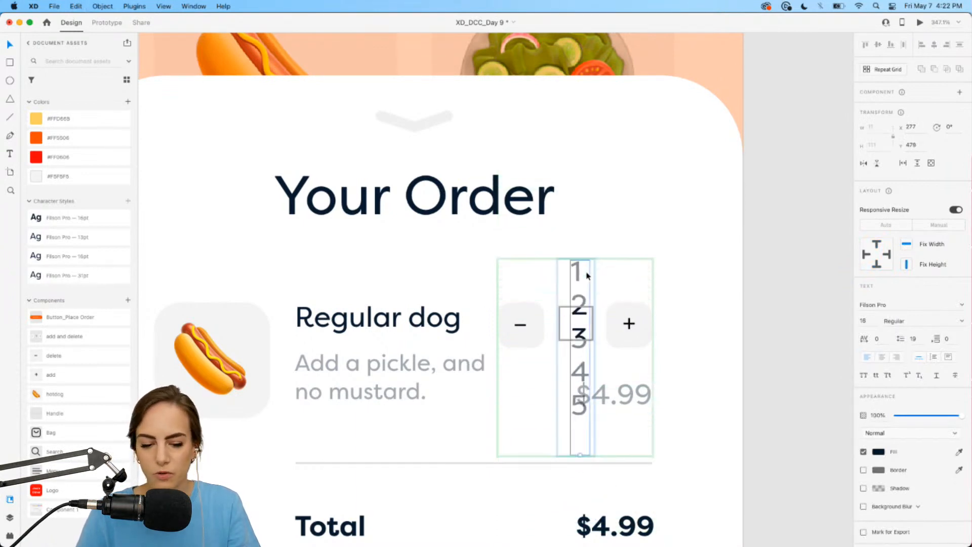
{"action": "key", "text": "super+shift+m"}
{"action": "left_click", "coordinate": [622, 337]}
{"action": "double_click", "coordinate": [622, 337]}
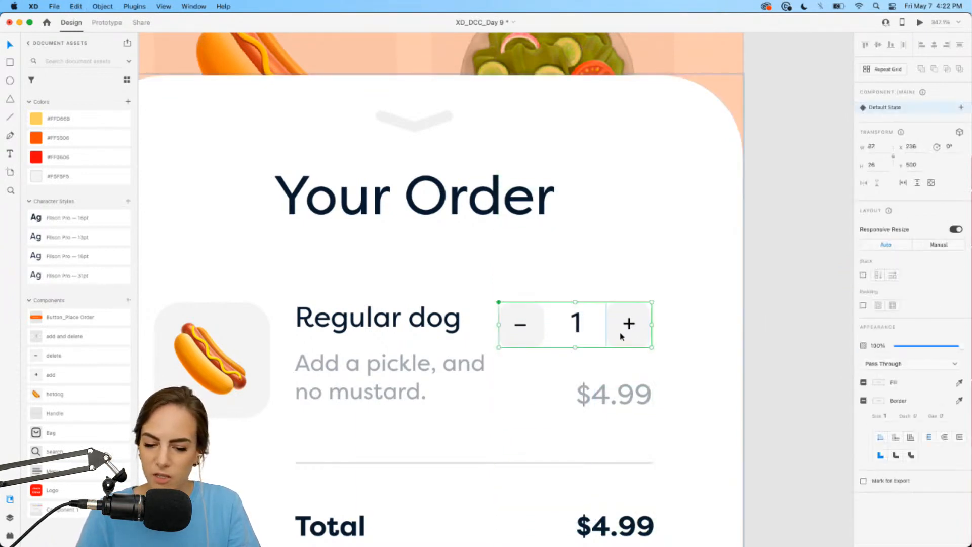
- Turn the Regular dog counter into a vertical repeat grid with copies spaced down to above the Place Order button
{"action": "scroll", "coordinate": [622, 334], "scroll_direction": "down", "scroll_amount": 2}
{"action": "left_click", "coordinate": [880, 73]}
{"action": "scroll", "coordinate": [679, 324], "scroll_direction": "down", "scroll_amount": 6}
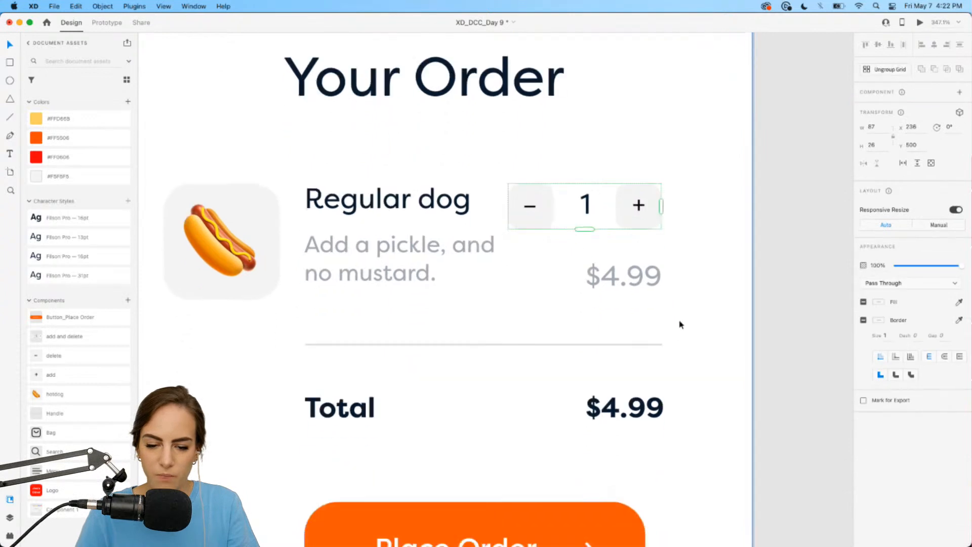
{"action": "left_click_drag", "start_coordinate": [583, 115], "coordinate": [581, 309]}
{"action": "scroll", "coordinate": [581, 309], "scroll_direction": "up", "scroll_amount": 3}
{"action": "left_click_drag", "start_coordinate": [616, 224], "coordinate": [611, 399]}
{"action": "scroll", "coordinate": [611, 399], "scroll_direction": "down", "scroll_amount": 2}
{"action": "scroll", "coordinate": [611, 400], "scroll_direction": "down", "scroll_amount": 2}
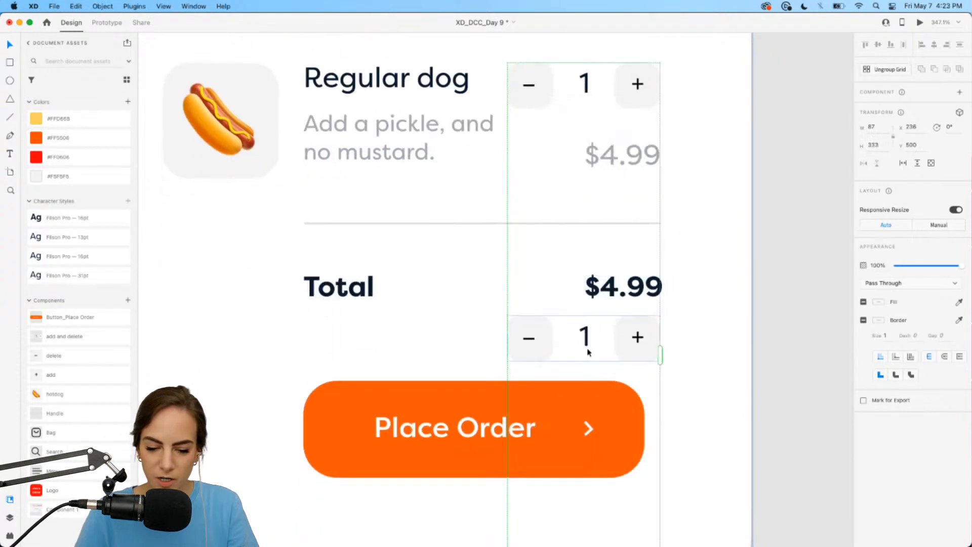
- Try sliding the masked number list in the copied and original counters, undoing each move
{"action": "double_click", "coordinate": [586, 340]}
{"action": "left_click_drag", "start_coordinate": [588, 345], "coordinate": [587, 318]}
{"action": "key", "text": "super+z"}
{"action": "left_click", "coordinate": [774, 332]}
{"action": "scroll", "coordinate": [775, 332], "scroll_direction": "down", "scroll_amount": 2}
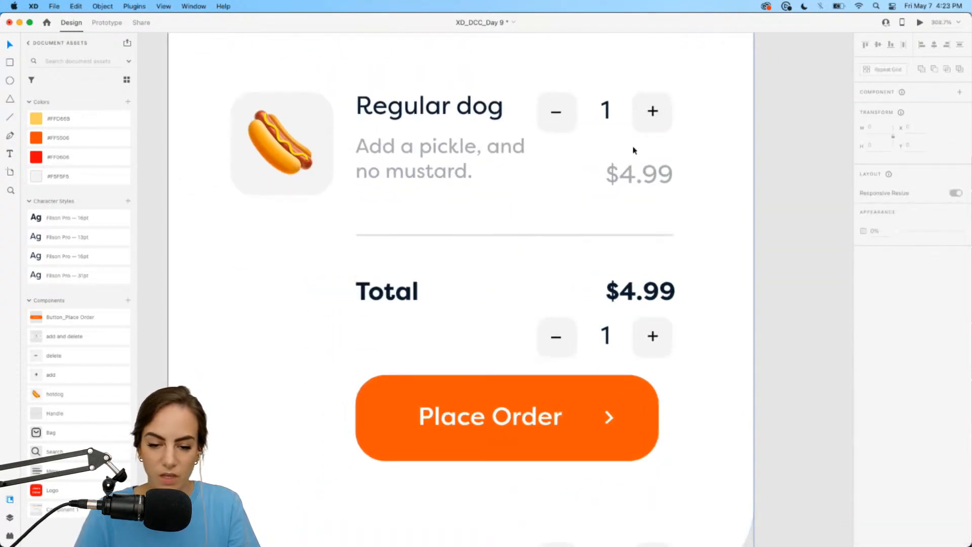
{"action": "left_click", "coordinate": [607, 116]}
{"action": "double_click", "coordinate": [607, 117]}
{"action": "left_click_drag", "start_coordinate": [607, 116], "coordinate": [607, 74]}
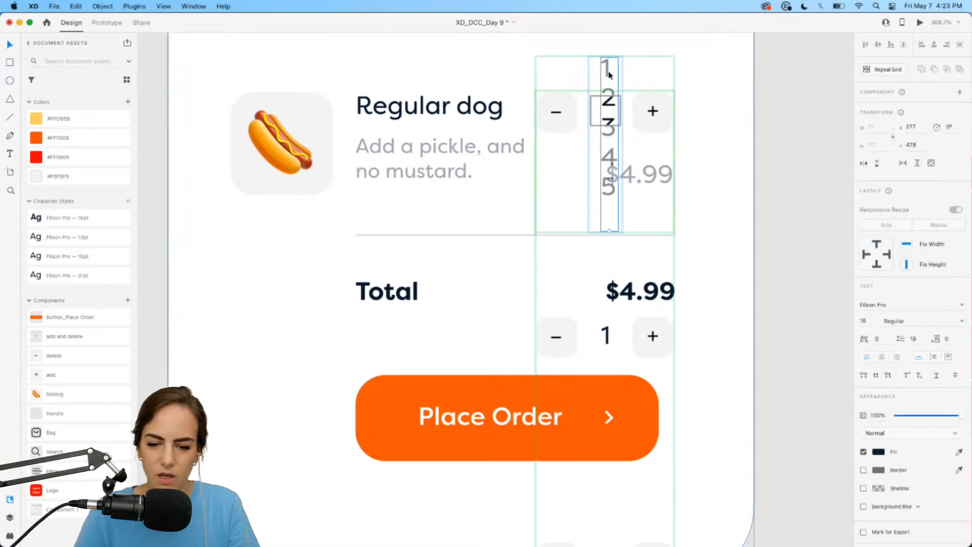
{"action": "left_click", "coordinate": [772, 174]}
{"action": "key", "text": "super+z"}
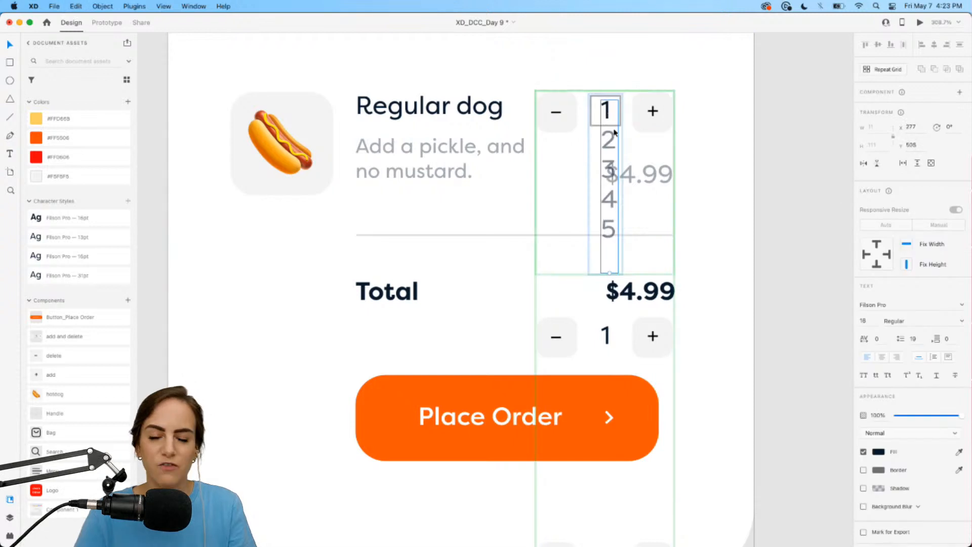
{"action": "left_click", "coordinate": [777, 180]}
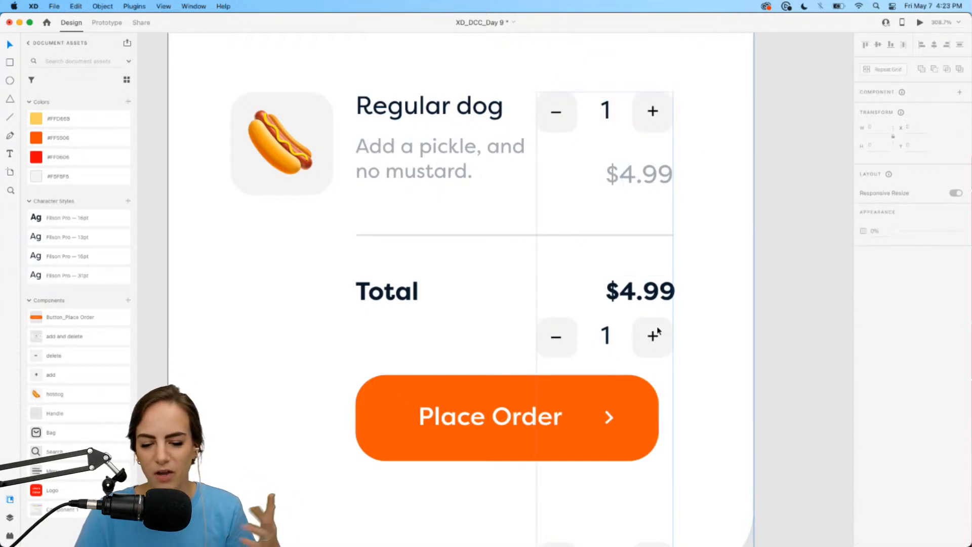
- Ungroup the counter repeat grid and delete the extra counters below the Regular dog one
{"action": "left_click", "coordinate": [656, 334]}
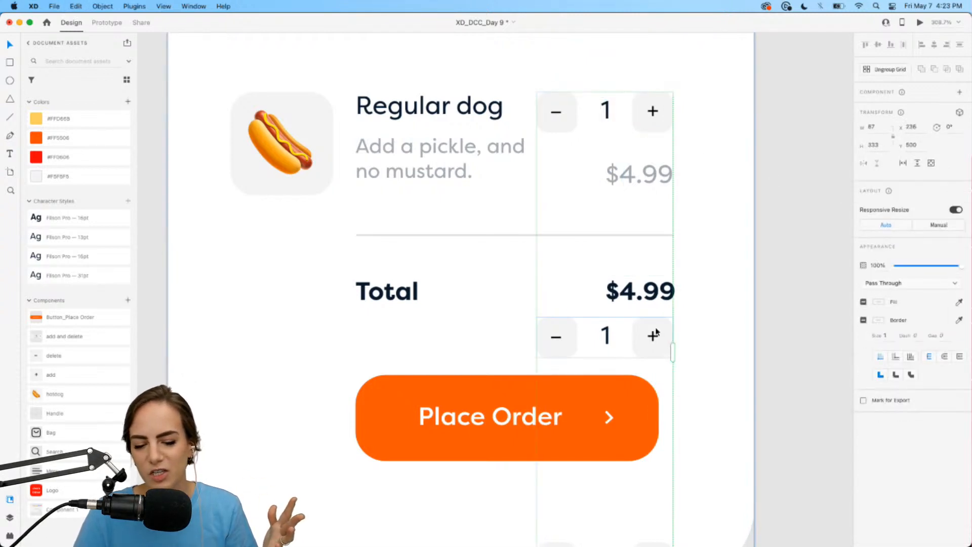
{"action": "left_click", "coordinate": [885, 69]}
{"action": "left_click", "coordinate": [715, 335]}
{"action": "left_click", "coordinate": [653, 337]}
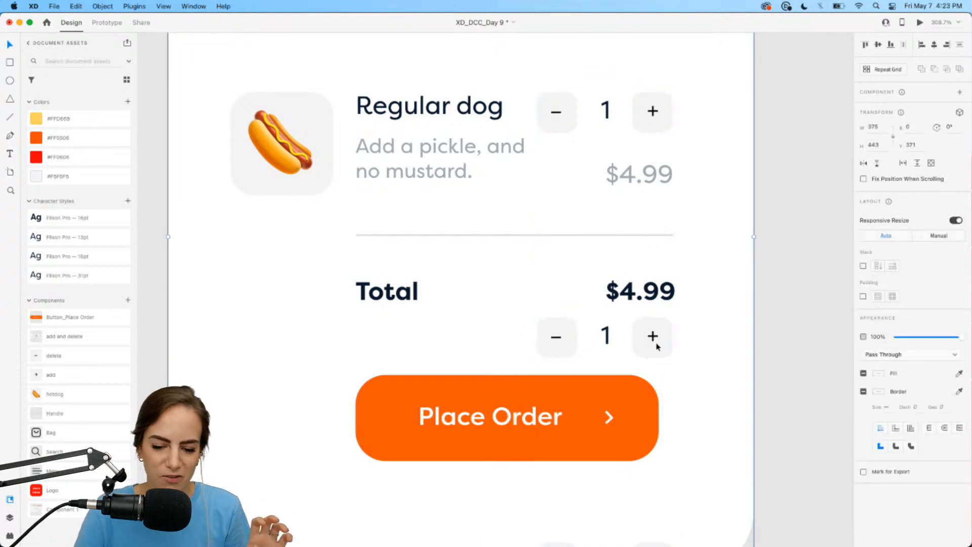
{"action": "double_click", "coordinate": [656, 344]}
{"action": "key", "text": "Delete"}
{"action": "scroll", "coordinate": [655, 343], "scroll_direction": "down", "scroll_amount": 5}
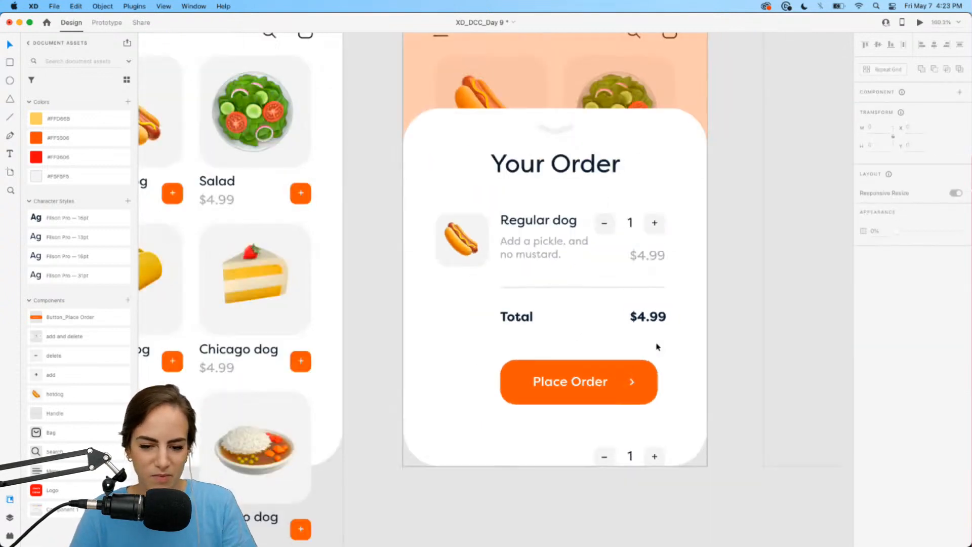
{"action": "left_click", "coordinate": [658, 427]}
{"action": "key", "text": "Delete"}
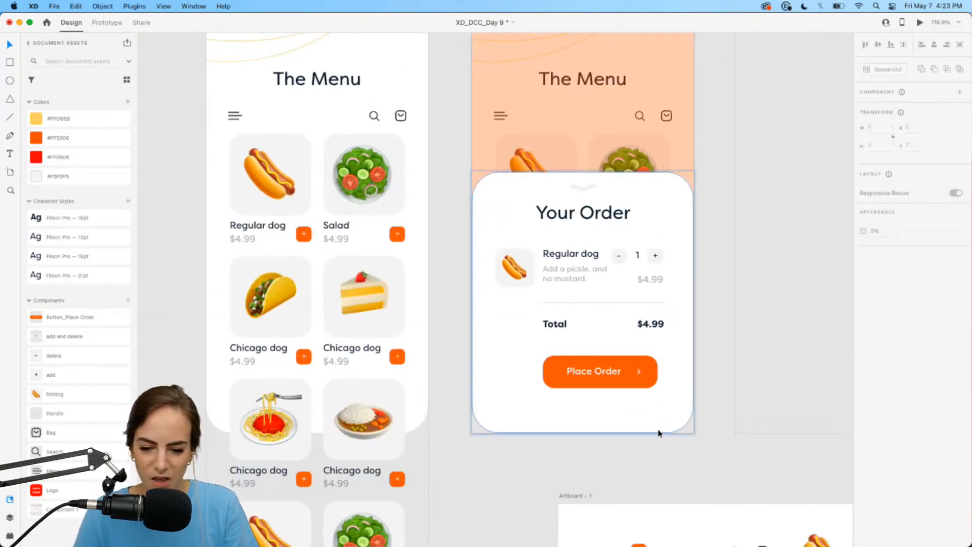
- Preview the finished menu artboard, opening the order panel from the Chicago Dog's plus button and sliding it closed
{"action": "scroll", "coordinate": [696, 434], "scroll_direction": "down", "scroll_amount": 5}
{"action": "scroll", "coordinate": [697, 436], "scroll_direction": "up", "scroll_amount": 3}
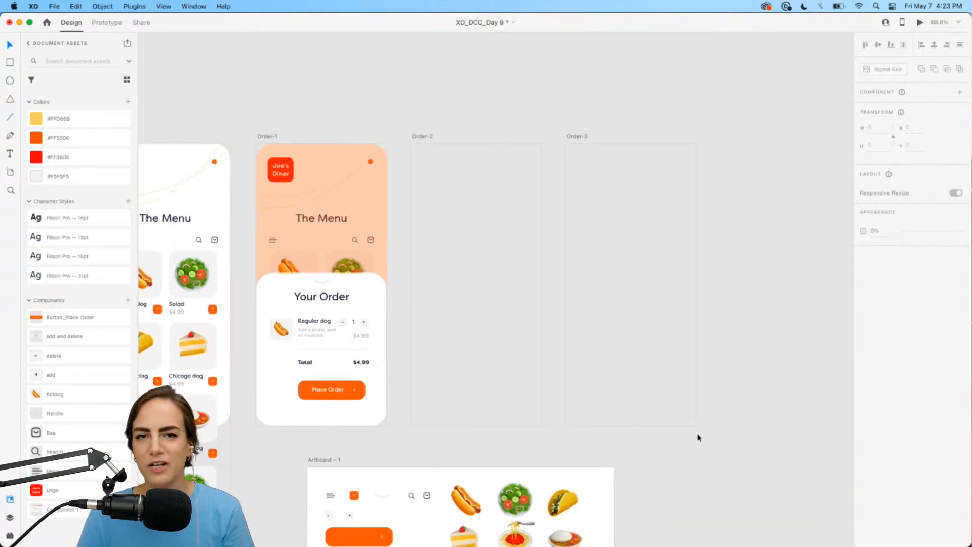
{"action": "scroll", "coordinate": [698, 437], "scroll_direction": "right", "scroll_amount": 10}
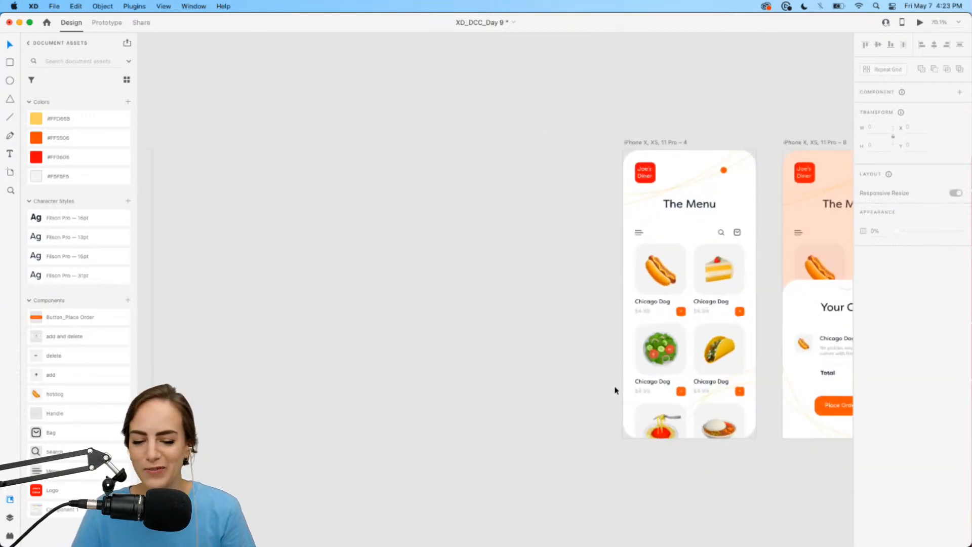
{"action": "scroll", "coordinate": [616, 390], "scroll_direction": "right", "scroll_amount": 5}
{"action": "left_click", "coordinate": [589, 299]}
{"action": "scroll", "coordinate": [589, 297], "scroll_direction": "right", "scroll_amount": 5}
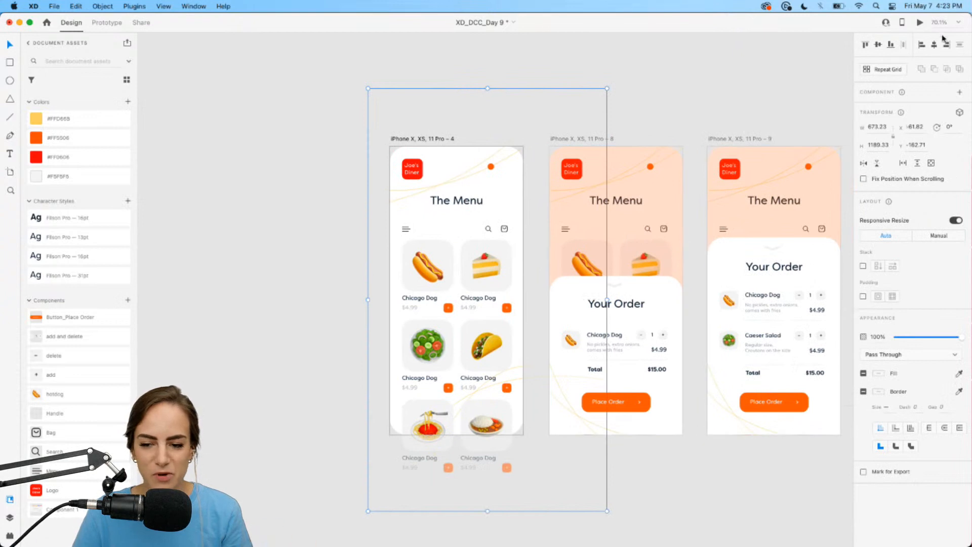
{"action": "left_click", "coordinate": [920, 23]}
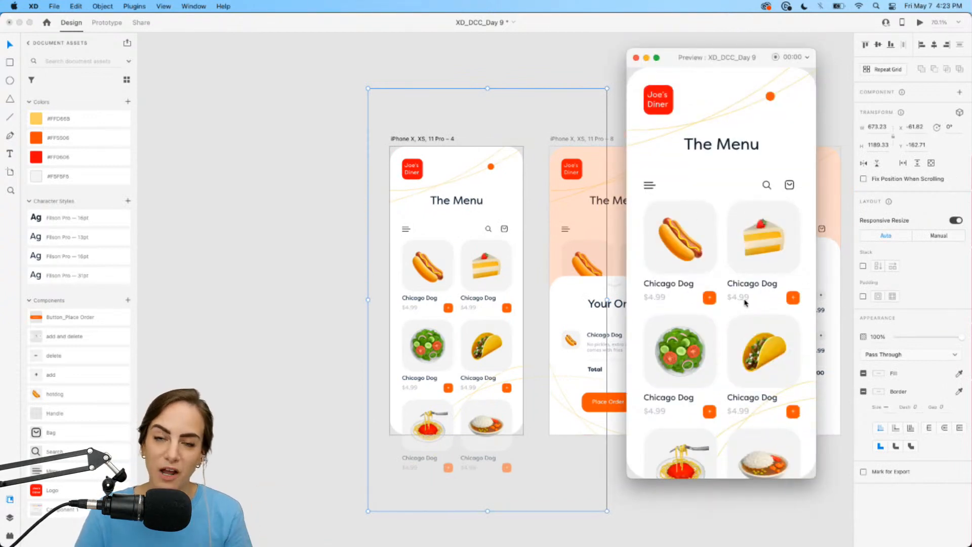
{"action": "left_click", "coordinate": [710, 298]}
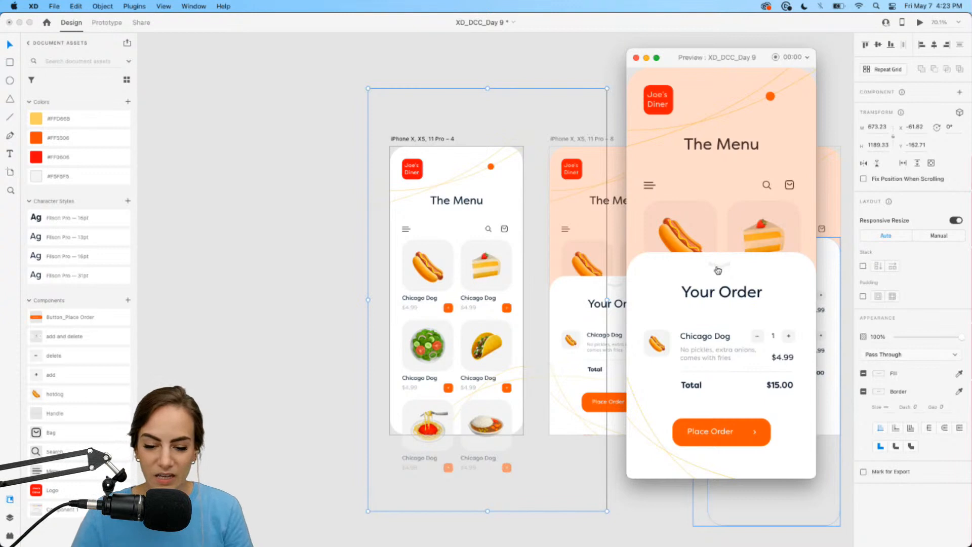
{"action": "left_click_drag", "start_coordinate": [718, 270], "coordinate": [788, 451]}
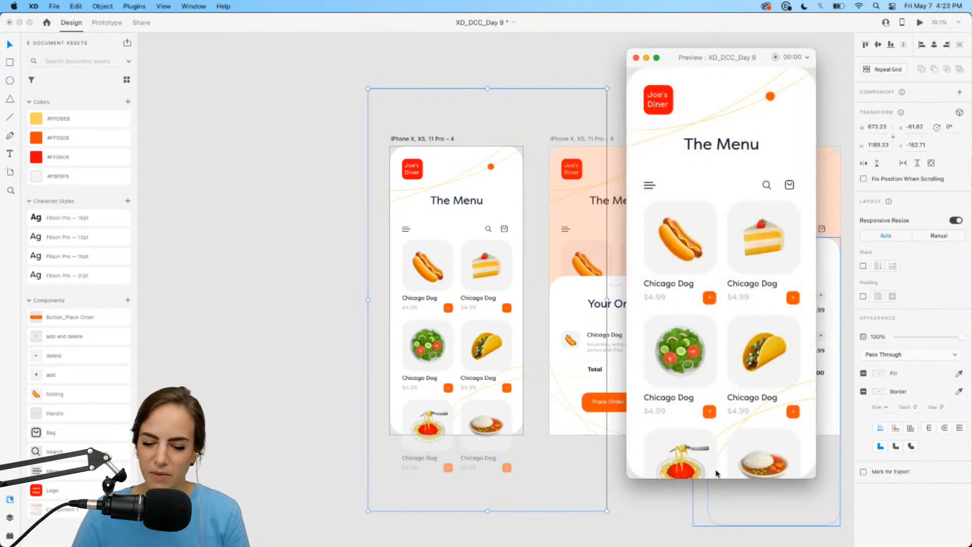
- Preview adding the salad and the cake to the order, dismissing the panel each time, and close the preview
{"action": "left_click", "coordinate": [710, 412]}
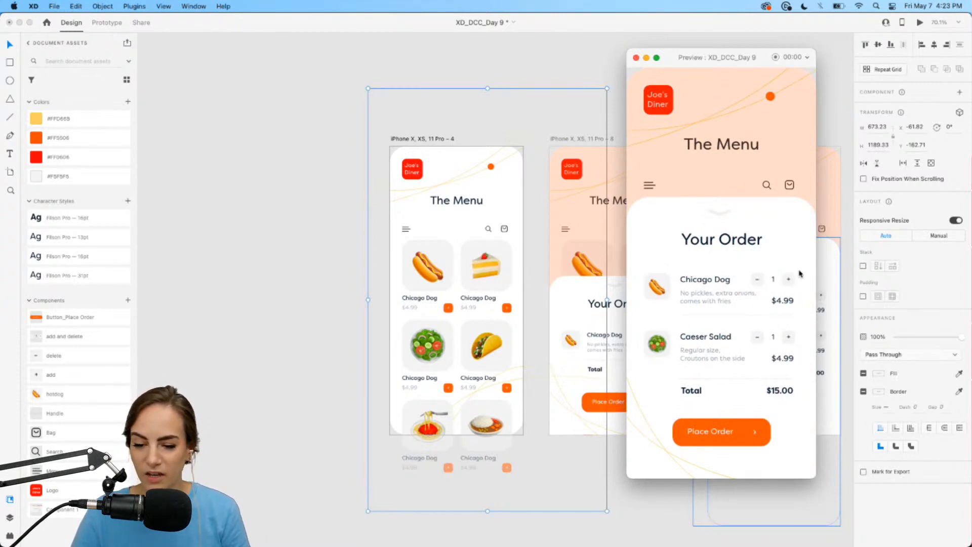
{"action": "left_click", "coordinate": [719, 215]}
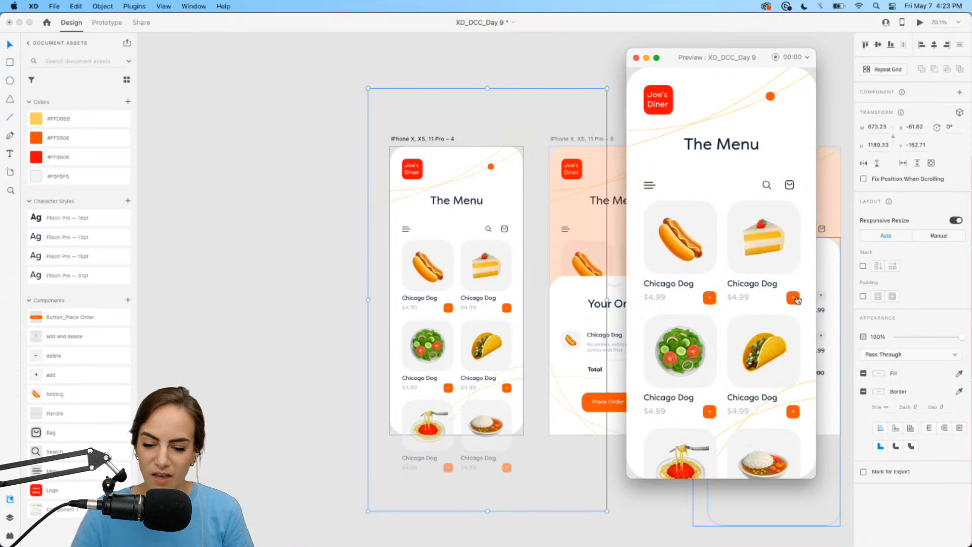
{"action": "left_click", "coordinate": [794, 299]}
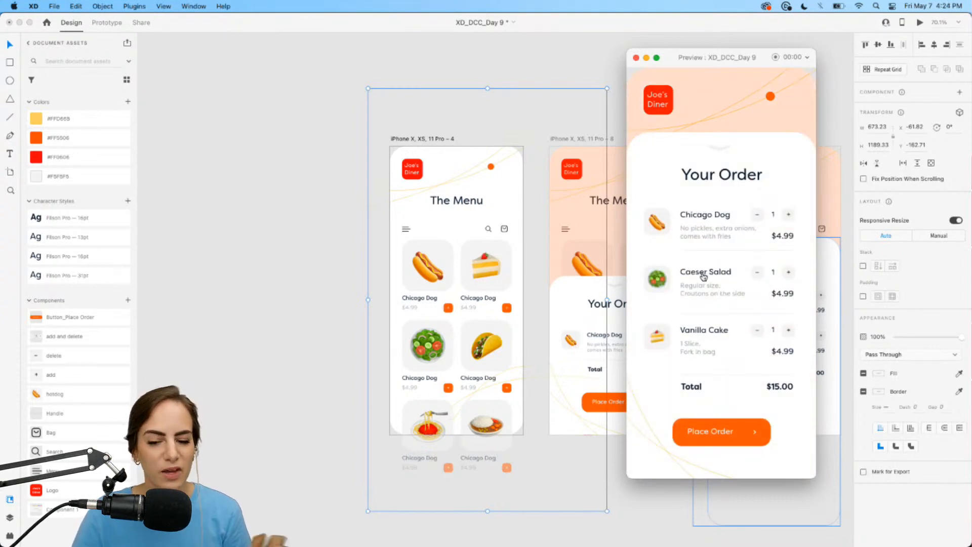
{"action": "left_click", "coordinate": [723, 151]}
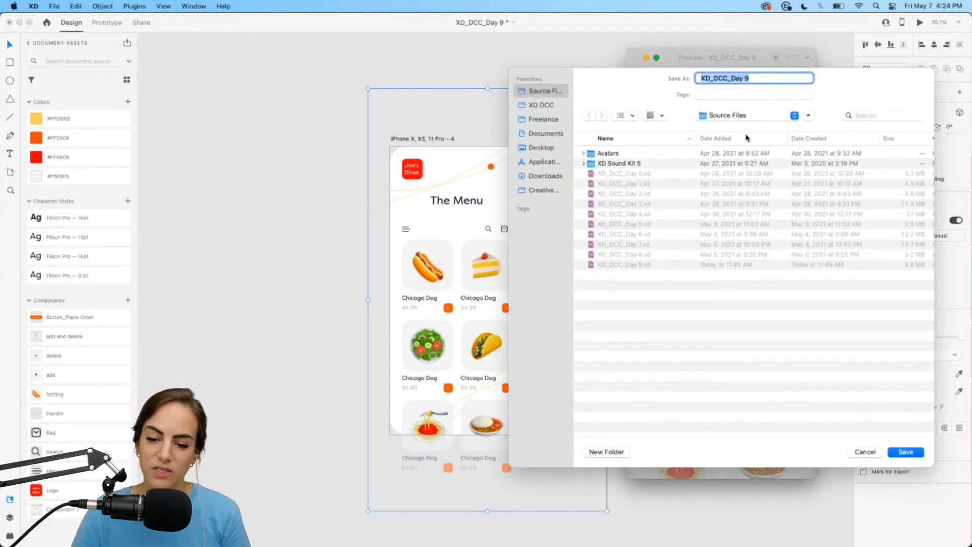
{"action": "left_click", "coordinate": [866, 451]}
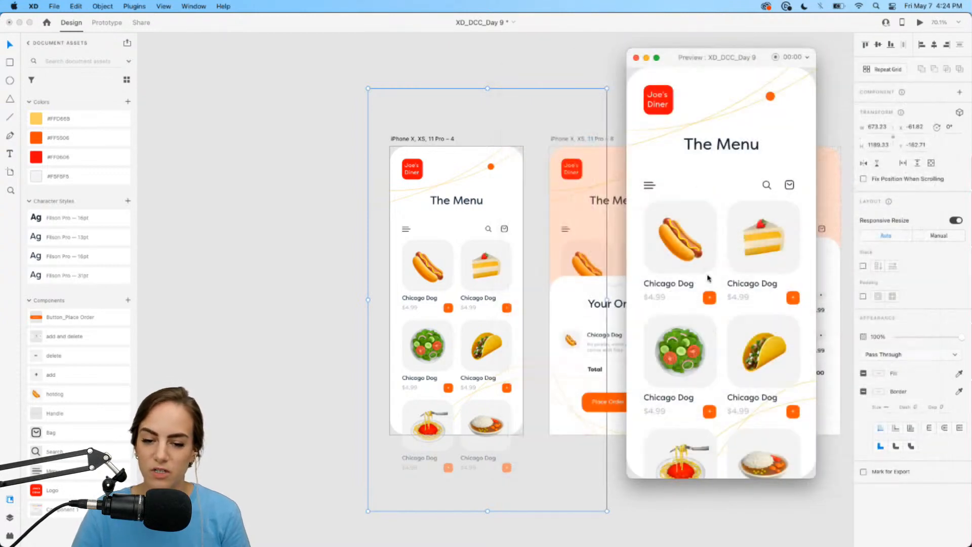
{"action": "left_click", "coordinate": [636, 59]}
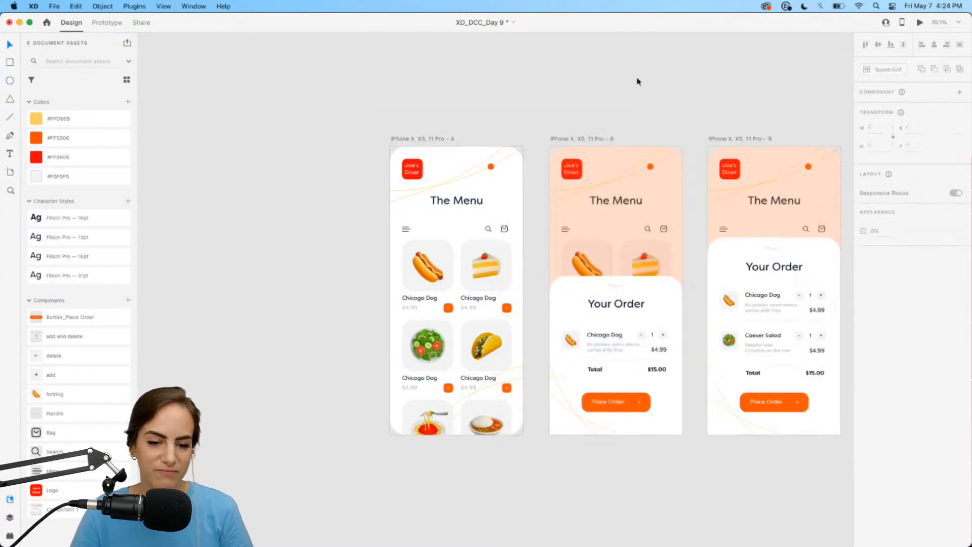
- Switch to Chrome and open the purple Appointment Scheduler project from the xddailychallenge results in a new tab
{"action": "left_click", "coordinate": [618, 527]}
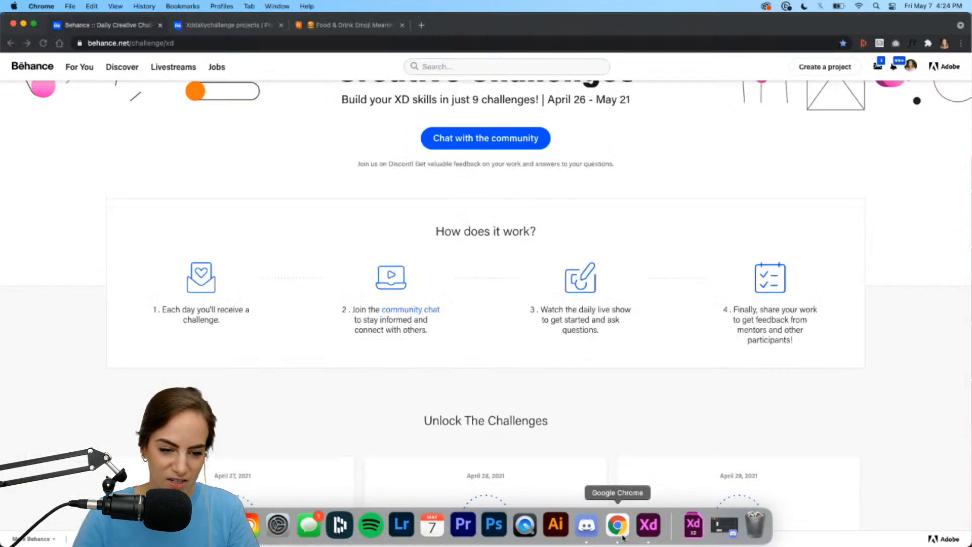
{"action": "left_click", "coordinate": [236, 23]}
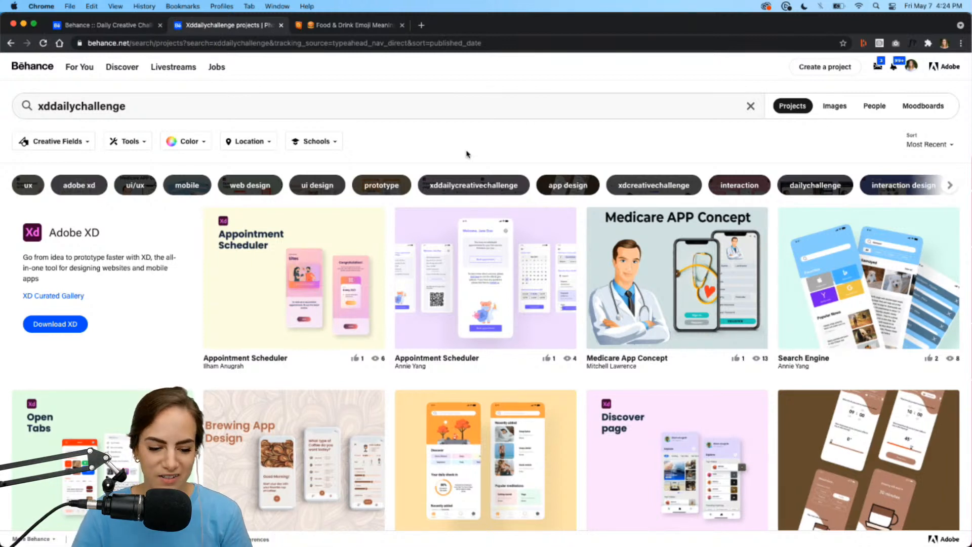
{"action": "scroll", "coordinate": [467, 153], "scroll_direction": "down", "scroll_amount": 1}
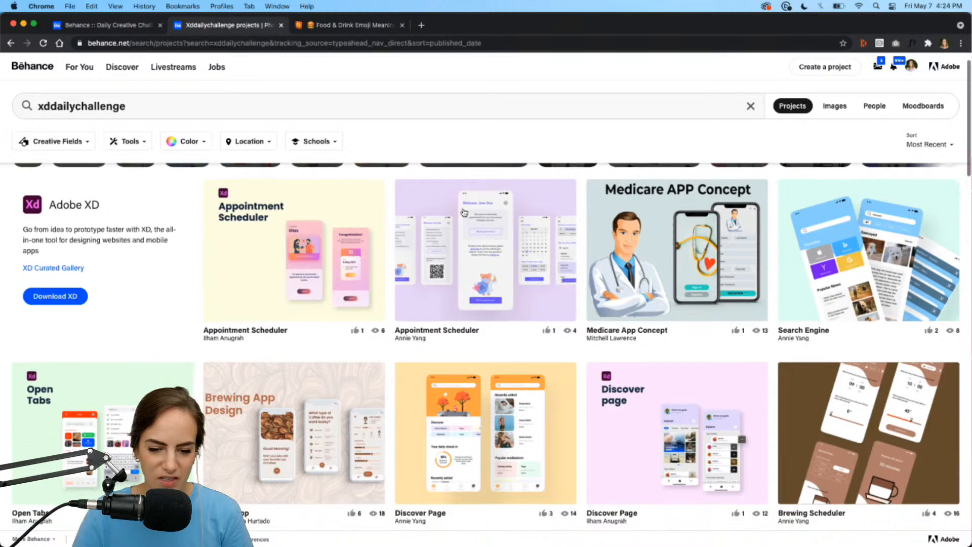
{"action": "right_click", "coordinate": [465, 210]}
{"action": "left_click", "coordinate": [482, 216]}
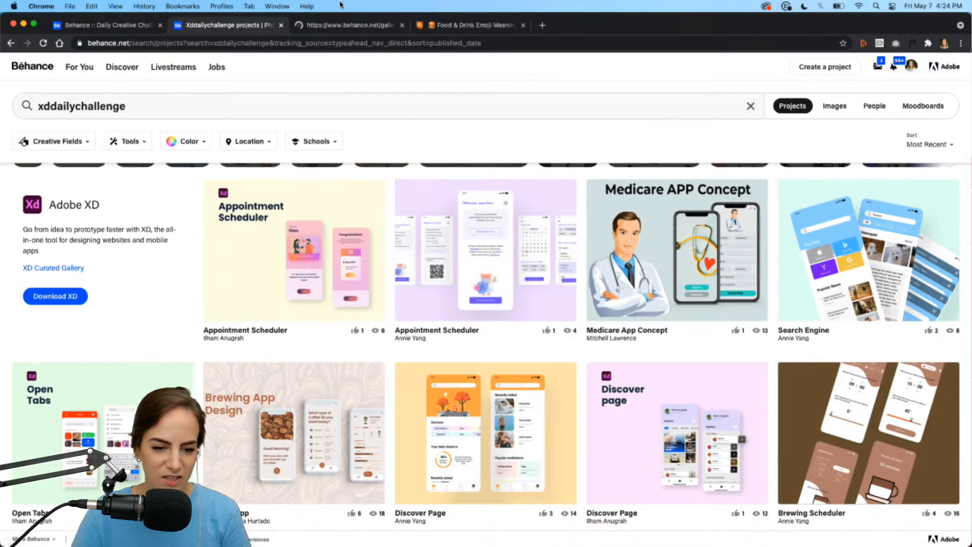
{"action": "left_click", "coordinate": [340, 23]}
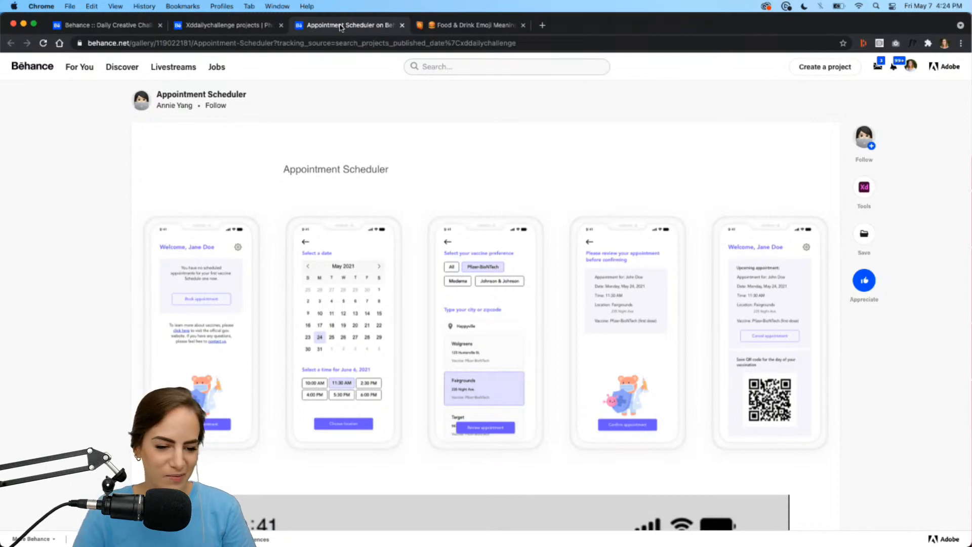
- Look through the Appointment Scheduler project and watch its prototype video in full screen
{"action": "scroll", "coordinate": [131, 203], "scroll_direction": "down", "scroll_amount": 10}
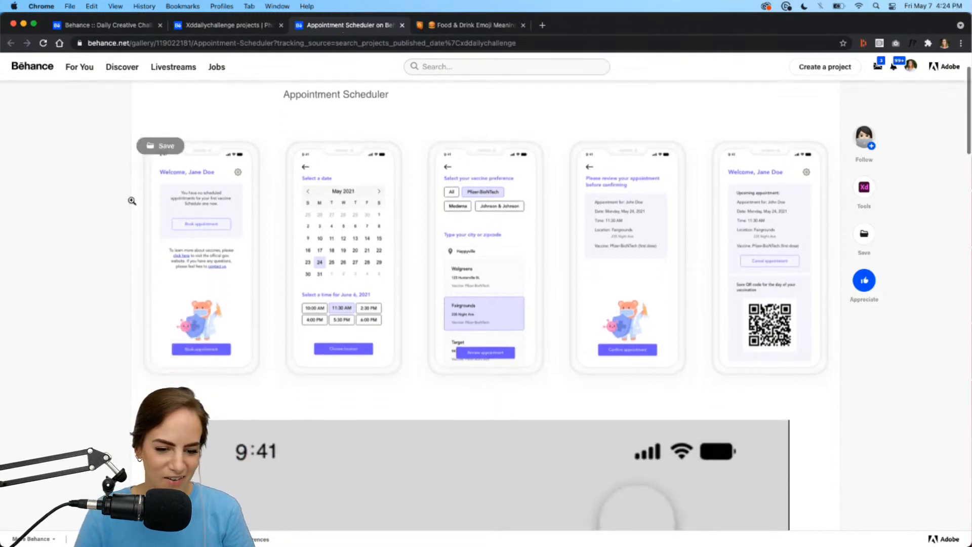
{"action": "scroll", "coordinate": [131, 200], "scroll_direction": "down", "scroll_amount": 10}
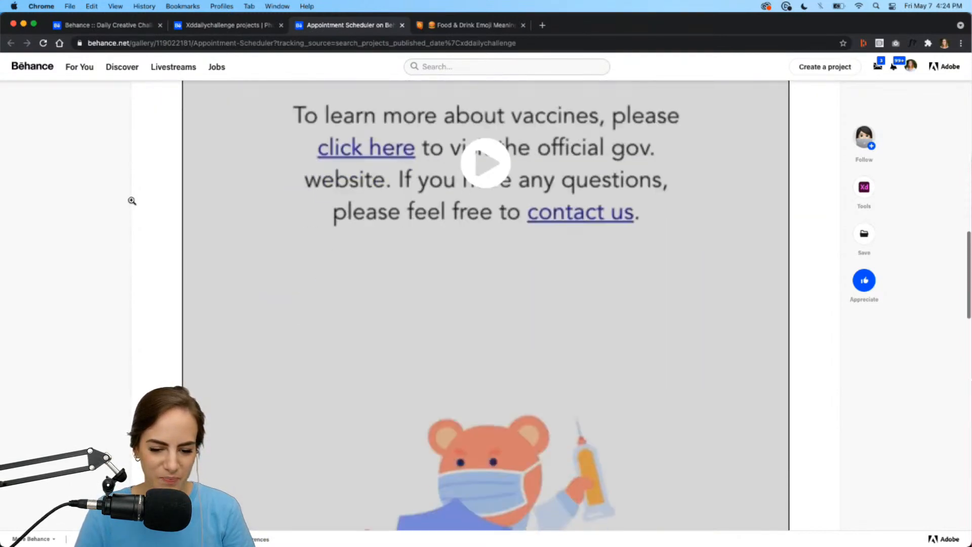
{"action": "scroll", "coordinate": [727, 238], "scroll_direction": "down", "scroll_amount": 8}
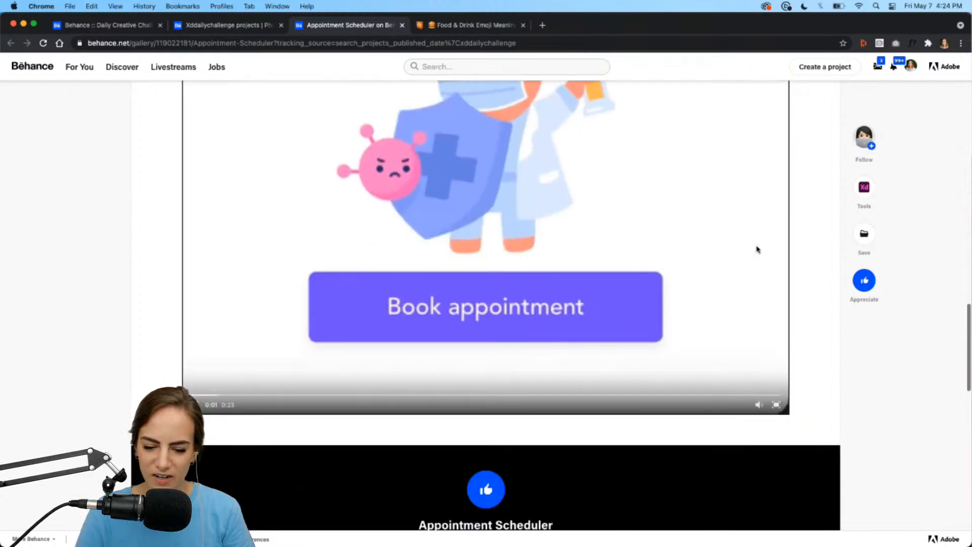
{"action": "left_click", "coordinate": [777, 408]}
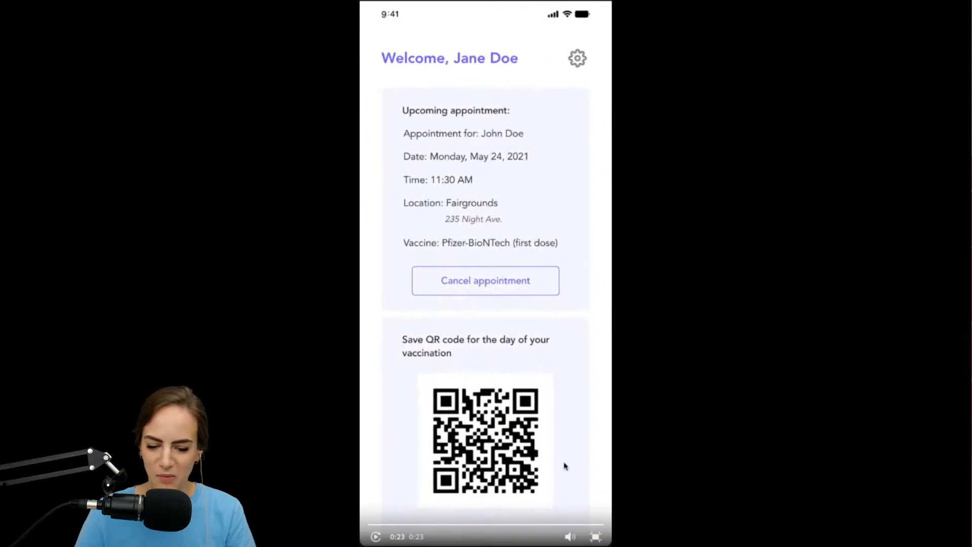
{"action": "left_click", "coordinate": [596, 537]}
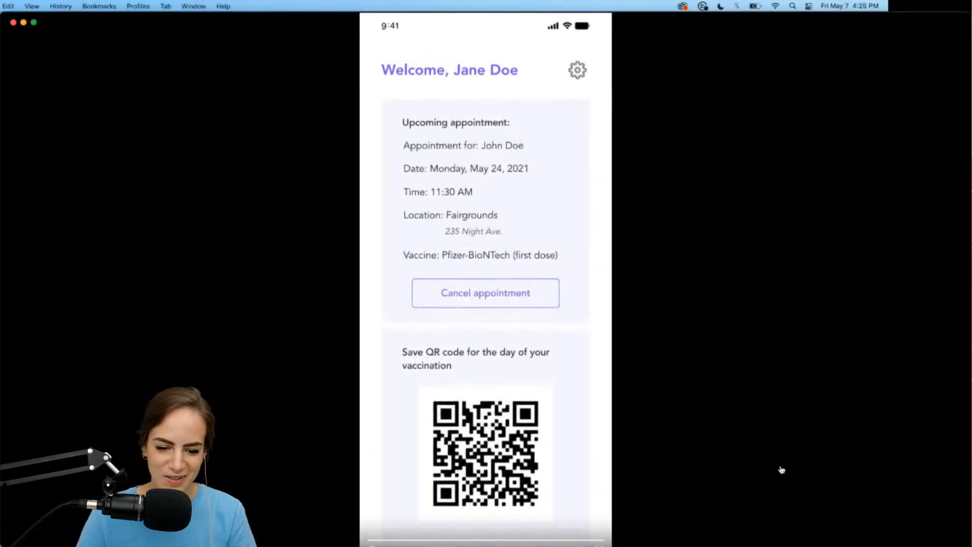
- Return to the xddailychallenge results and open the pale yellow Appointment Scheduler project in a new tab
{"action": "scroll", "coordinate": [713, 310], "scroll_direction": "up", "scroll_amount": 10}
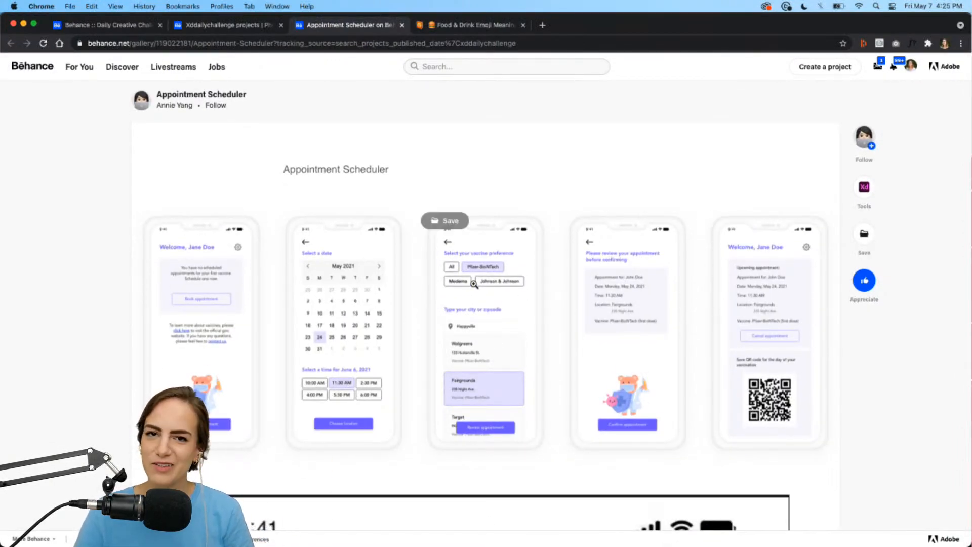
{"action": "left_click", "coordinate": [249, 27]}
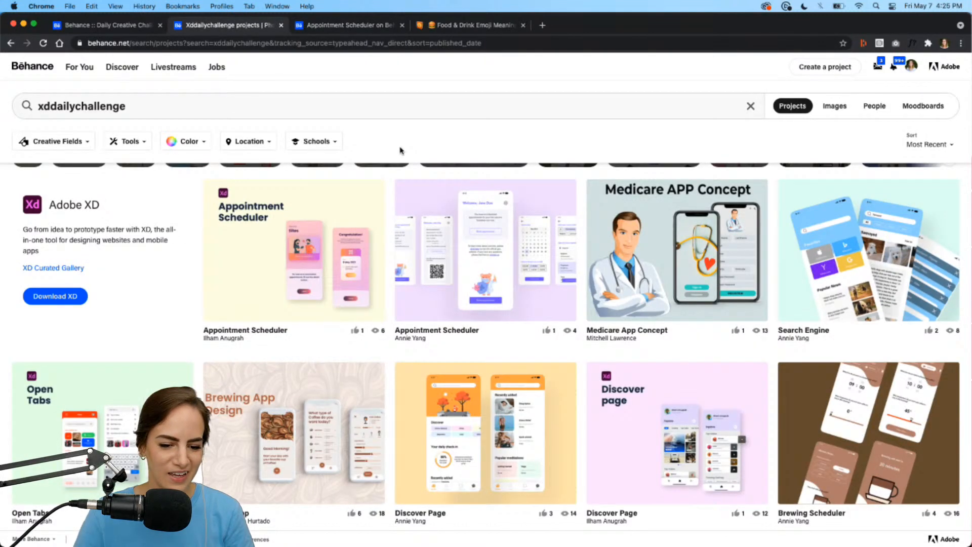
{"action": "right_click", "coordinate": [288, 248]}
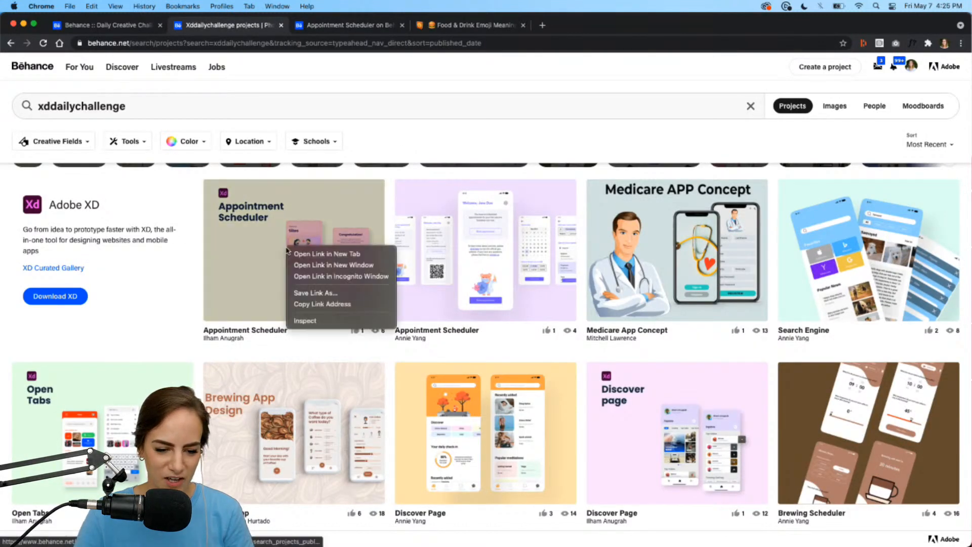
{"action": "left_click", "coordinate": [313, 253]}
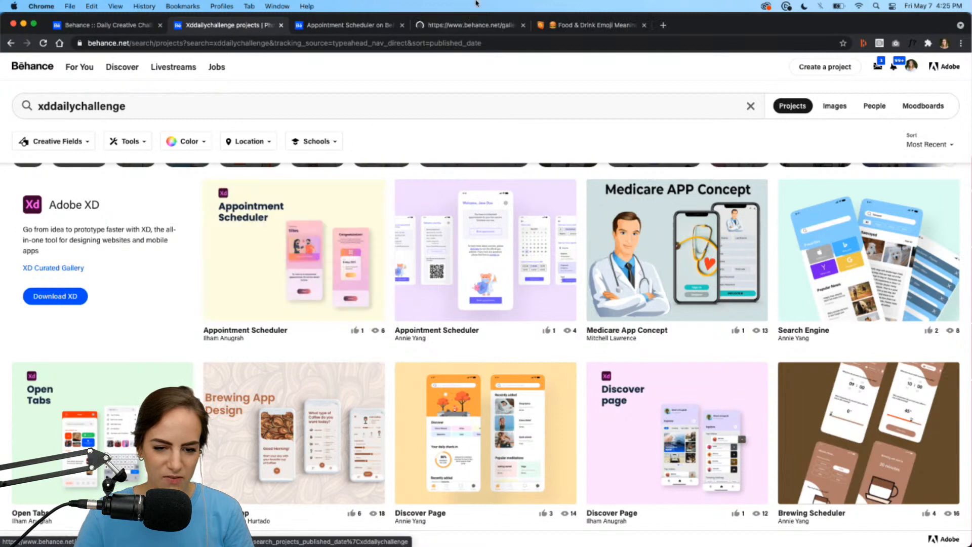
{"action": "left_click", "coordinate": [466, 27]}
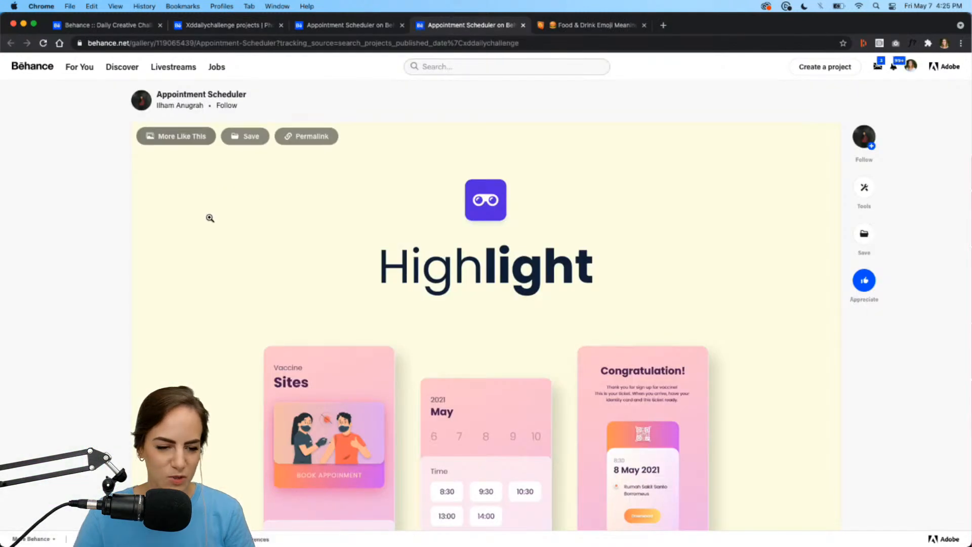
- Look through the Highlight and All Design mockups of the pink vaccine appointment screens
{"action": "scroll", "coordinate": [210, 217], "scroll_direction": "down", "scroll_amount": 6}
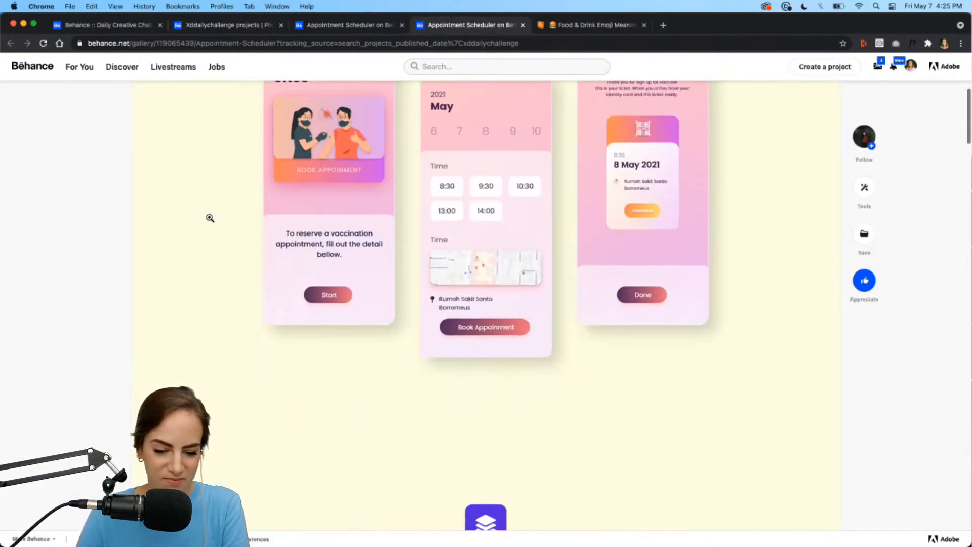
{"action": "scroll", "coordinate": [210, 218], "scroll_direction": "up", "scroll_amount": 7}
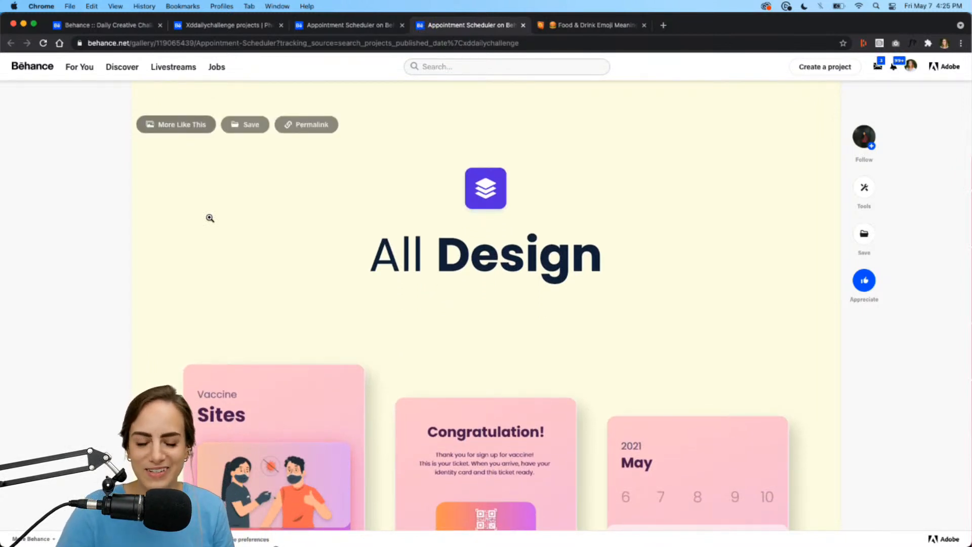
{"action": "scroll", "coordinate": [210, 218], "scroll_direction": "down", "scroll_amount": 3}
{"action": "scroll", "coordinate": [211, 218], "scroll_direction": "down", "scroll_amount": 1}
{"action": "scroll", "coordinate": [210, 218], "scroll_direction": "up", "scroll_amount": 2}
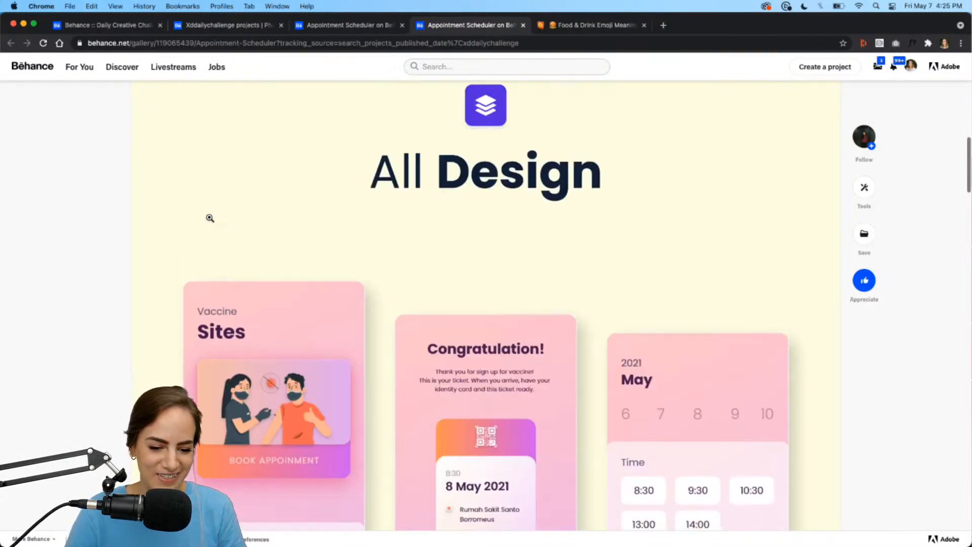
{"action": "scroll", "coordinate": [210, 218], "scroll_direction": "down", "scroll_amount": 4}
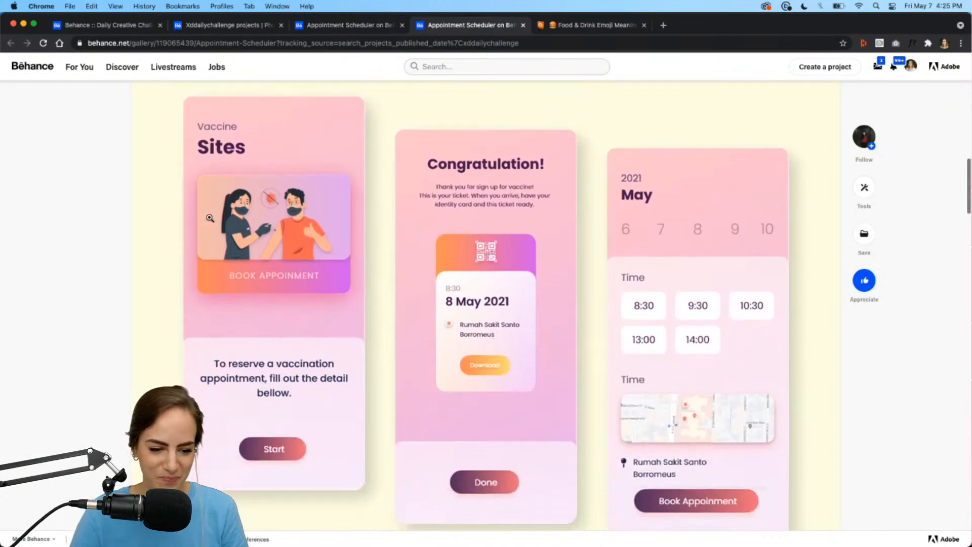
{"action": "scroll", "coordinate": [210, 218], "scroll_direction": "down", "scroll_amount": 1}
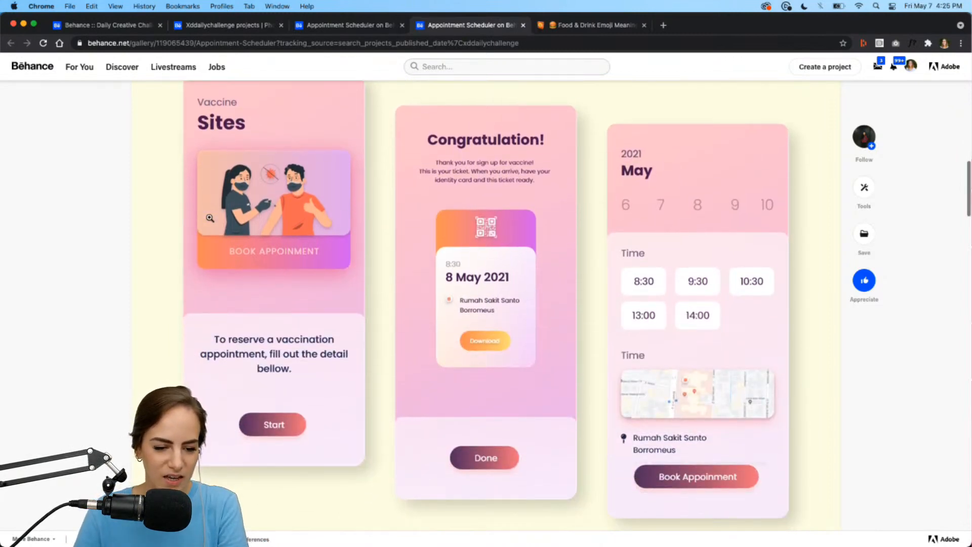
- Watch the project's XD_DCC_Day8 prototype preview video in full screen, and exit full screen
{"action": "scroll", "coordinate": [211, 218], "scroll_direction": "down", "scroll_amount": 20}
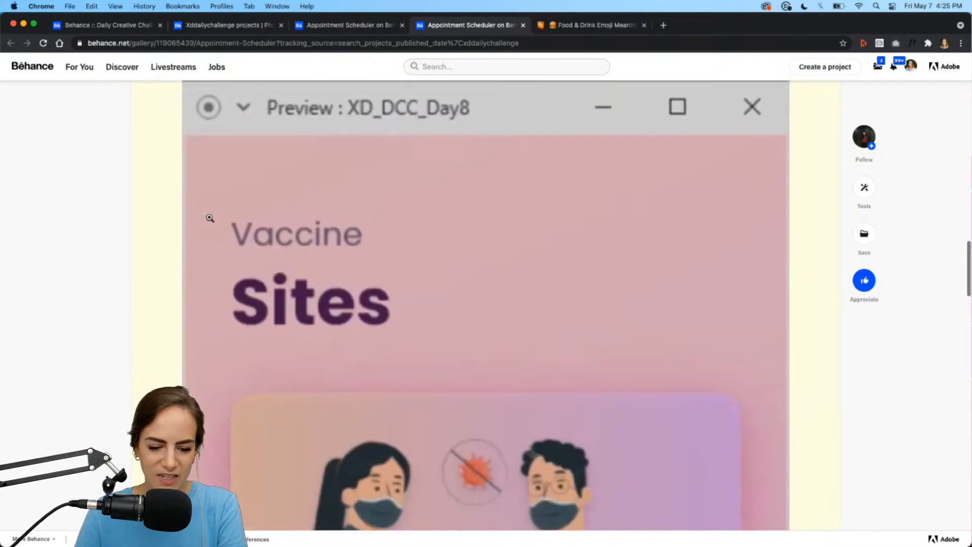
{"action": "scroll", "coordinate": [430, 336], "scroll_direction": "down", "scroll_amount": 3}
{"action": "scroll", "coordinate": [669, 329], "scroll_direction": "down", "scroll_amount": 9}
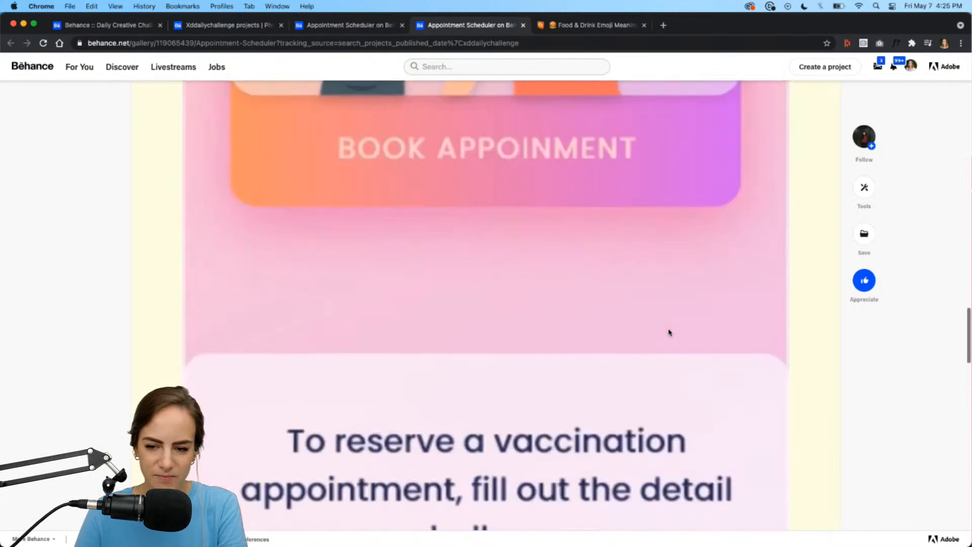
{"action": "scroll", "coordinate": [669, 332], "scroll_direction": "down", "scroll_amount": 5}
{"action": "left_click", "coordinate": [775, 322]}
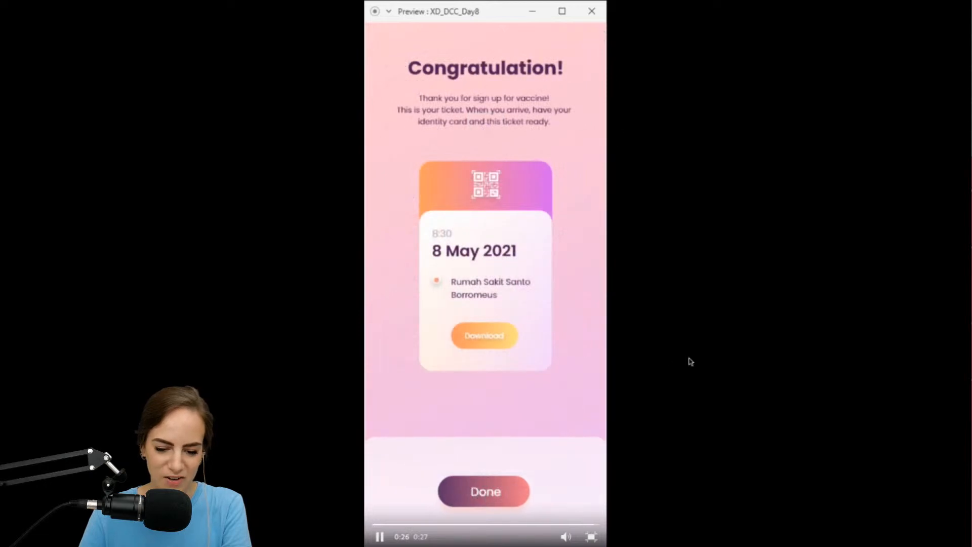
{"action": "left_click", "coordinate": [595, 539]}
{"action": "left_click", "coordinate": [153, 260]}
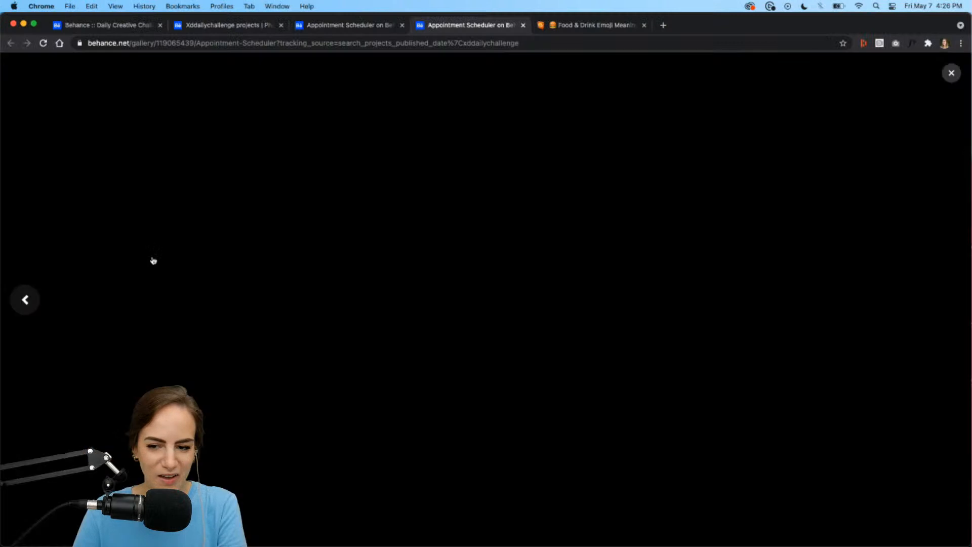